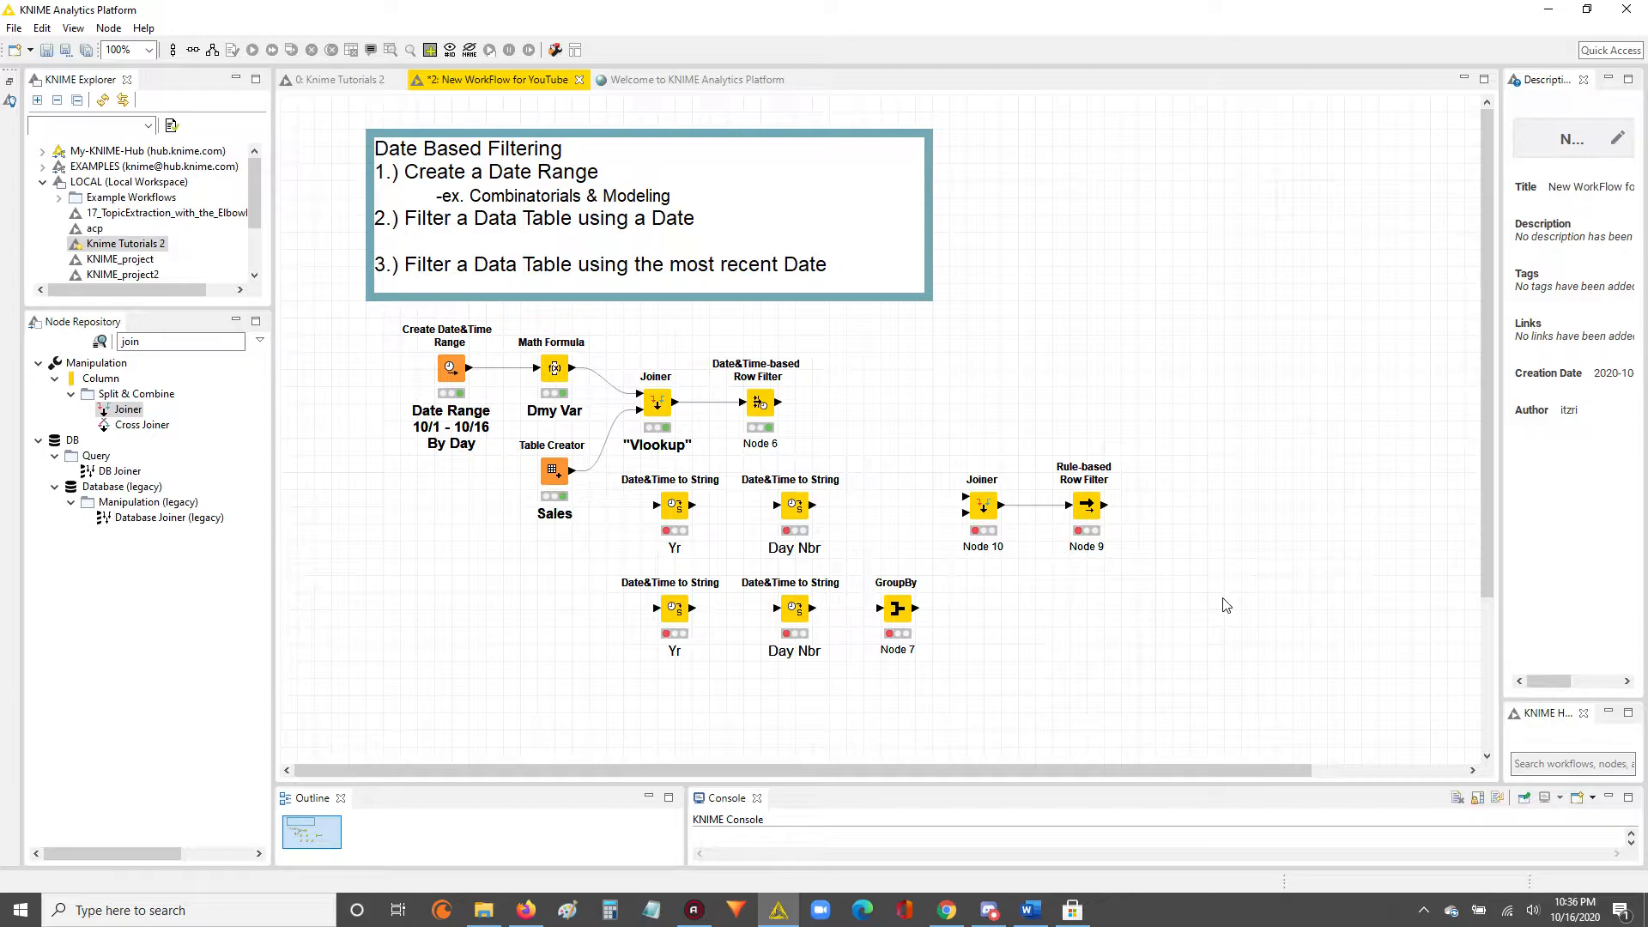
drag(368, 313, 510, 414)
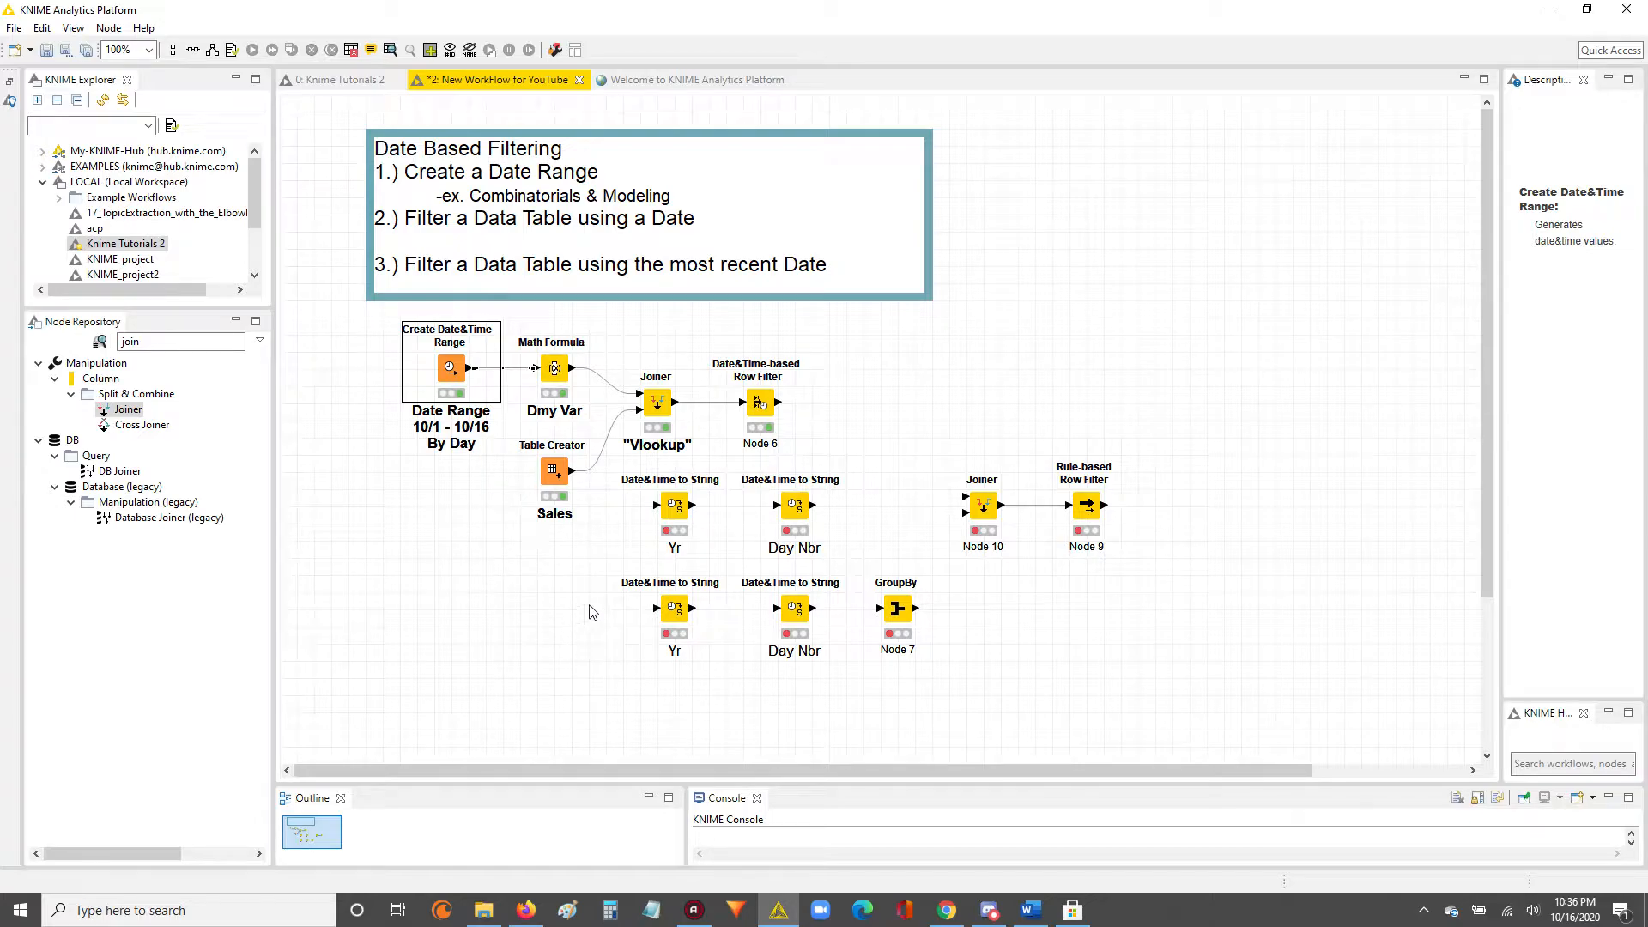
click(657, 335)
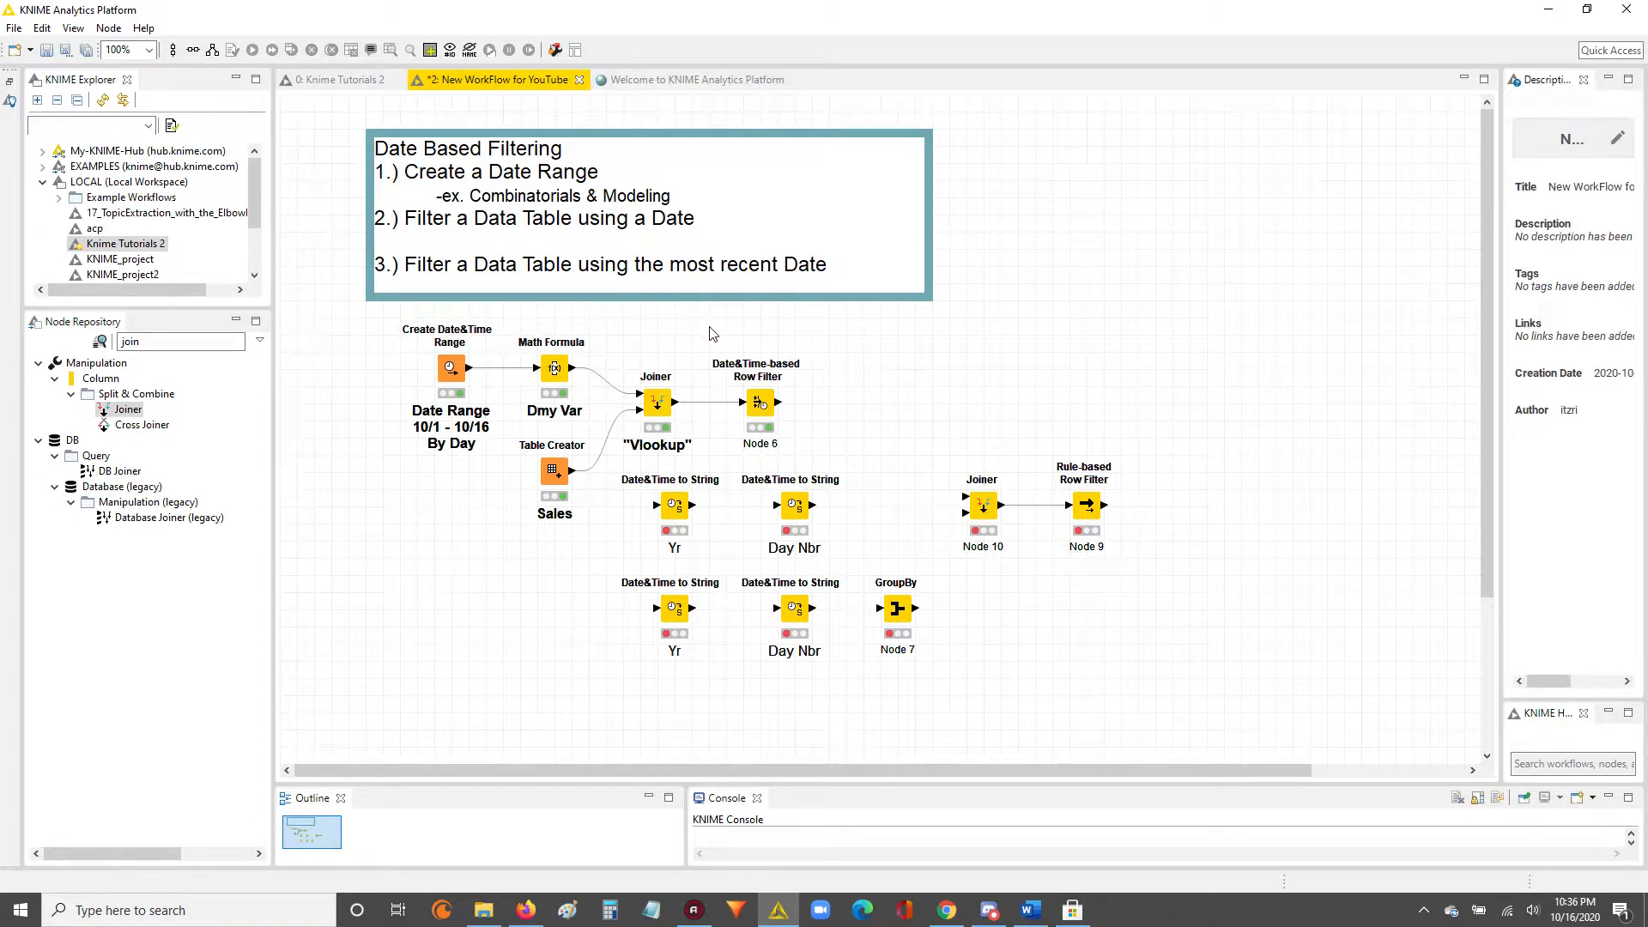
drag(848, 447, 702, 335)
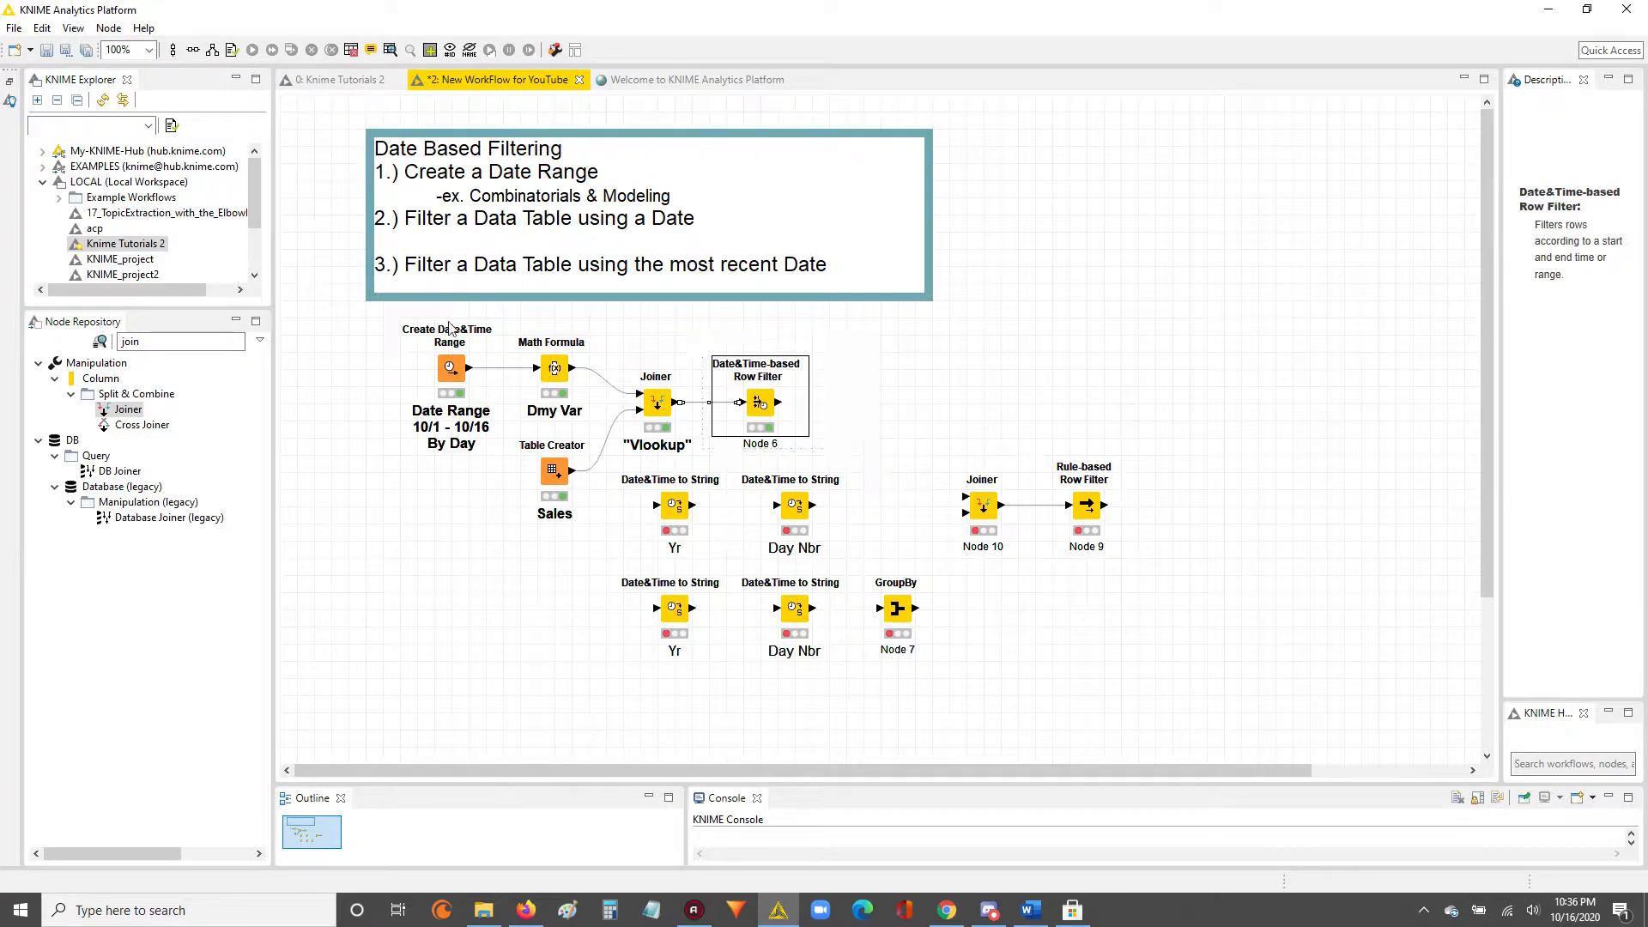
Inspect the dates and sales in the joined table output of the "Vlookup" Joiner node, and close the table.
right_click(652, 388)
click(734, 804)
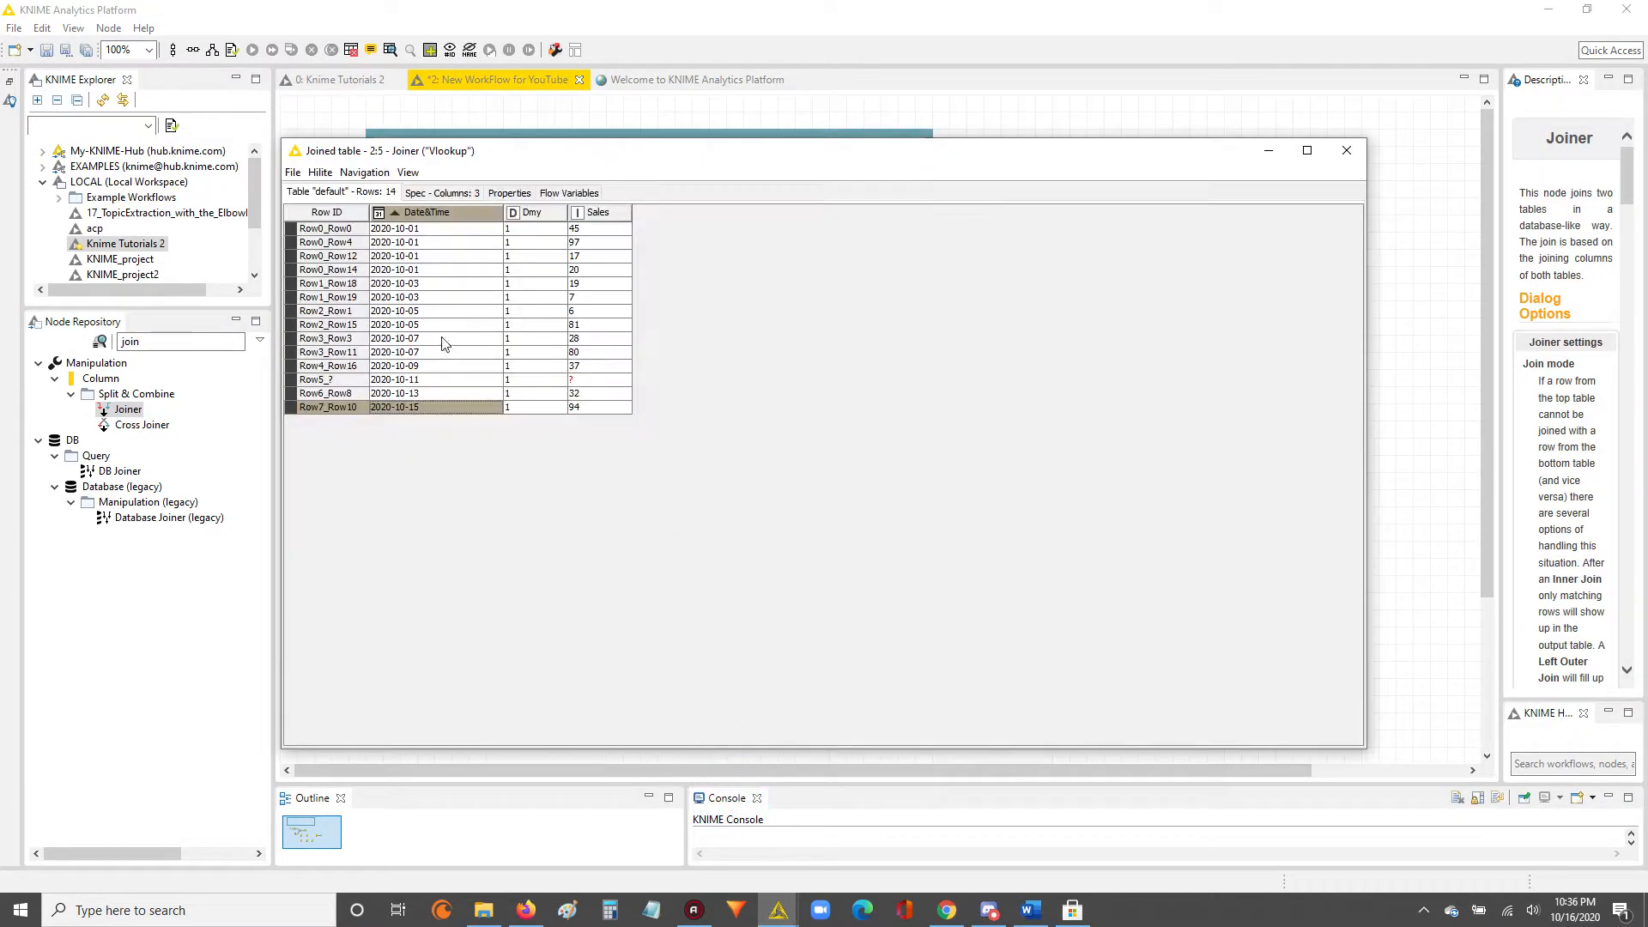
drag(408, 323, 574, 342)
drag(398, 277, 571, 359)
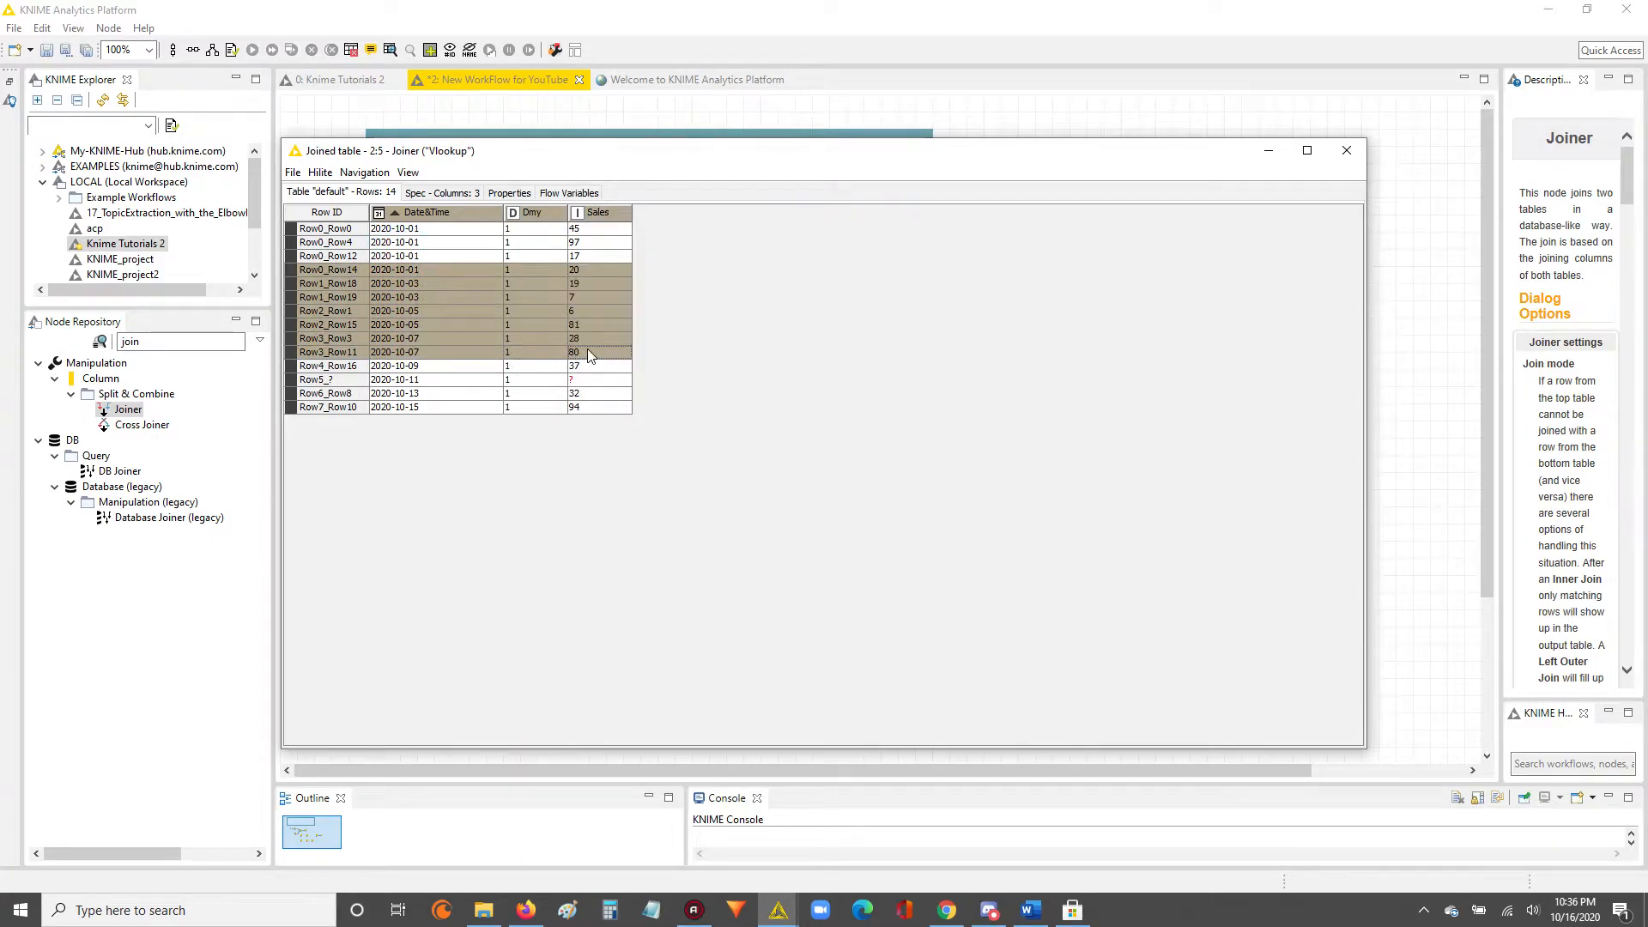
click(1346, 150)
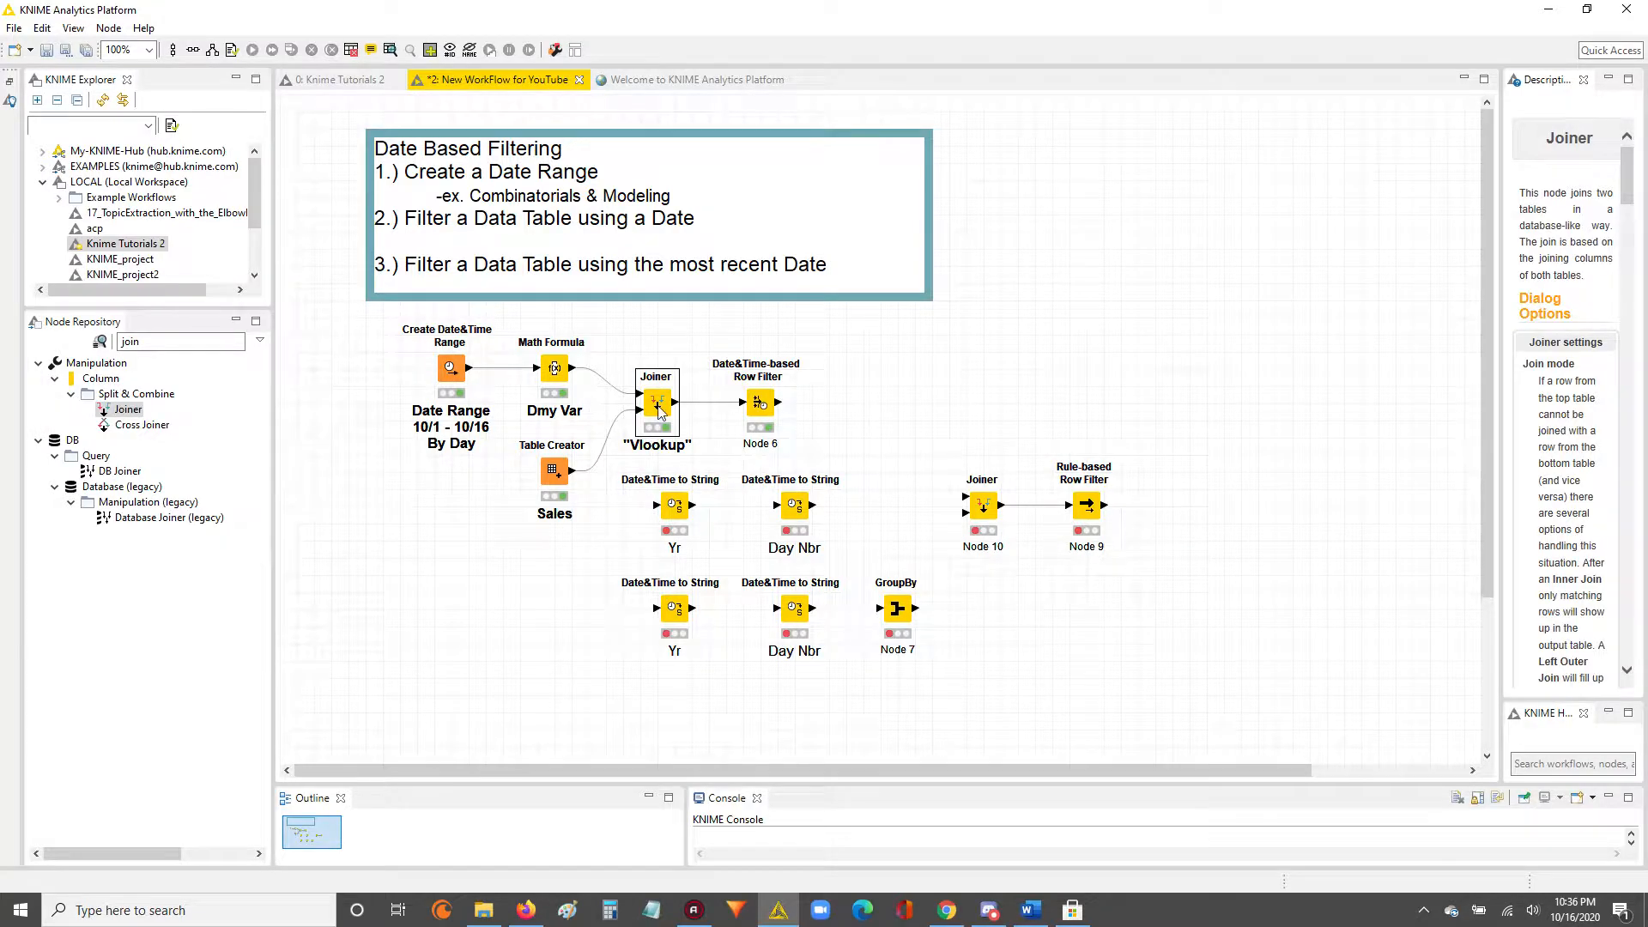
Review the start and end date settings of the Date&Time-based Row Filter node and close its configuration without changes.
double_click(761, 404)
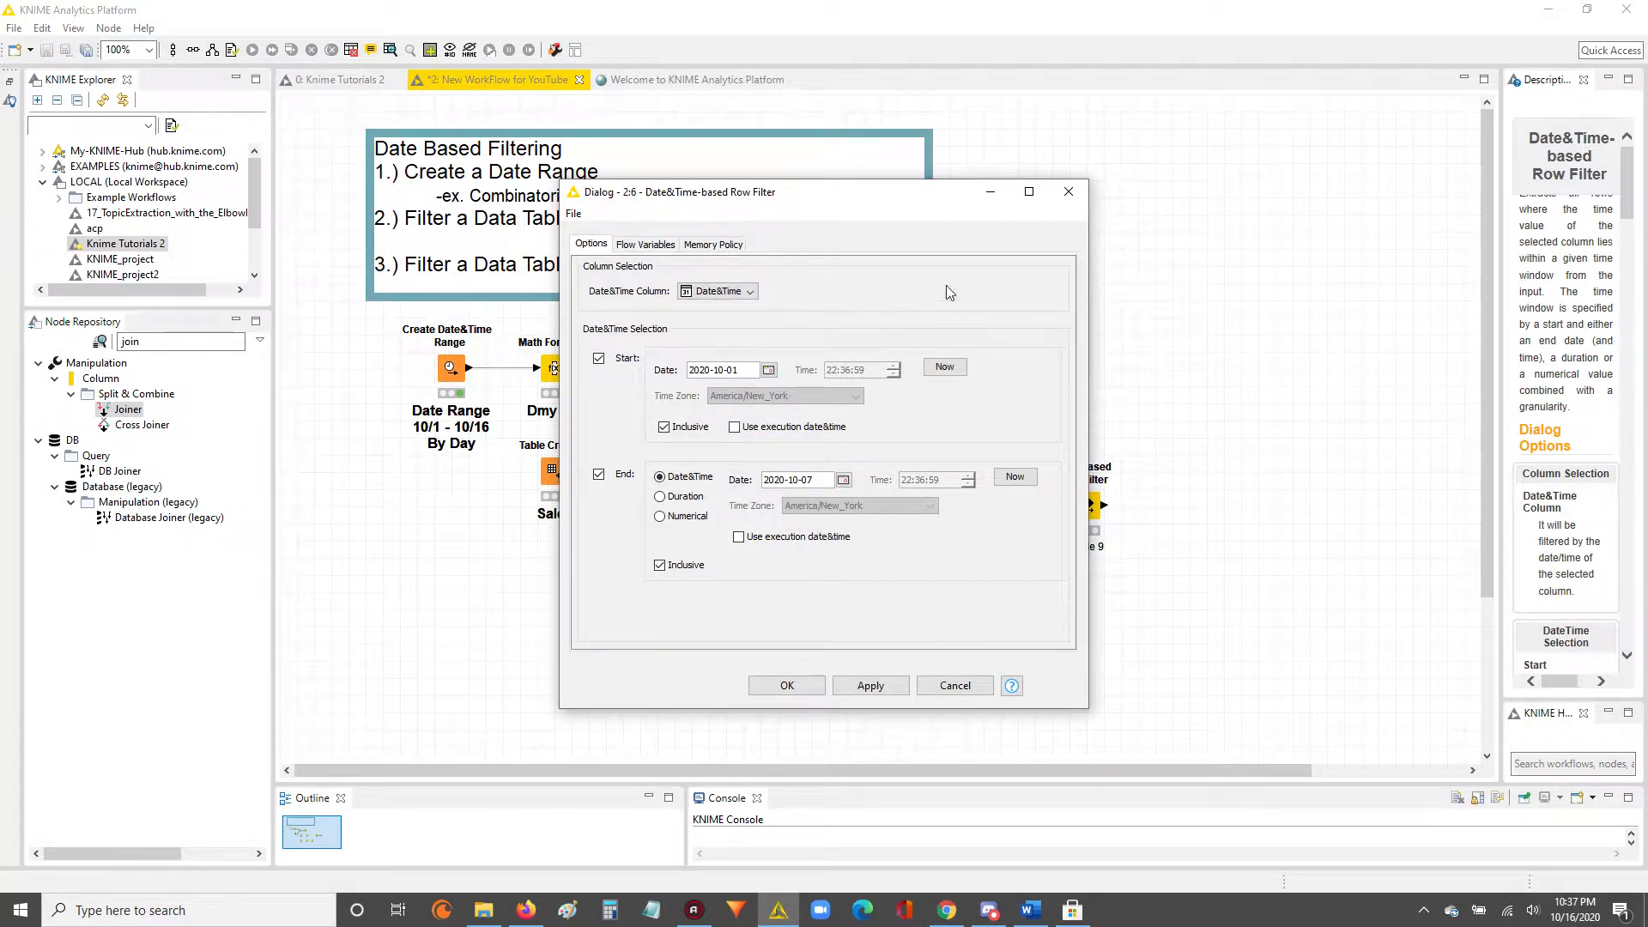
click(1068, 192)
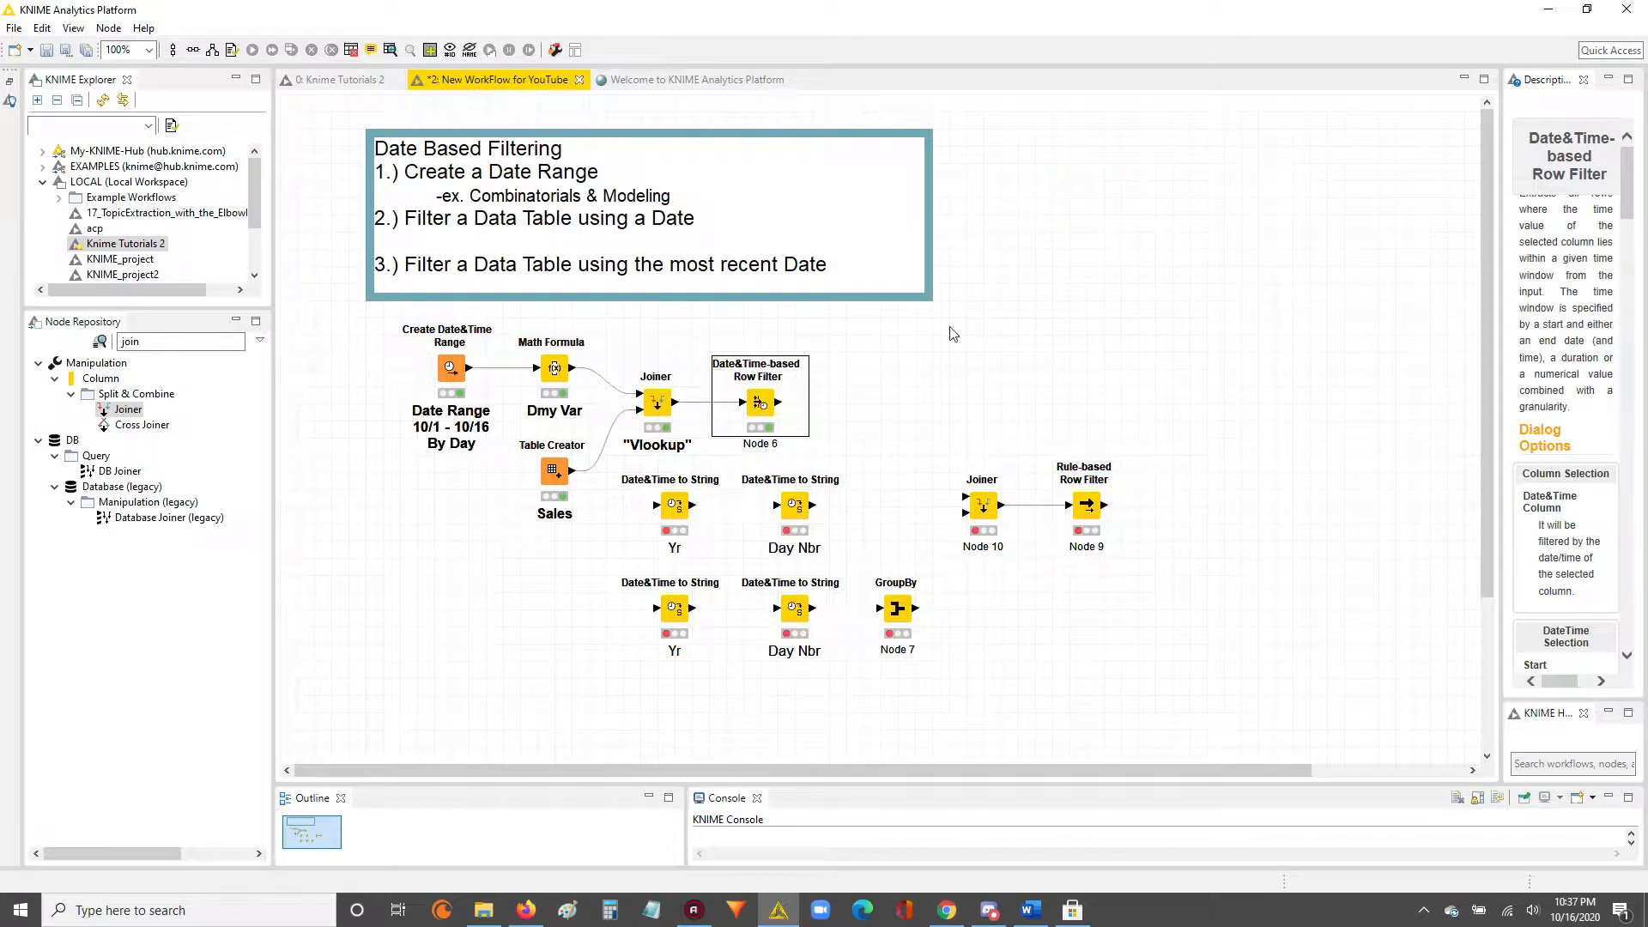
double_click(757, 403)
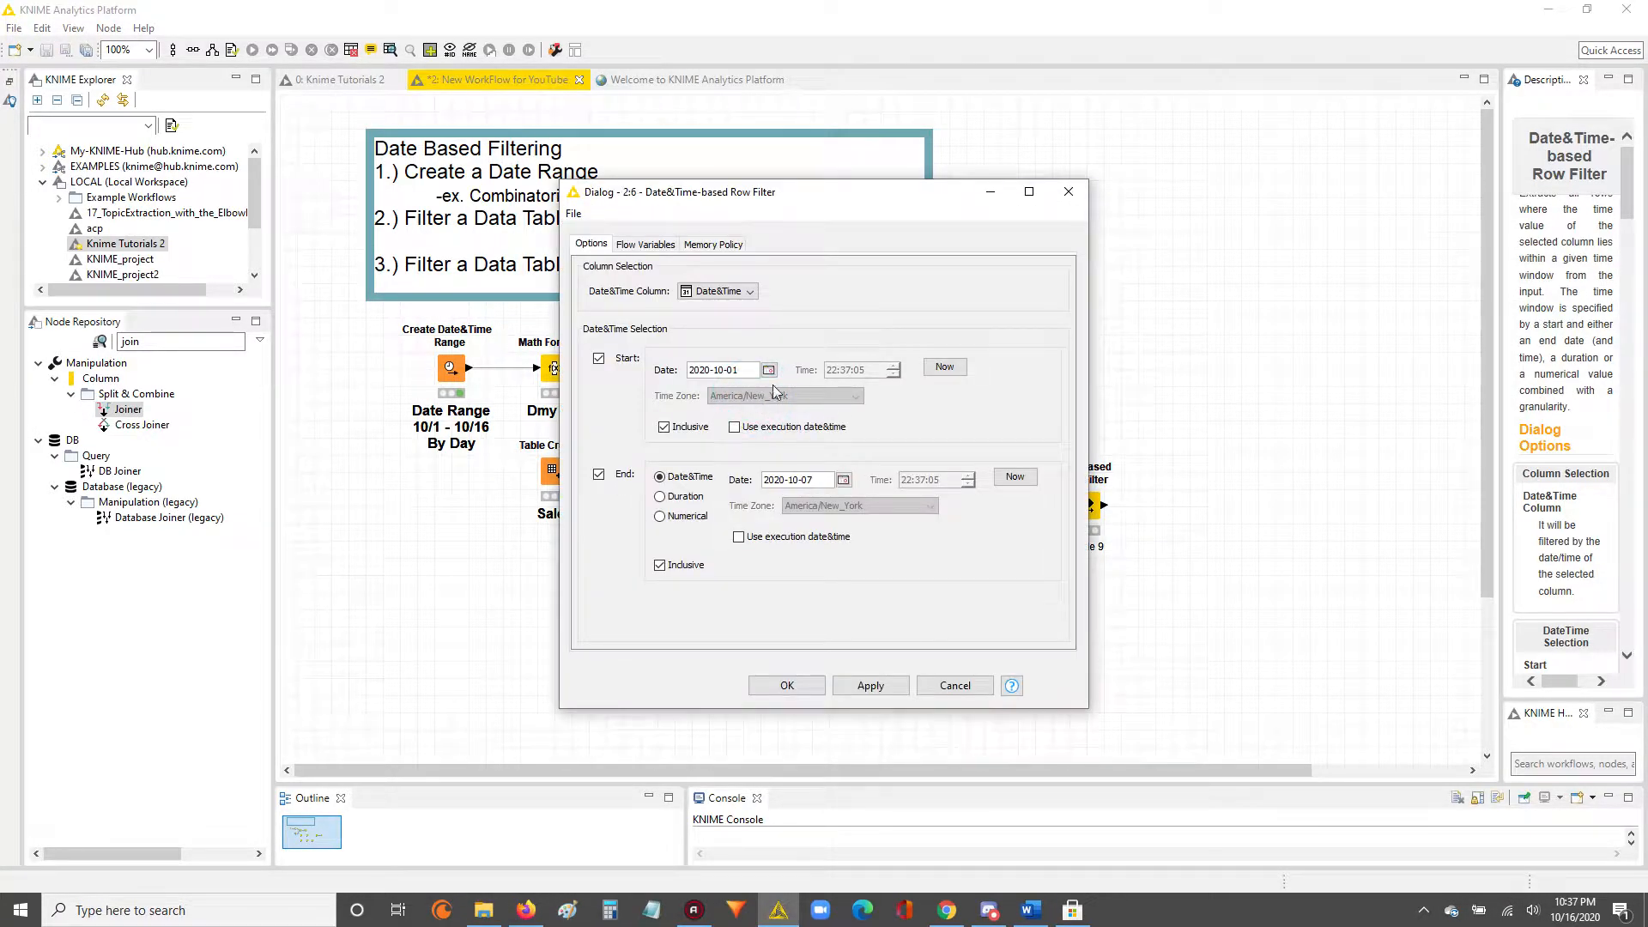
click(359, 372)
click(1074, 197)
drag(374, 310, 520, 446)
click(861, 397)
right_click(764, 402)
click(910, 341)
double_click(759, 401)
click(1082, 191)
Search the node repository for "table" and add a Table Writer node connected after the Rule-based Row Filter.
click(1086, 504)
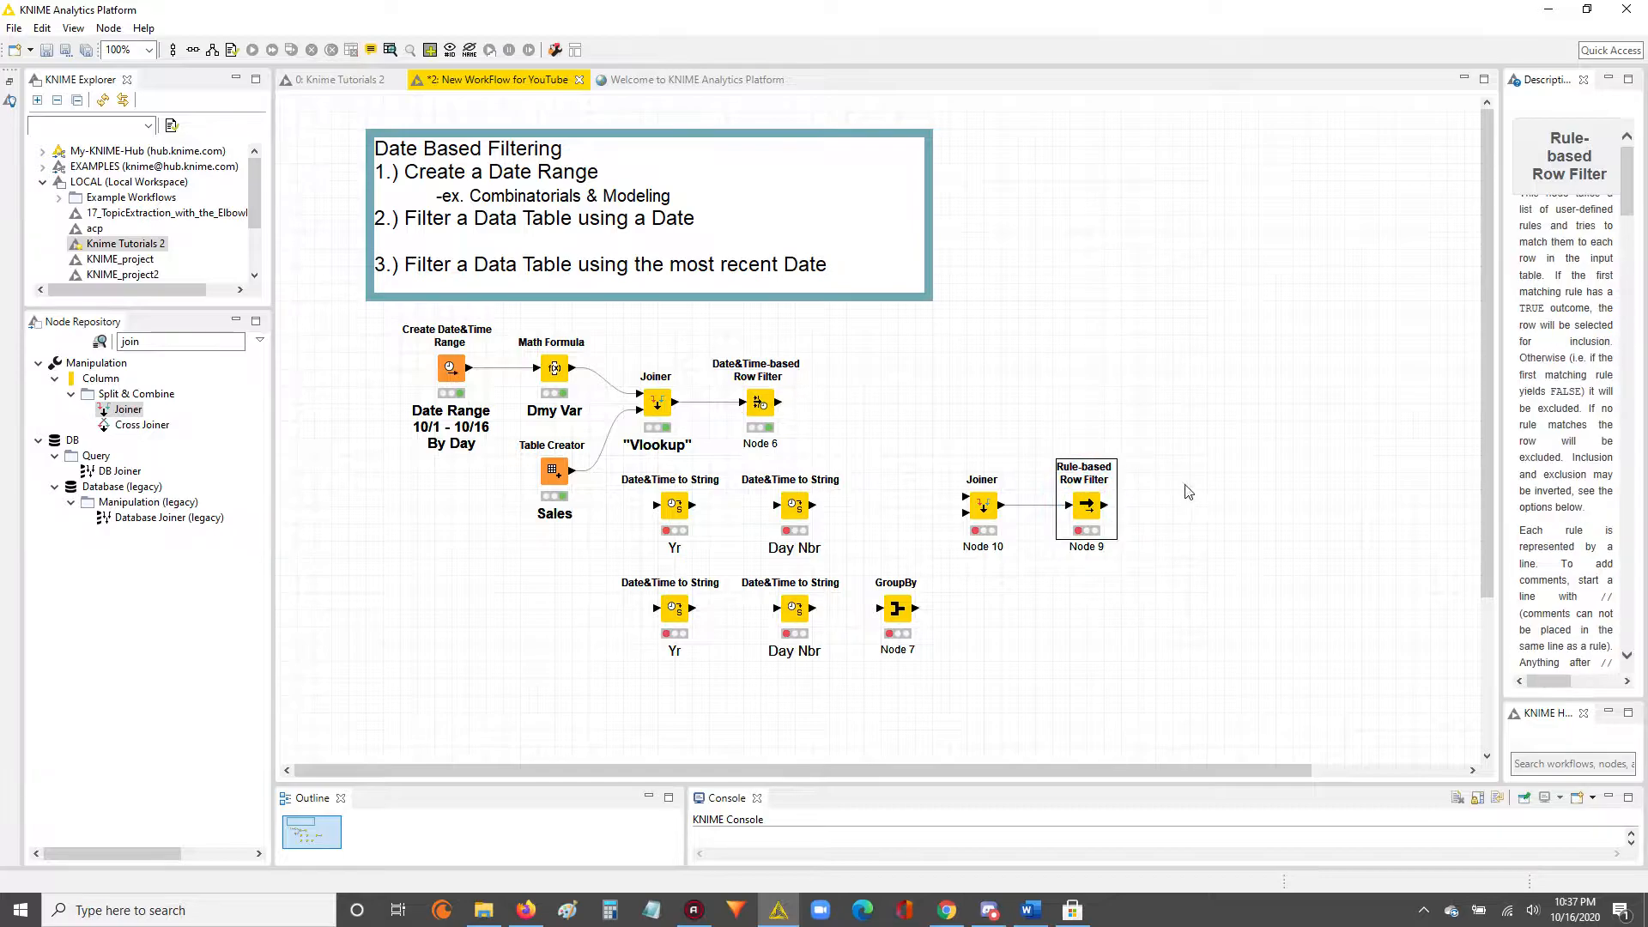
click(1185, 484)
double_click(172, 342)
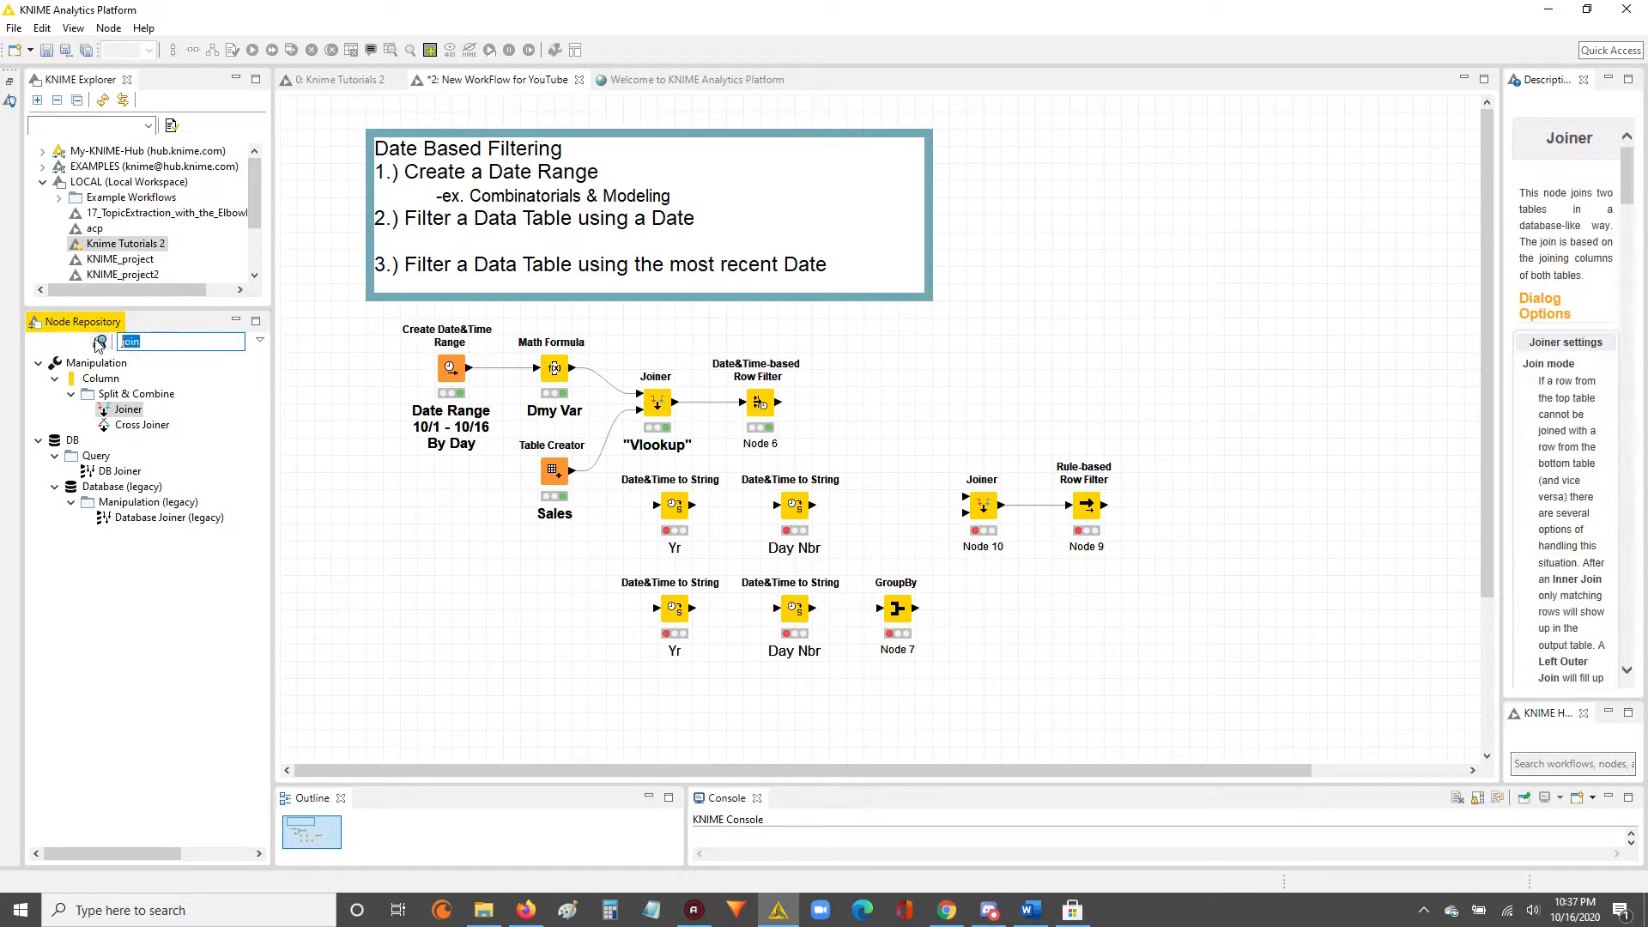
text(table)
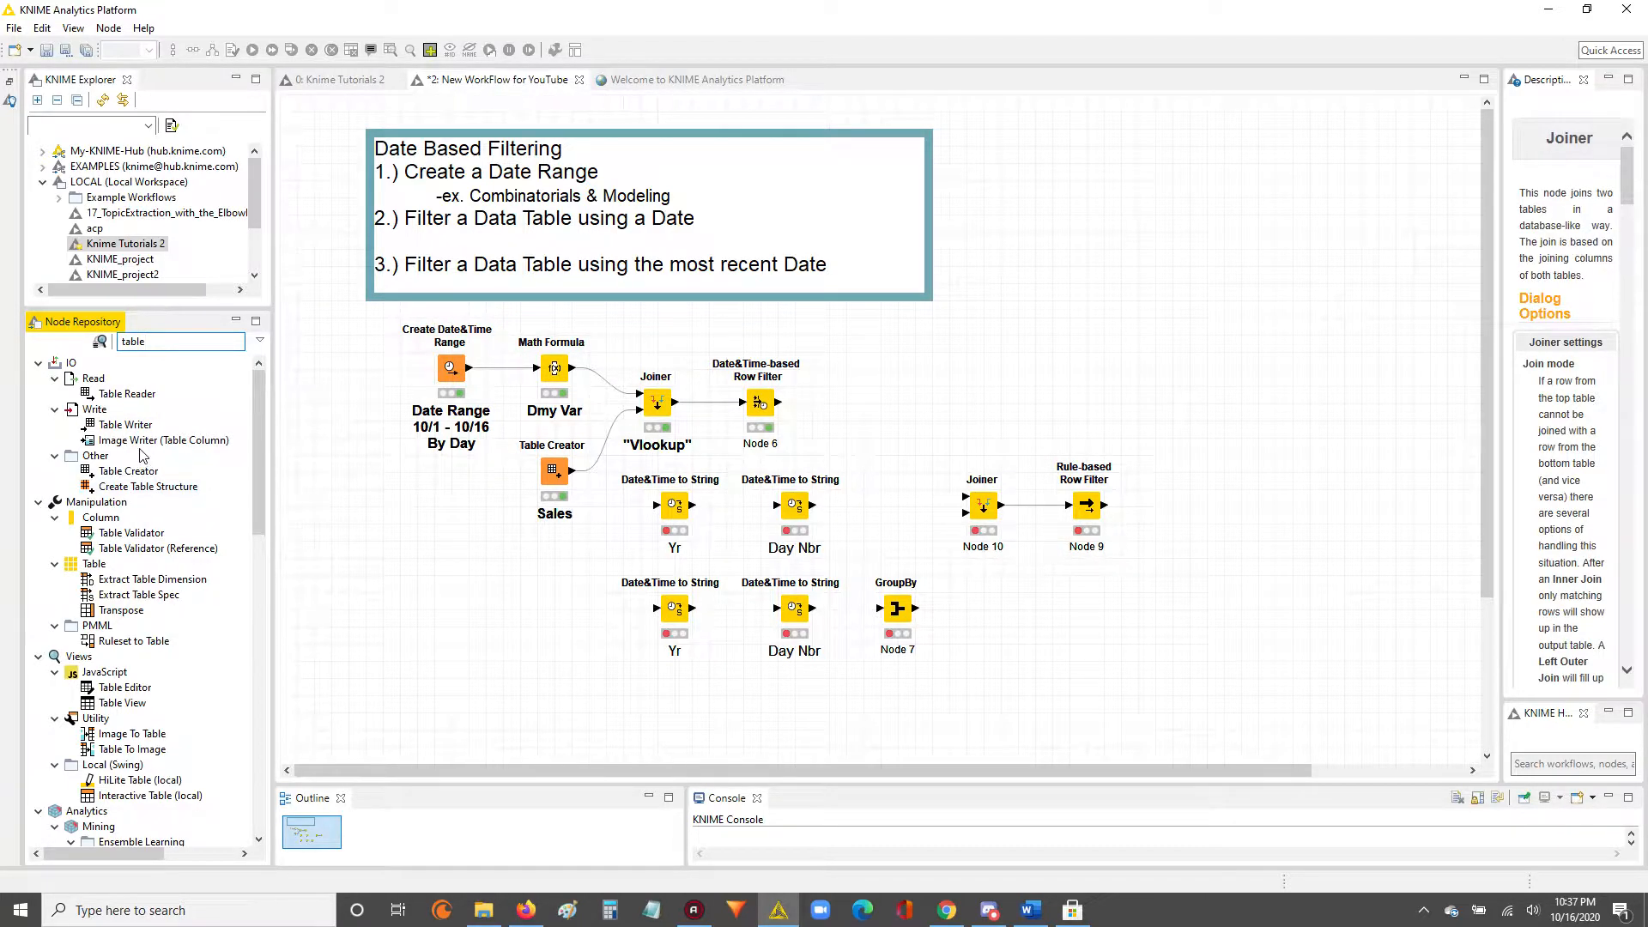
drag(126, 424, 1155, 510)
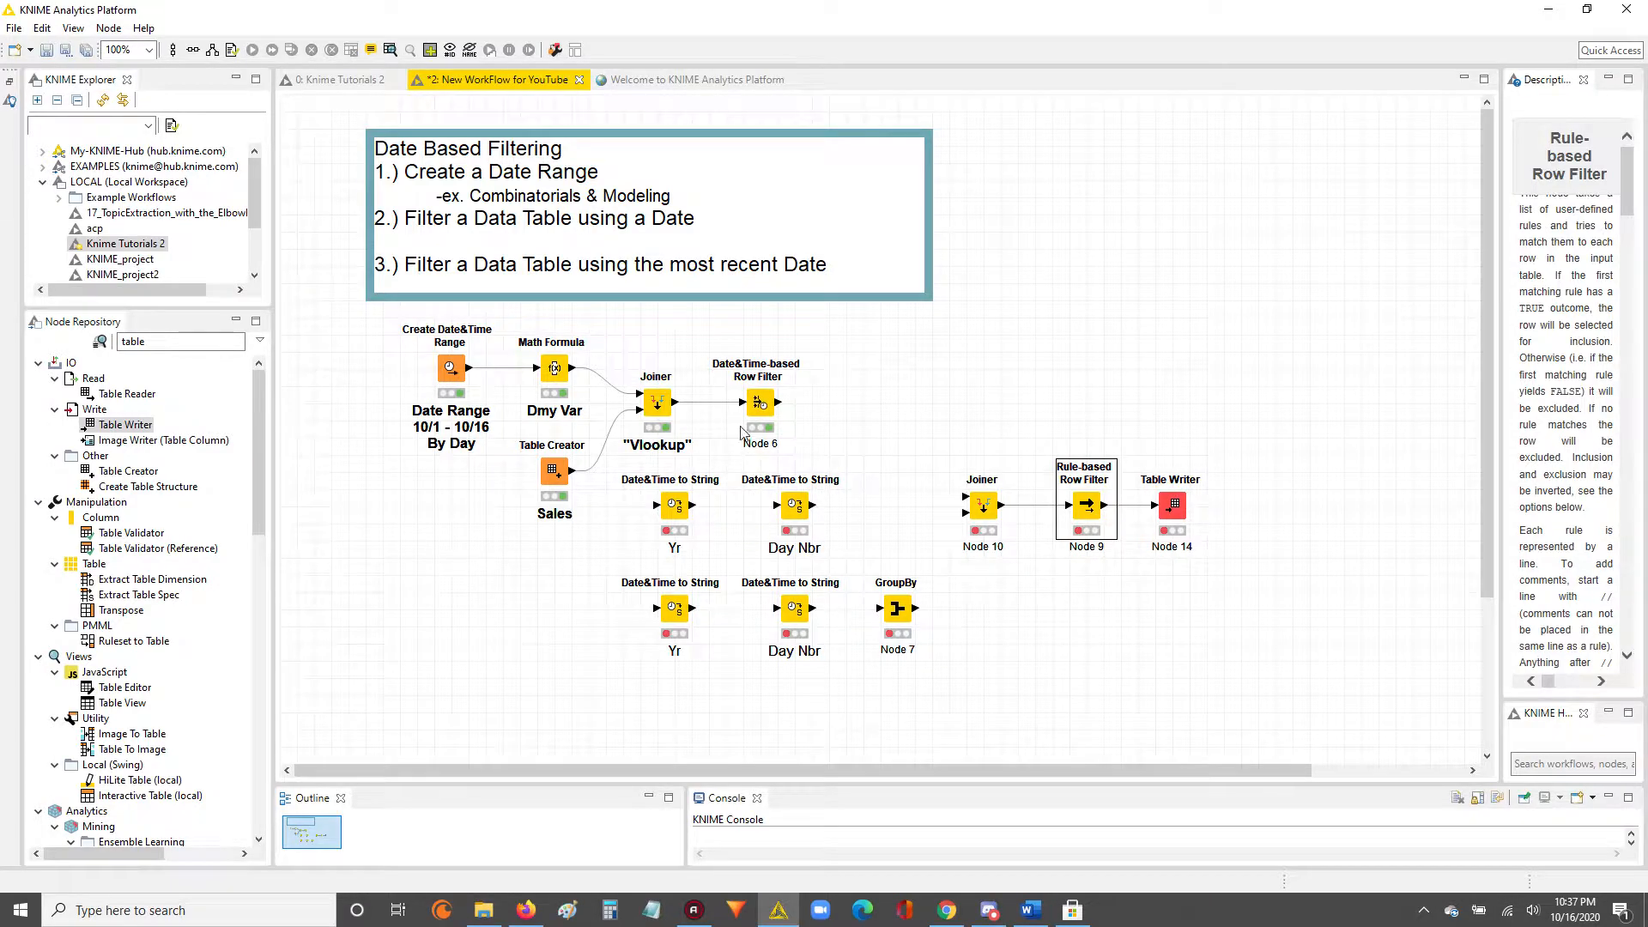
Move the Date&Time-based Row Filter node away from the Joiner to the empty canvas beside the Date Based Filtering note.
click(759, 404)
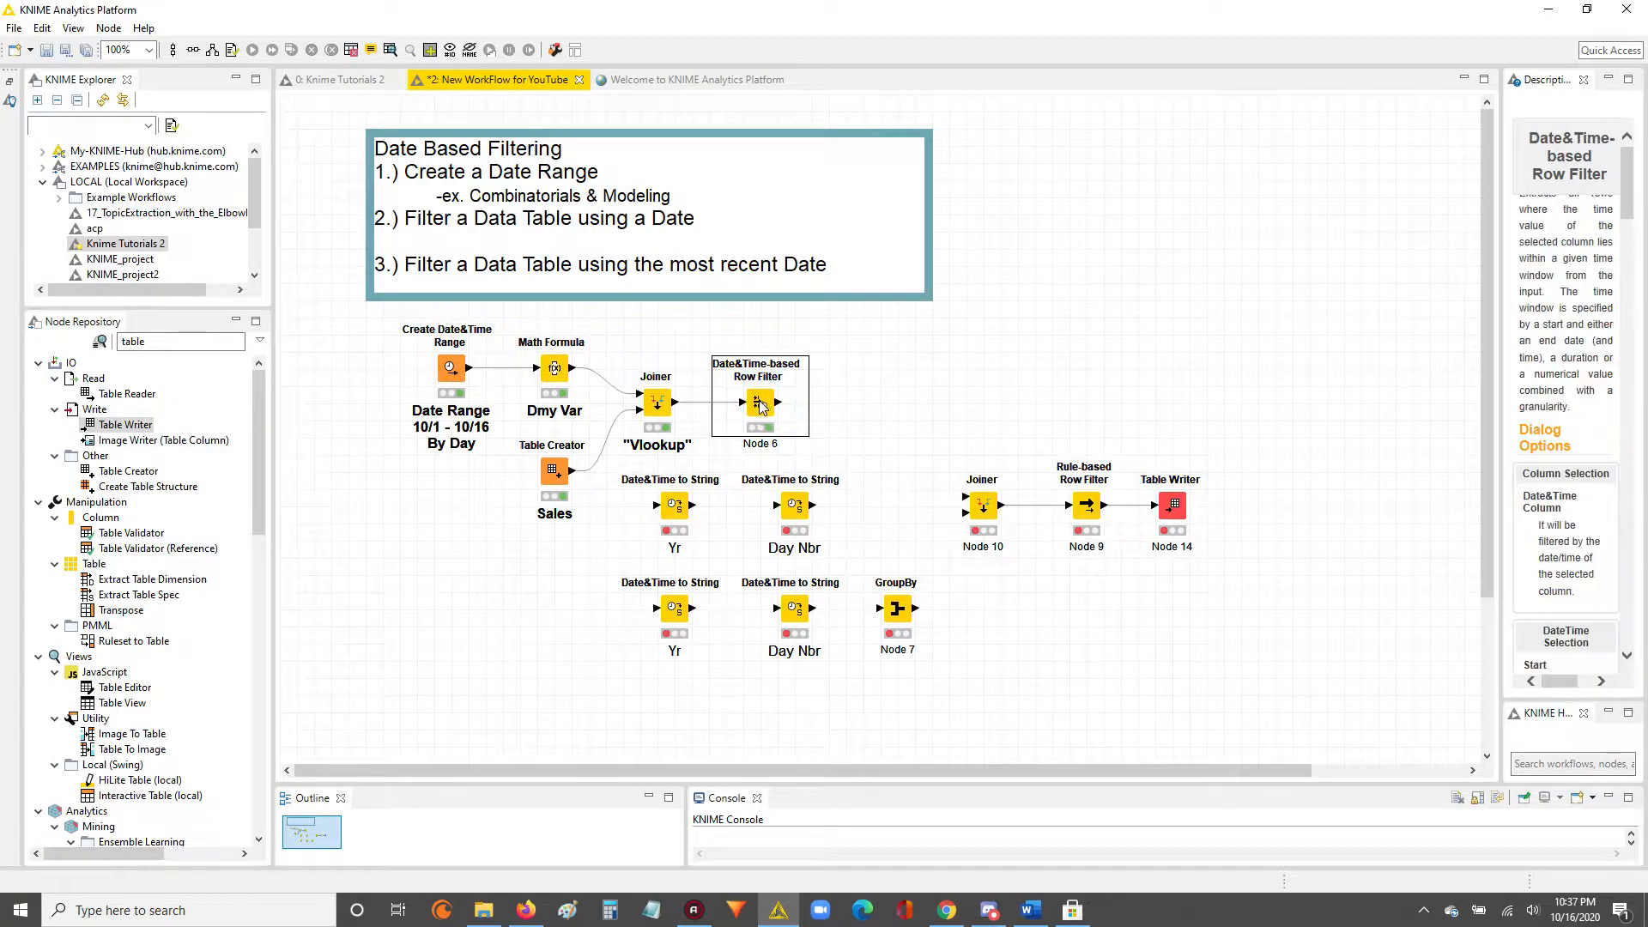
drag(760, 404, 1052, 317)
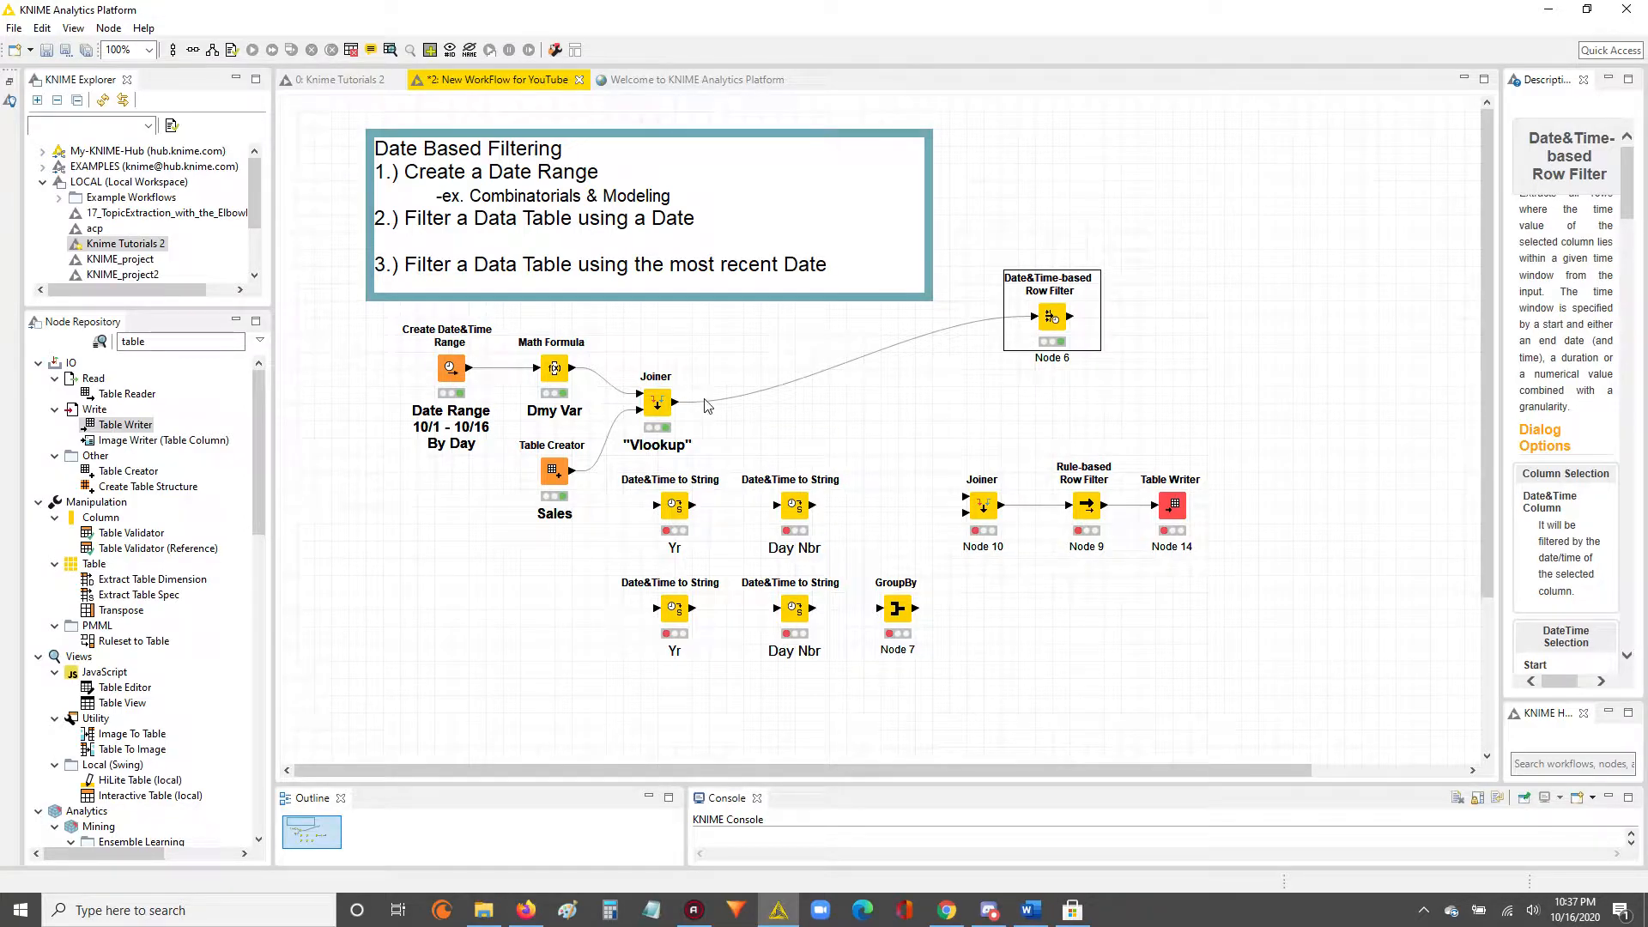
drag(1053, 326, 1052, 274)
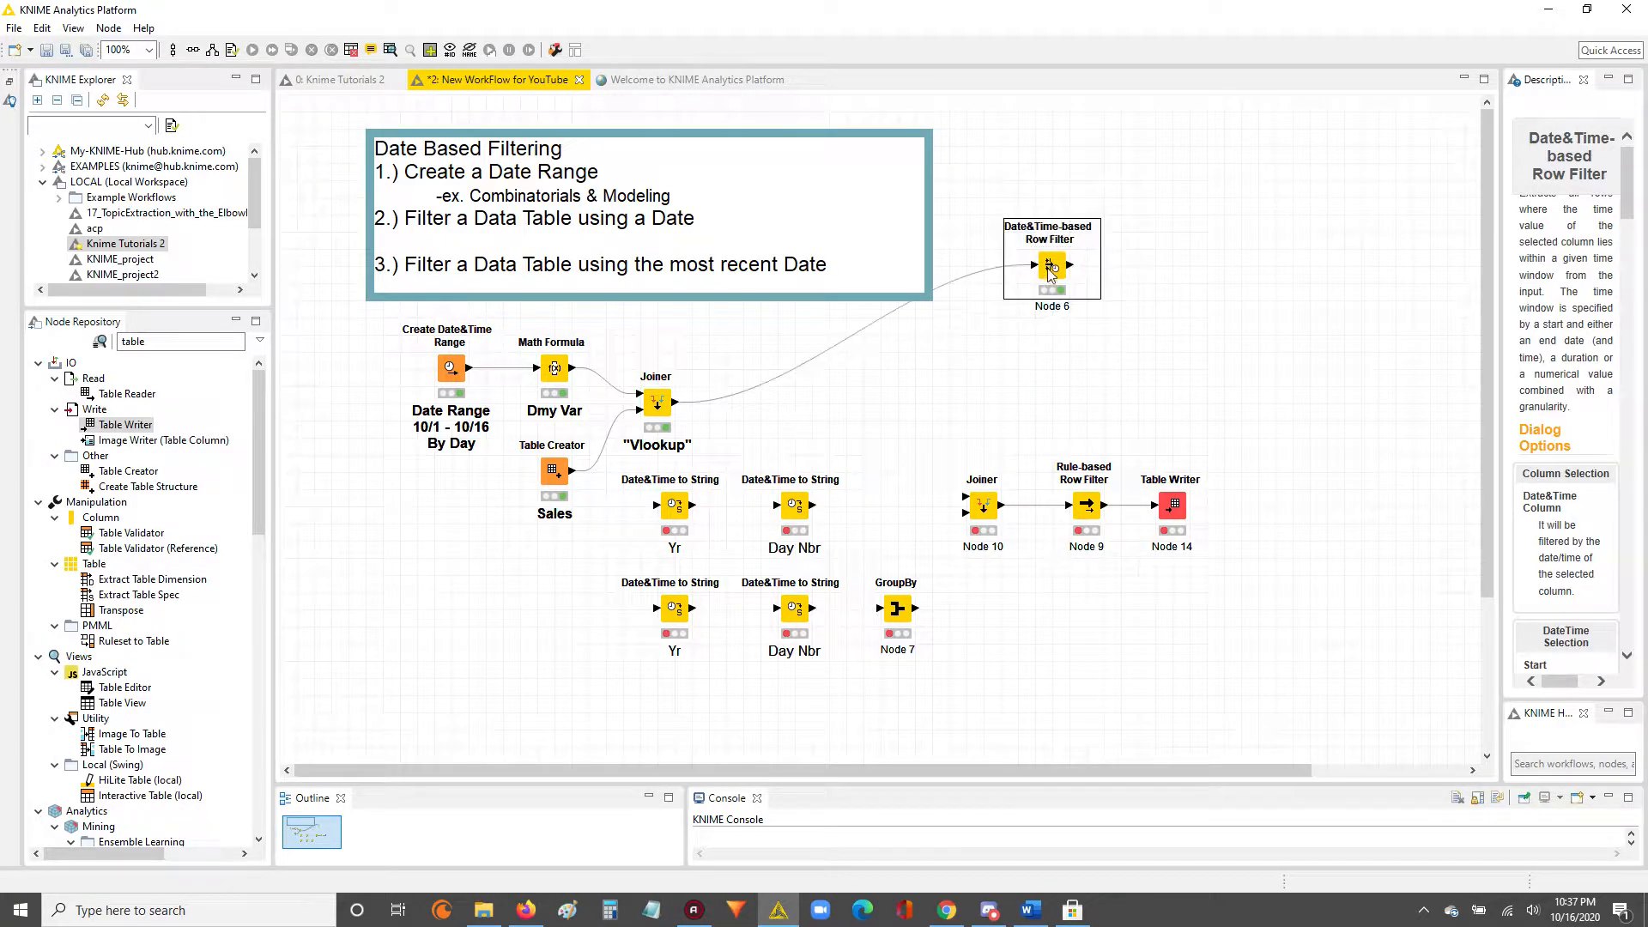
click(794, 395)
mouse_move(679, 409)
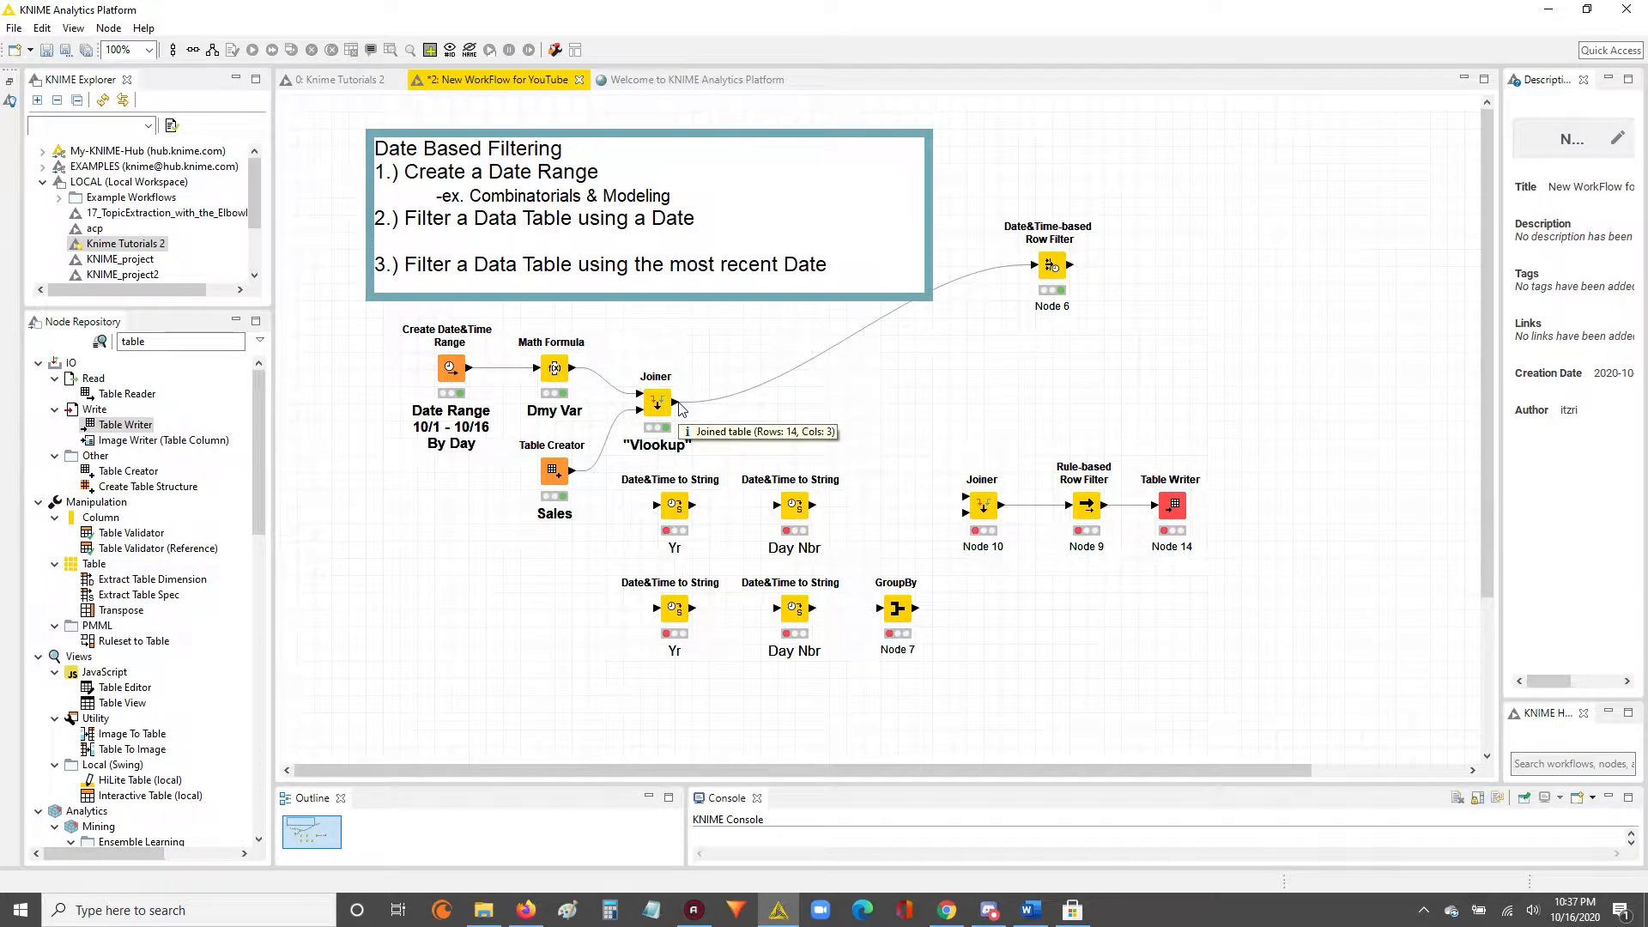
click(553, 471)
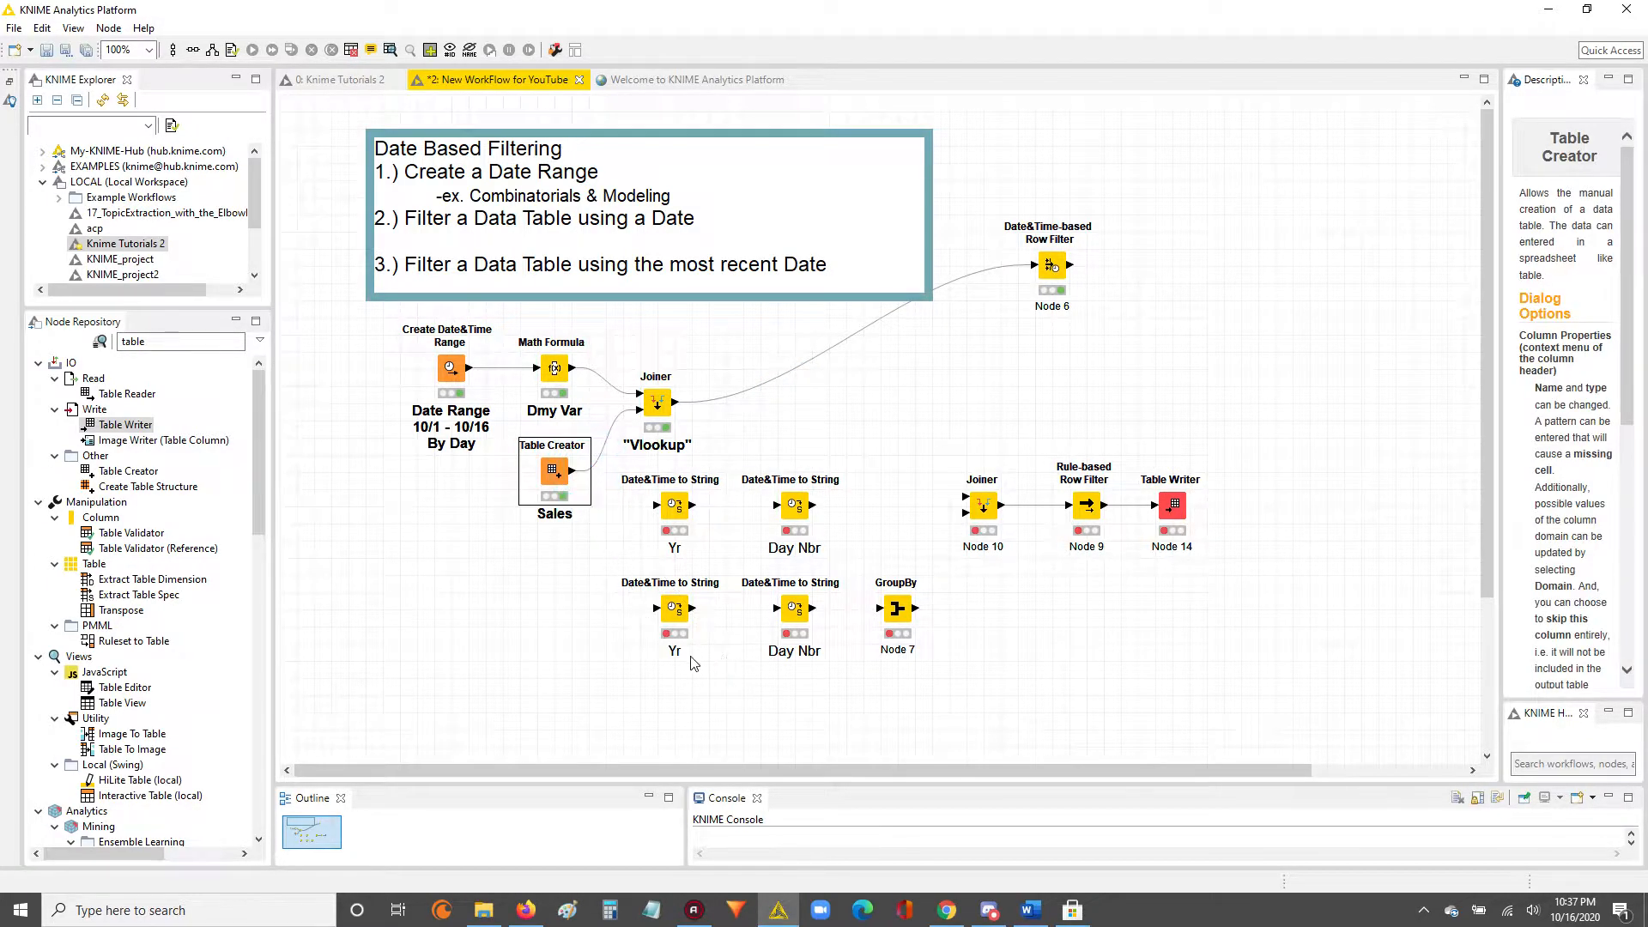
click(526, 632)
Shift the four Date&Time to String nodes, GroupBy, unconnected Joiner, Rule-based Row Filter and Table Writer together slightly down and to the right.
drag(617, 471, 1080, 661)
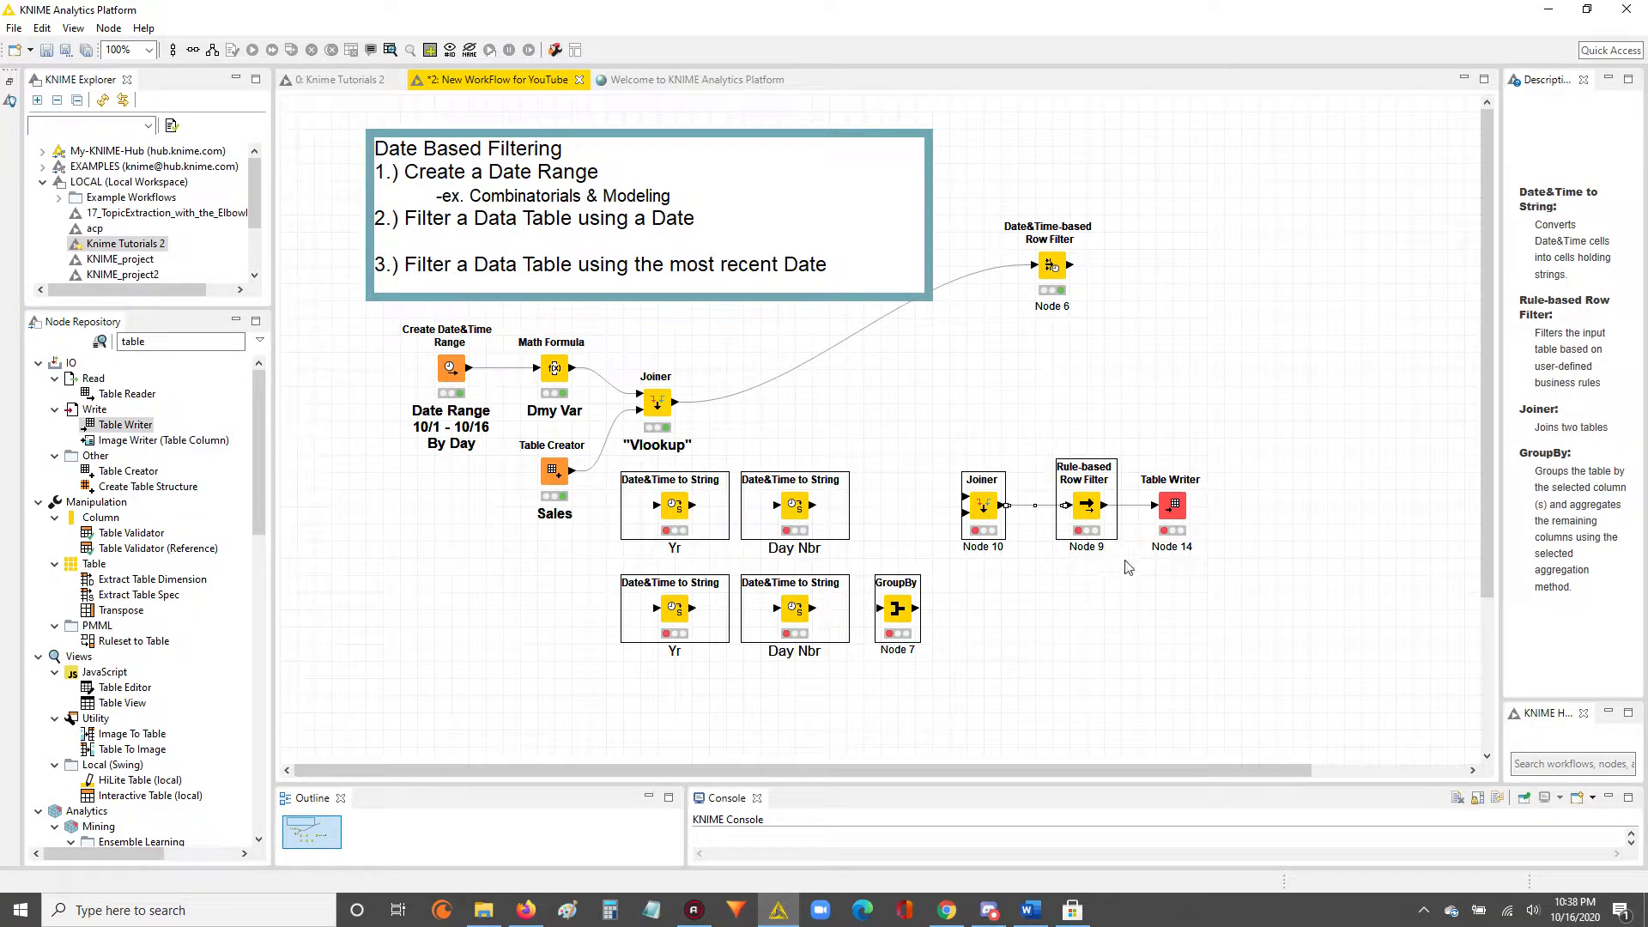
ctrl+click(1171, 511)
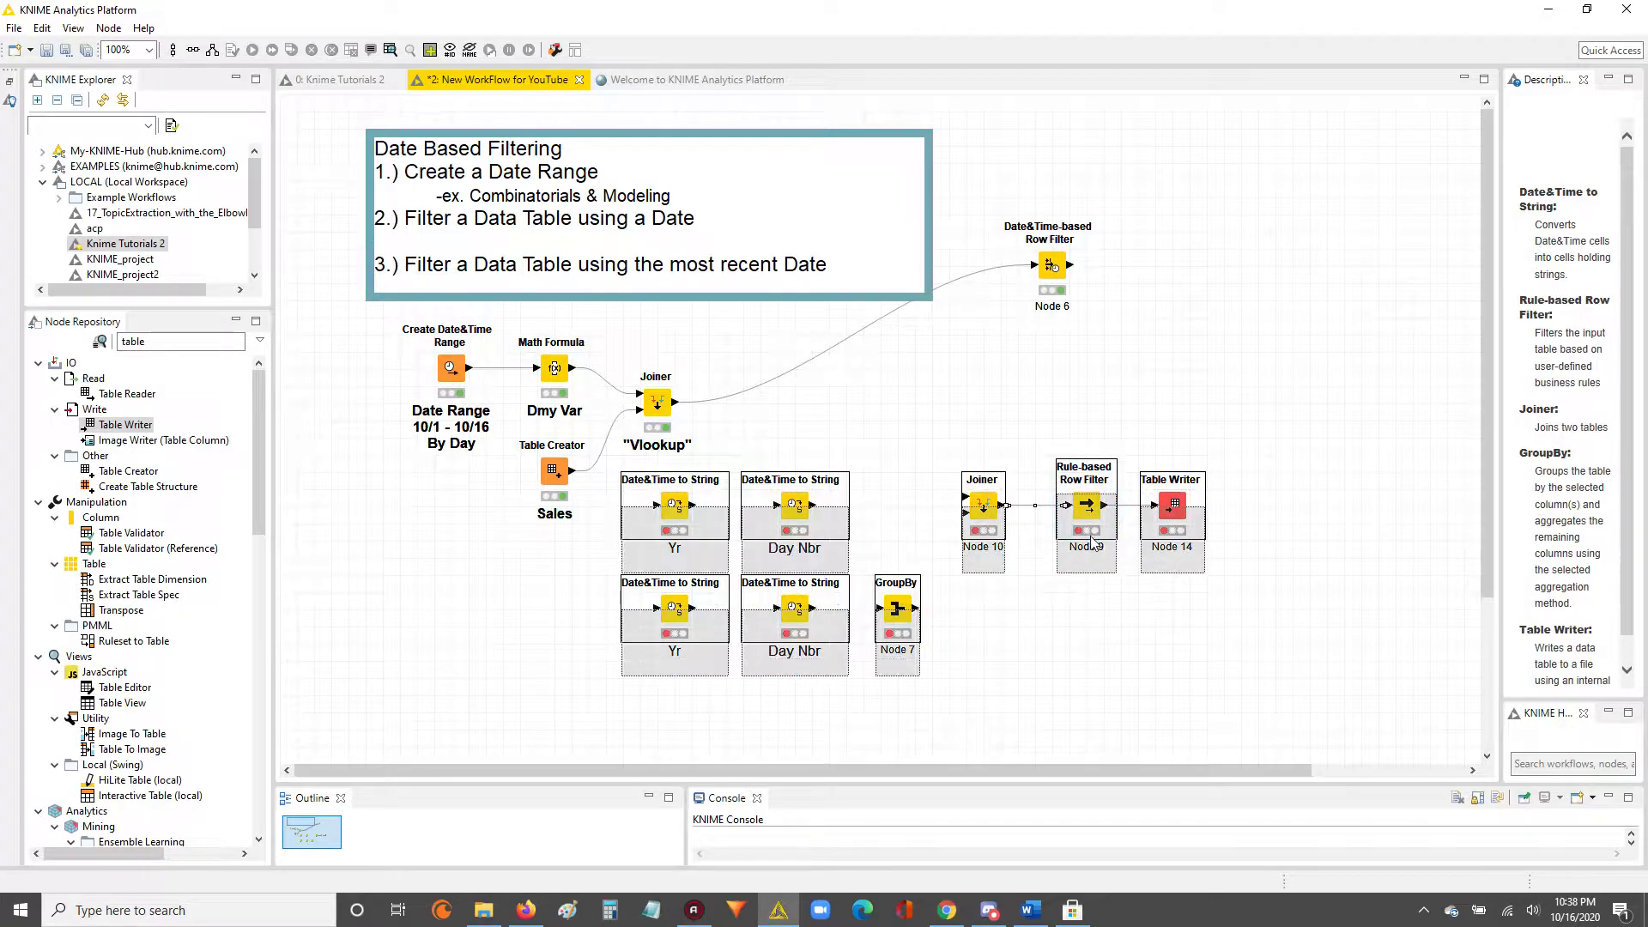
drag(1092, 539, 1092, 573)
drag(683, 548, 719, 546)
Create a new workflow annotation and enlarge it to enclose the Date&Time to String, GroupBy, Joiner, Rule-based Row Filter and Table Writer nodes.
right_click(638, 483)
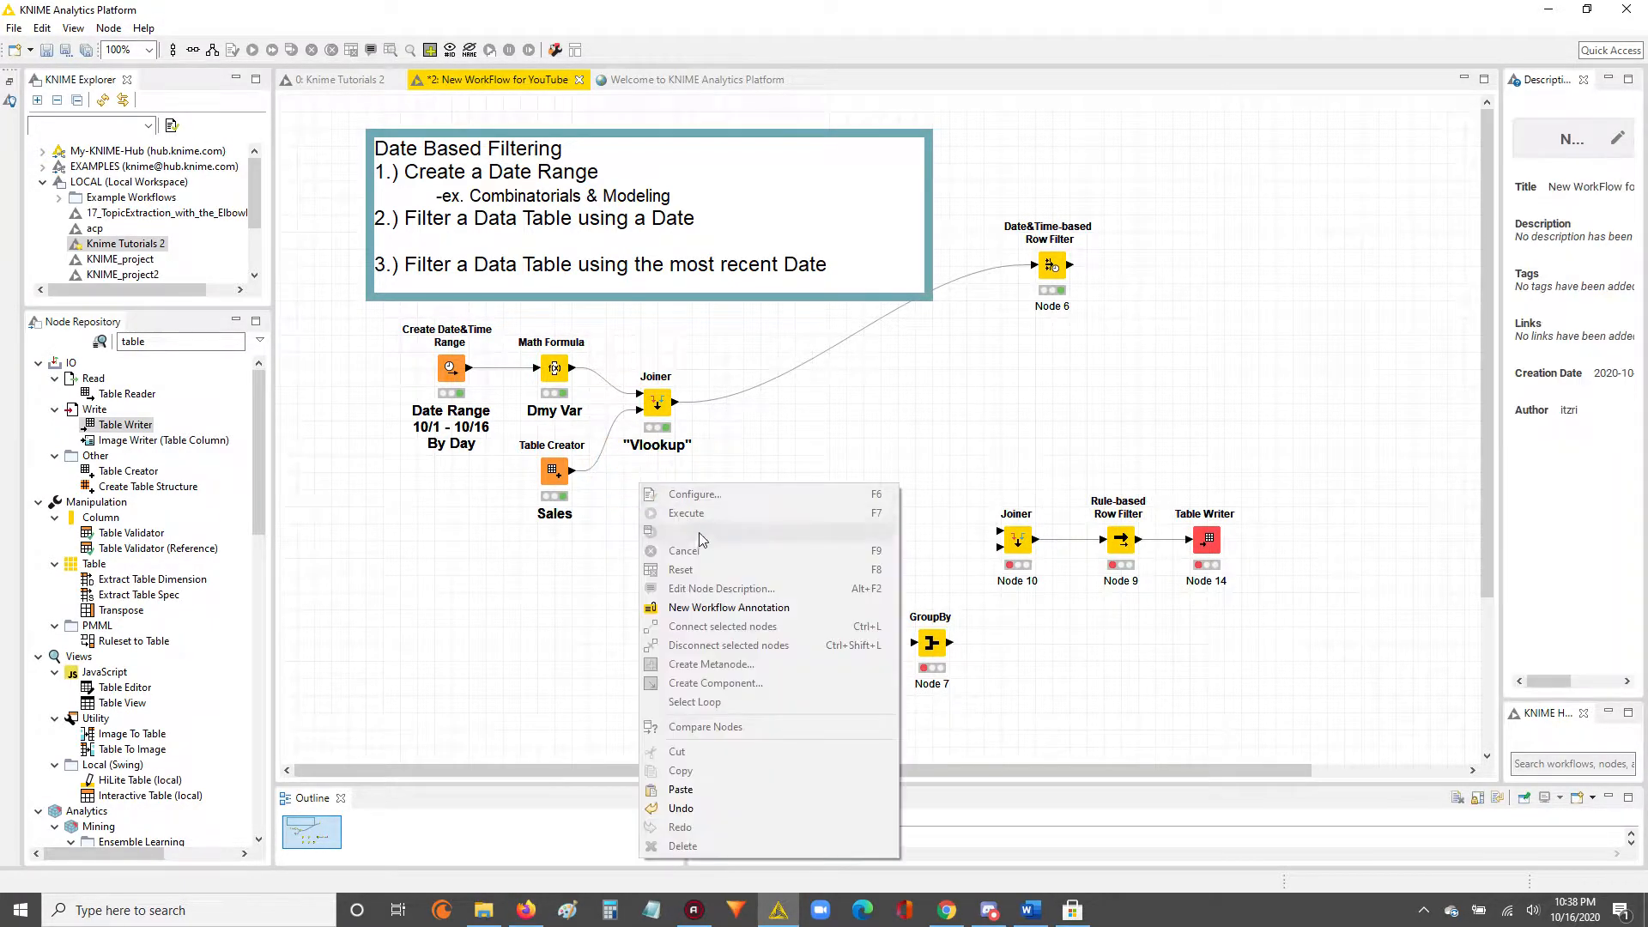
click(728, 606)
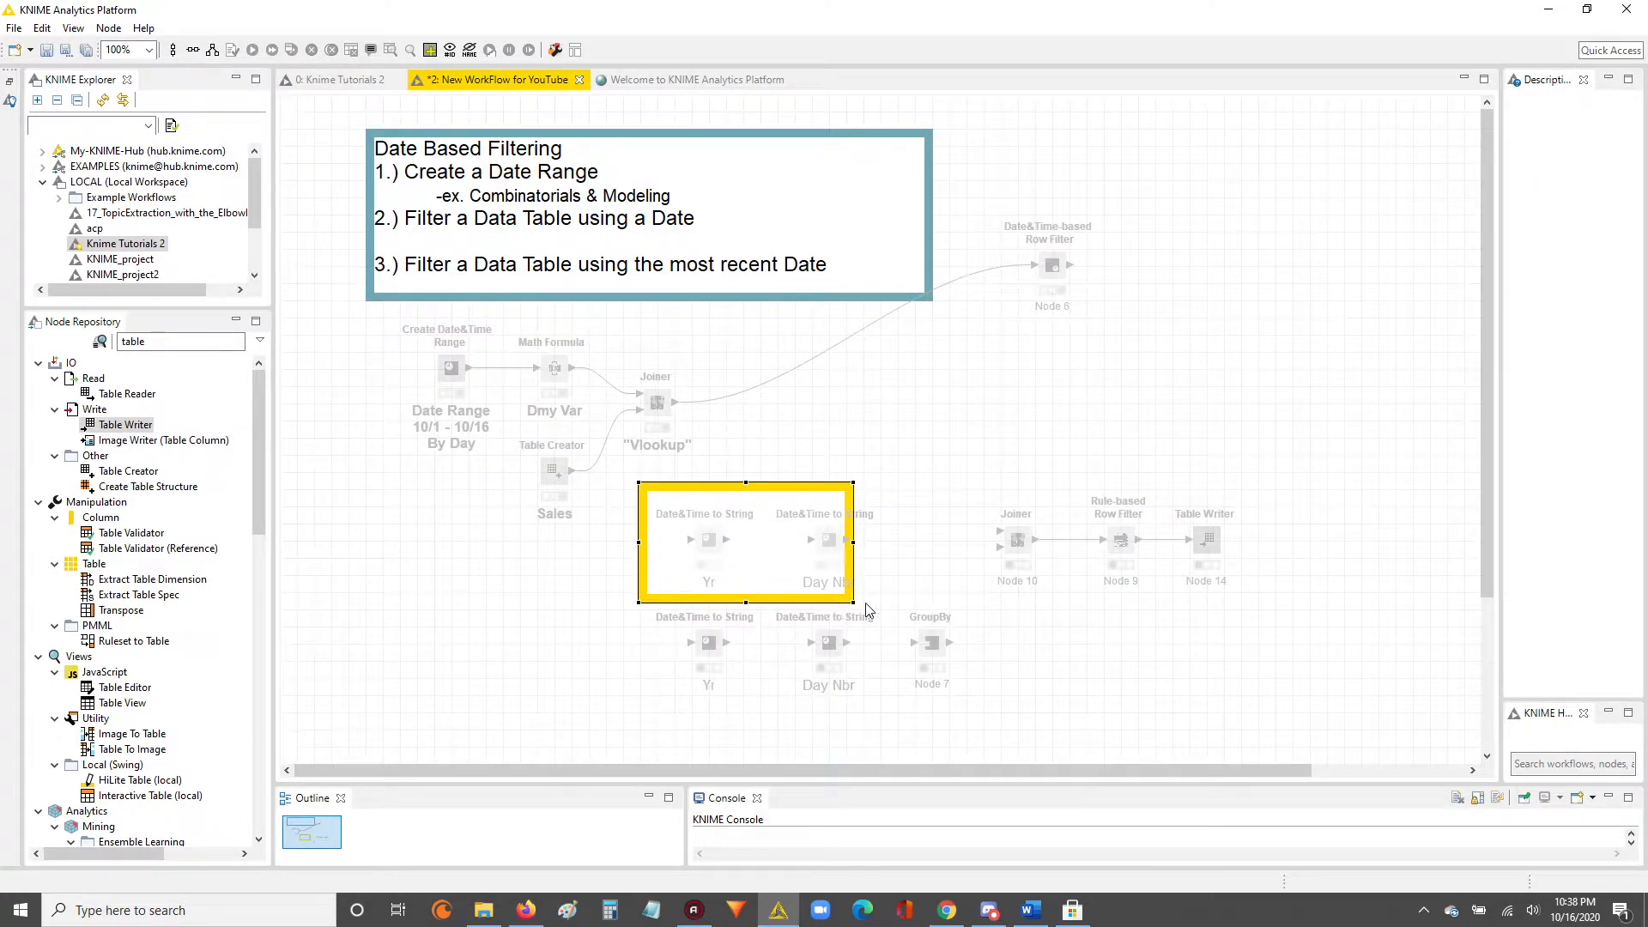
drag(856, 607, 1323, 732)
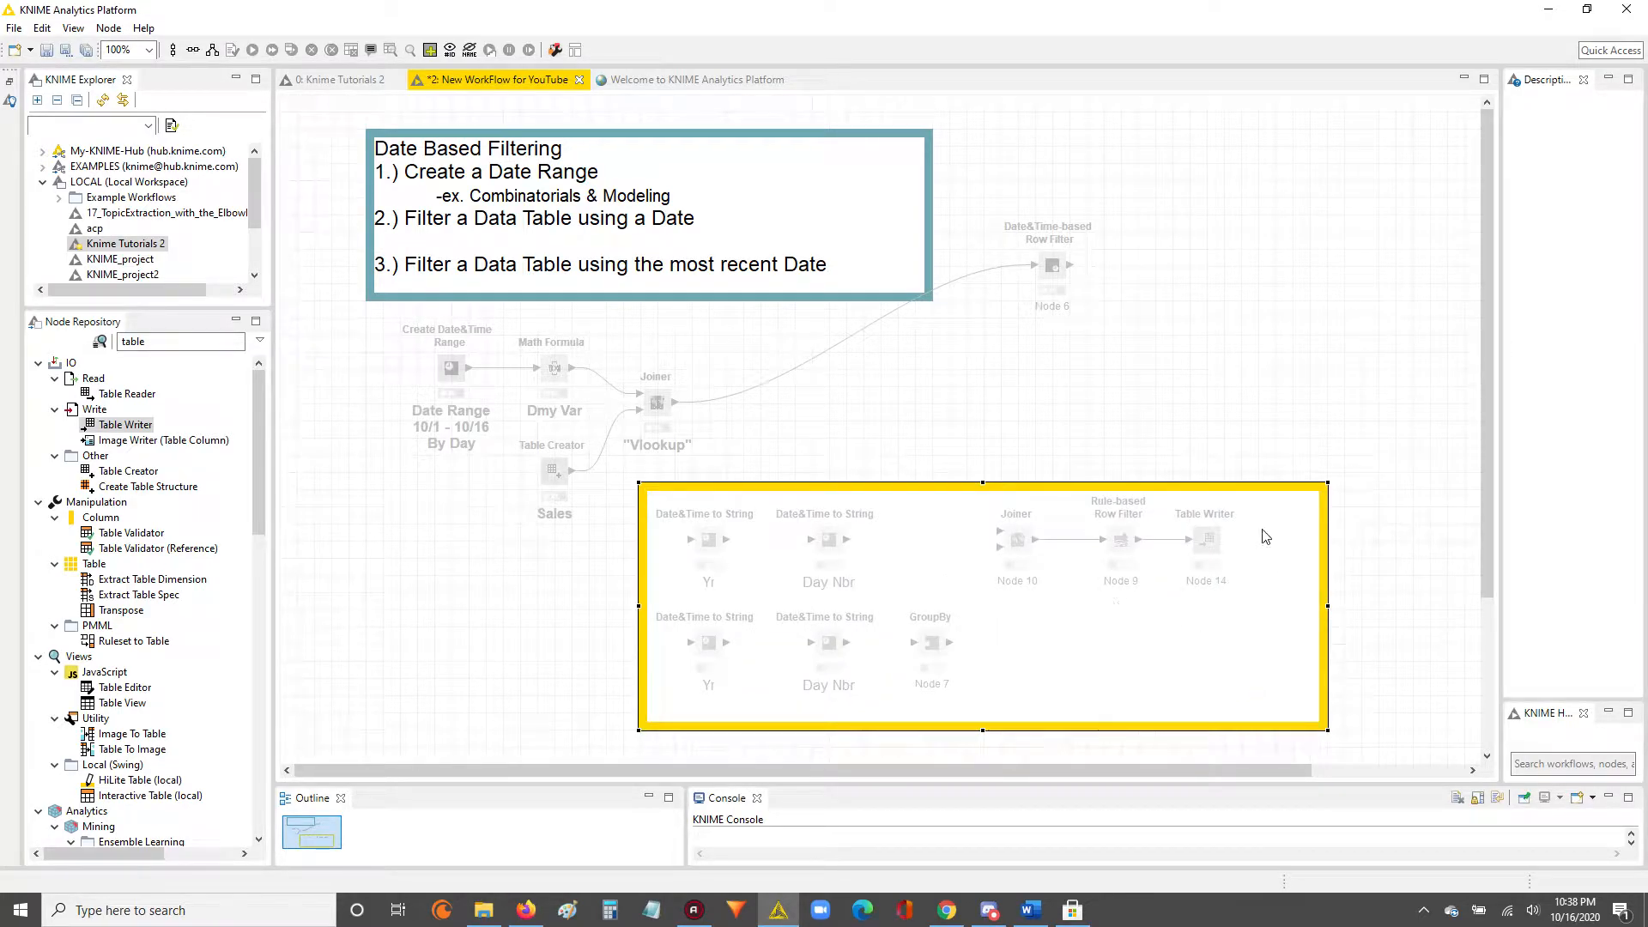
Change the new annotation's border color from yellow to light purple.
double_click(682, 511)
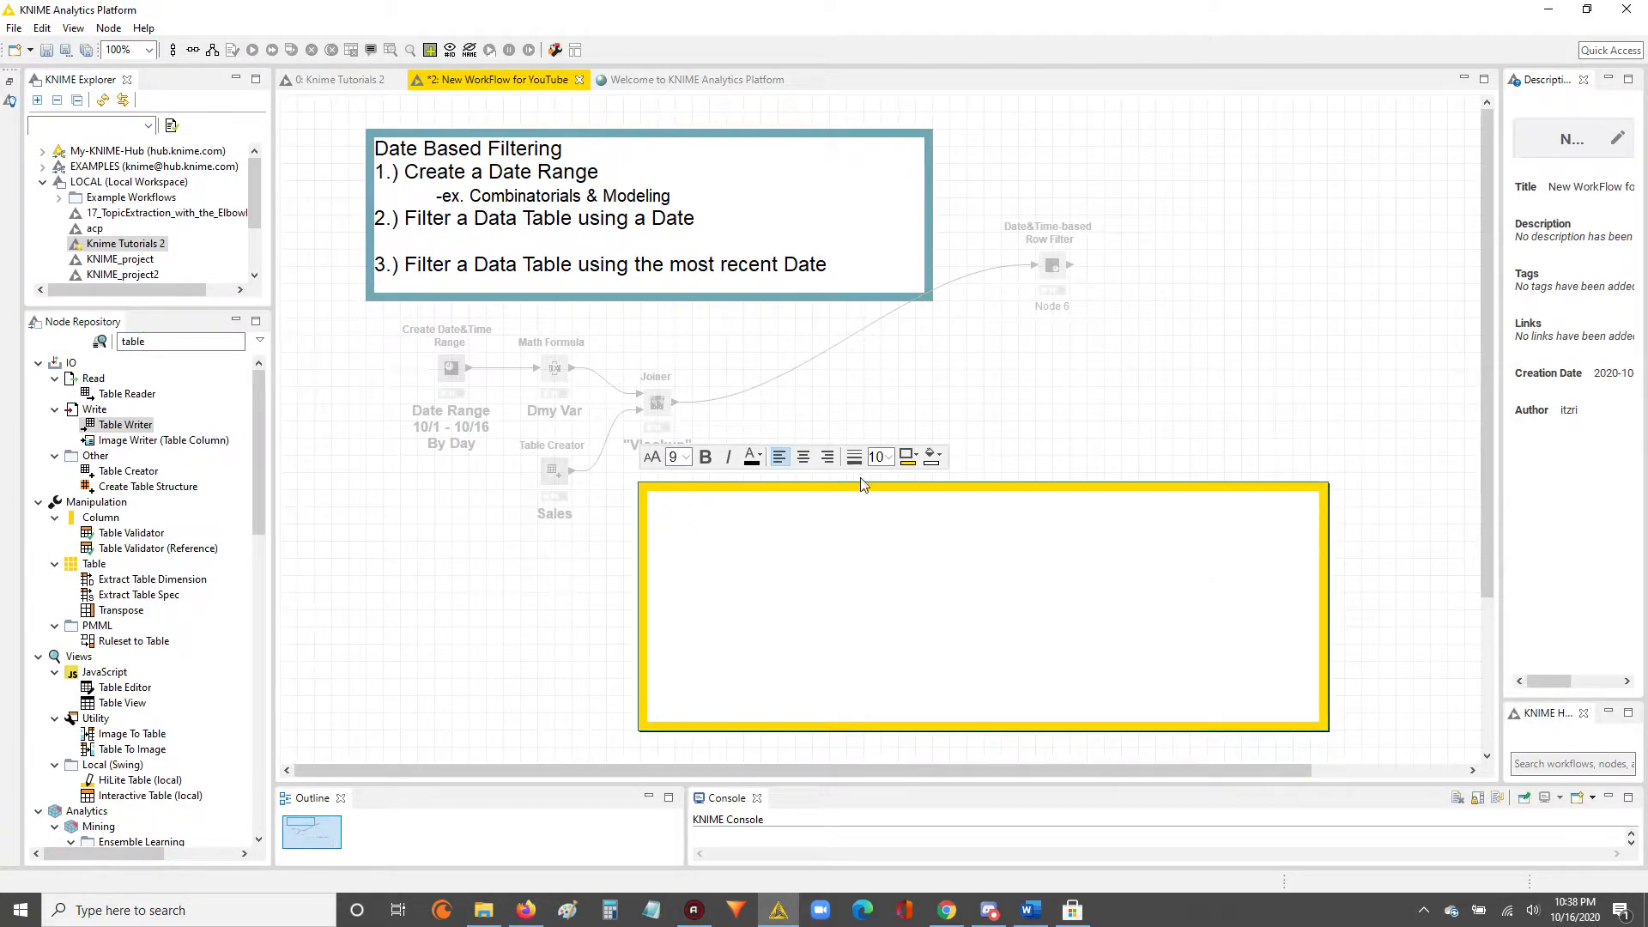
click(910, 456)
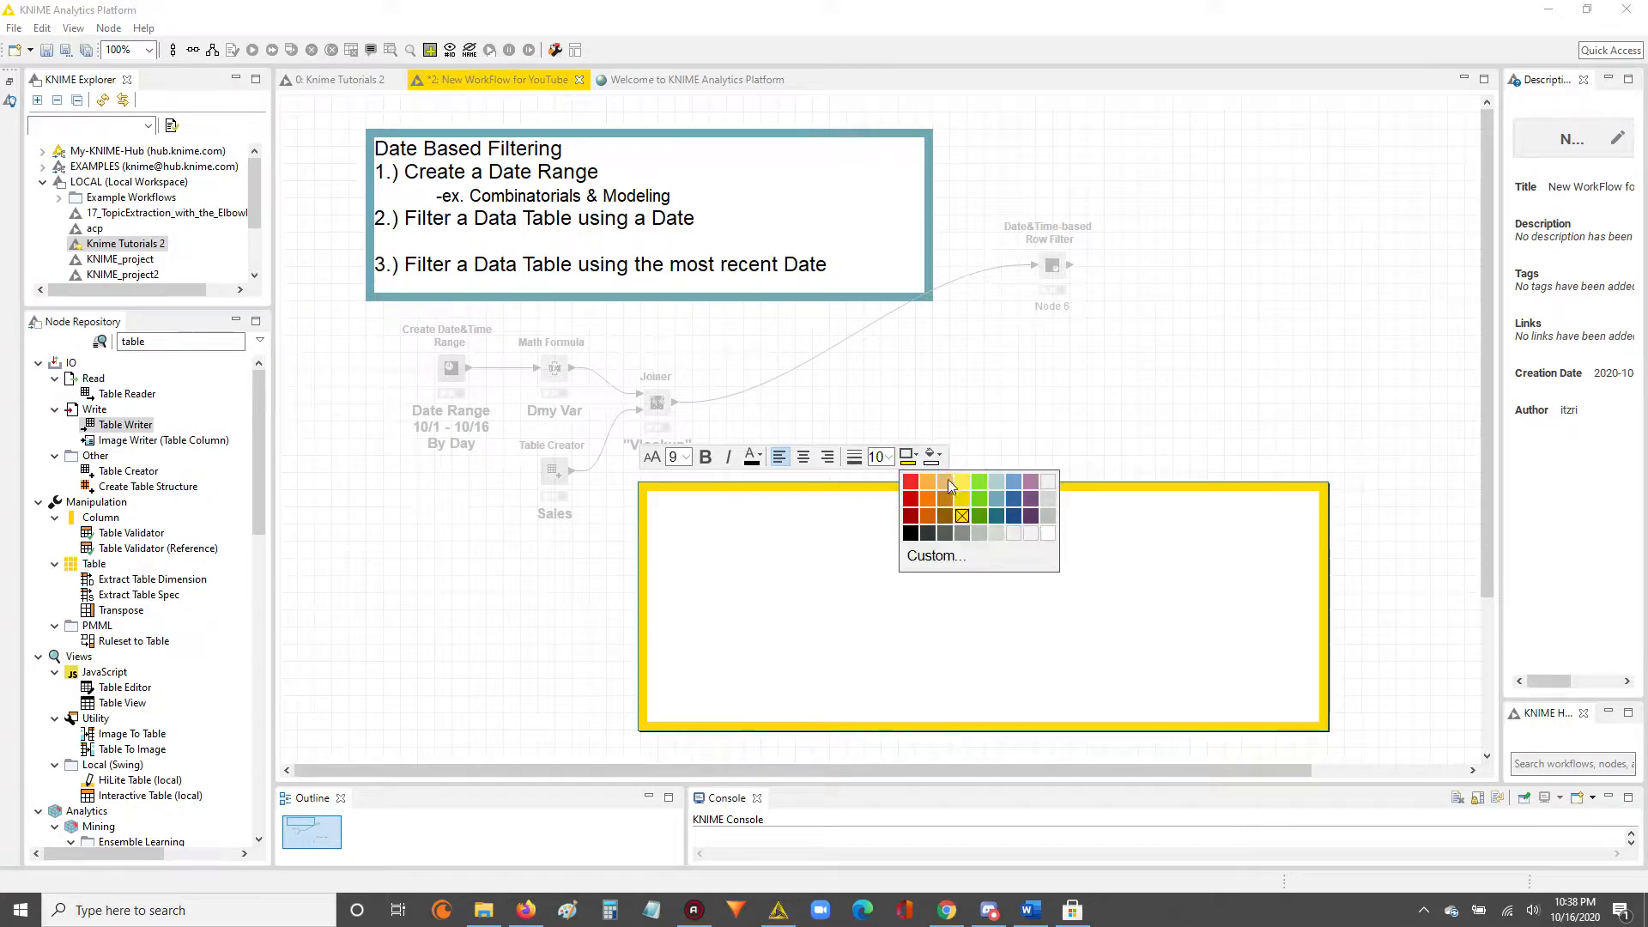
click(1028, 488)
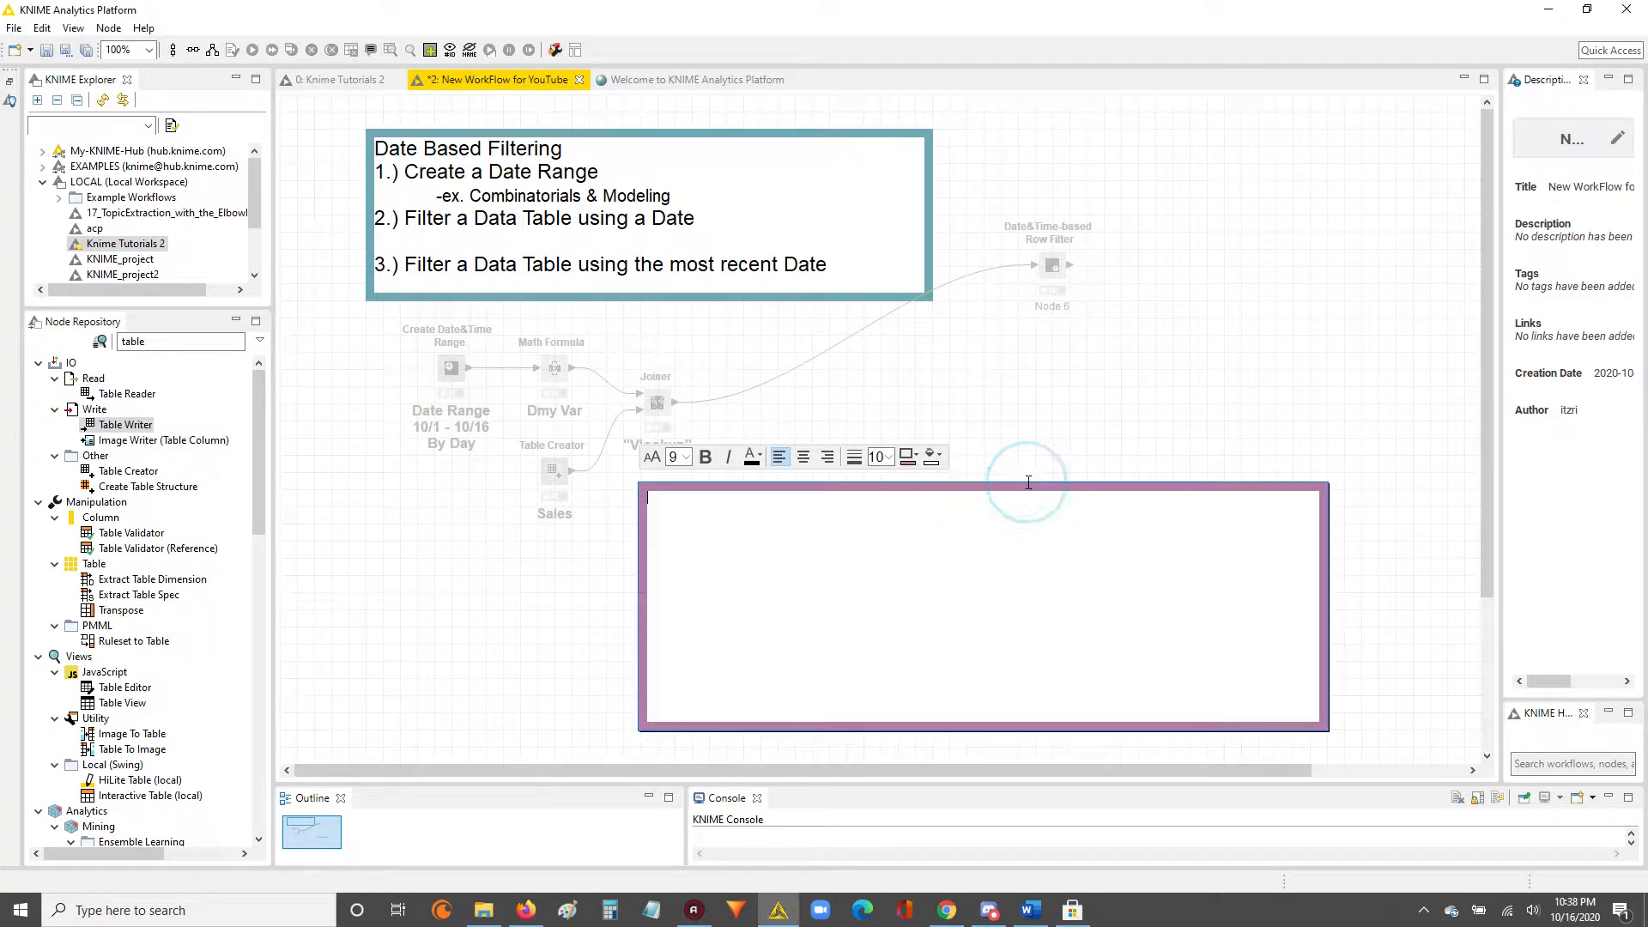
click(1137, 434)
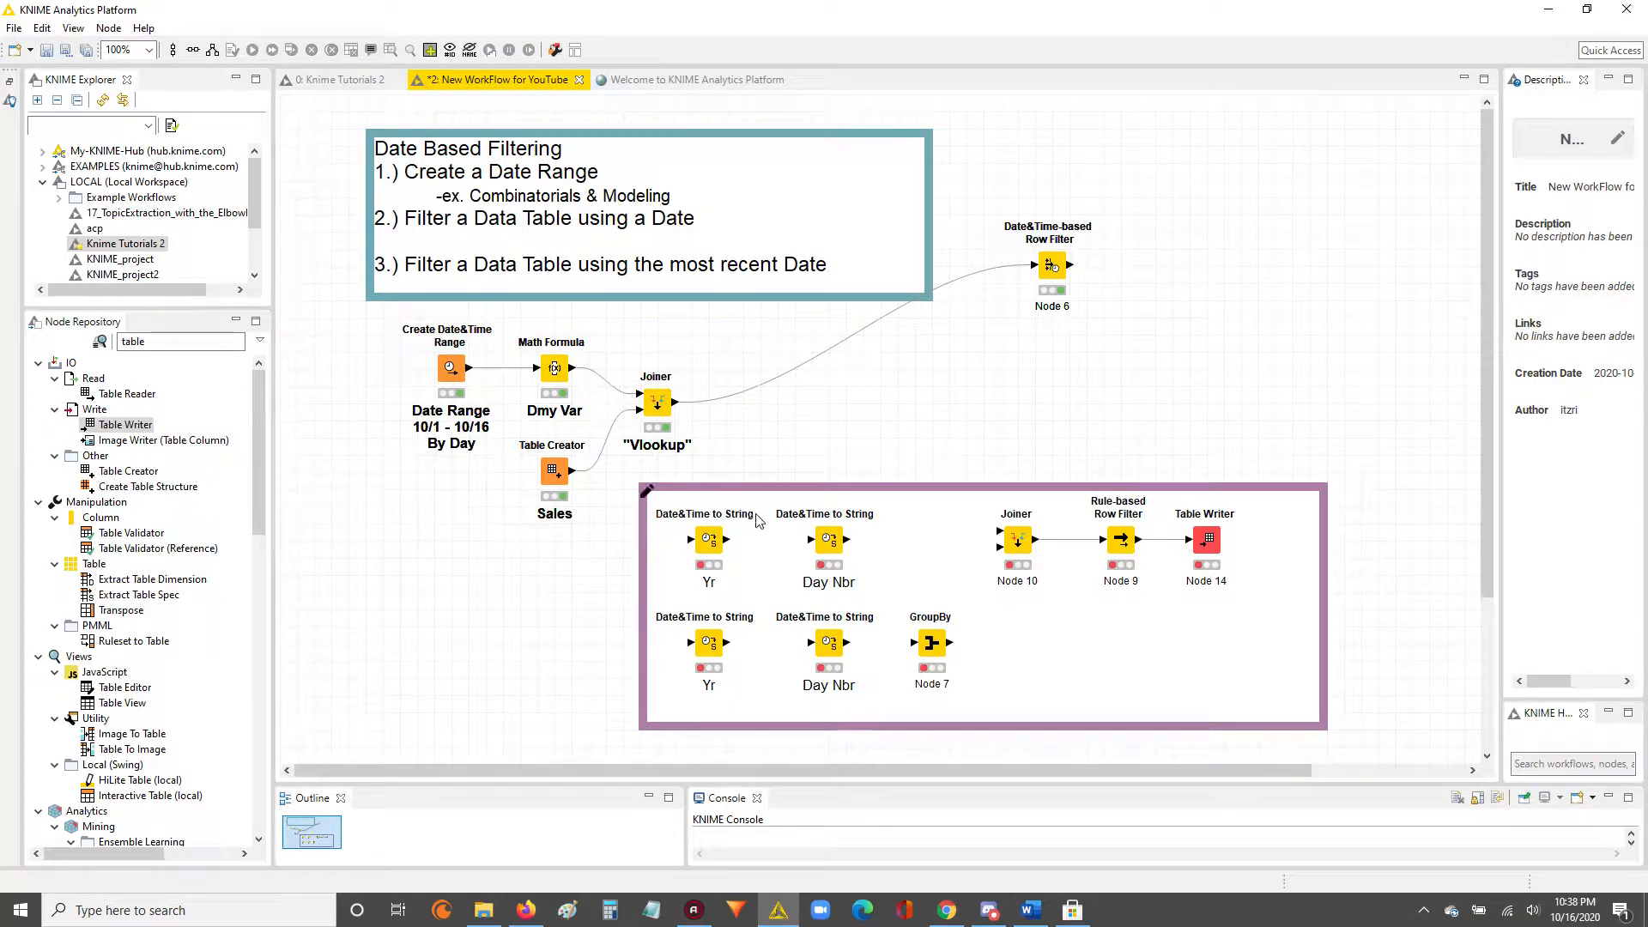
Extend the purple annotation's lower edge downward to make more room below the enclosed nodes.
click(920, 727)
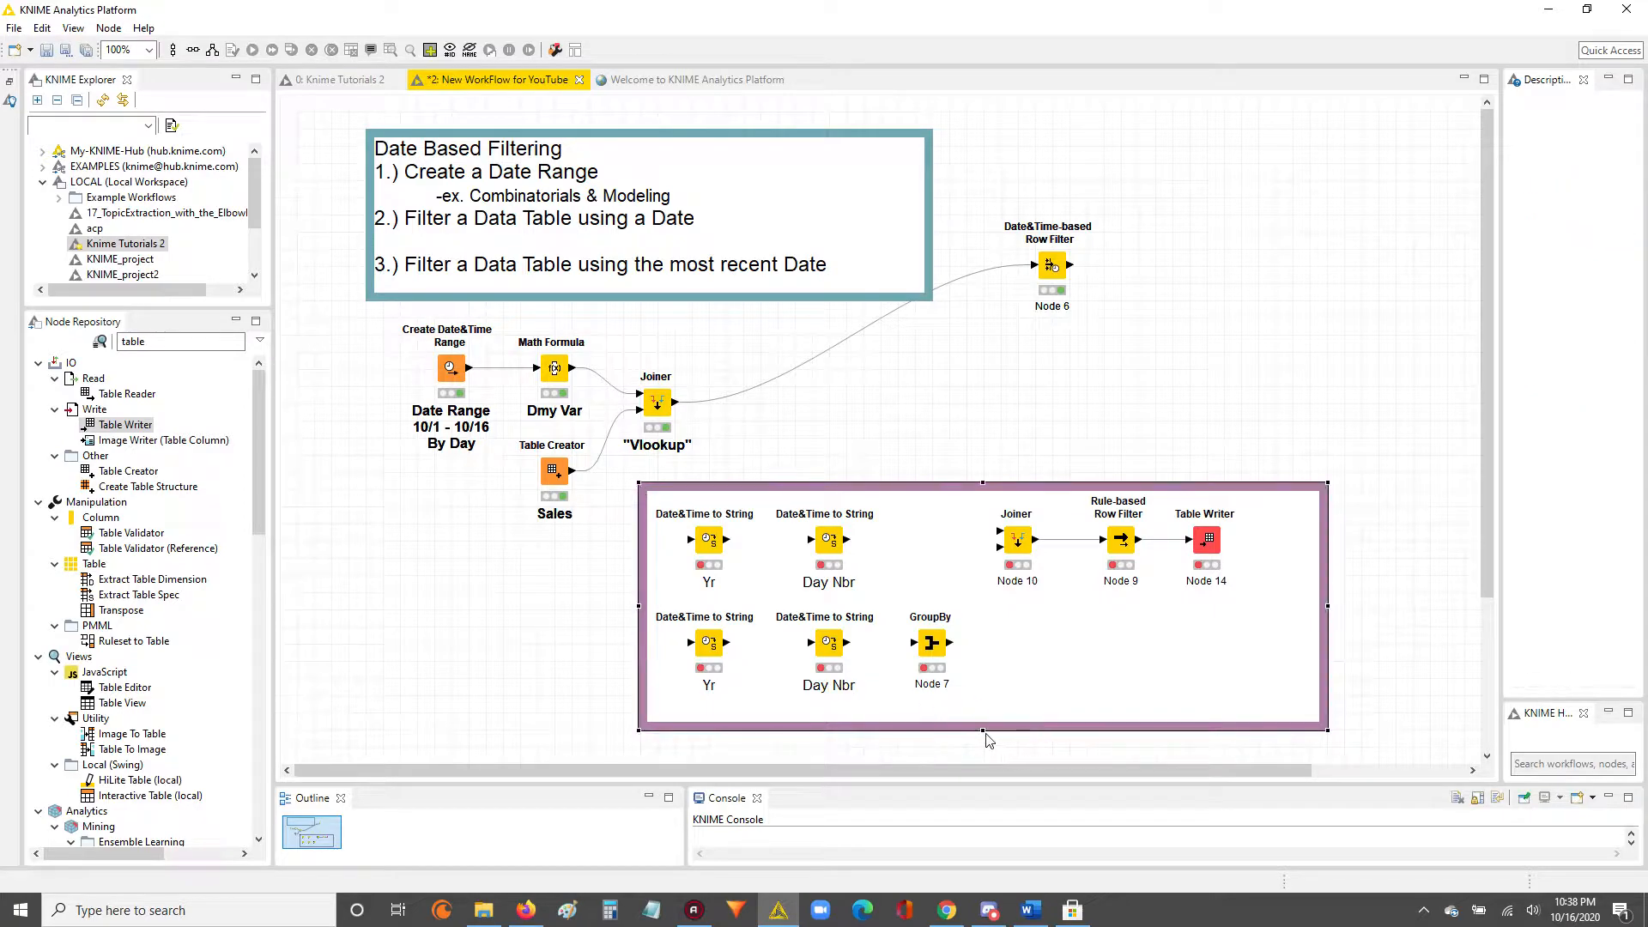
drag(983, 730, 982, 760)
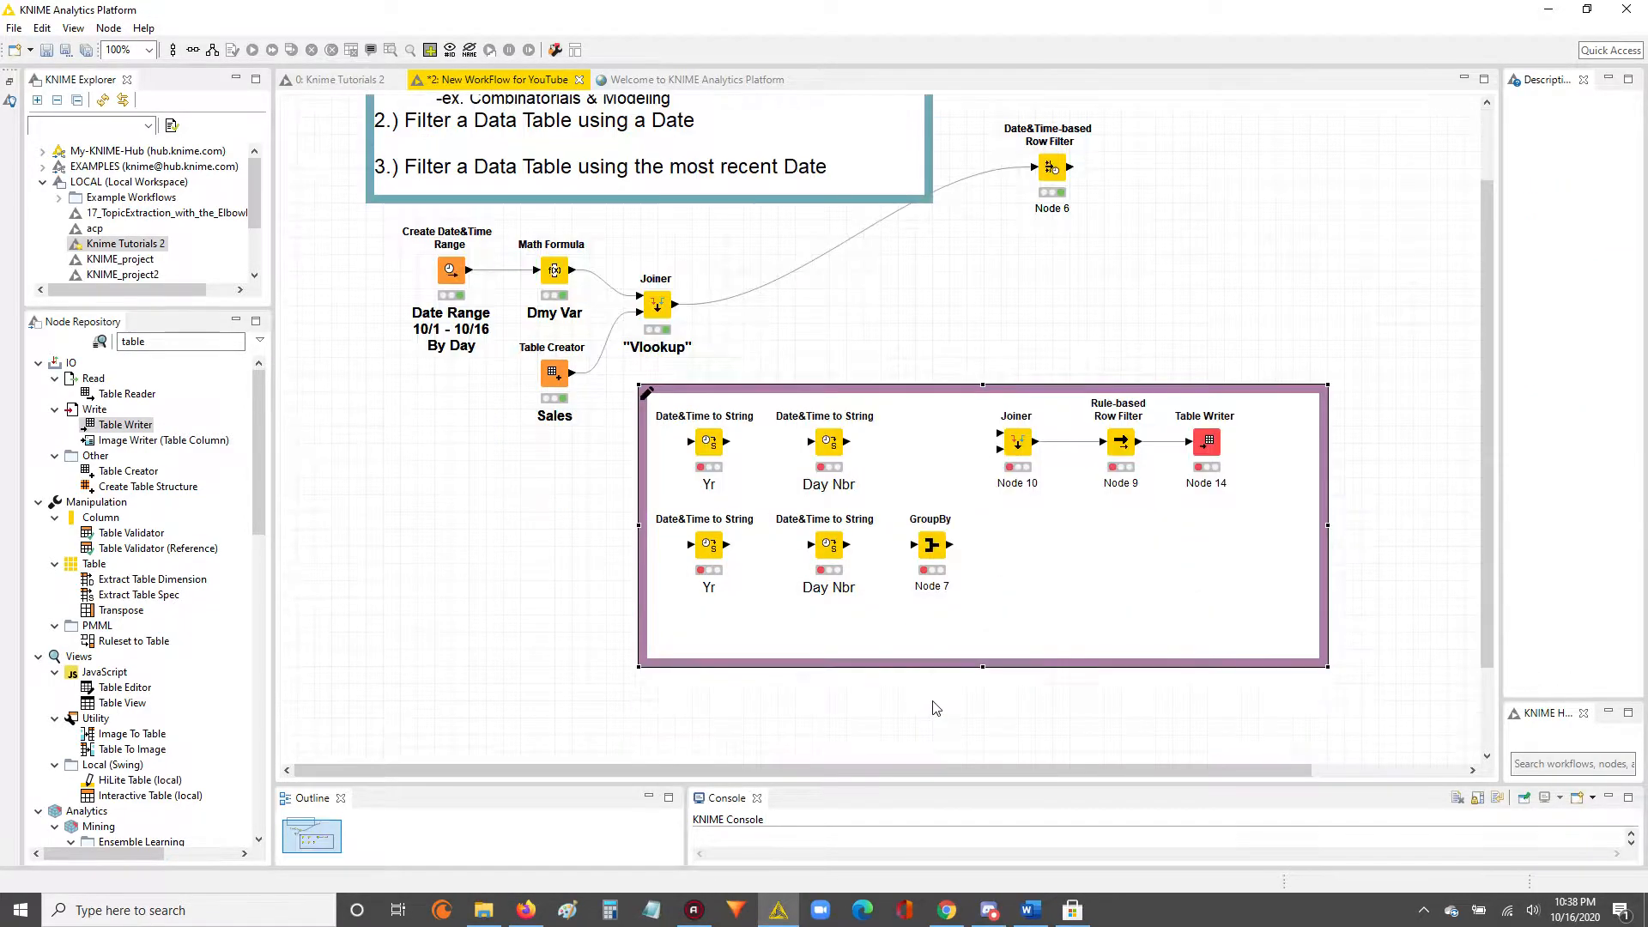
click(1488, 412)
drag(1488, 412, 1489, 422)
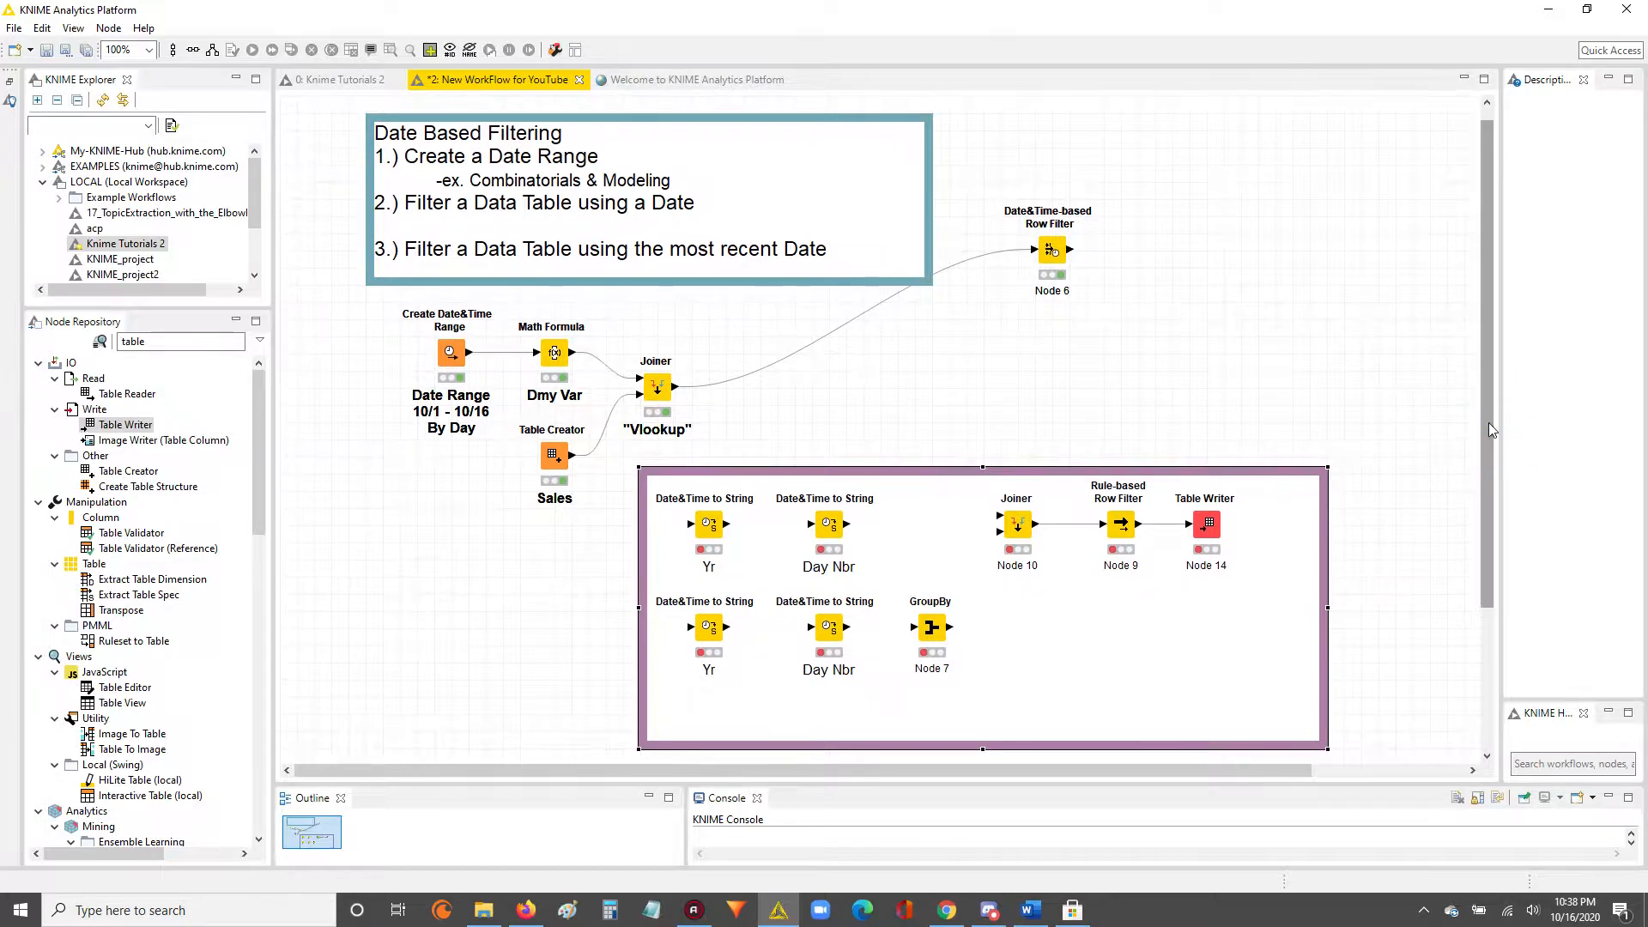
Move all nodes inside the purple annotation down together to leave space for a title above them.
click(709, 524)
drag(575, 507, 1258, 655)
drag(1120, 531, 1120, 597)
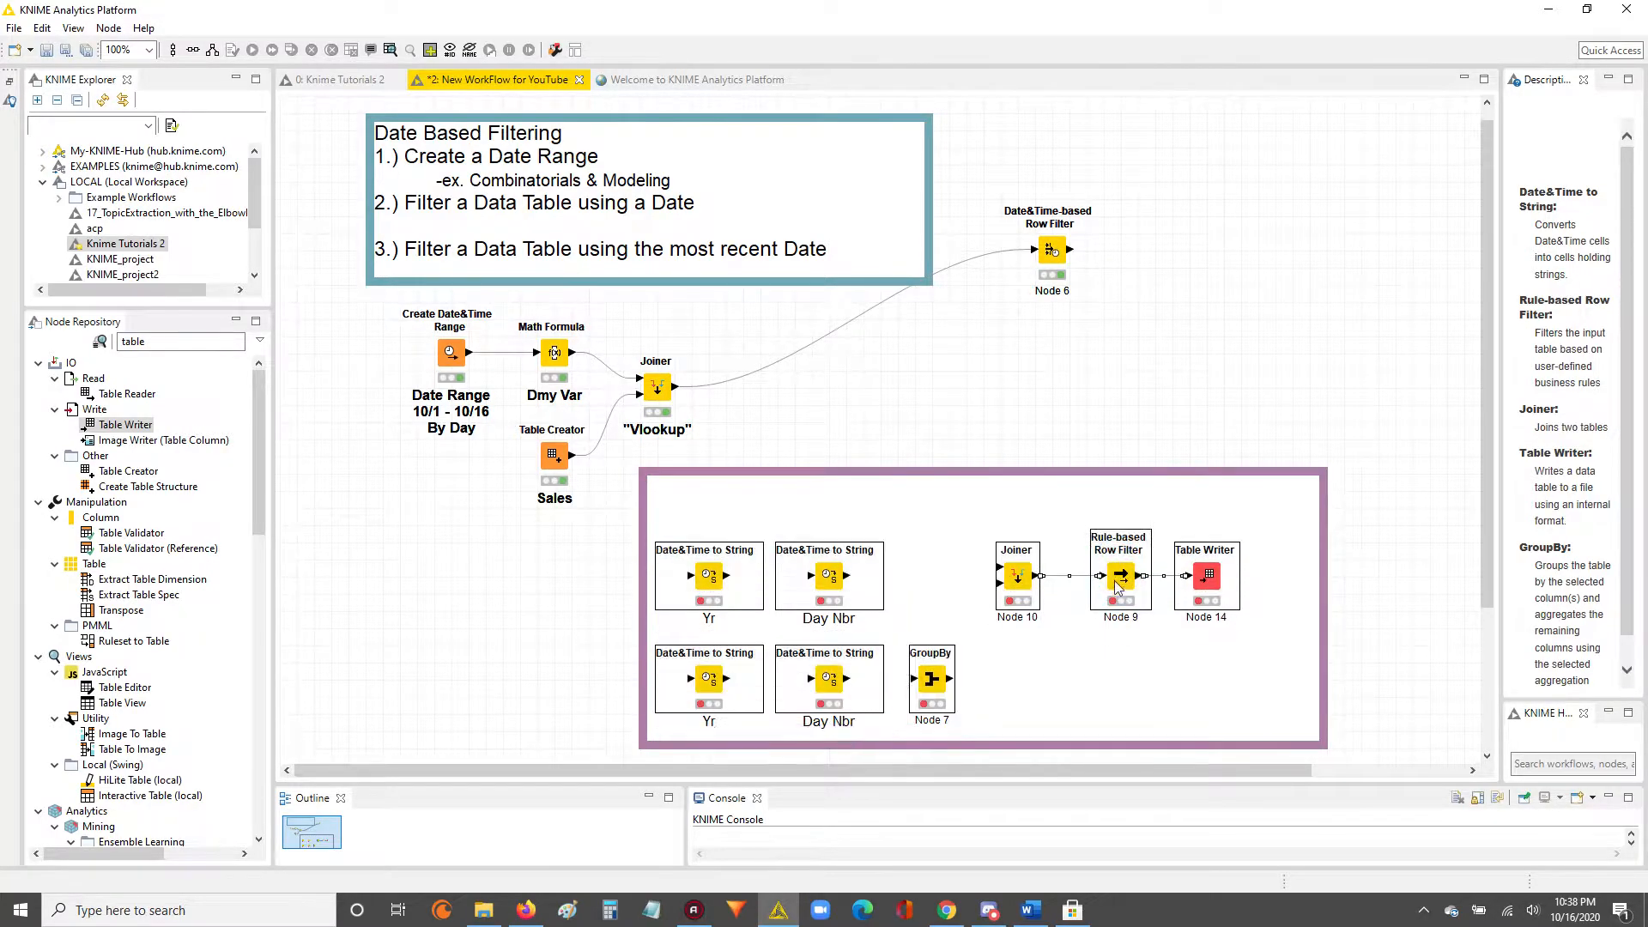
Enter the title "Filtering for Max Date in Data Set" in the purple annotation.
double_click(647, 480)
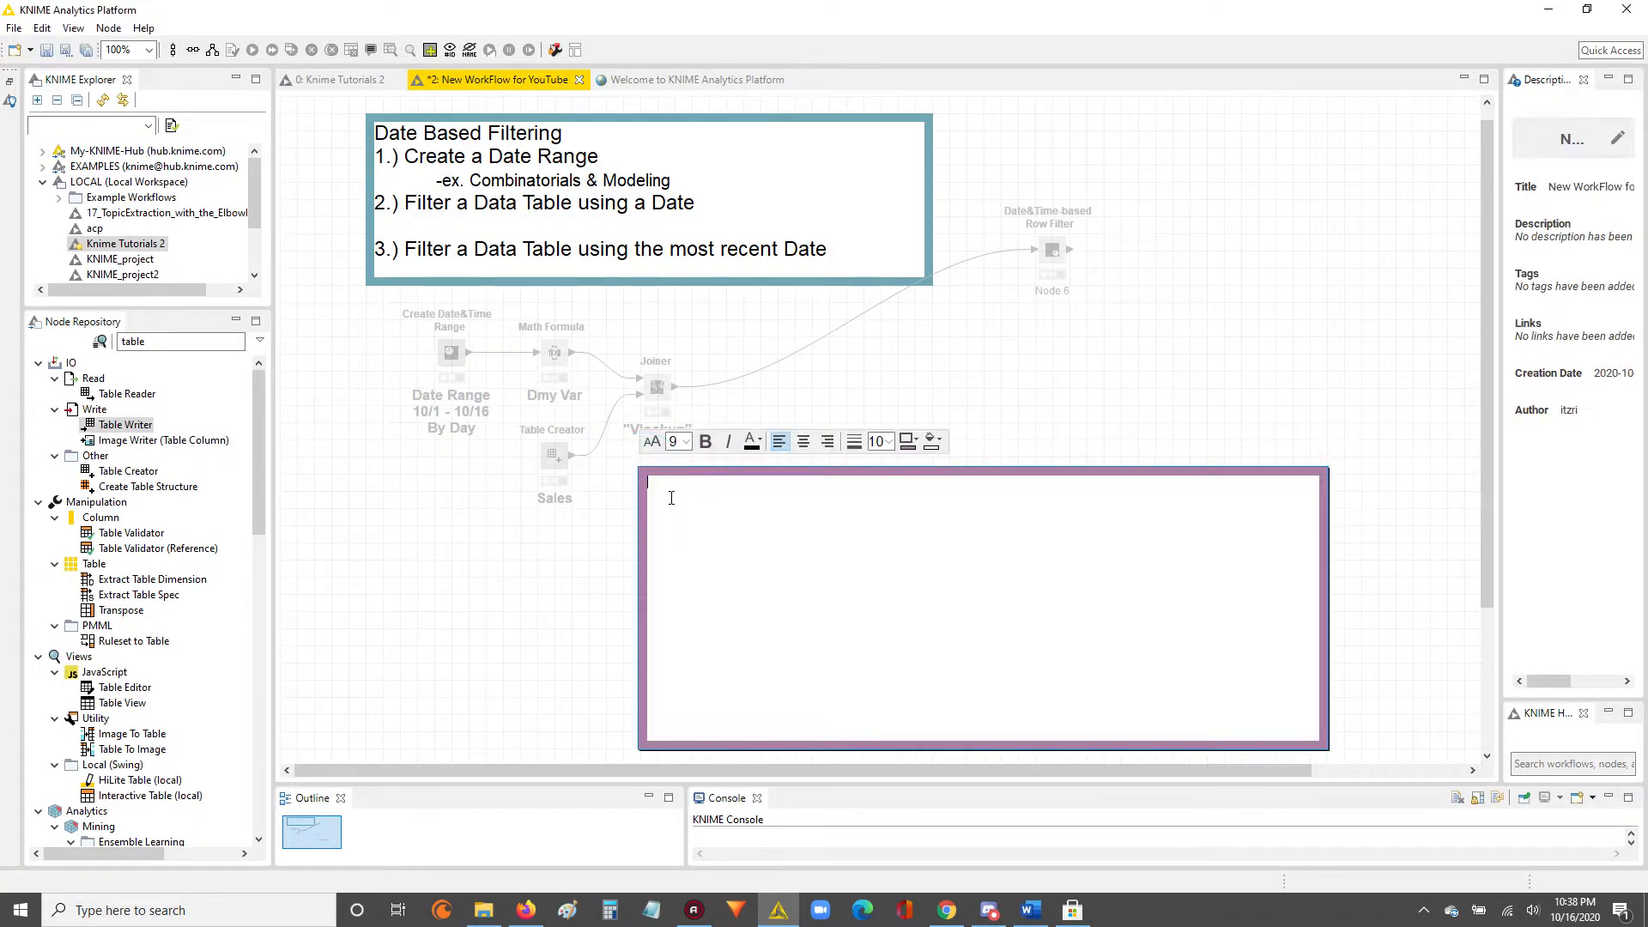
text(Filtering for Max Date in Data Set)
Format the purple annotation's title as bold with font size 15.
key(ctrl+a)
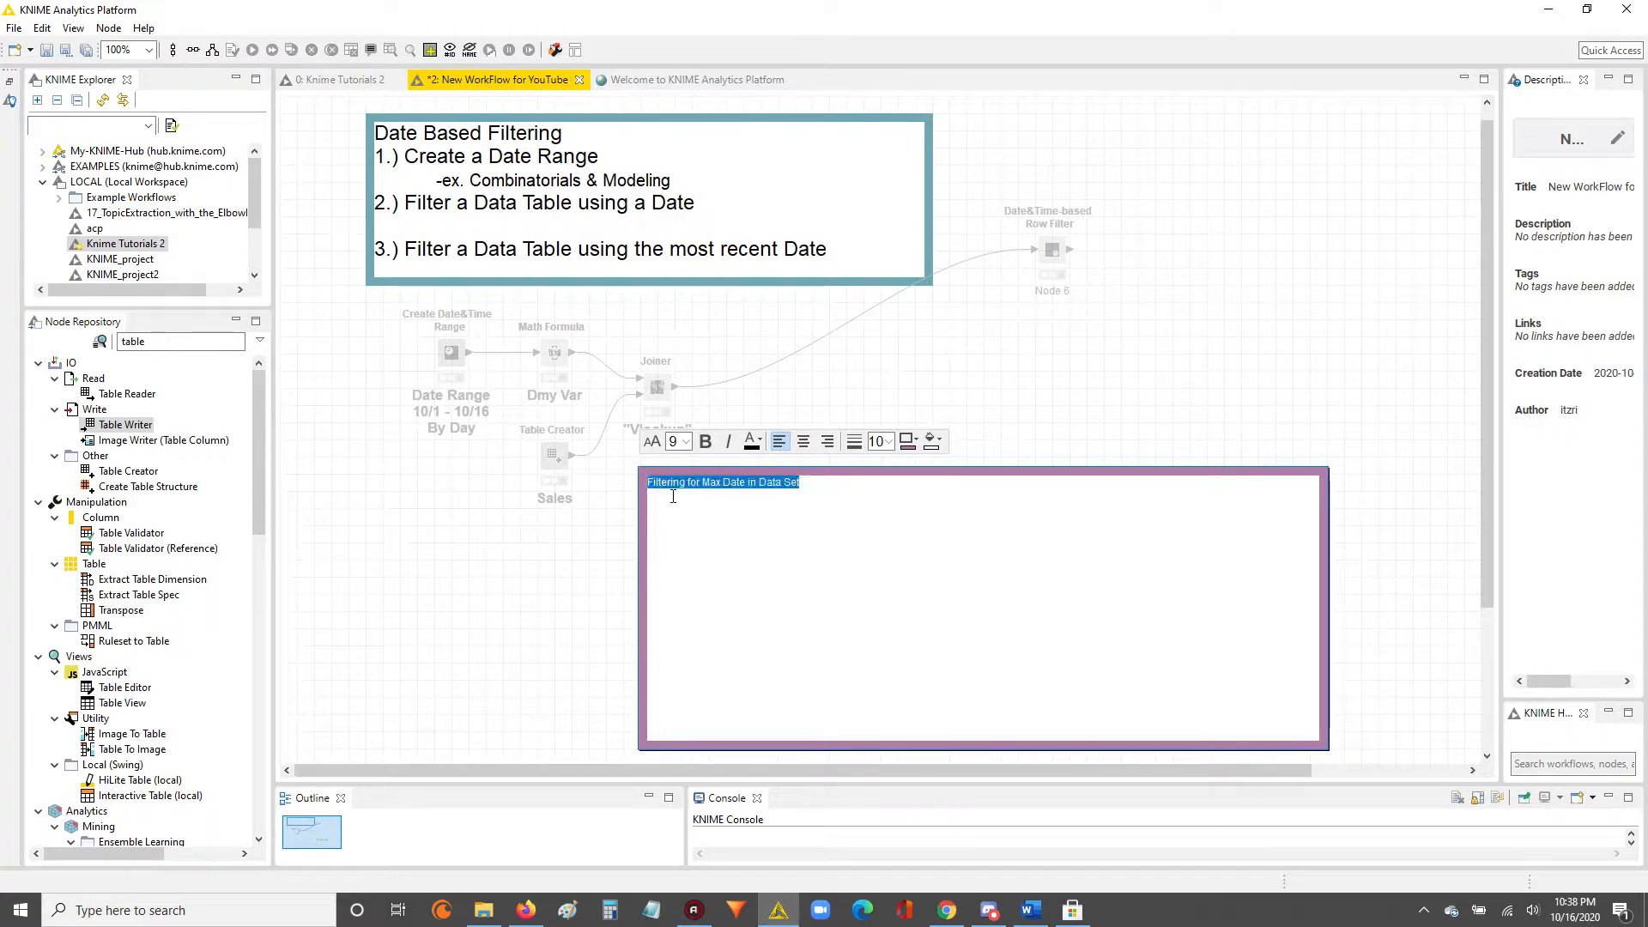
click(677, 441)
text(16)
key(Return)
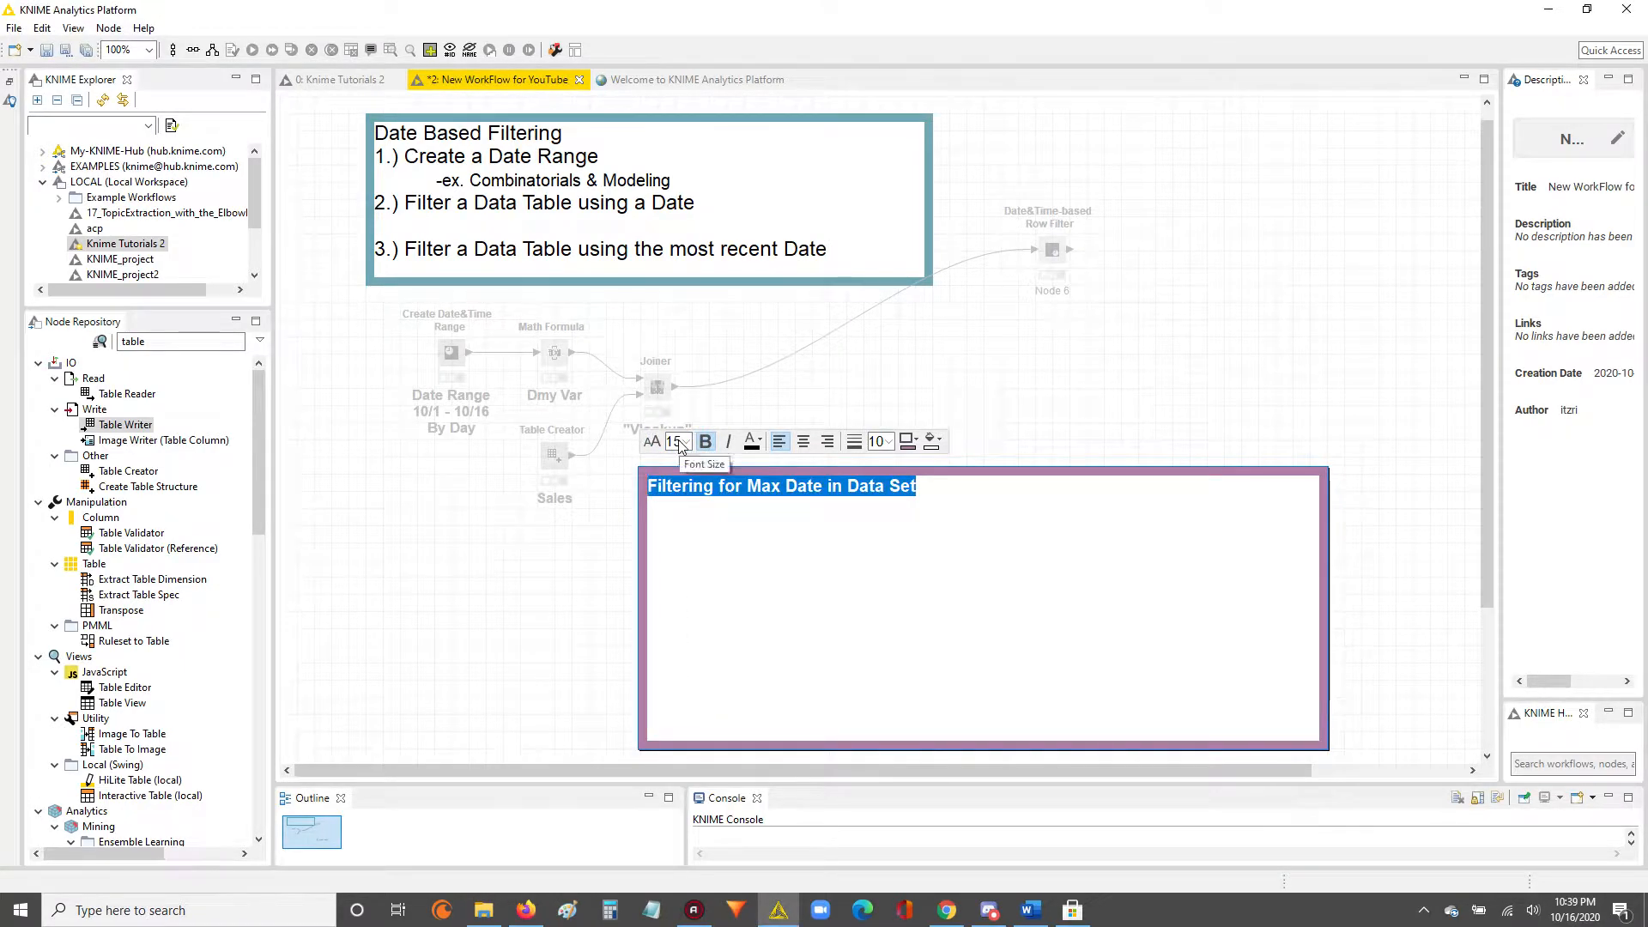
click(1116, 394)
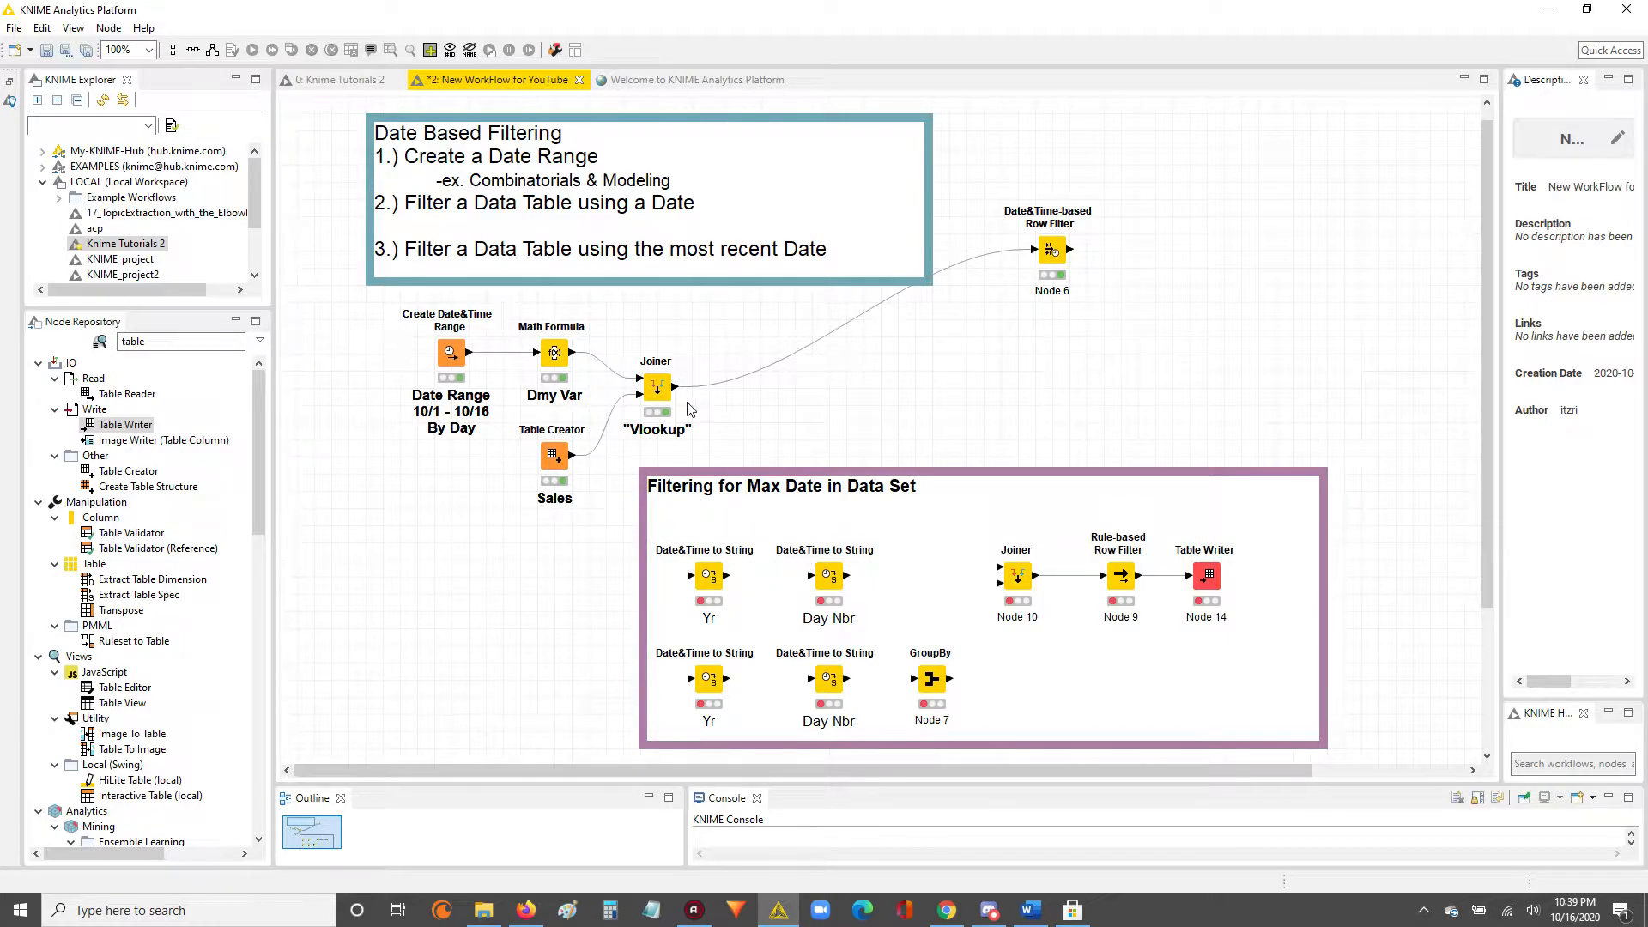
Move the Create Date&Time Range, Math Formula, Table Creator and "Vlookup" Joiner nodes together to the left, clear of the purple annotation.
drag(376, 295, 687, 481)
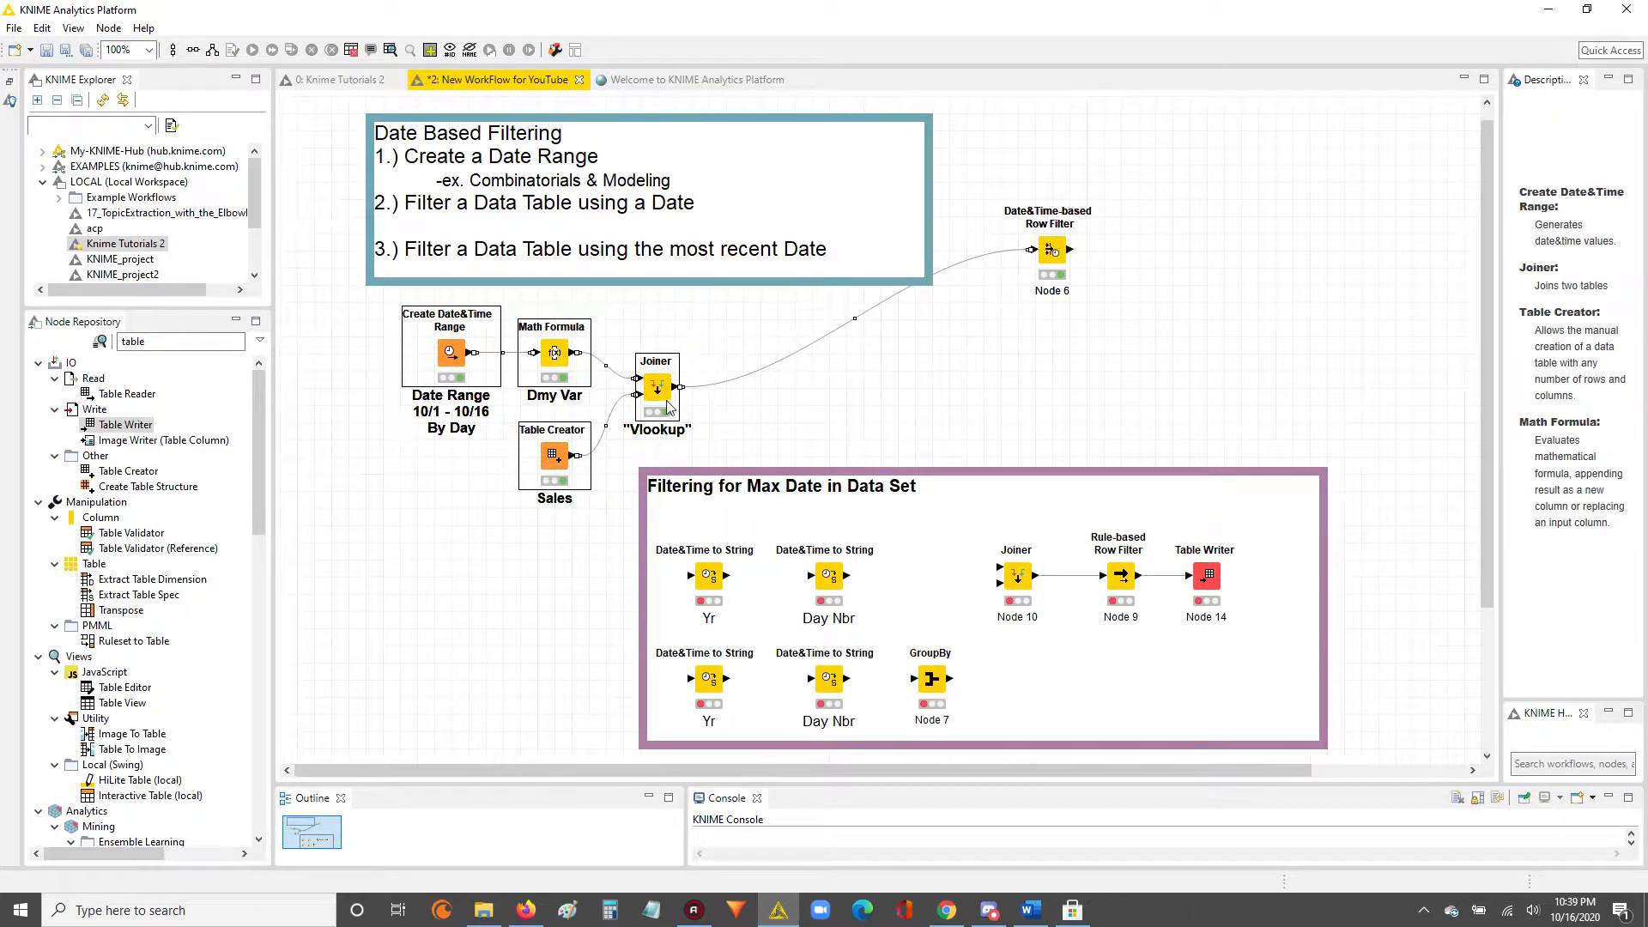
drag(658, 401, 573, 396)
click(779, 401)
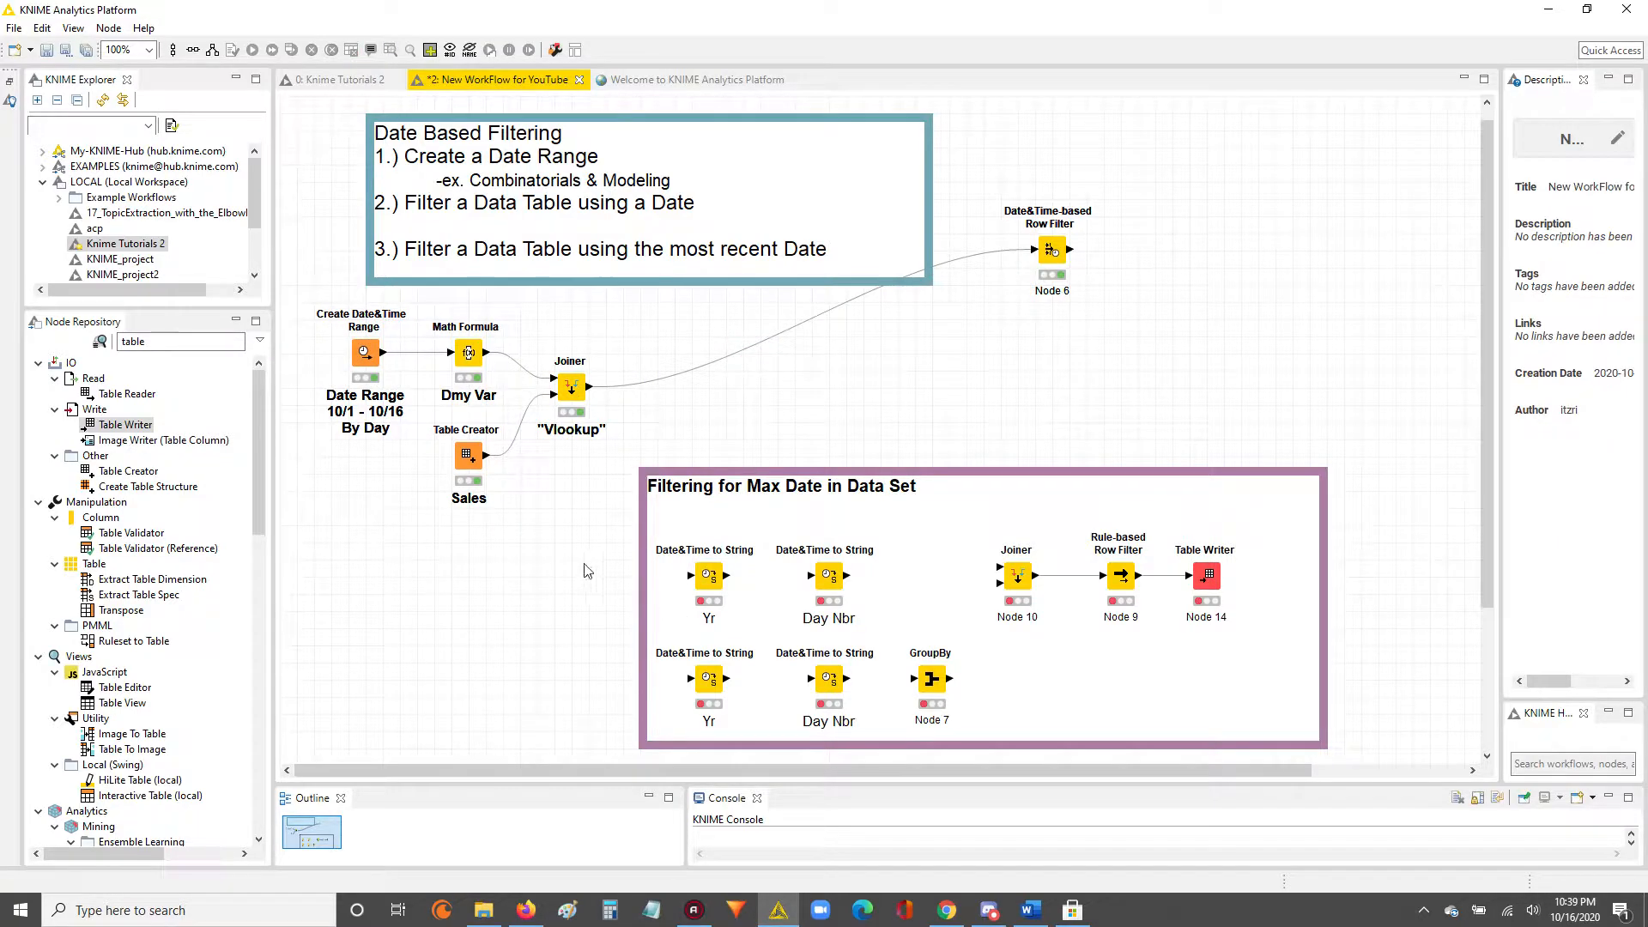
Examine the Date&Time values in the joined table output of the "Vlookup" Joiner, and close the table.
click(571, 388)
right_click(571, 388)
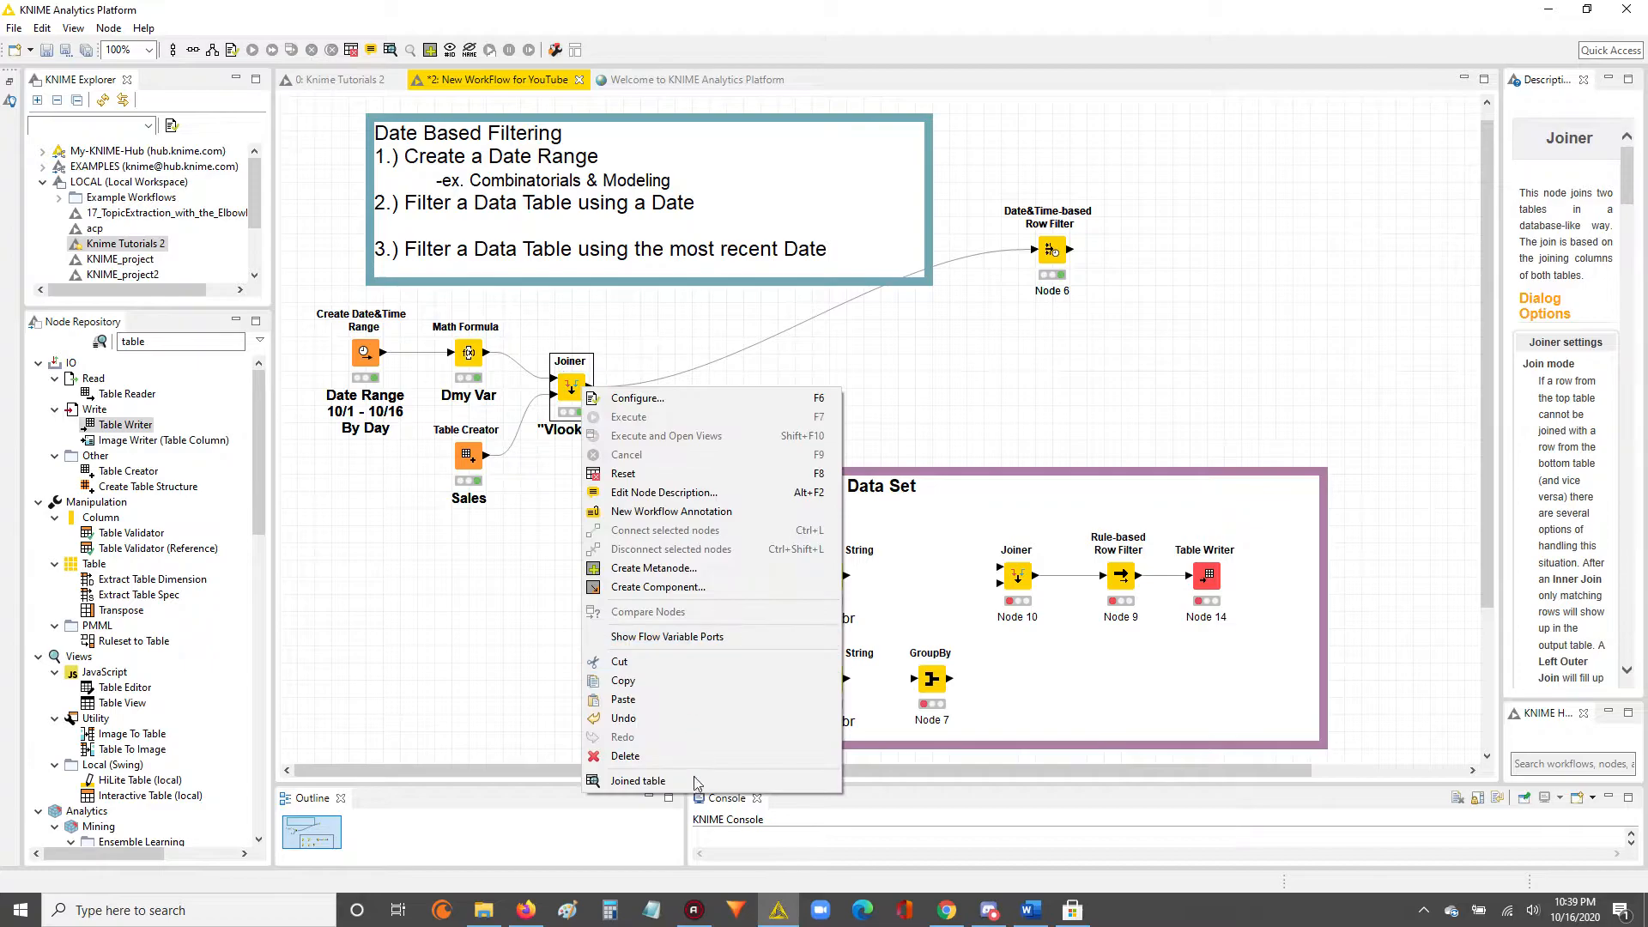
click(678, 782)
drag(503, 215, 438, 407)
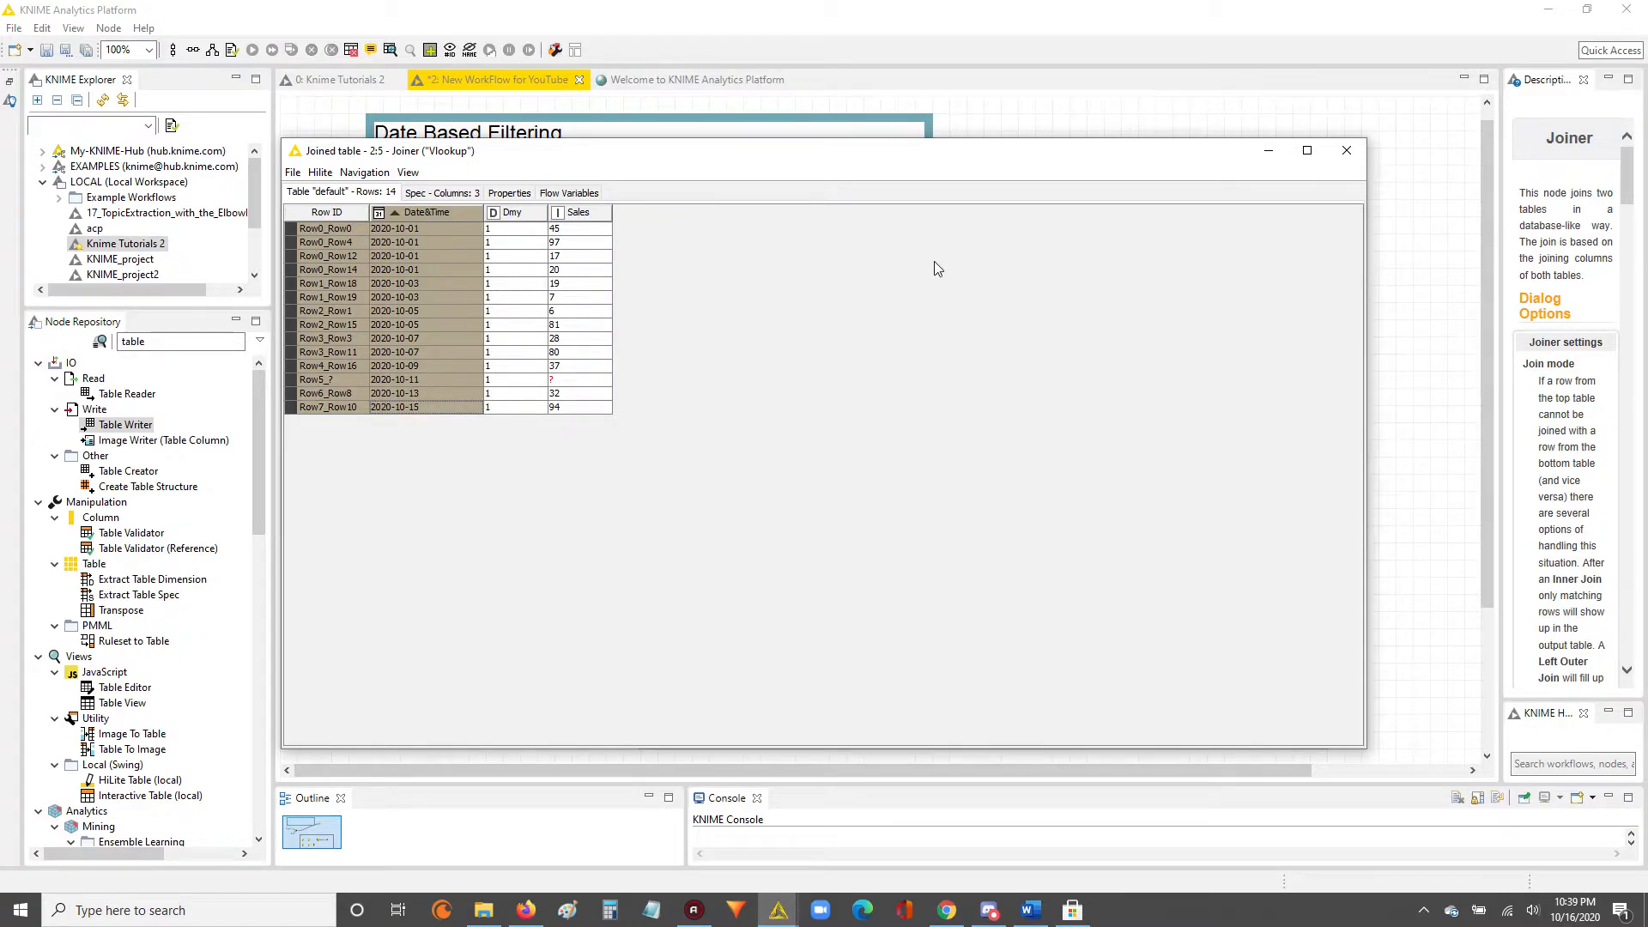
click(1347, 150)
Search the node repository for "date" and add a Date&Time to String node to the empty area beside the purple annotation.
click(875, 338)
drag(552, 563, 678, 582)
click(155, 334)
text(date)
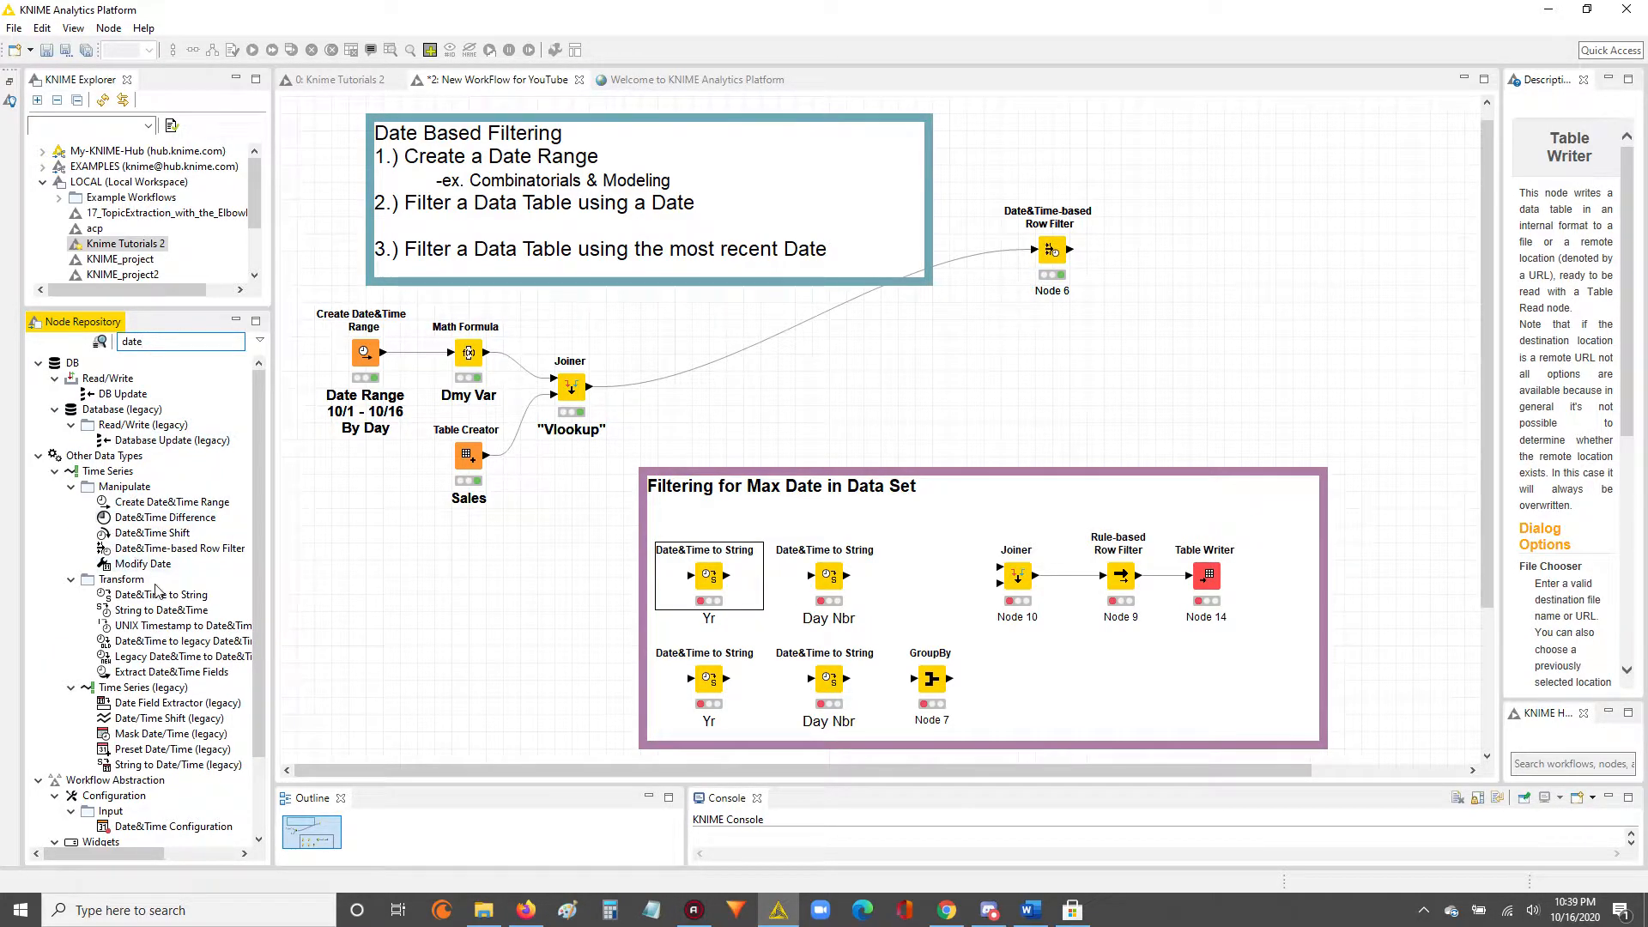
scroll(171, 573, down, 2)
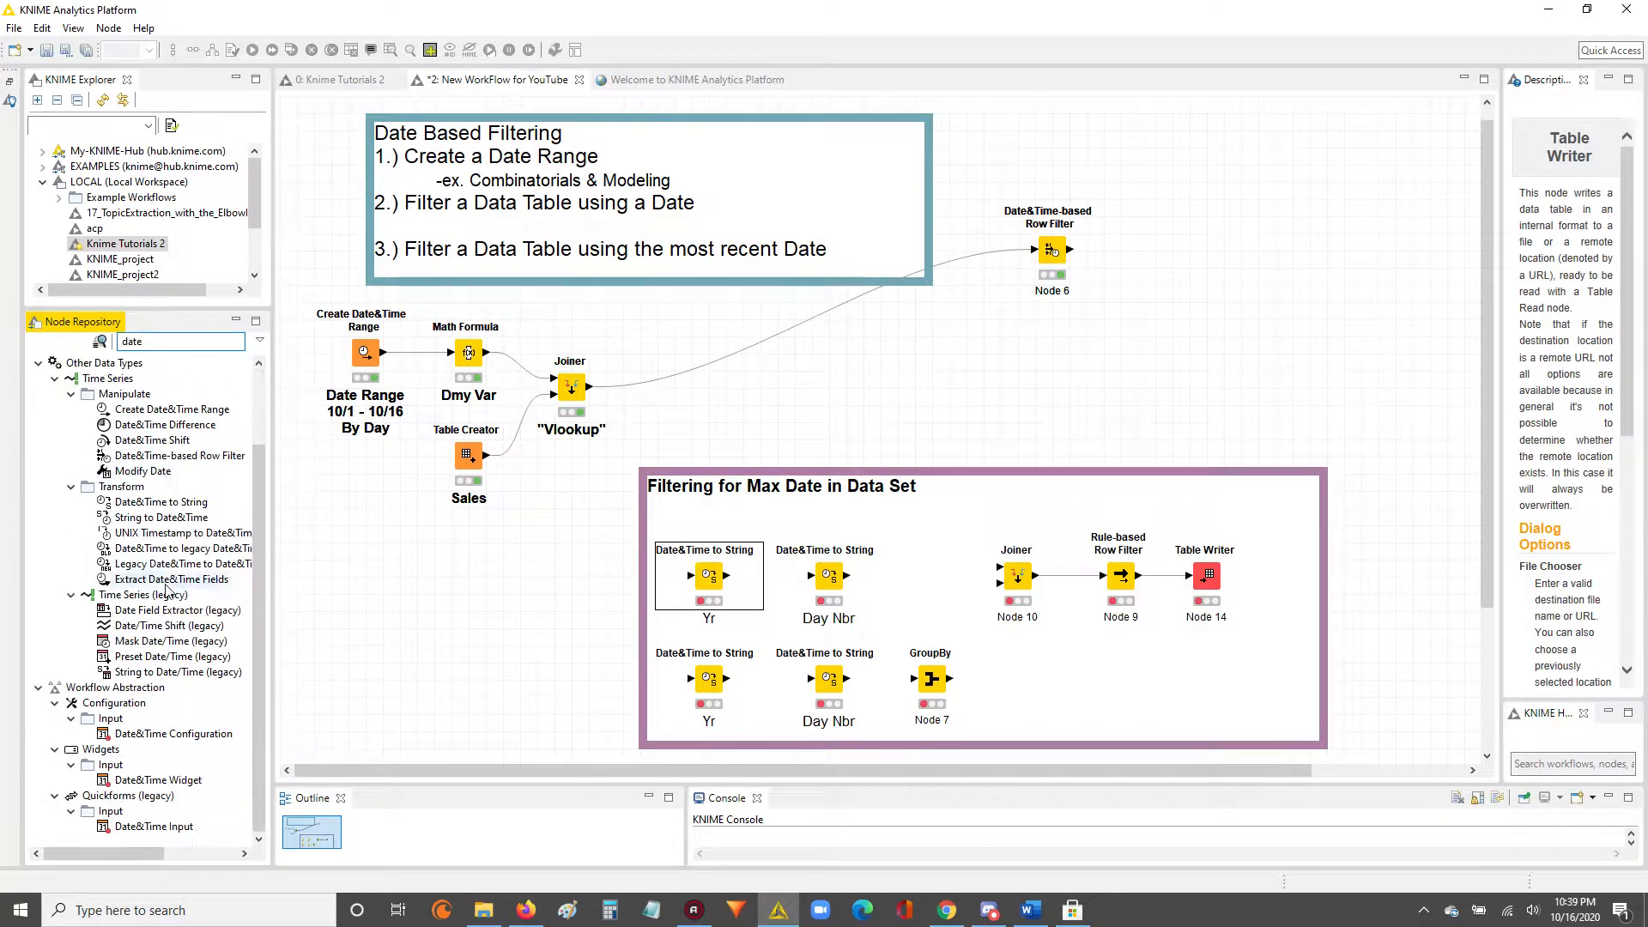
scroll(166, 680, up, 2)
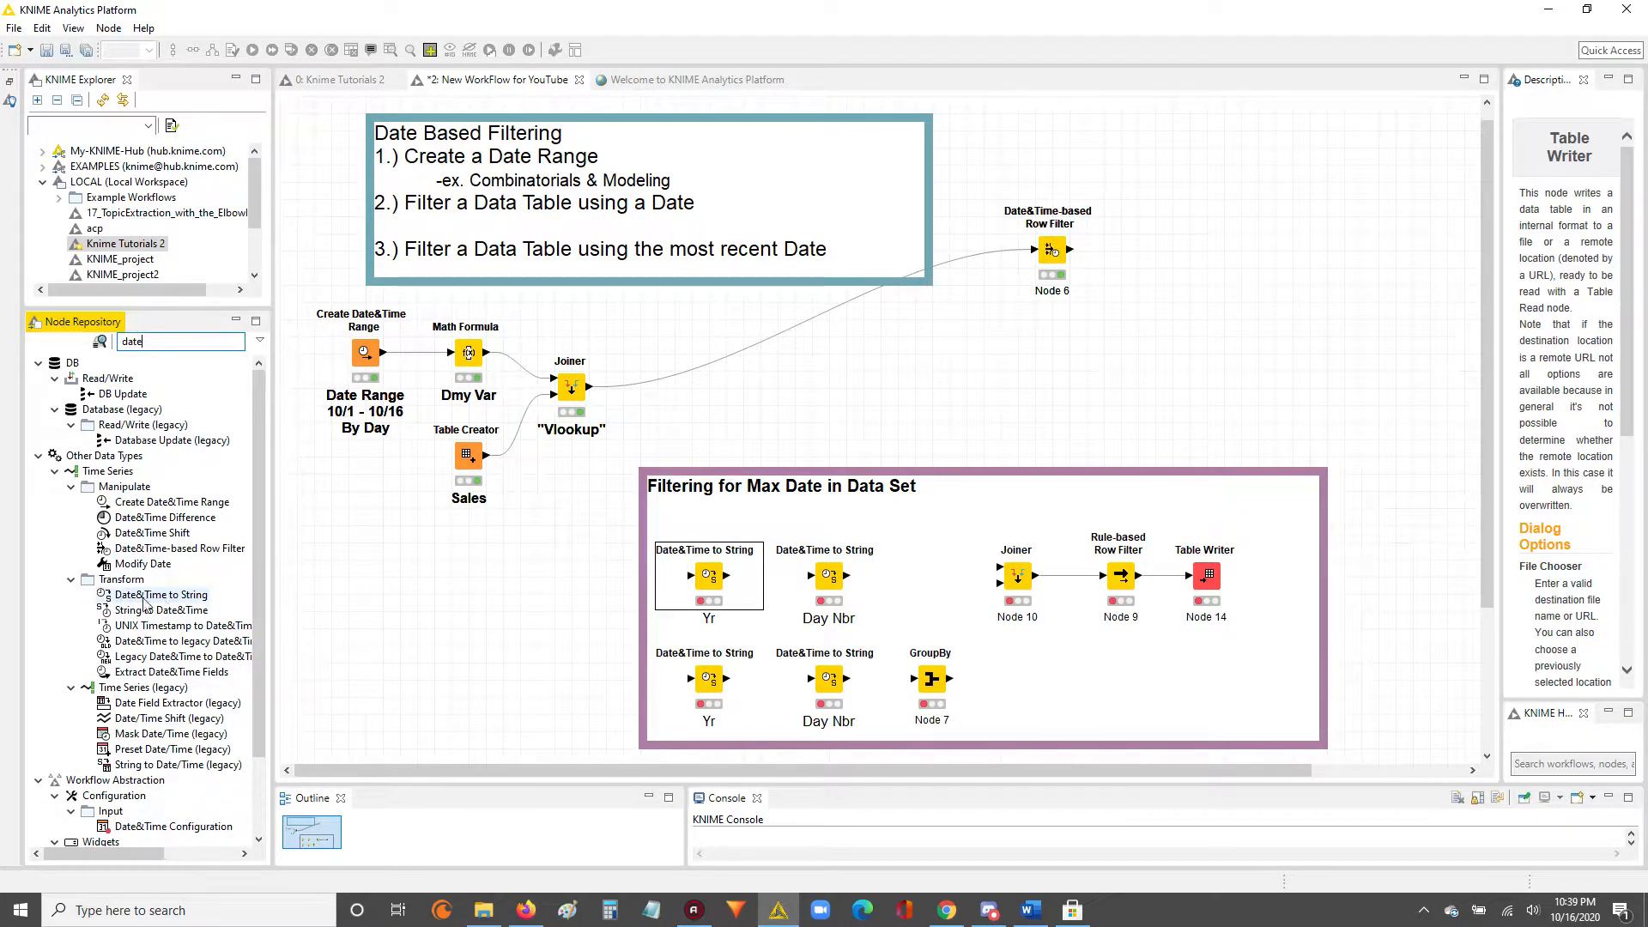
drag(142, 601, 426, 599)
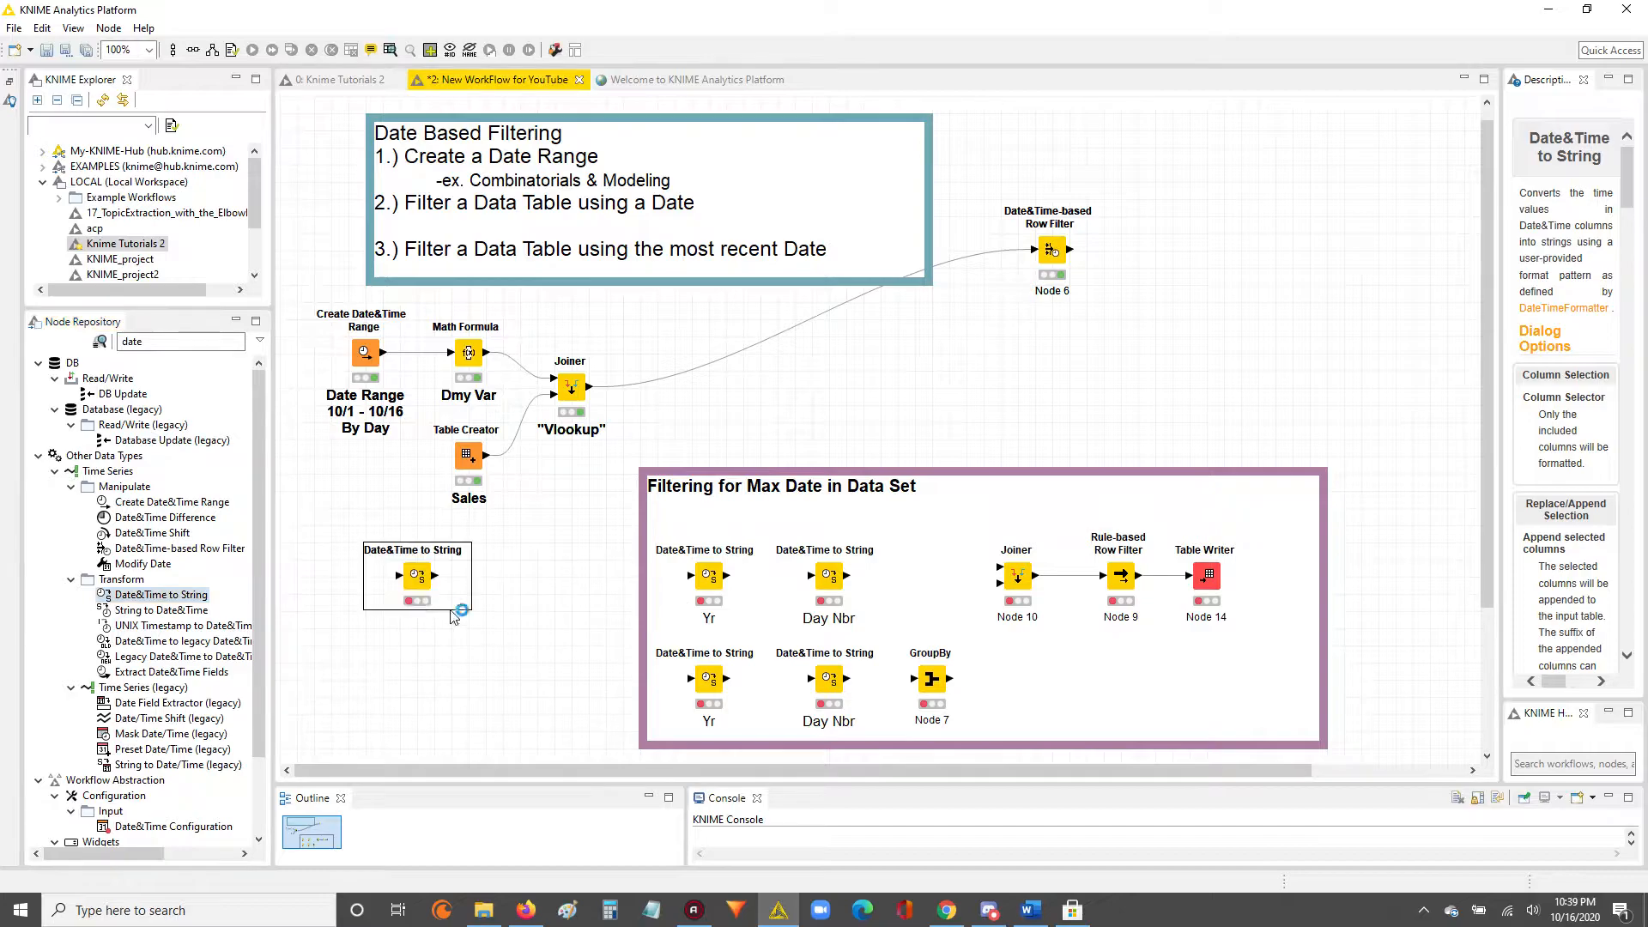
Review the "Yr" and "Day Nbr" Date&Time to String nodes in both rows of the purple annotation.
click(710, 579)
click(709, 678)
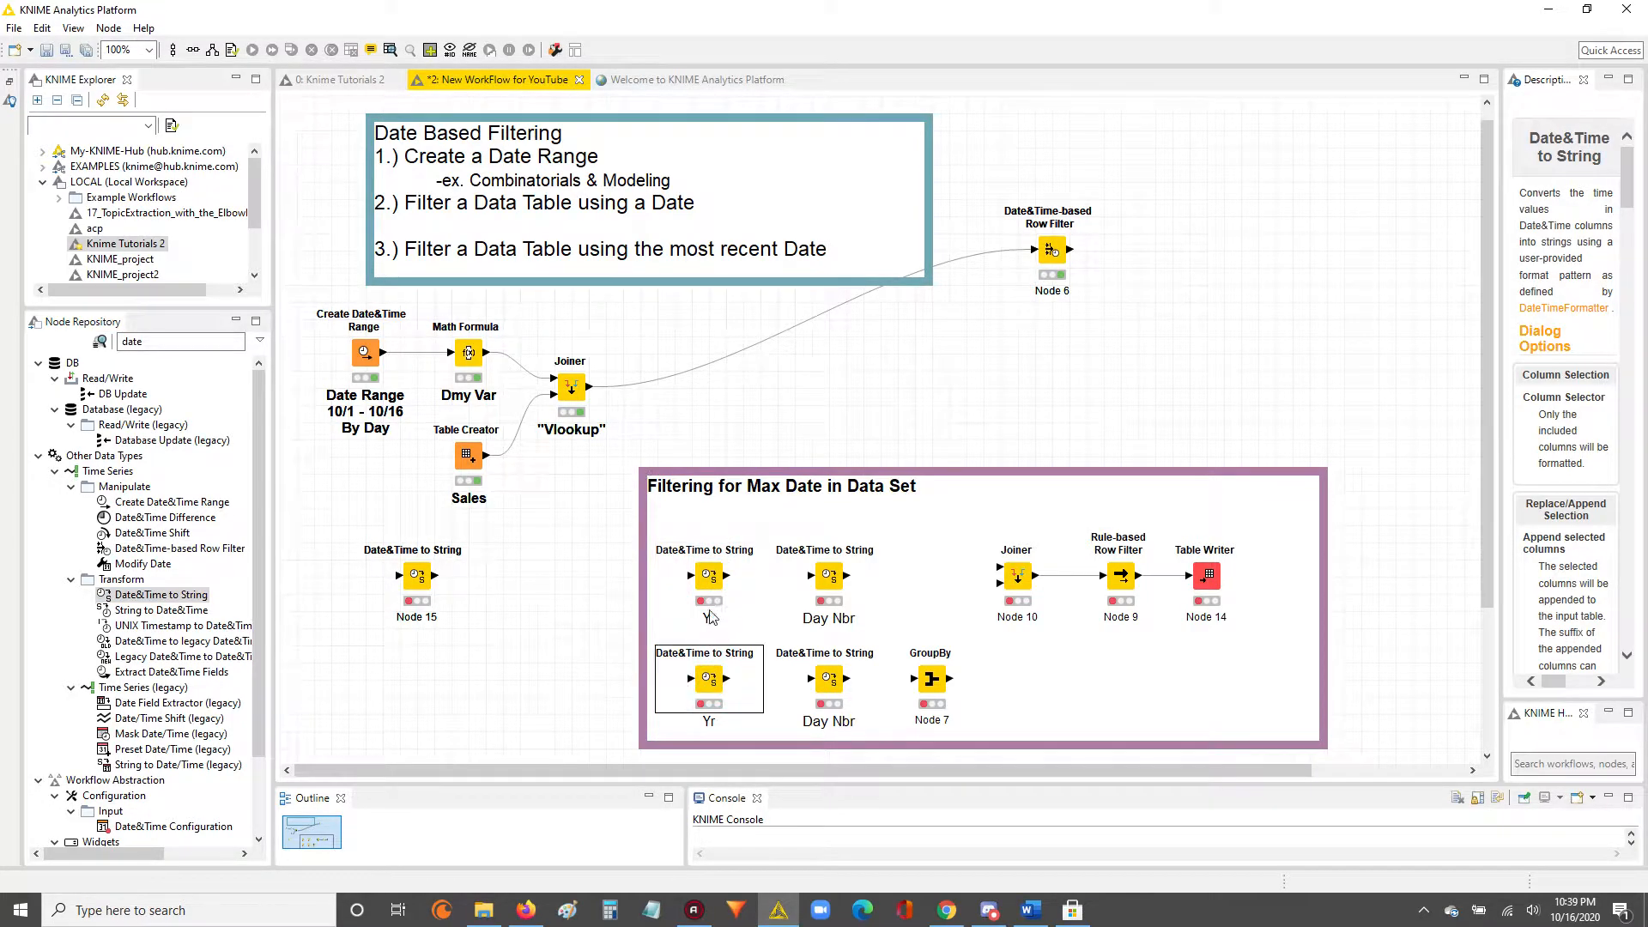
click(831, 582)
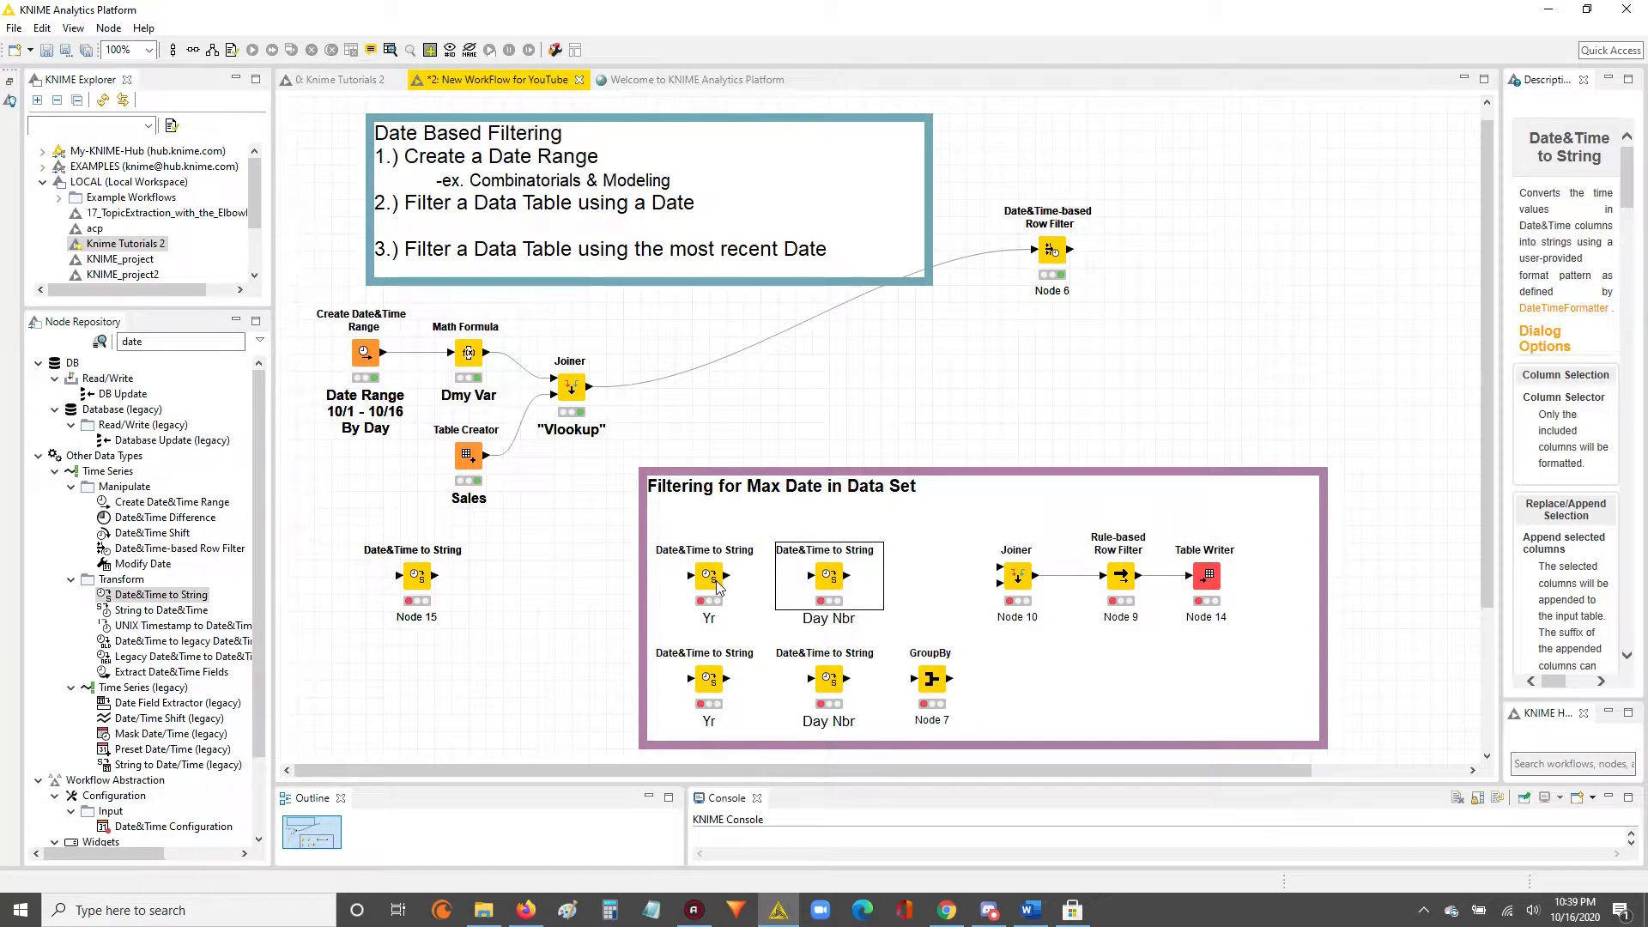
click(726, 682)
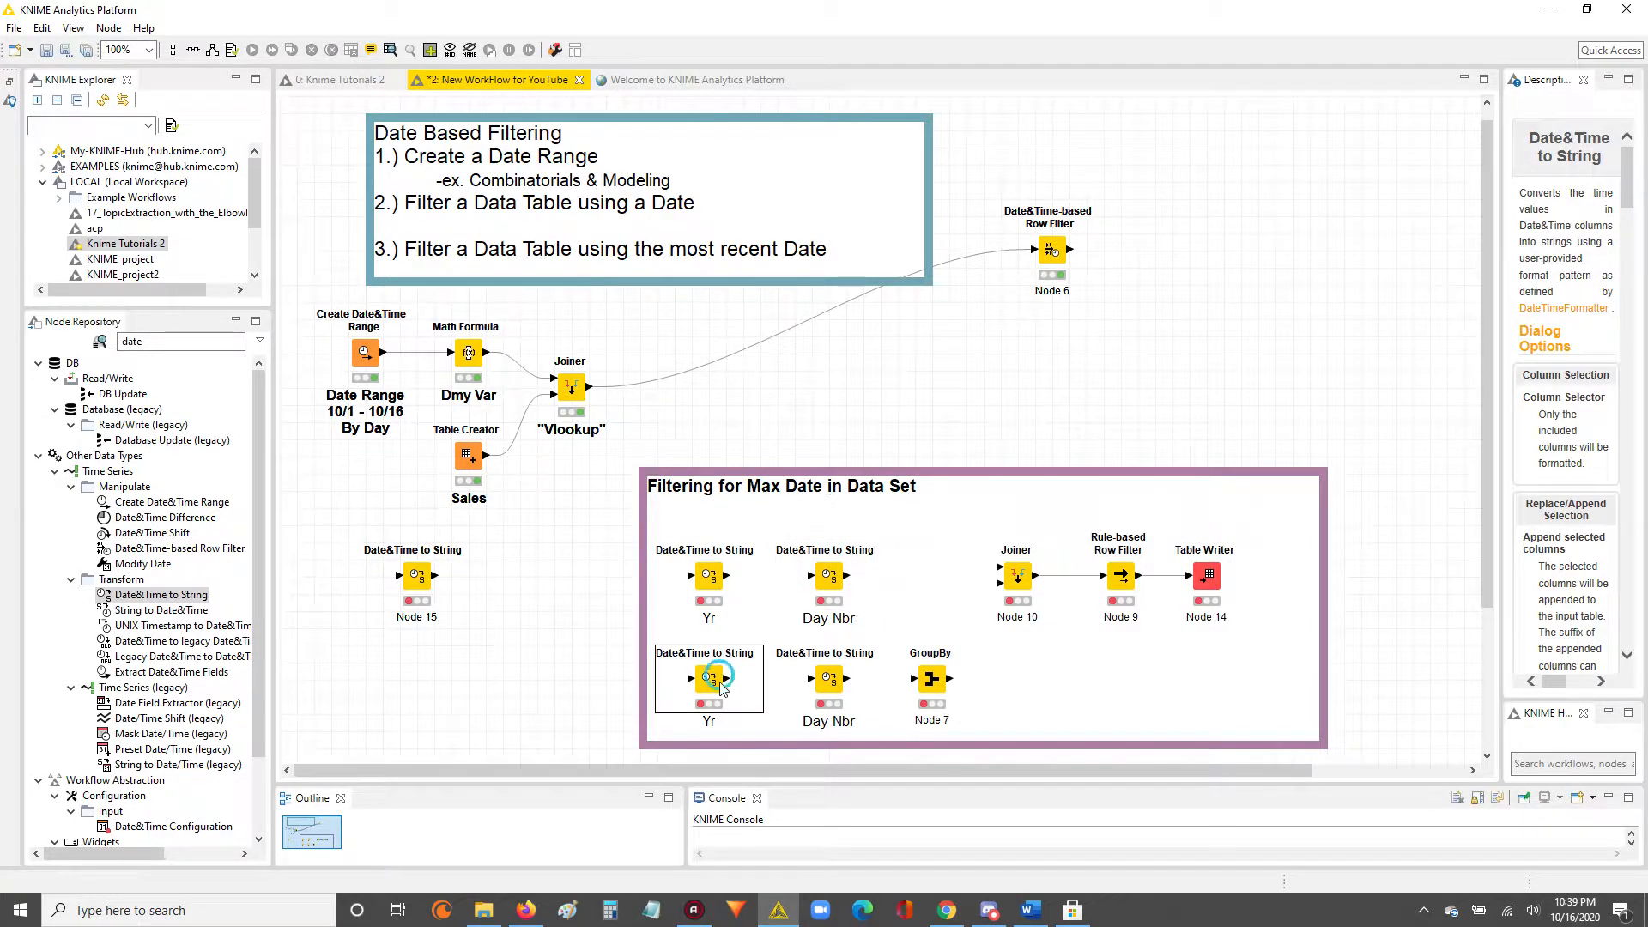
click(736, 699)
click(717, 684)
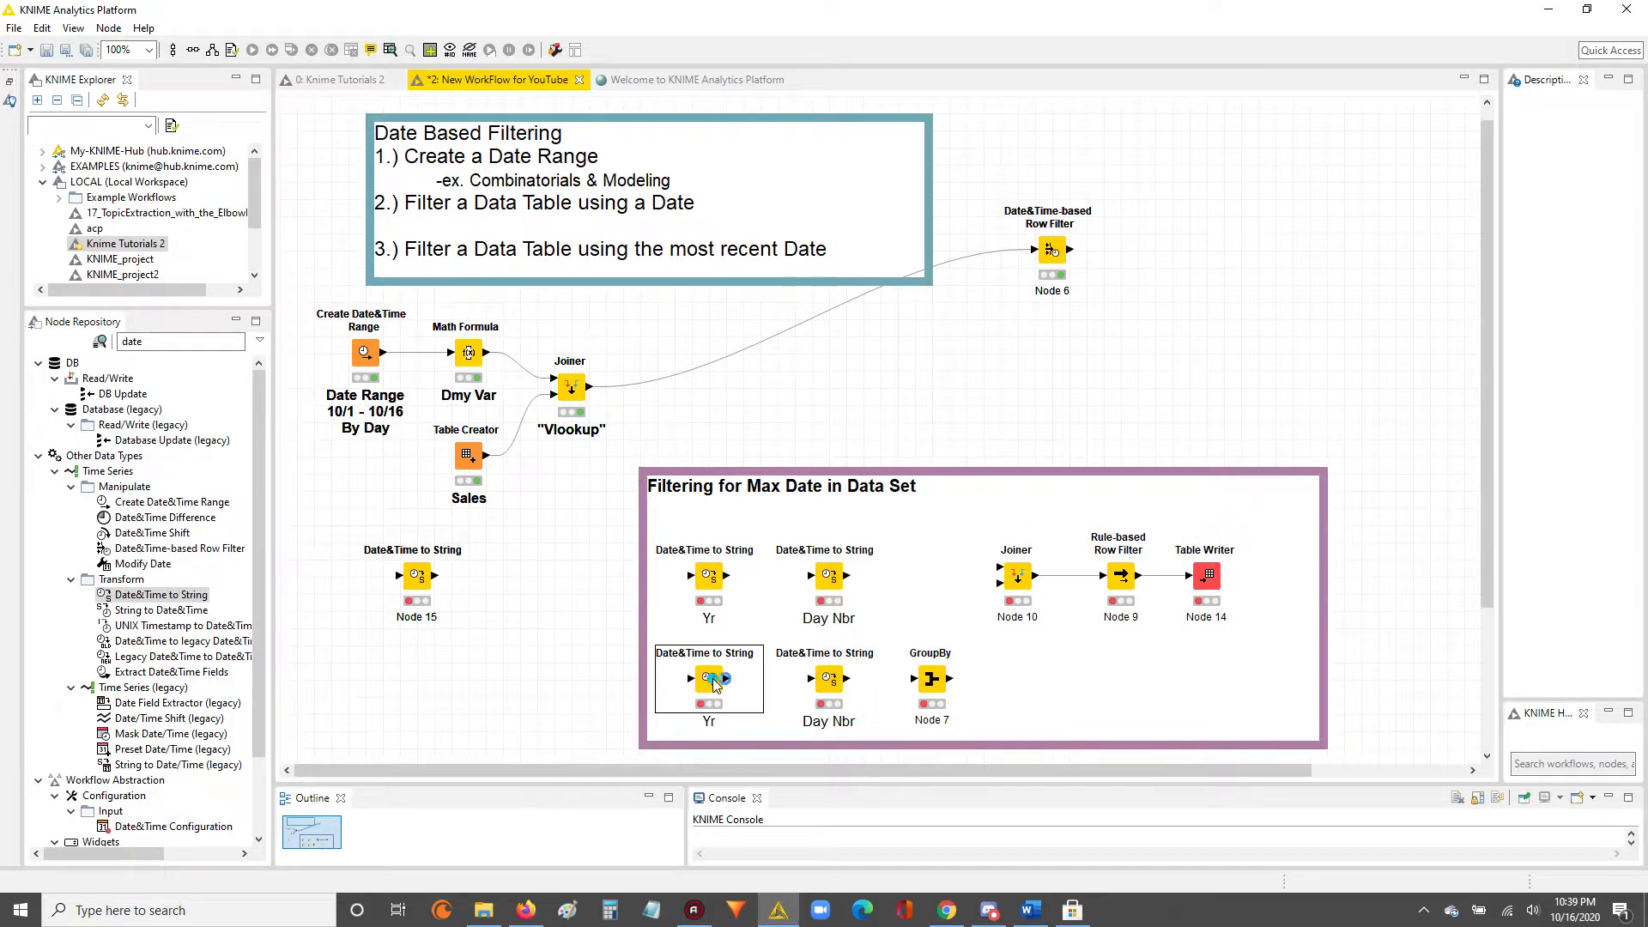
click(837, 681)
click(700, 583)
click(831, 584)
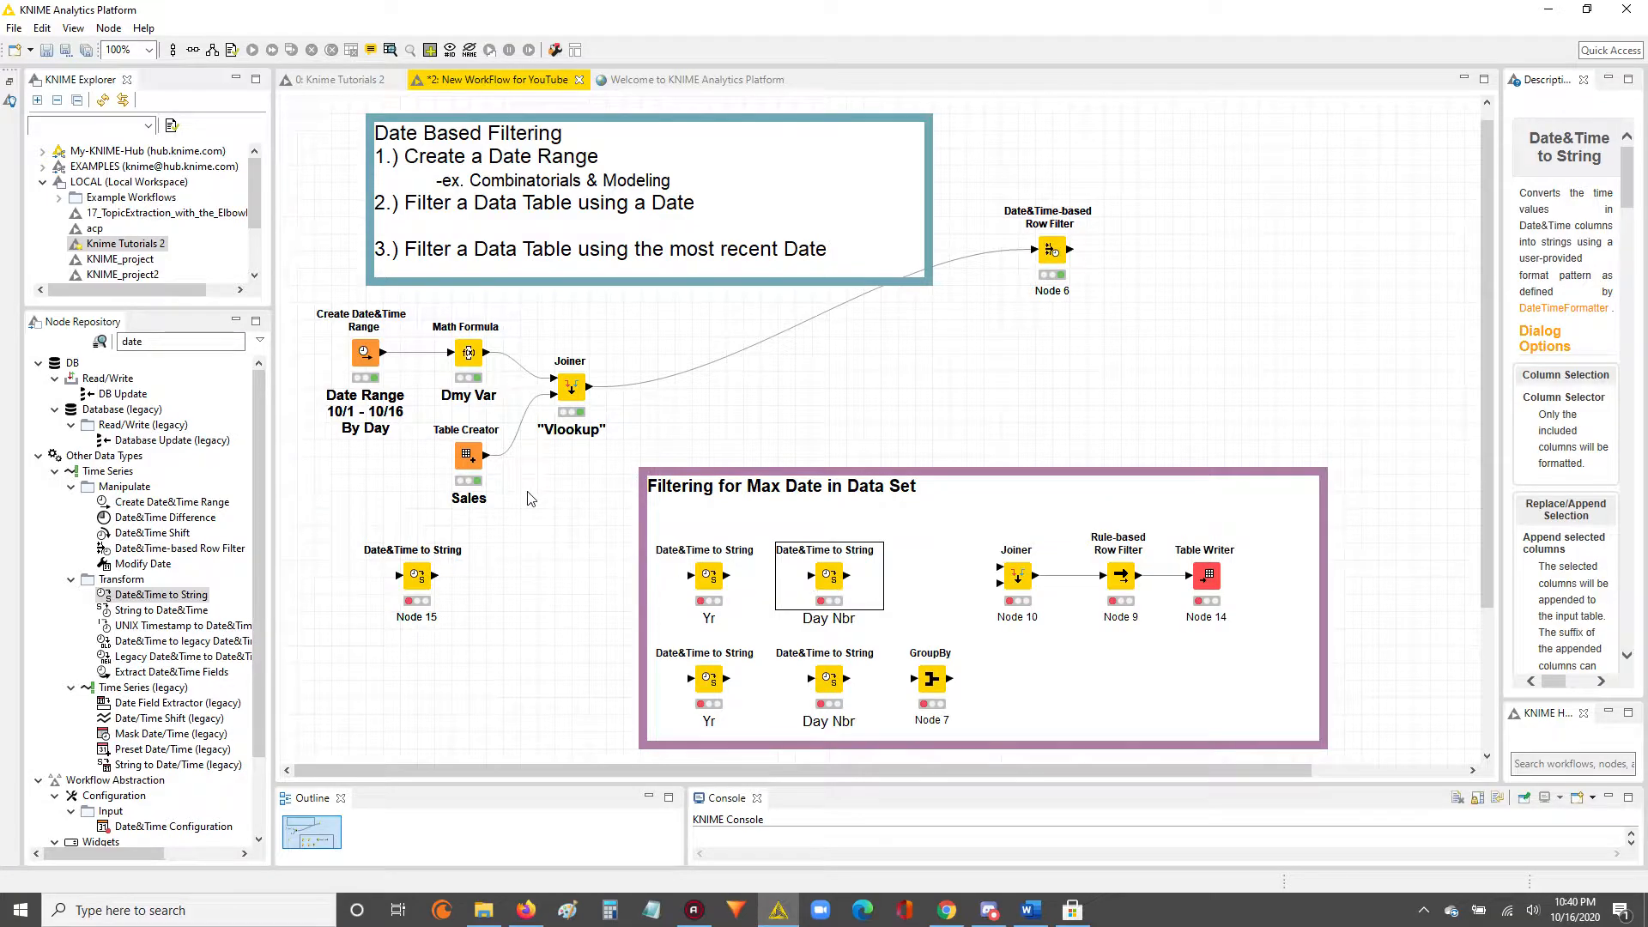
Delete the extra Date&Time to String node outside the purple annotation.
click(409, 589)
key(Delete)
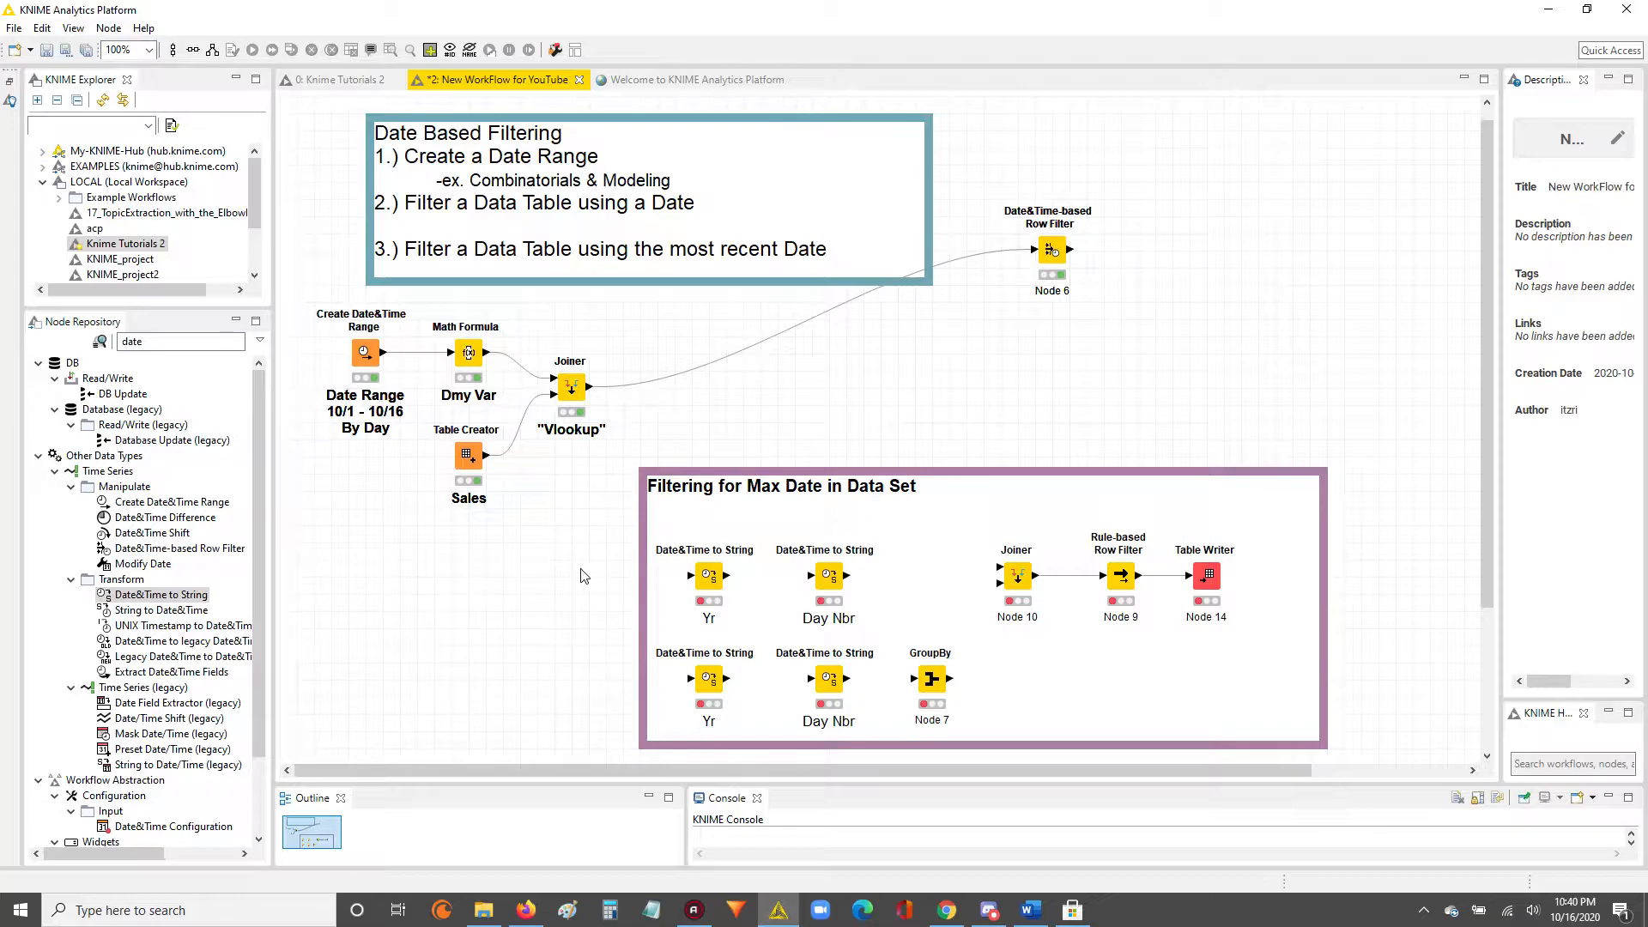
Search the node repository for "grou" and locate the GroupBy node used in the lower row.
drag(581, 536, 858, 703)
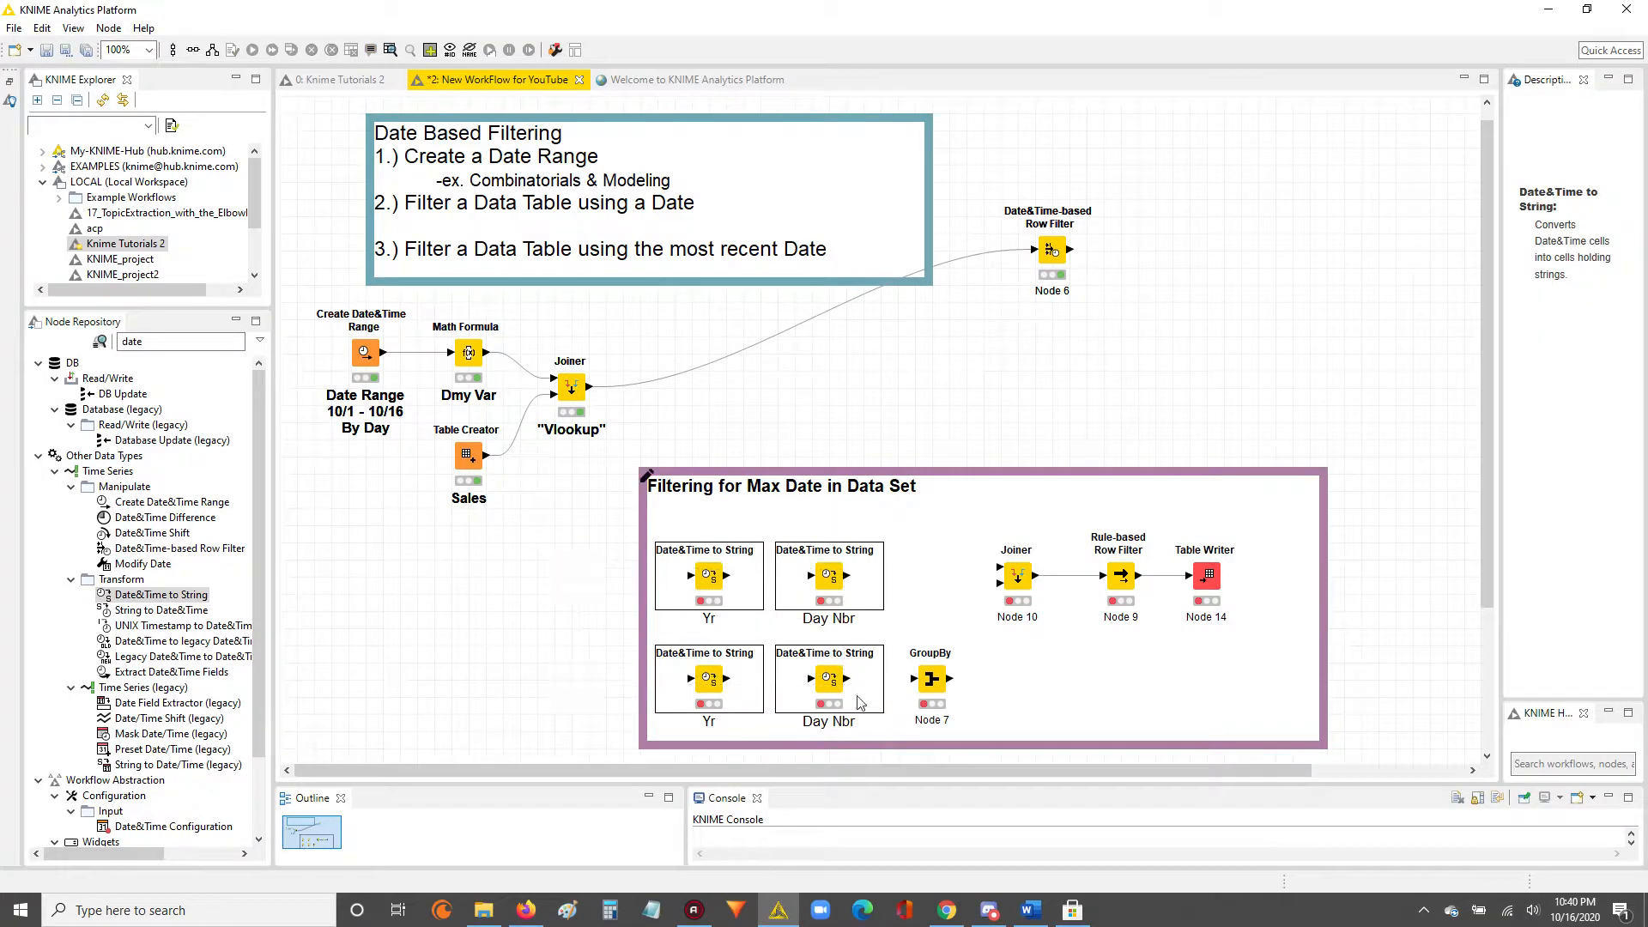
click(931, 679)
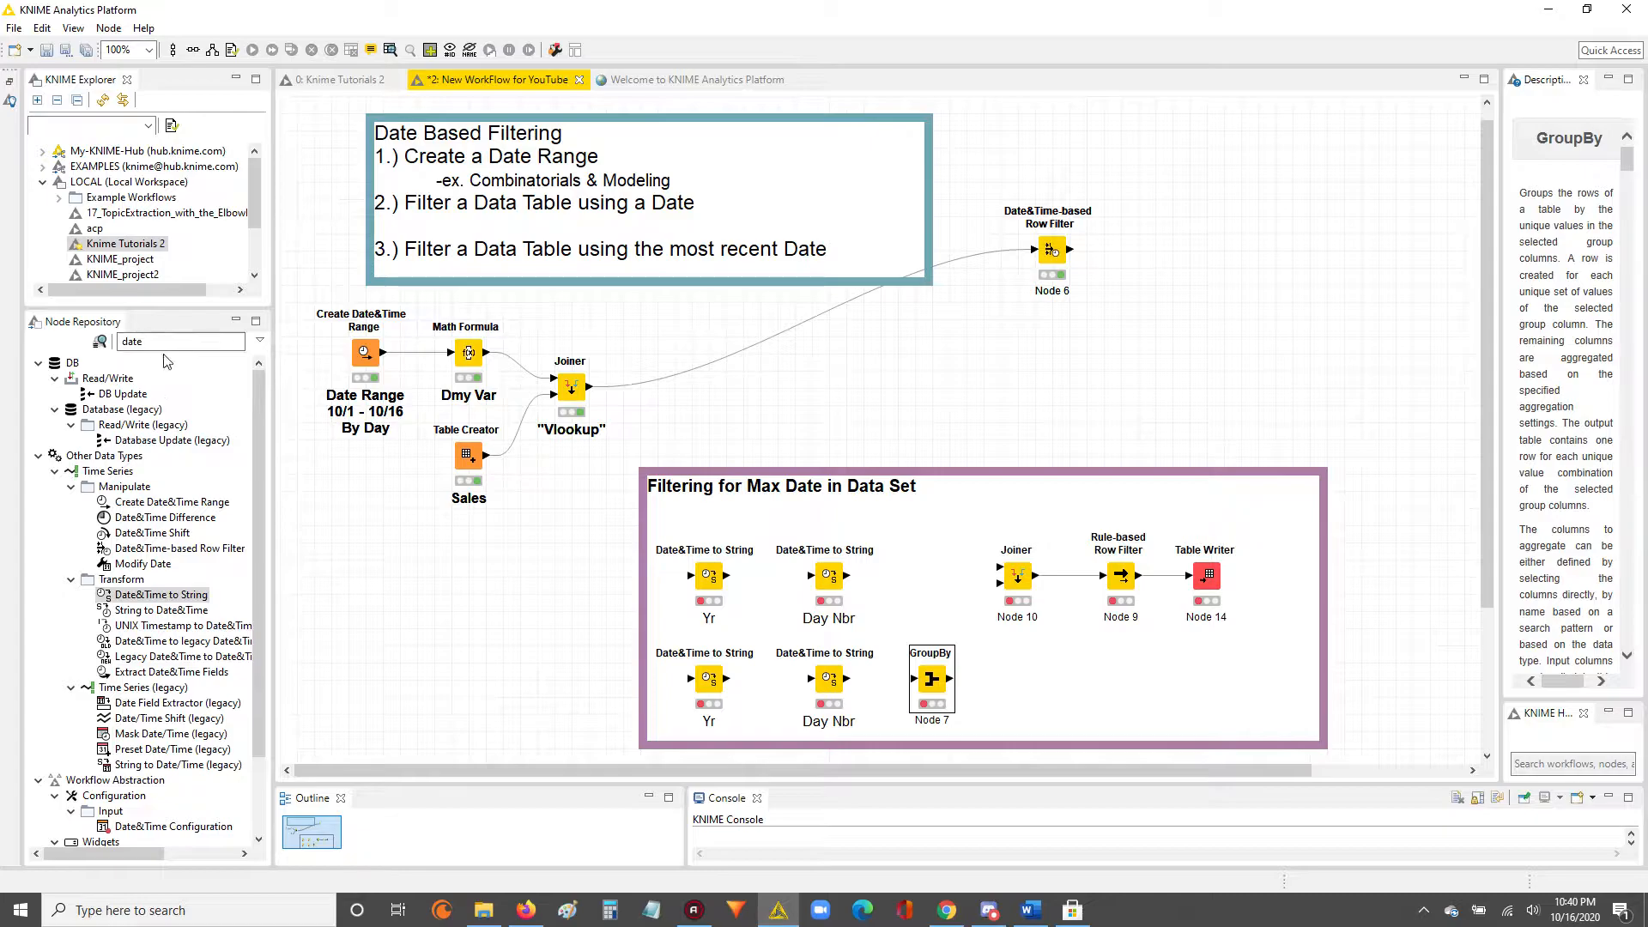
click(119, 342)
text(grou)
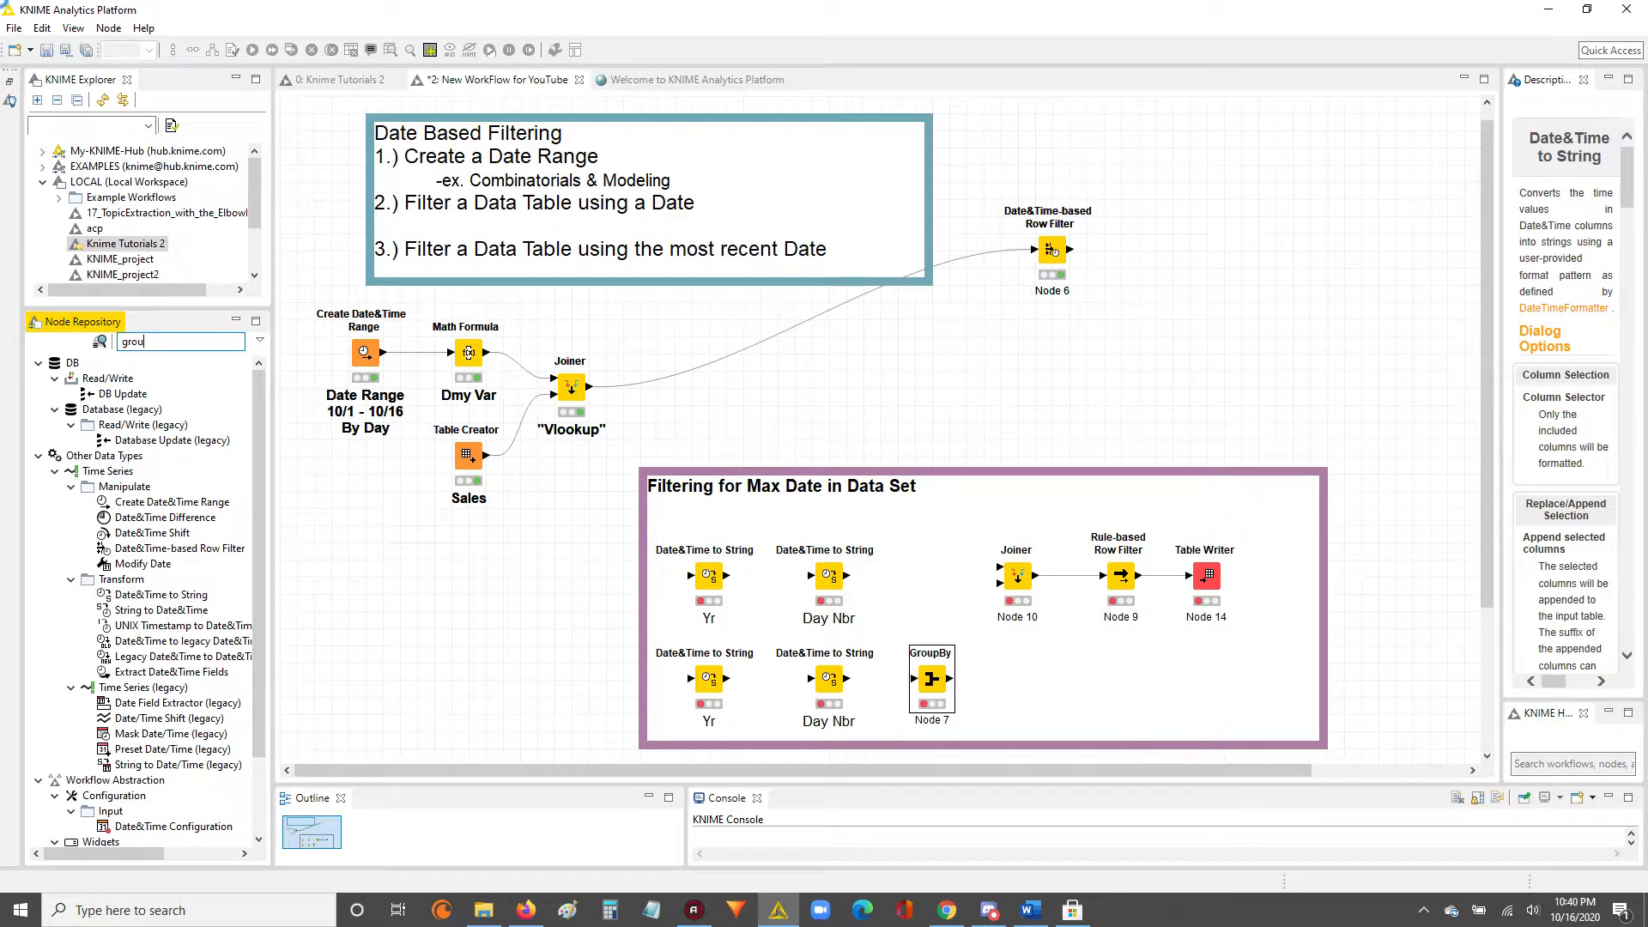
click(135, 424)
click(133, 412)
drag(133, 413, 215, 465)
Move the Rule-based Row Filter node slightly left, closer to the Joiner inside the purple annotation.
click(1011, 582)
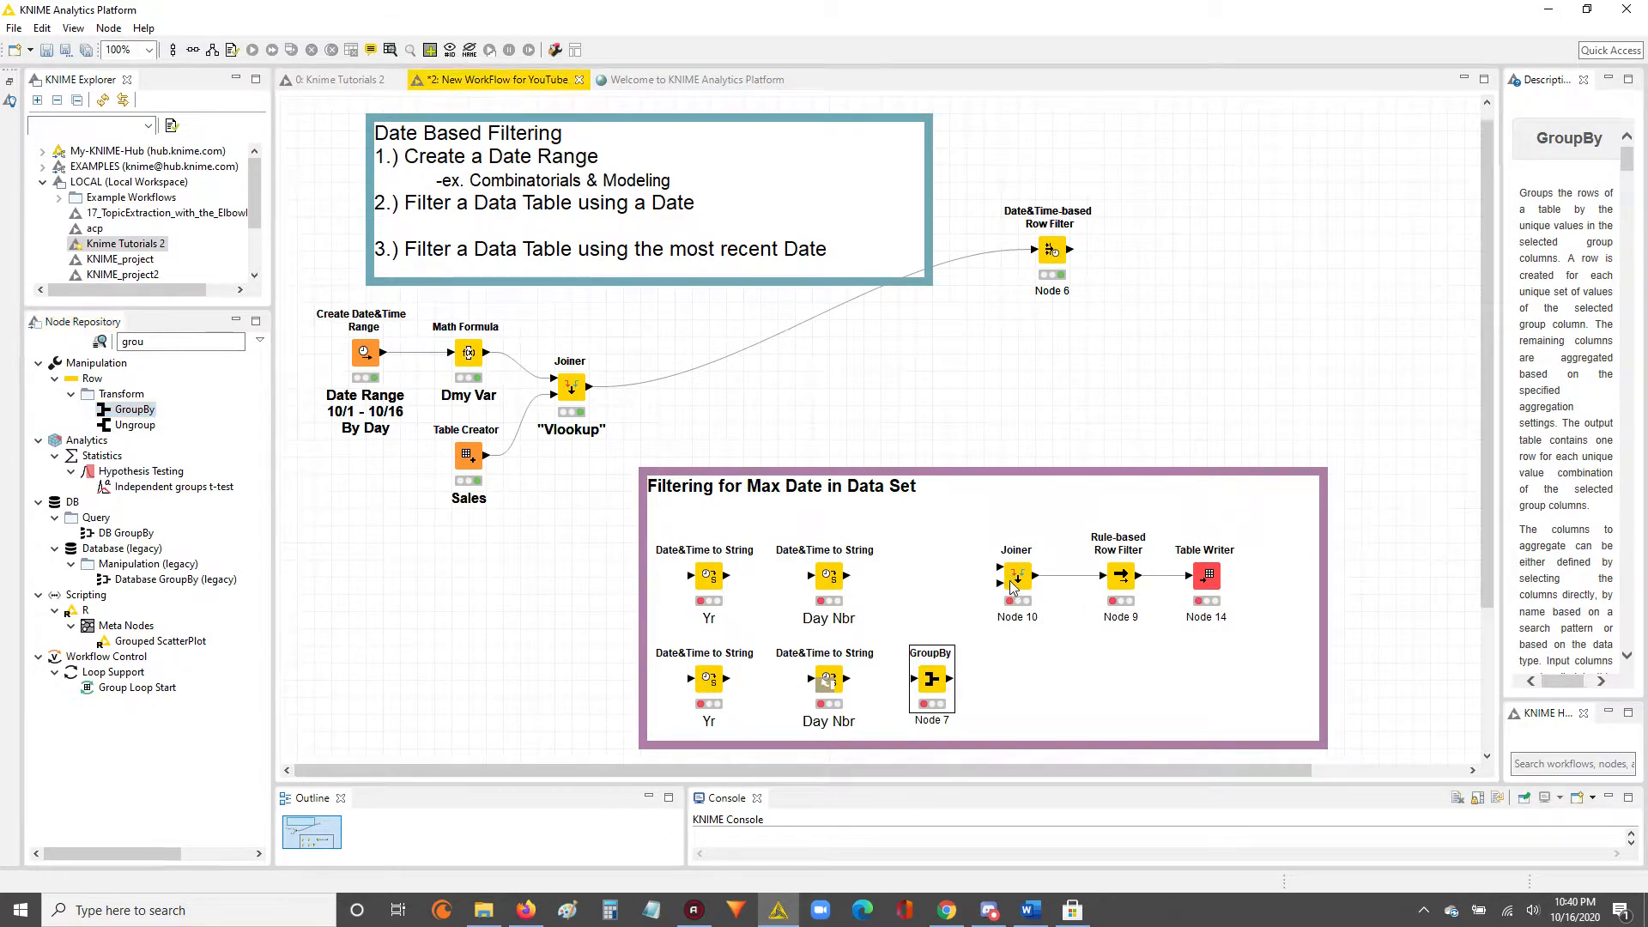
click(1013, 581)
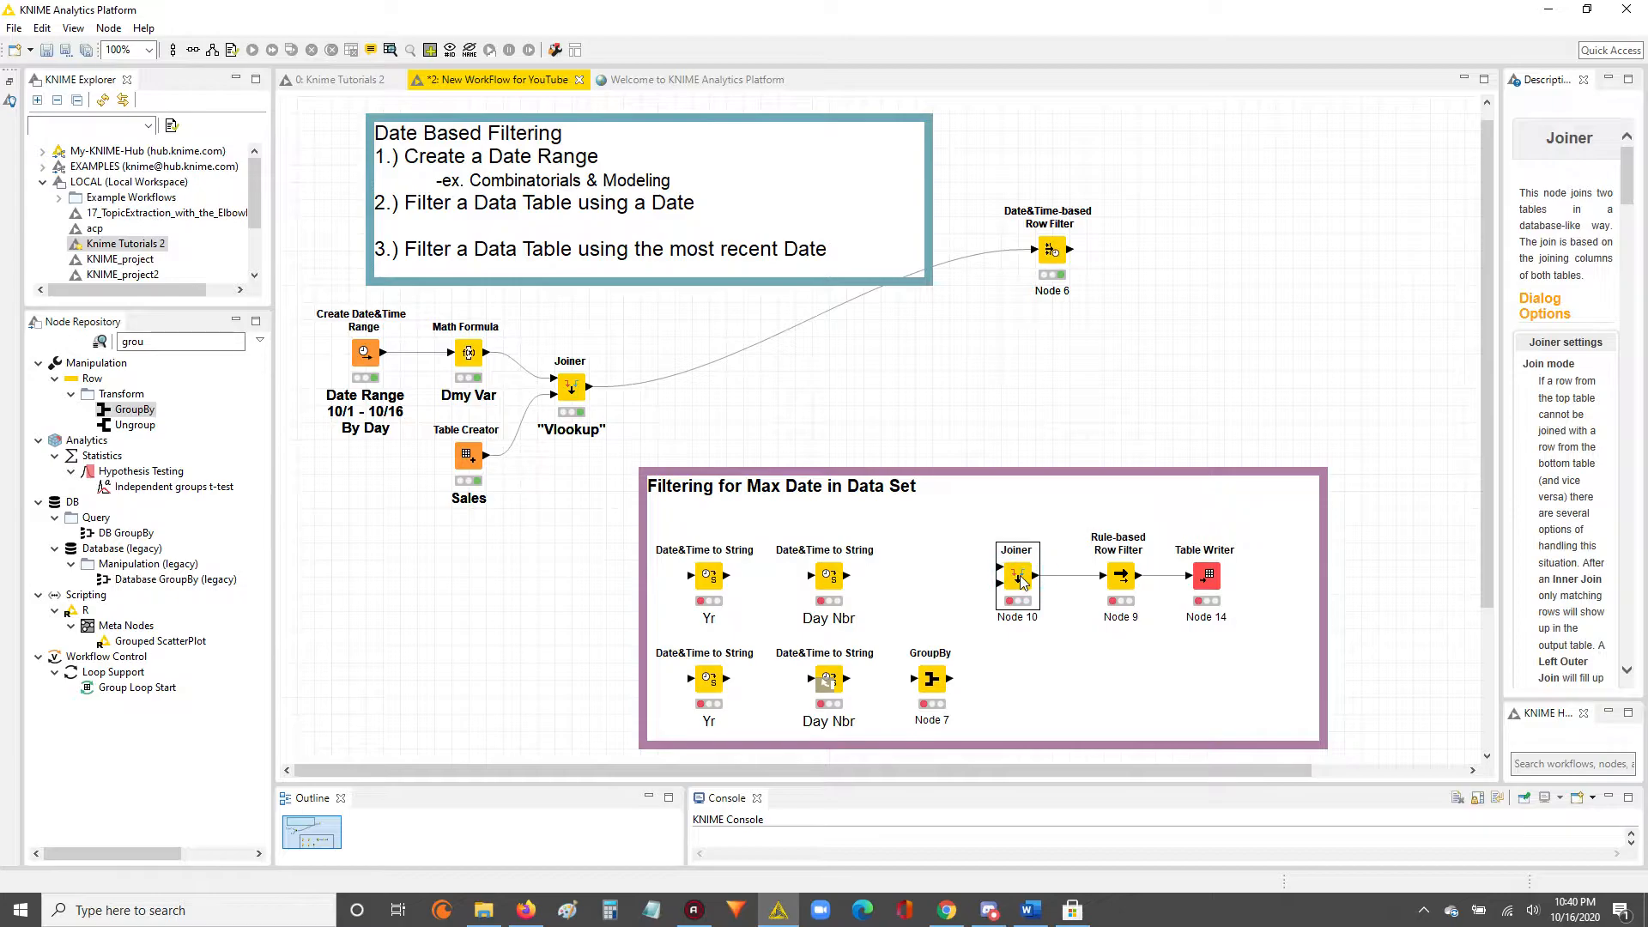
click(1121, 576)
drag(1121, 576, 1107, 581)
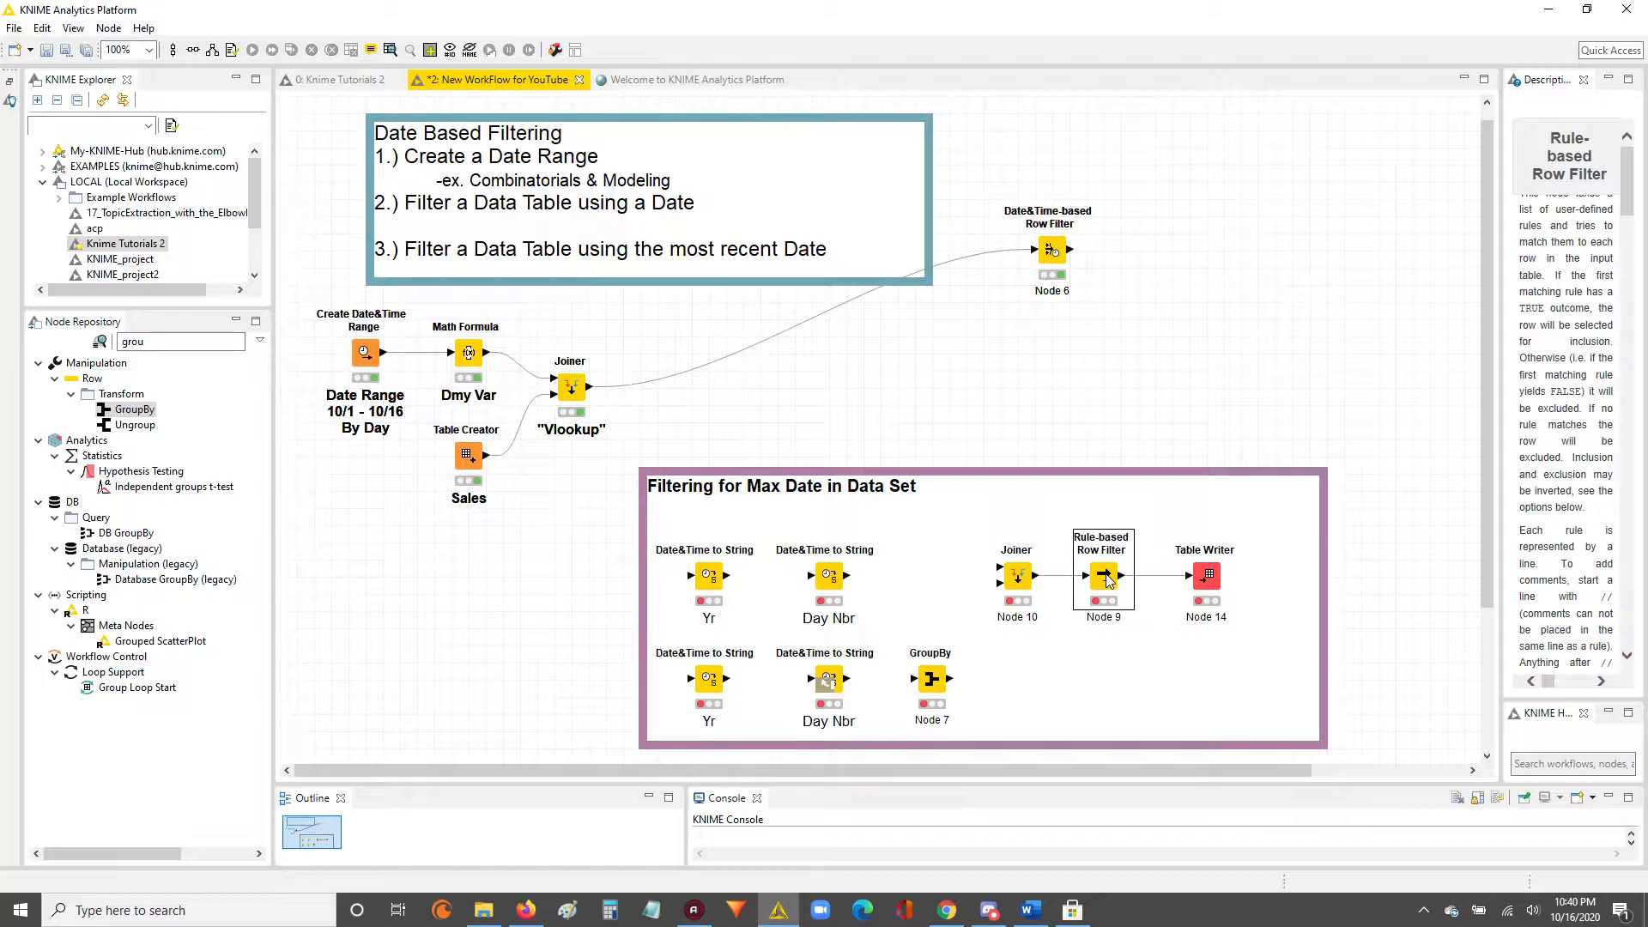
Review the Table Writer and compare the Rule-based Row Filter with the Date&Time-based Row Filter.
click(1199, 583)
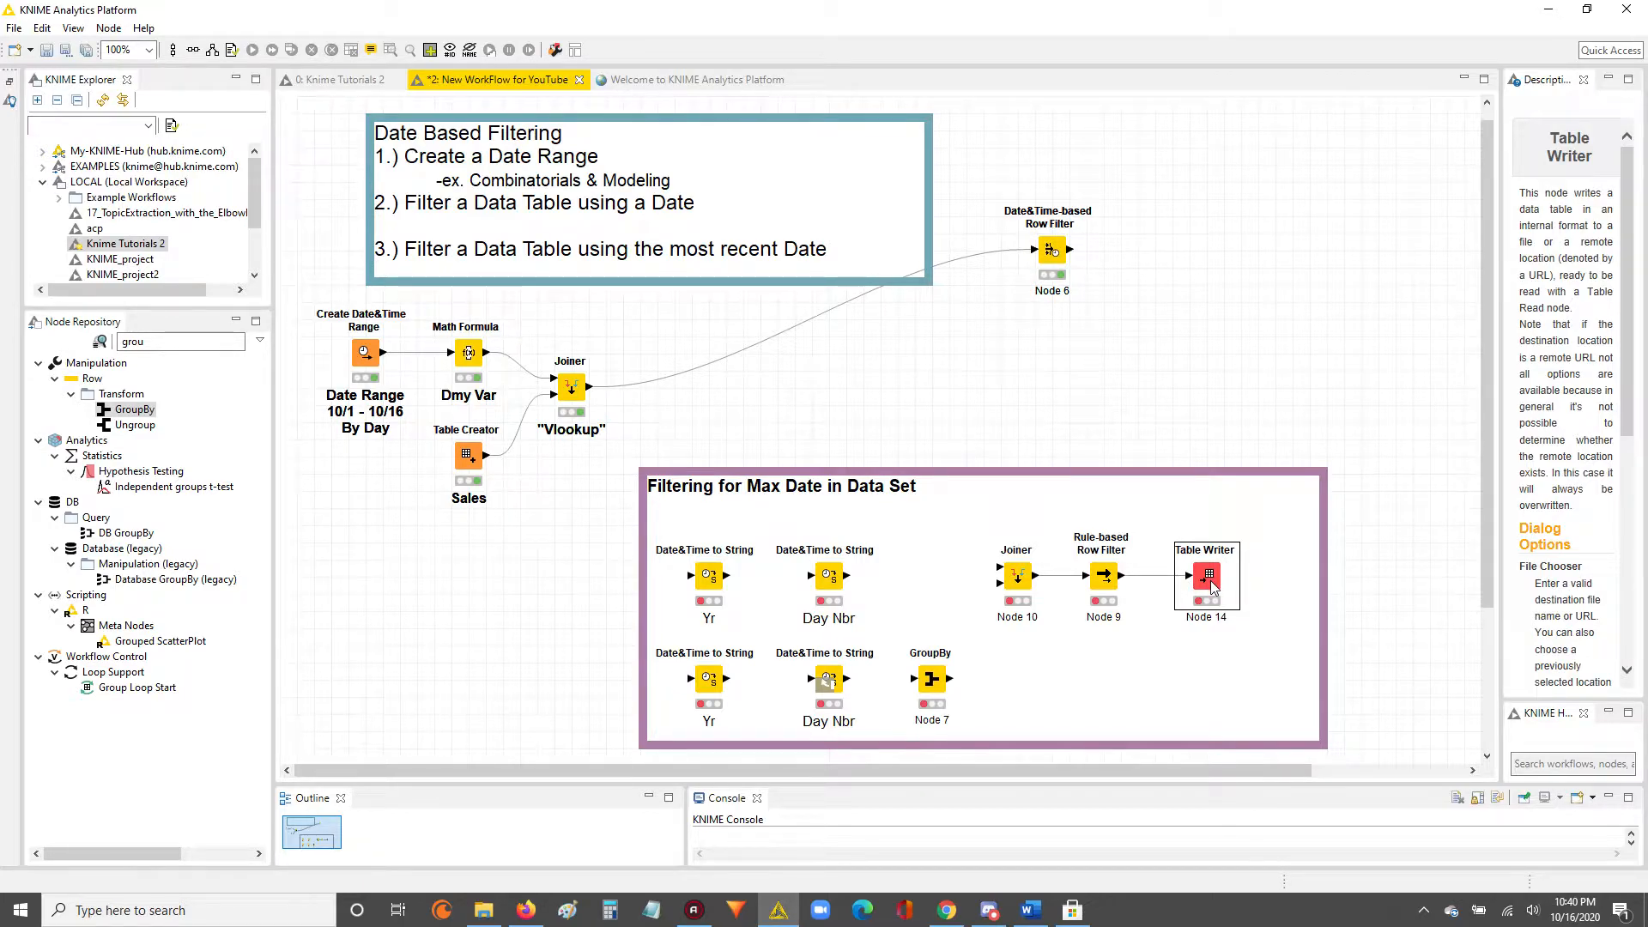
click(1100, 575)
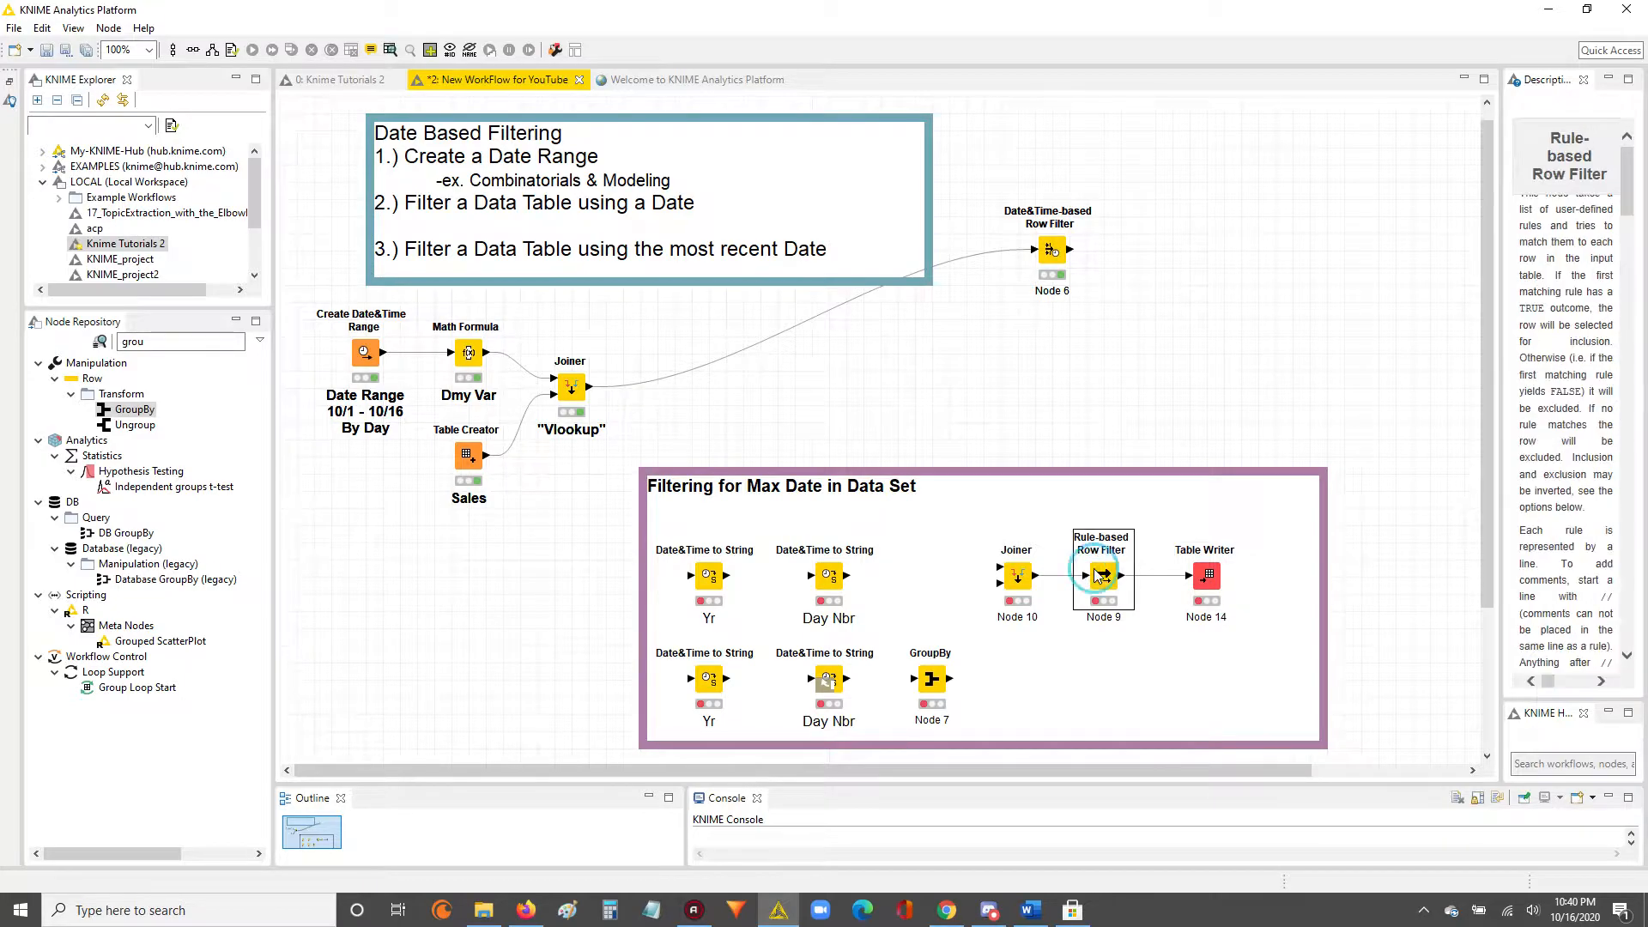
drag(1072, 391, 1148, 675)
click(1110, 584)
drag(977, 183, 1155, 335)
click(1069, 393)
drag(1082, 412, 1143, 669)
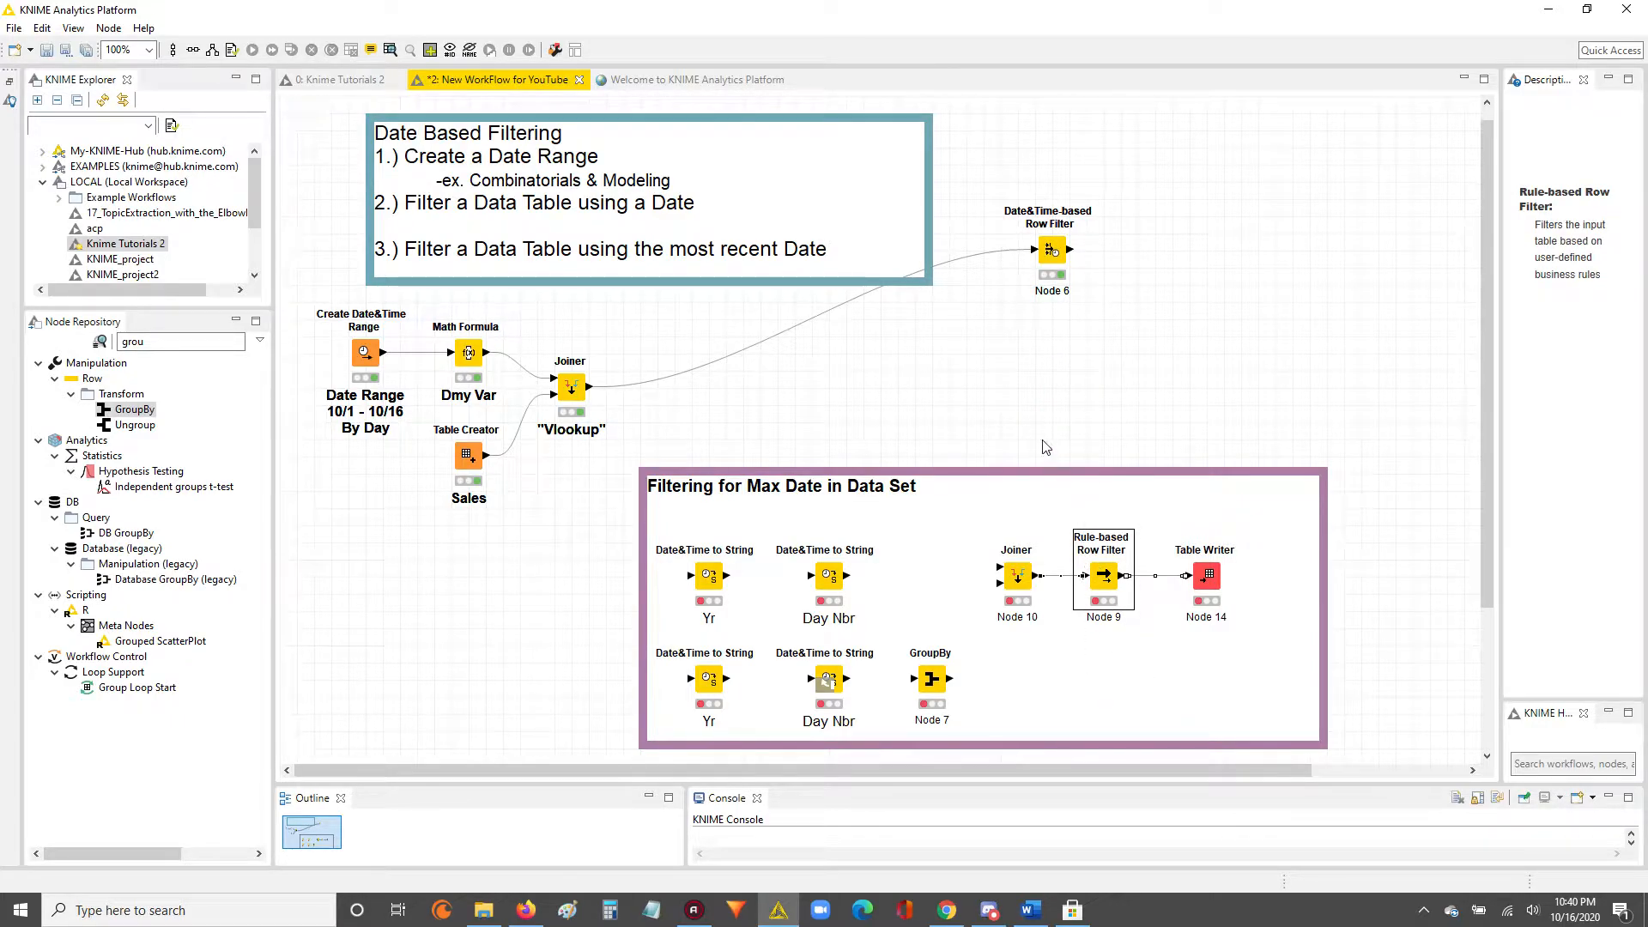
click(1051, 252)
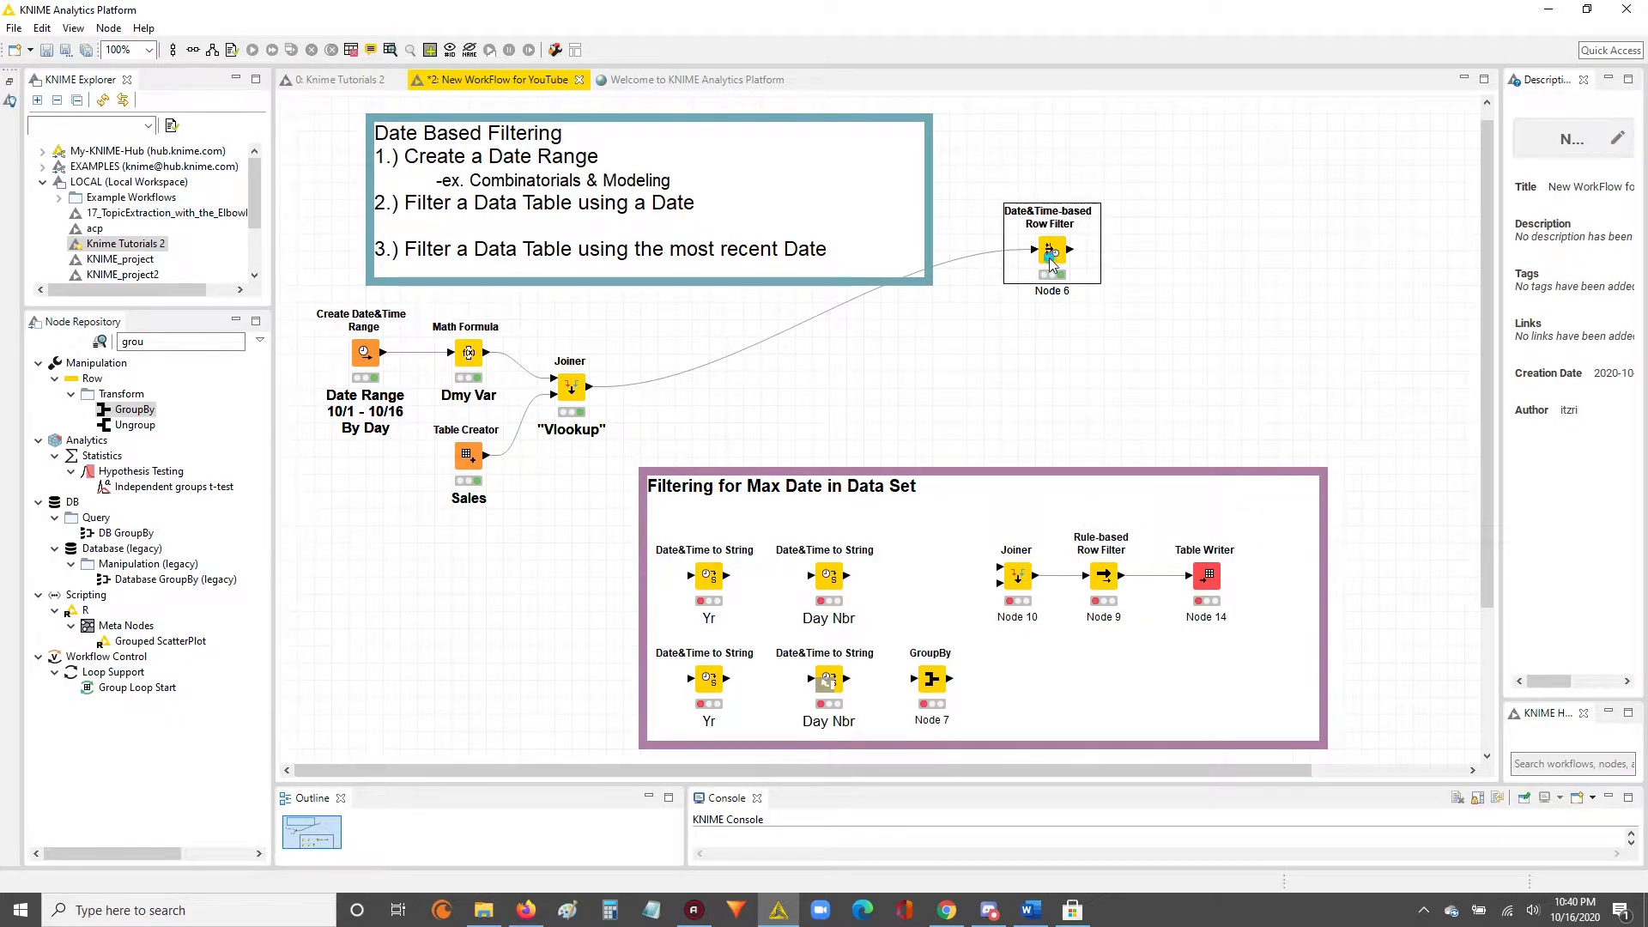
click(1108, 581)
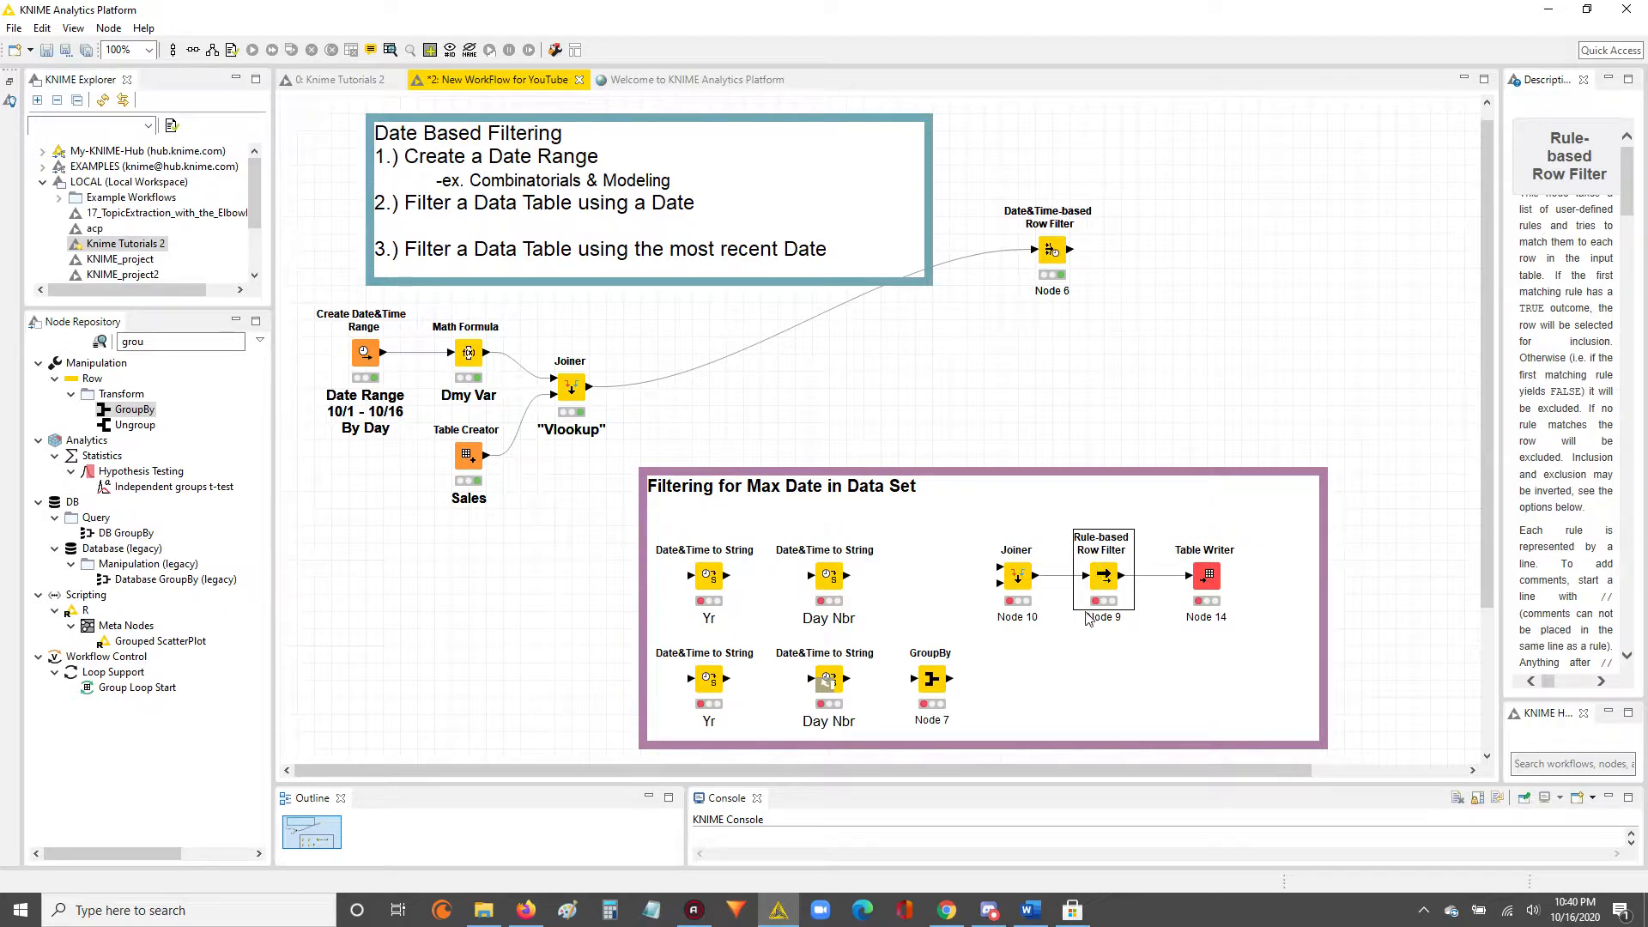
Connect the "Vlookup" Joiner's output to both "Yr" Date&Time to String nodes in the purple annotation.
click(574, 632)
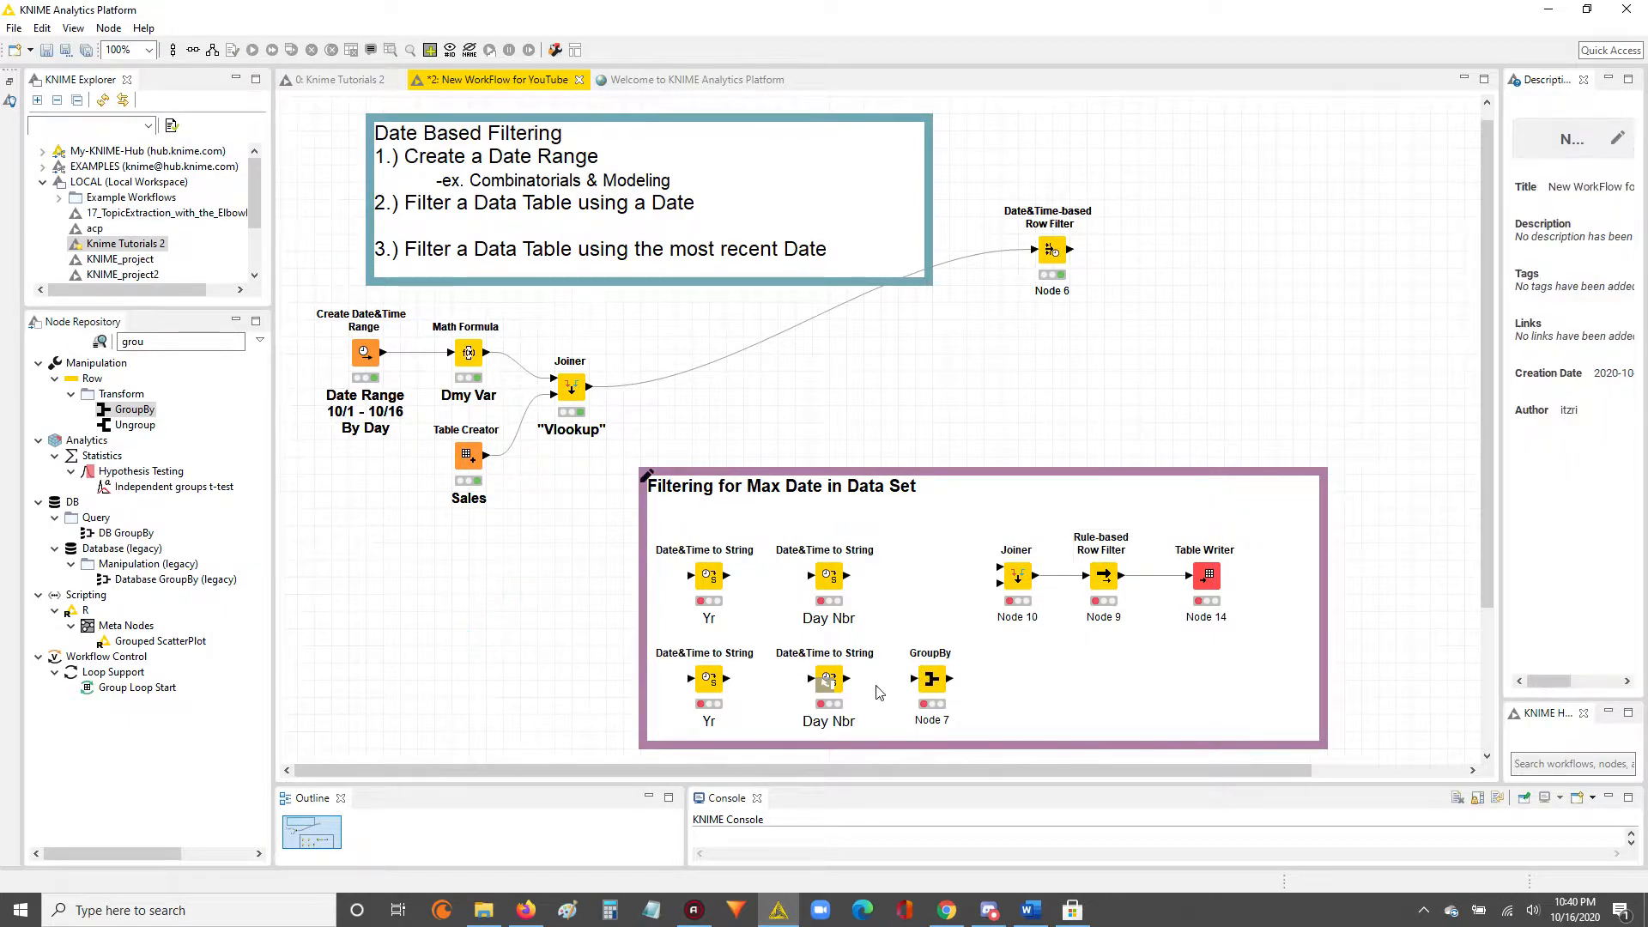
click(830, 674)
click(713, 592)
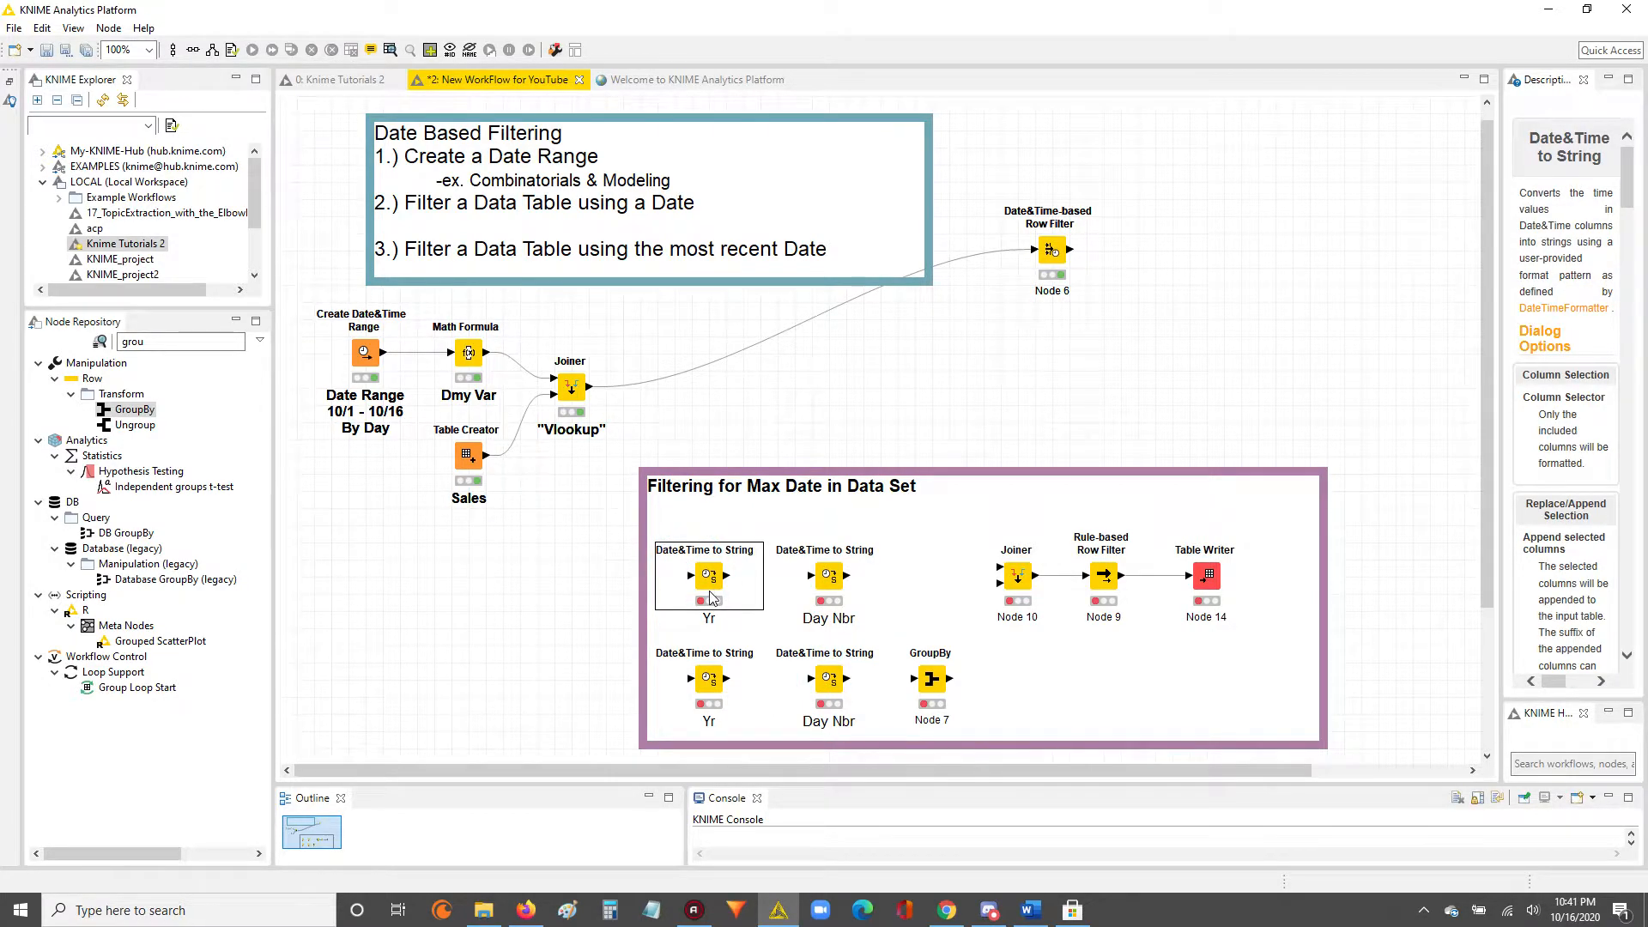
drag(592, 397, 695, 583)
drag(591, 396, 701, 683)
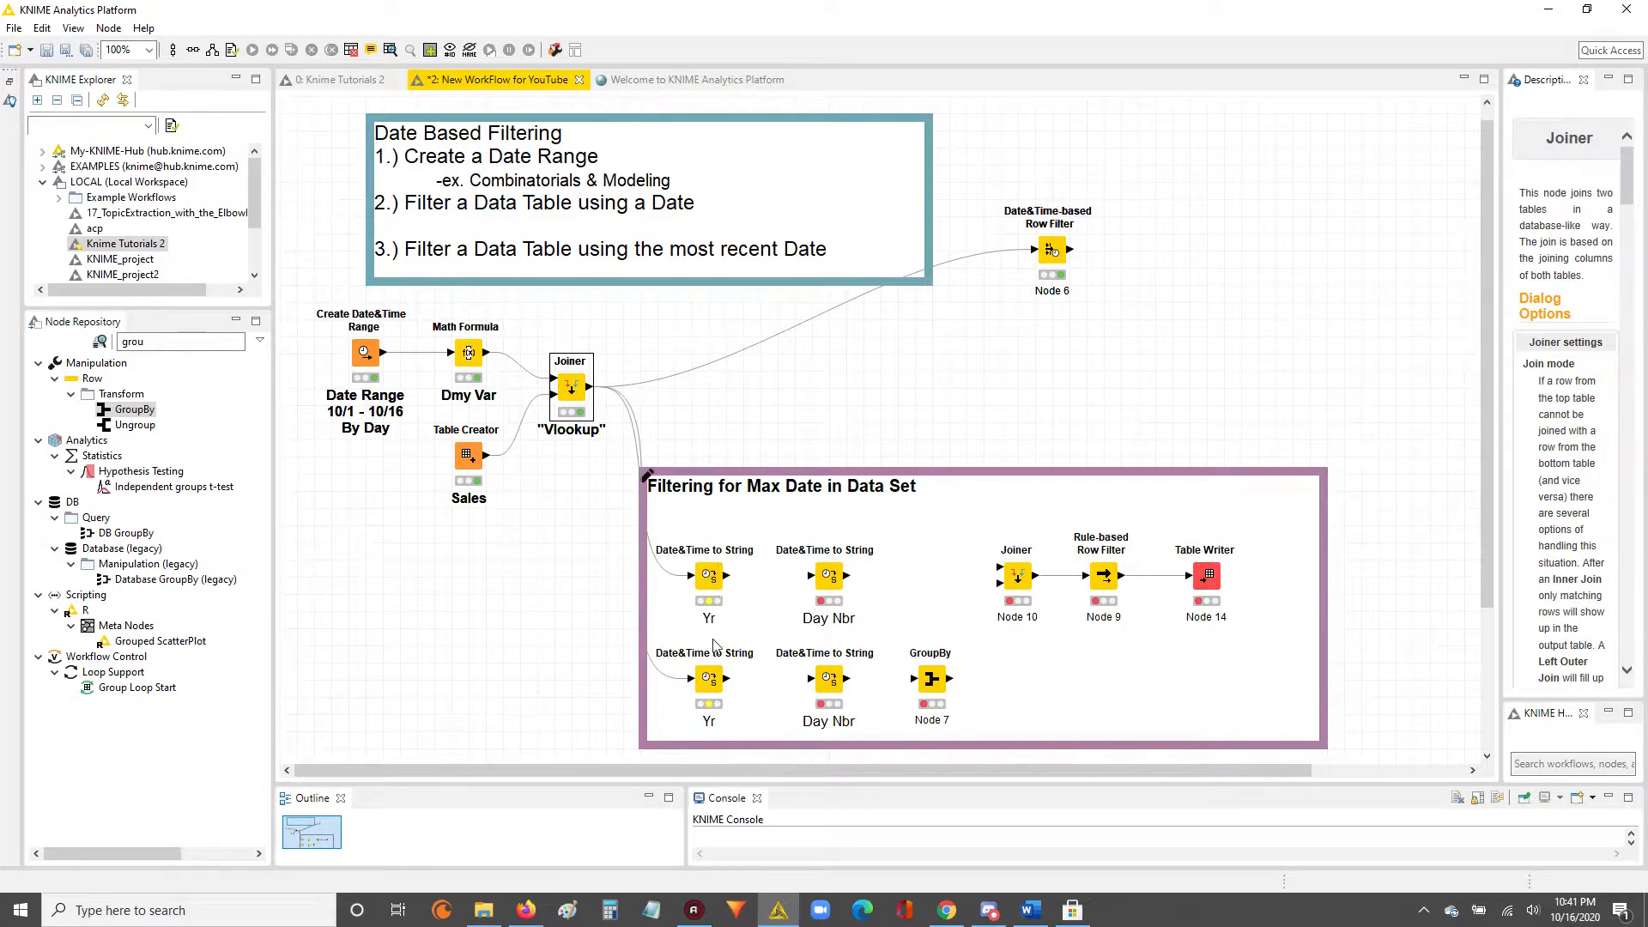
Examine the upper "Yr" node's included column, suffix and date format settings, and close its configuration without saving.
click(715, 592)
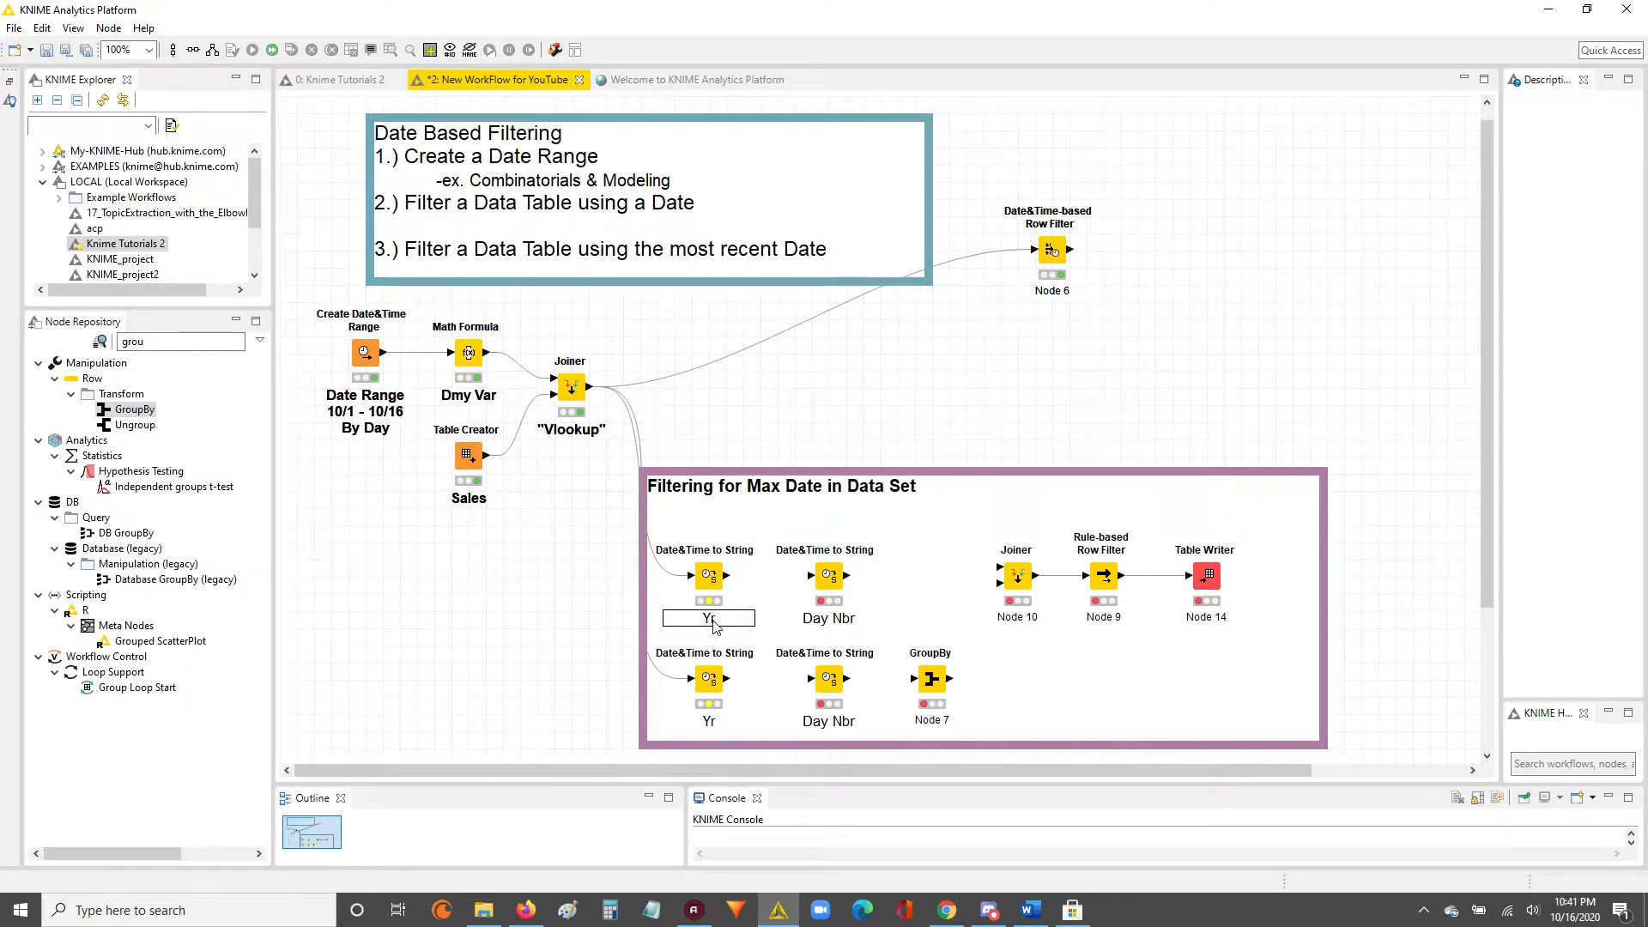
double_click(709, 577)
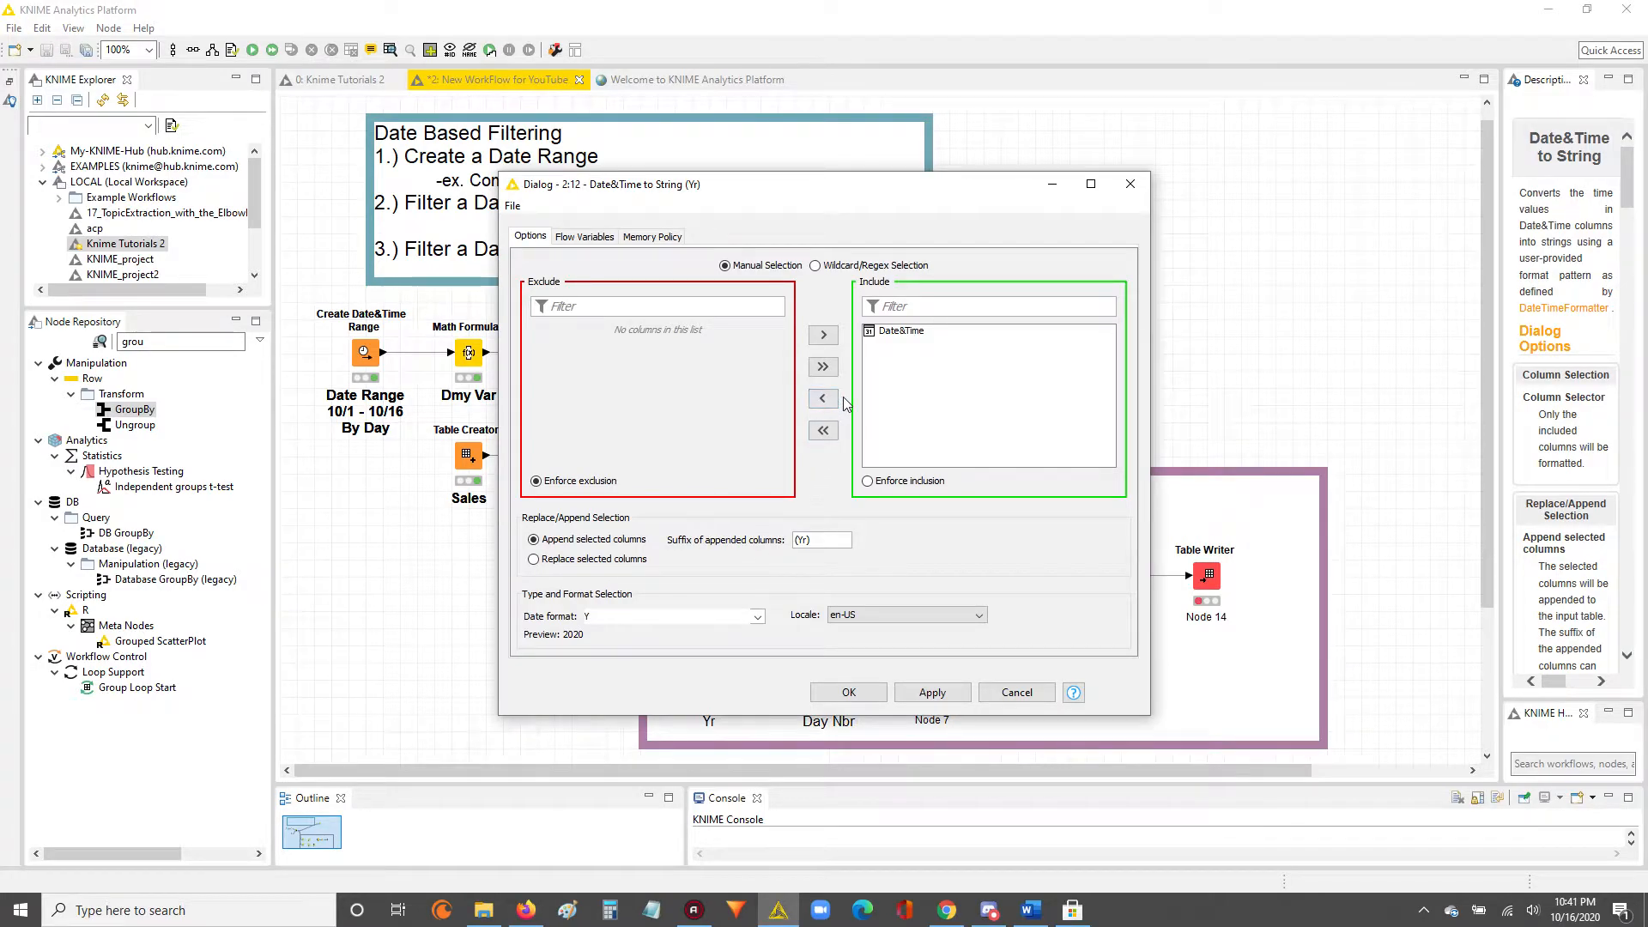
click(902, 340)
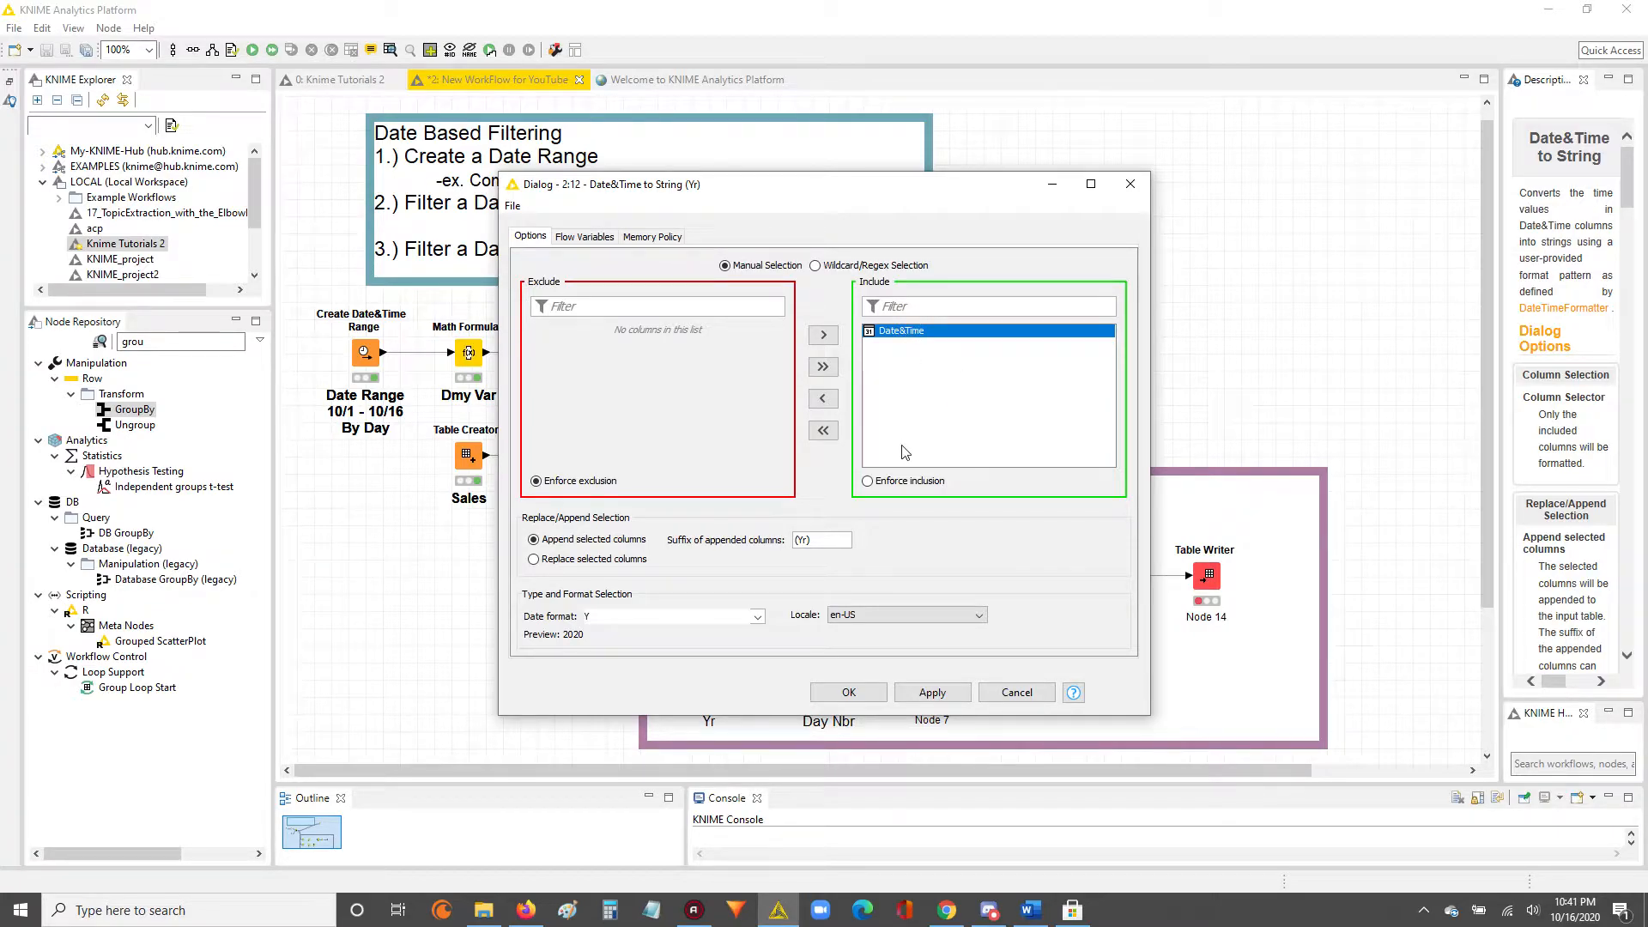
drag(620, 617, 581, 614)
key(BackSpace)
click(1016, 692)
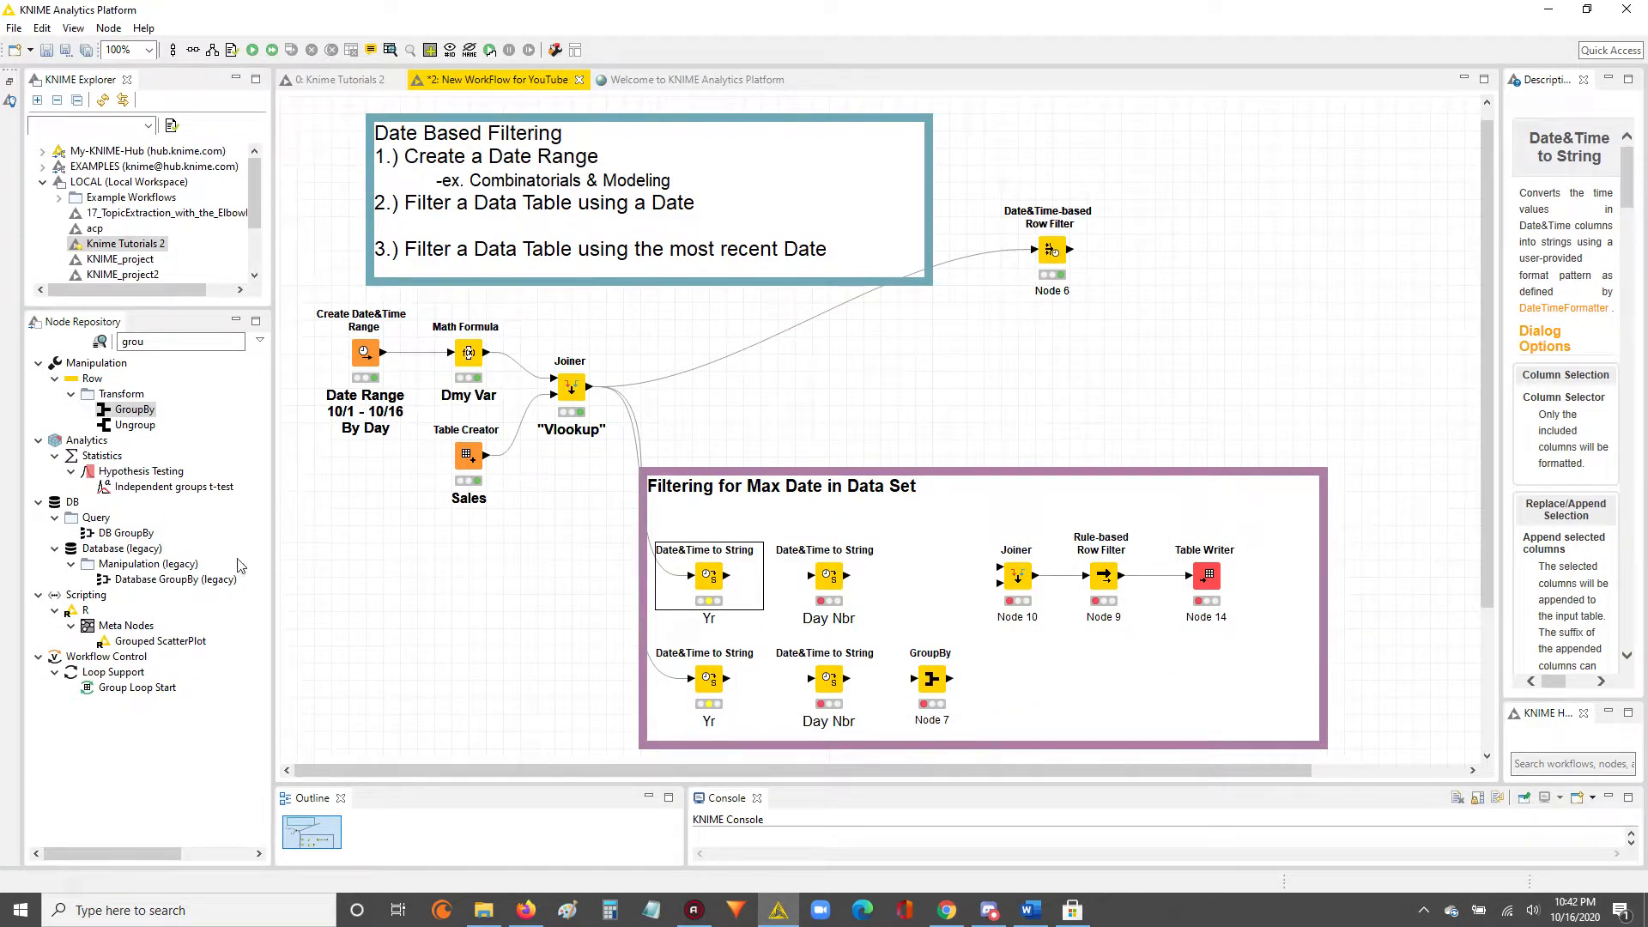
Find Date&Time to String by searching for "date", add it outside the purple annotation, and connect the "Vlookup" Joiner's output to it.
double_click(163, 338)
text(date)
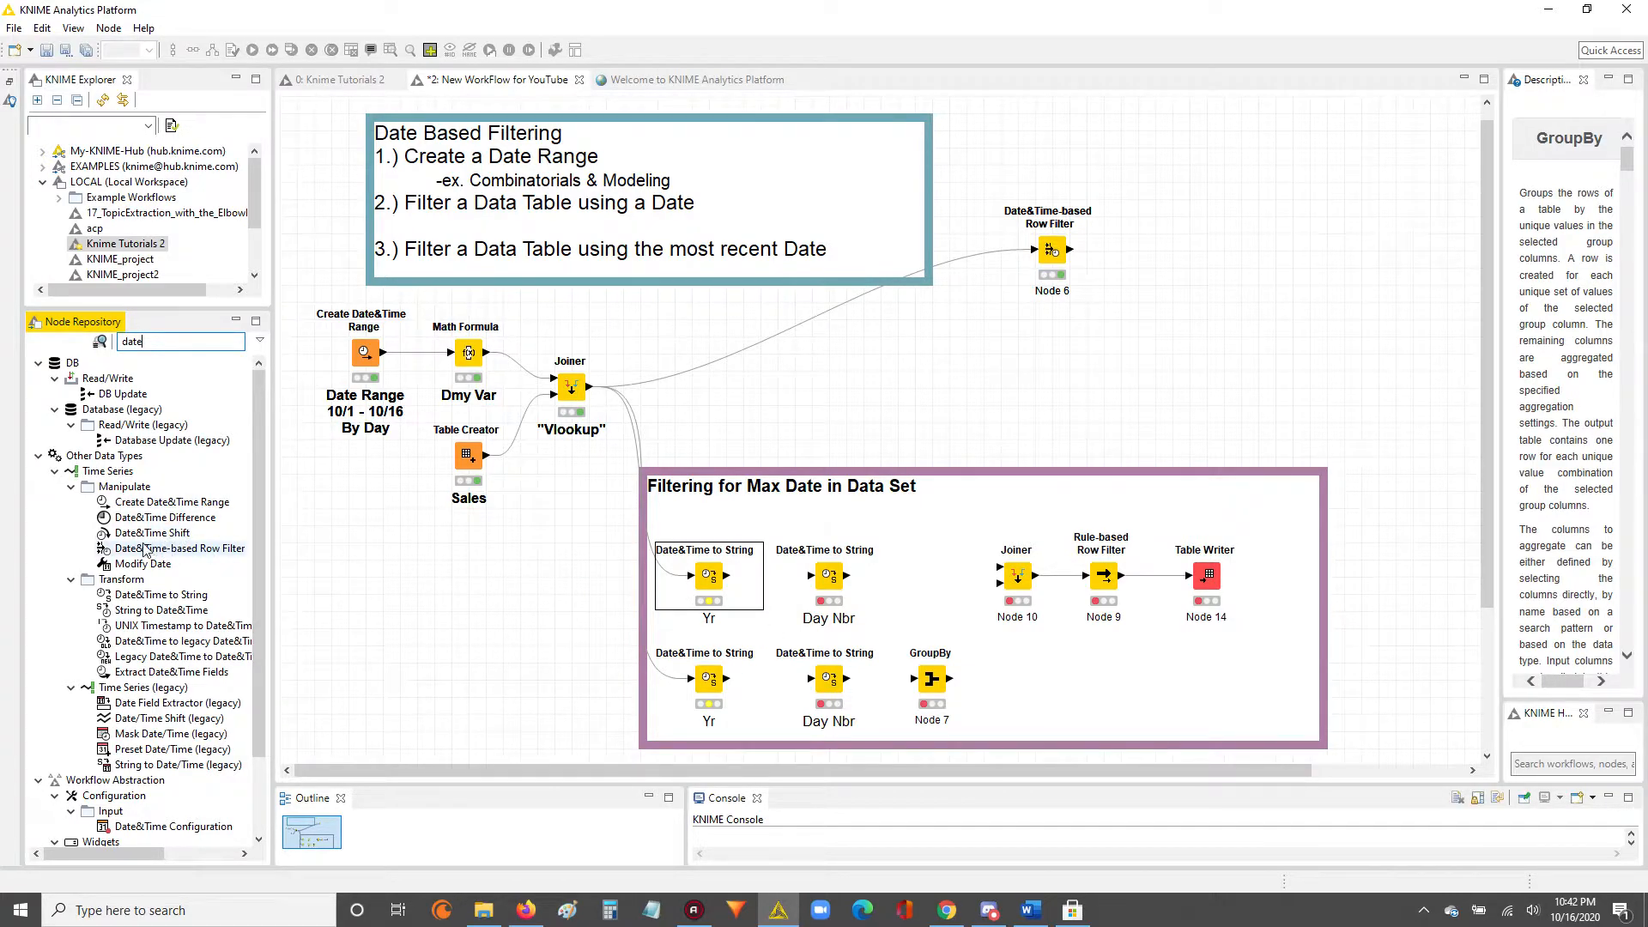
drag(158, 595, 554, 576)
drag(590, 387, 552, 577)
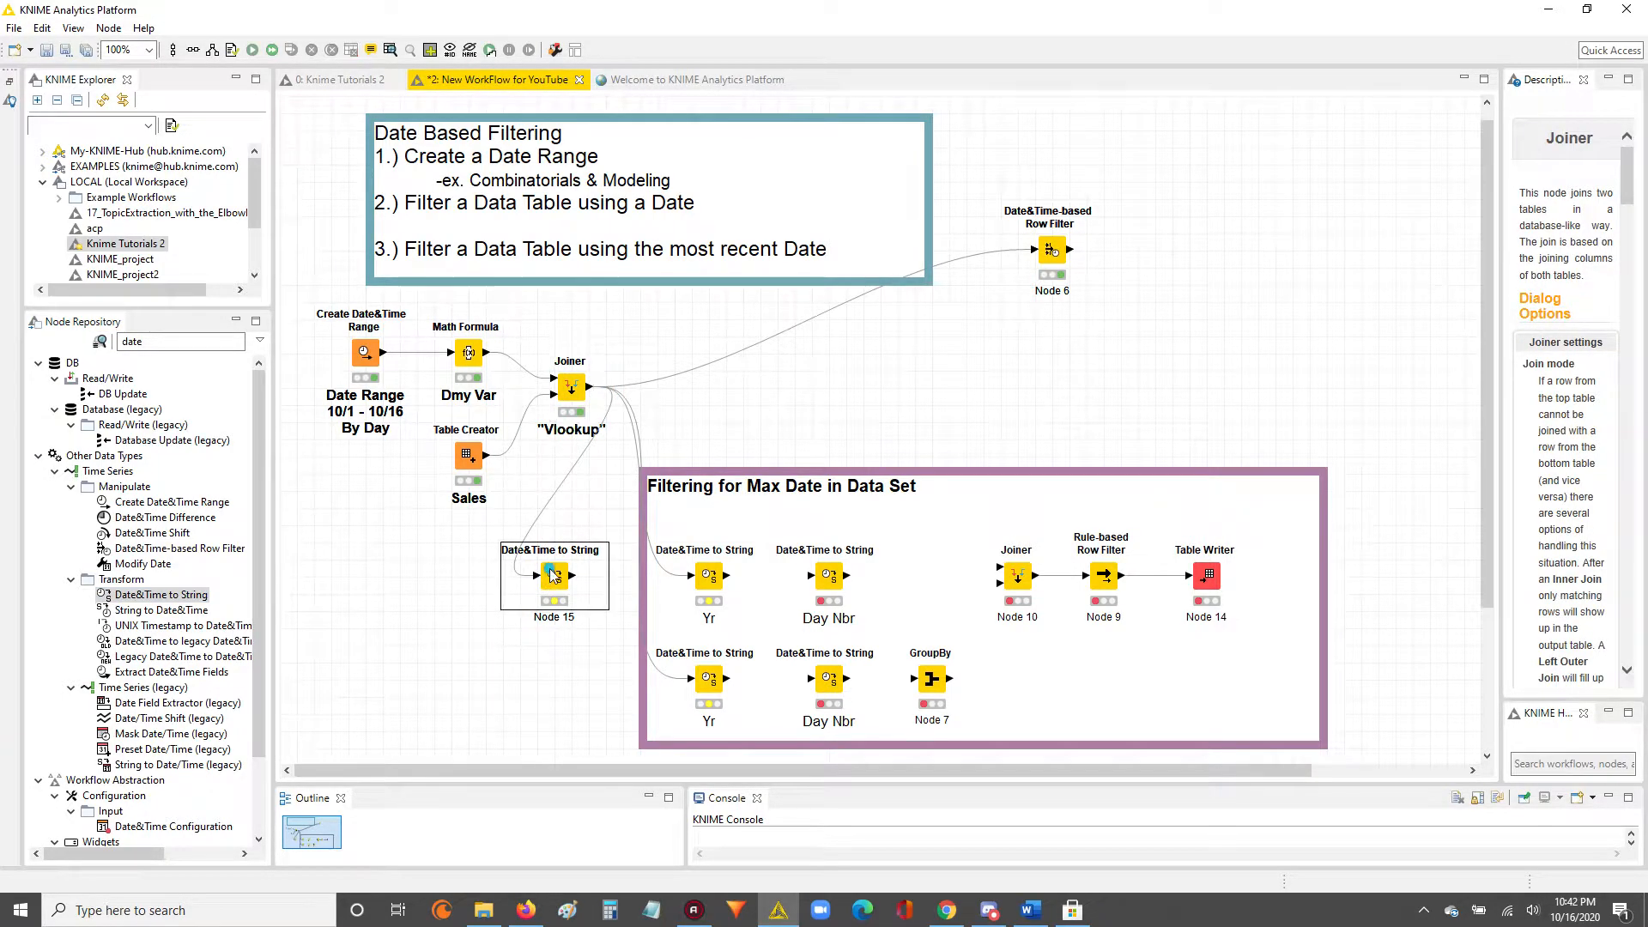
Examine the new Date&Time to String node's default date format, and close its configuration without saving.
double_click(551, 577)
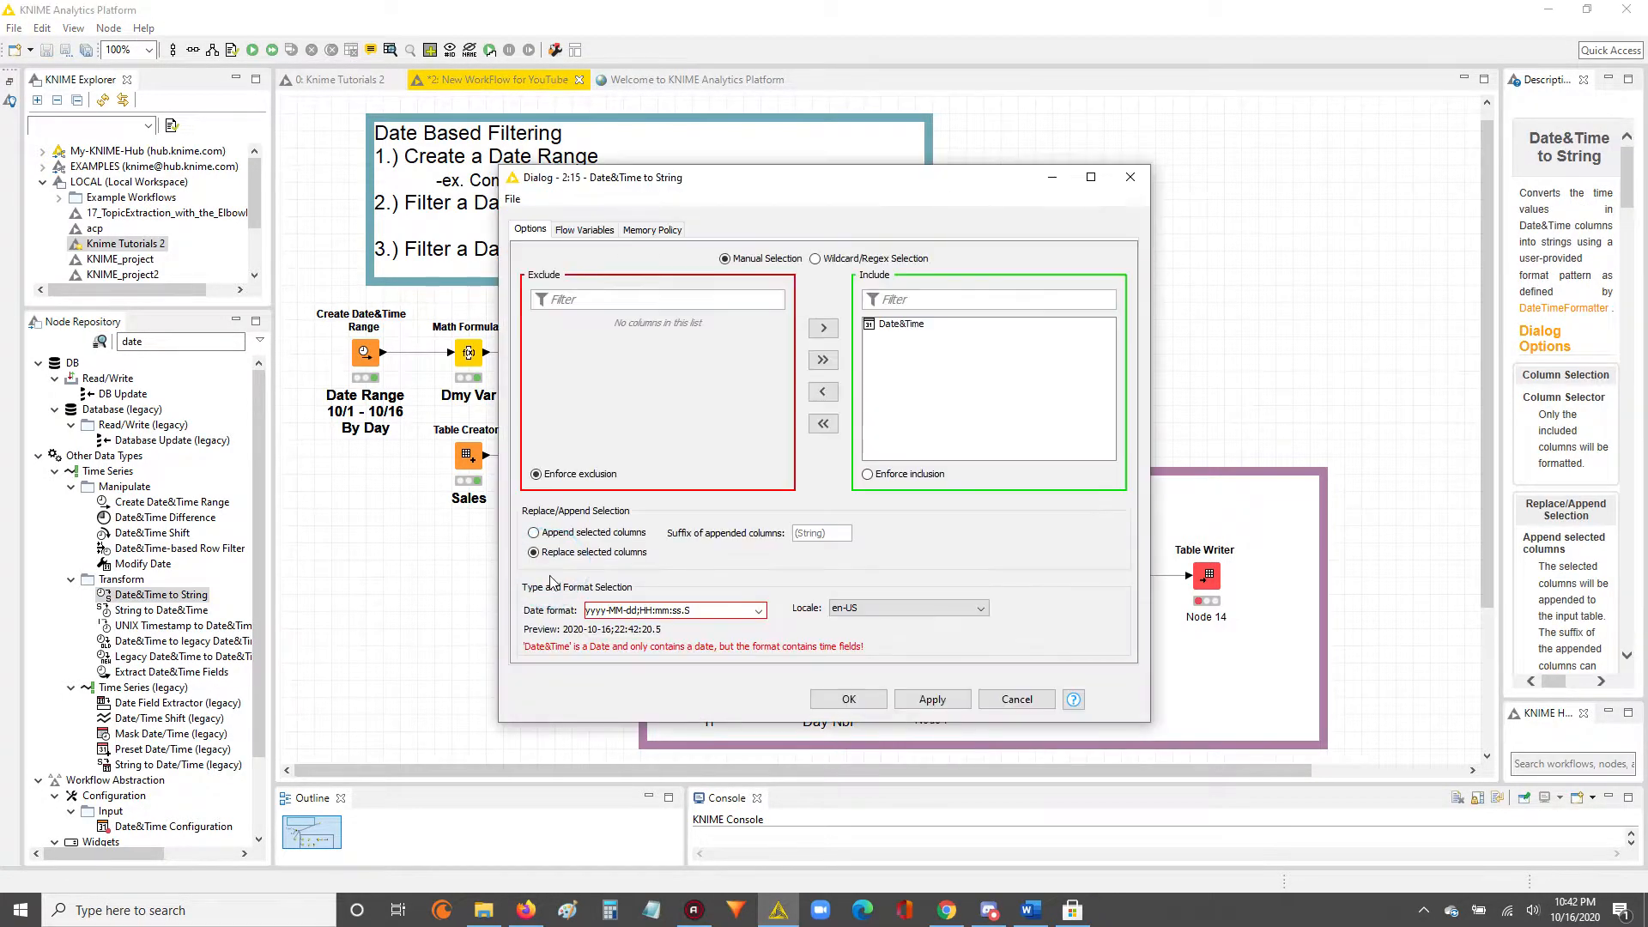
triple_click(687, 610)
click(707, 611)
click(1017, 700)
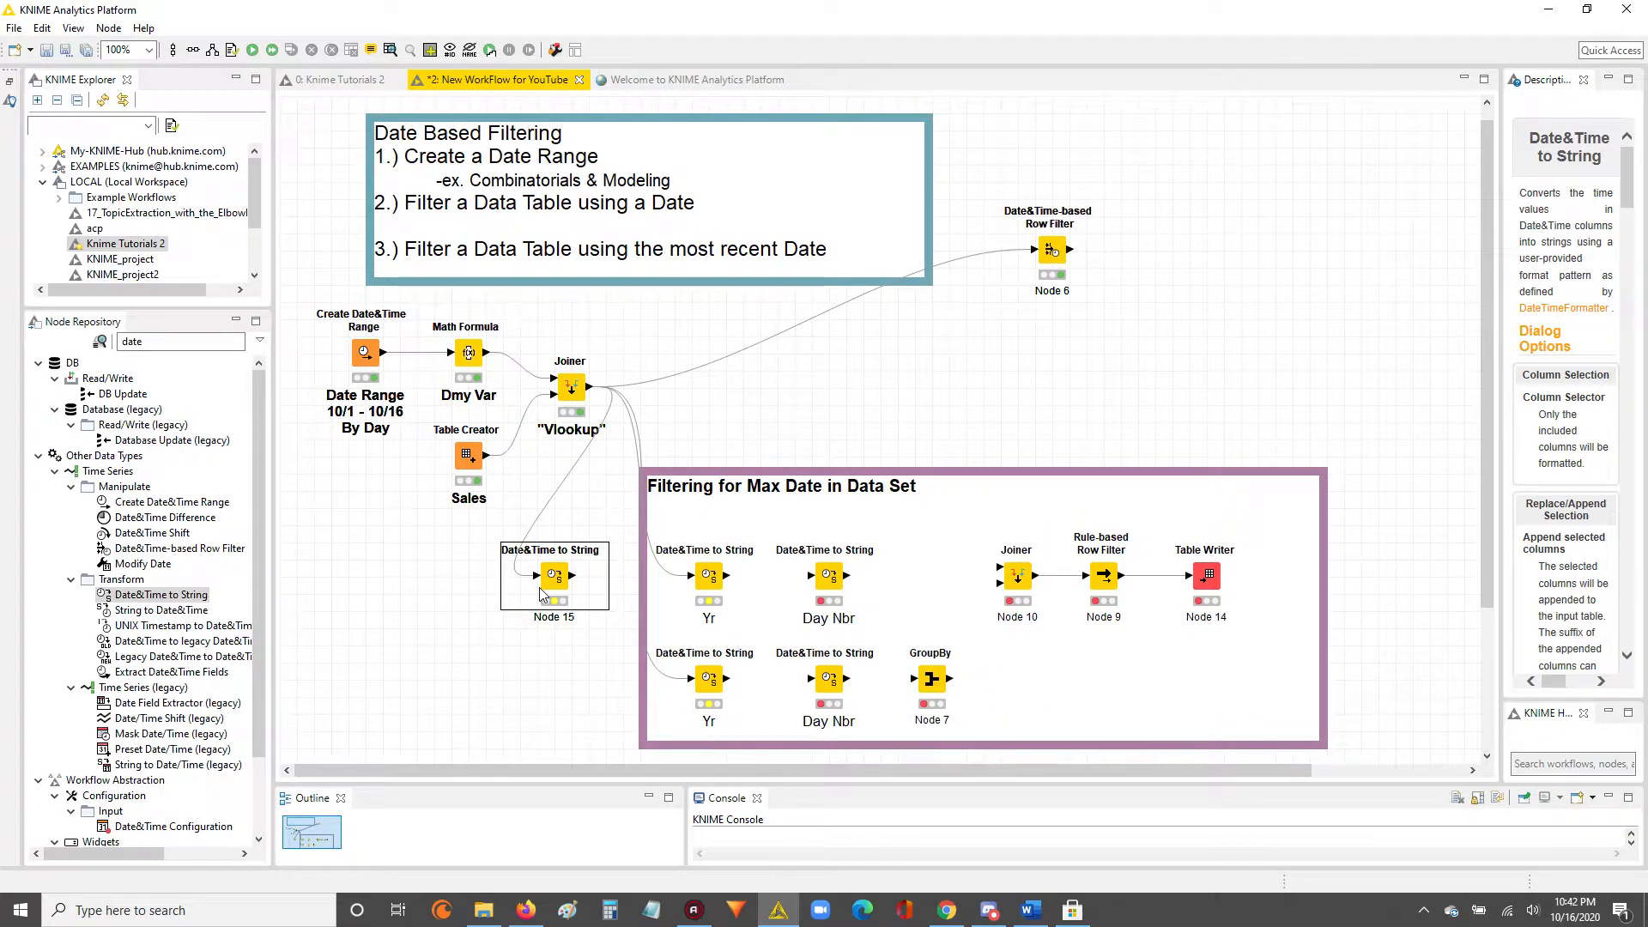
Delete the extra Date&Time to String node outside the annotation, and accept the upper "Yr" node's configuration with suffix (Yr) and date format Y.
key(Delete)
click(867, 472)
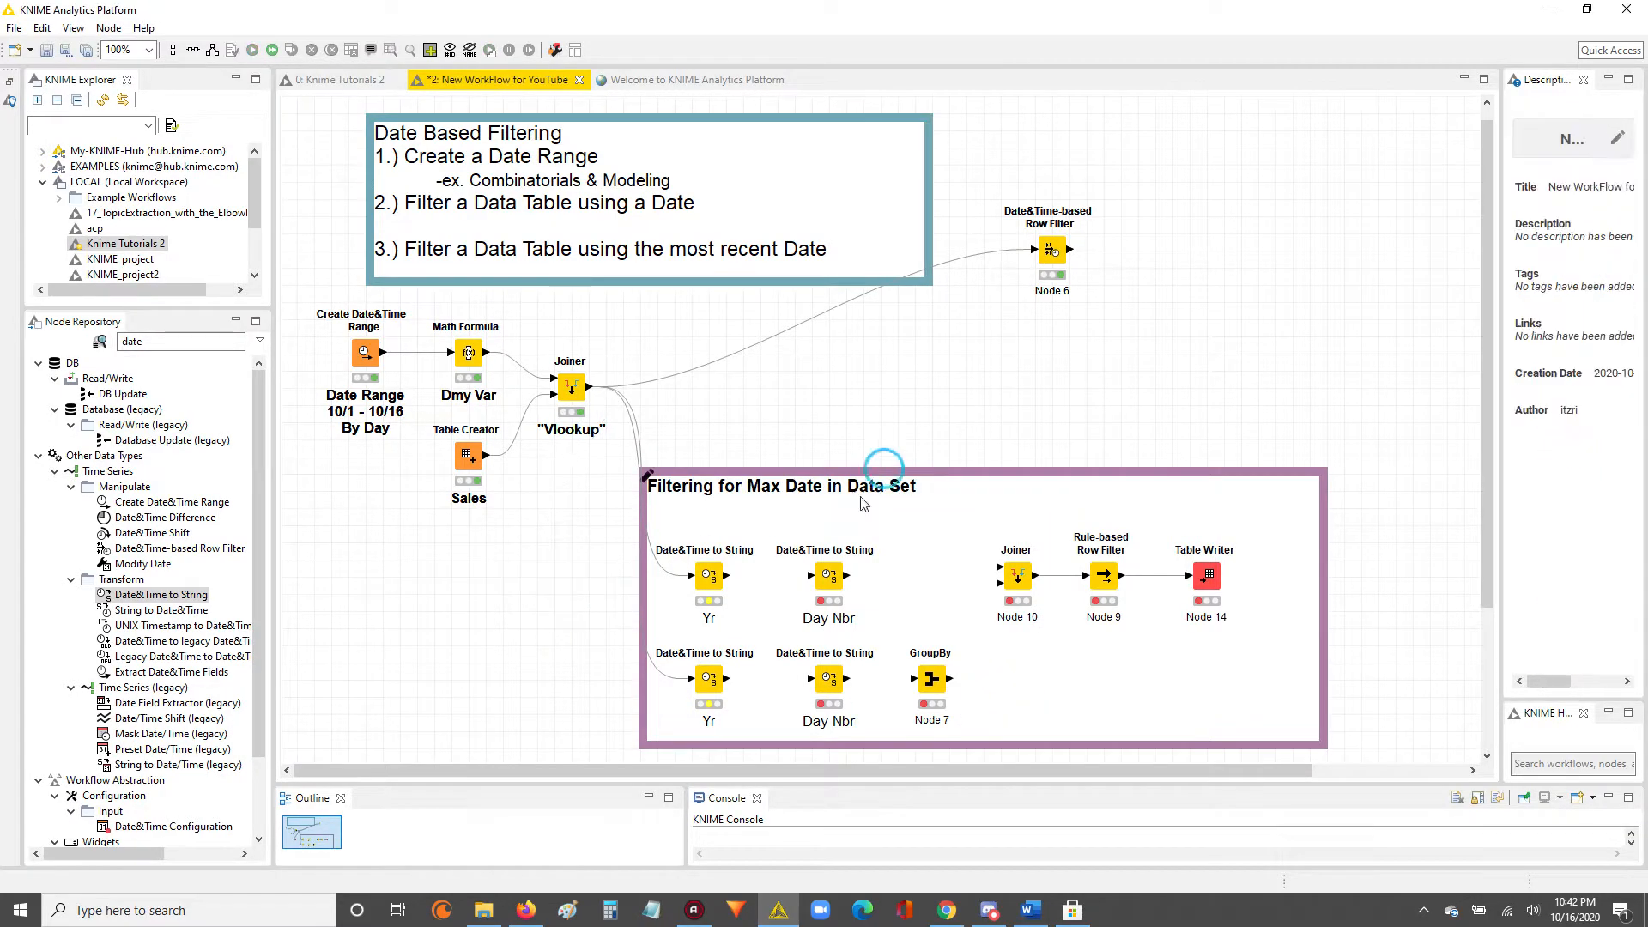
double_click(710, 594)
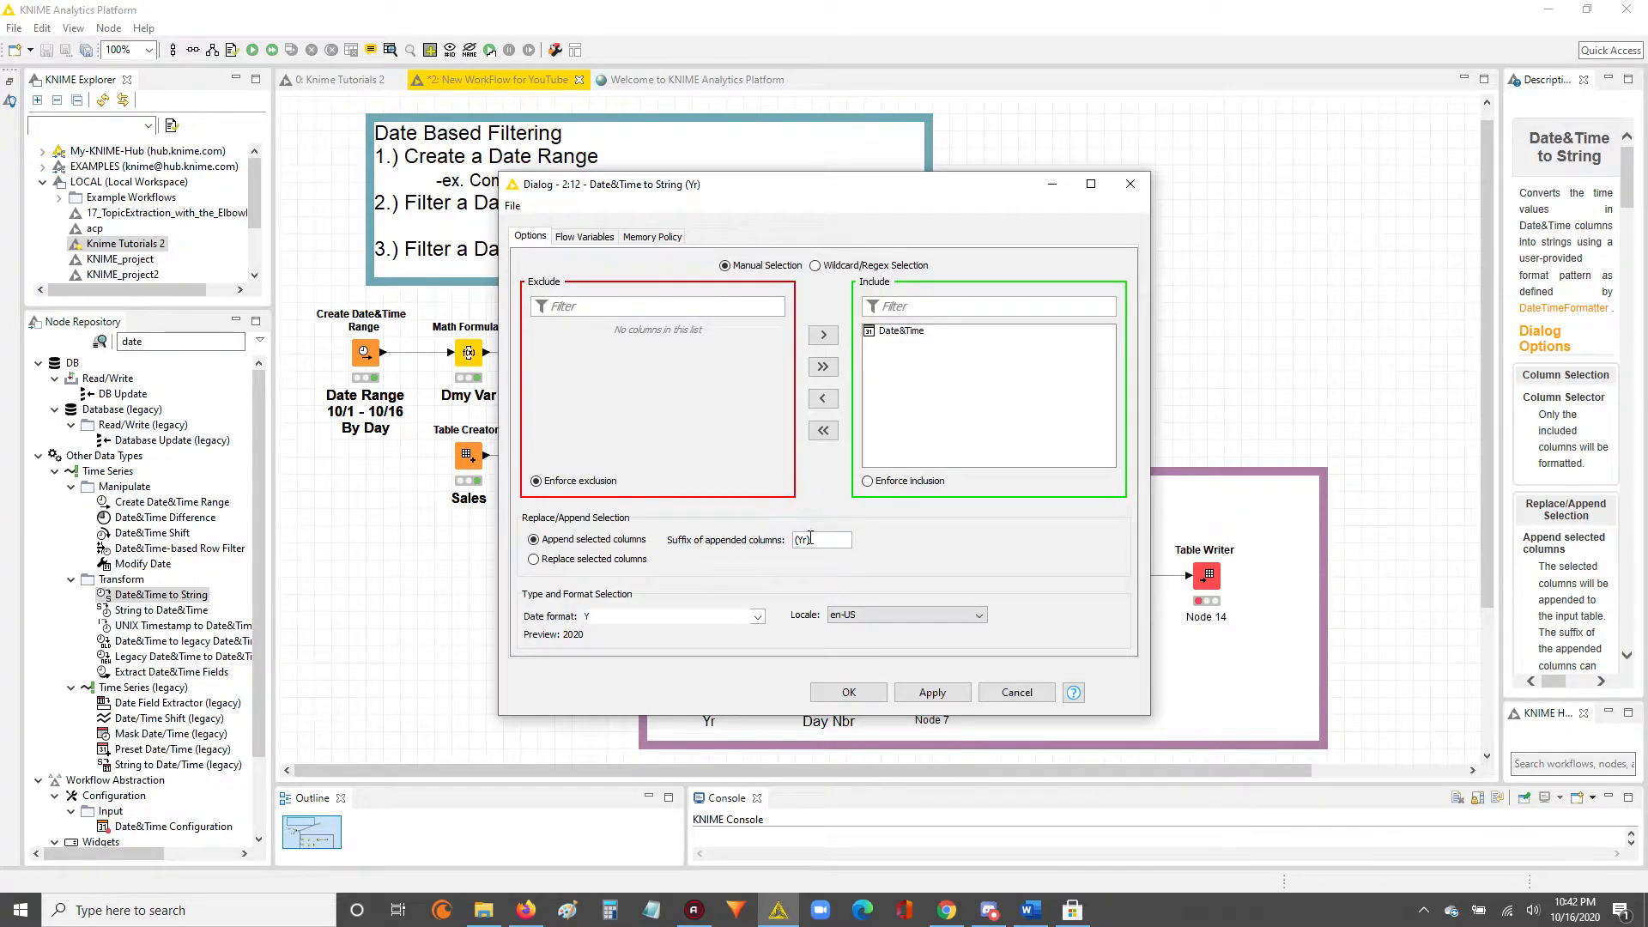
drag(809, 543, 787, 544)
click(849, 692)
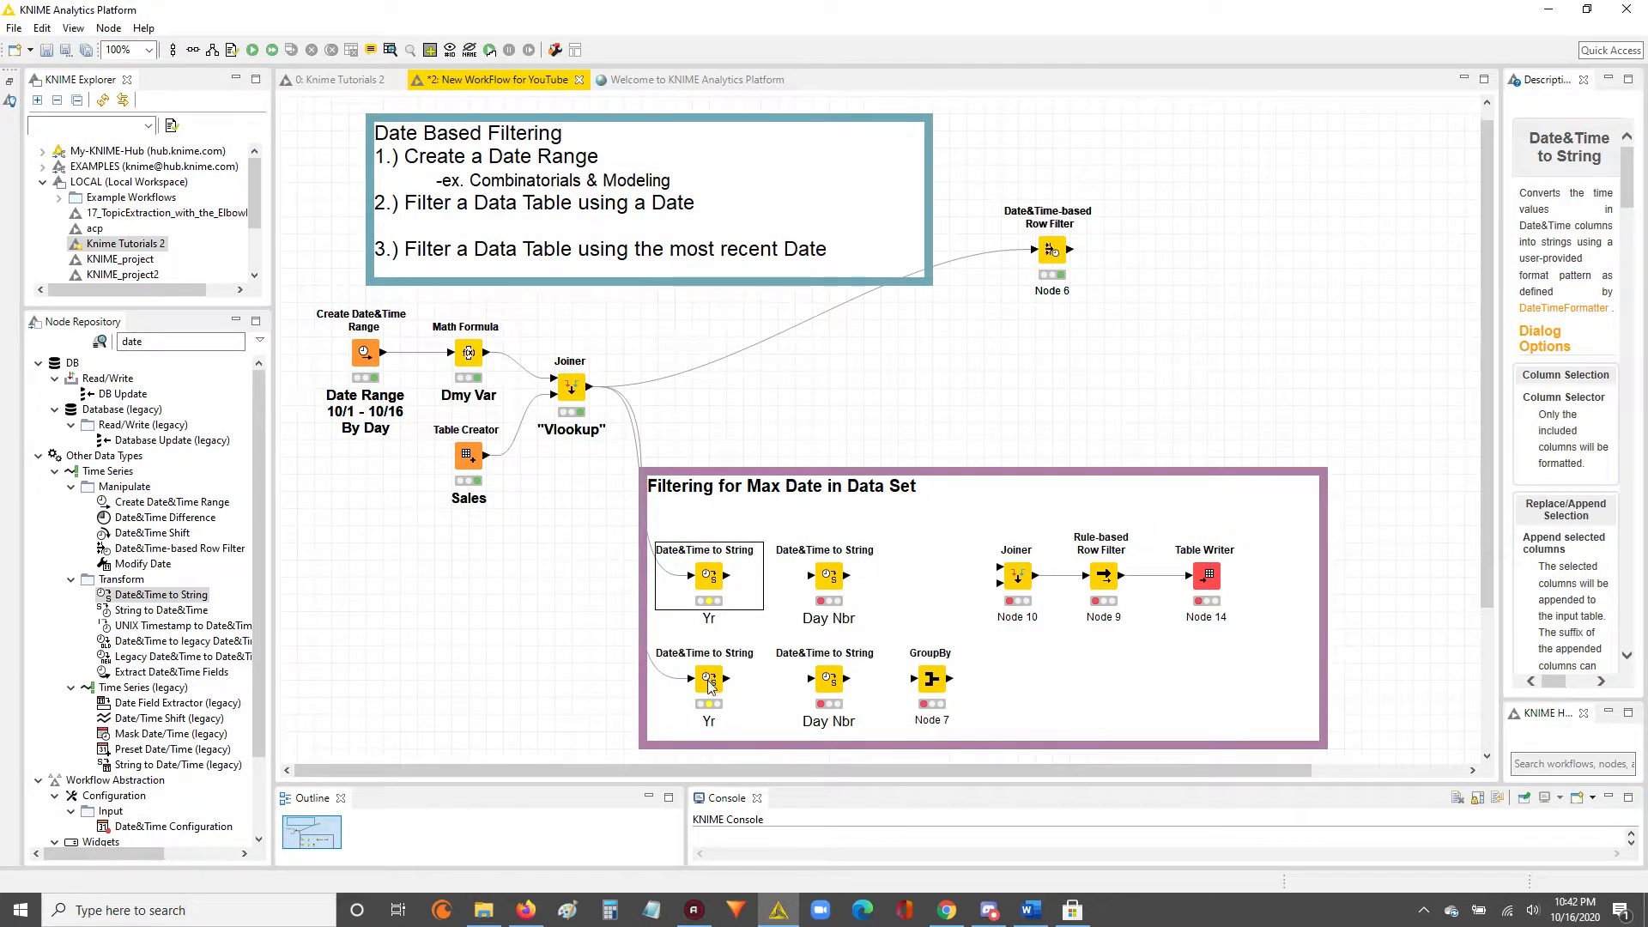
Execute the upper "Yr" node and compare the Date&Time and Date&Time(Yr) columns in its output table.
right_click(712, 569)
click(769, 556)
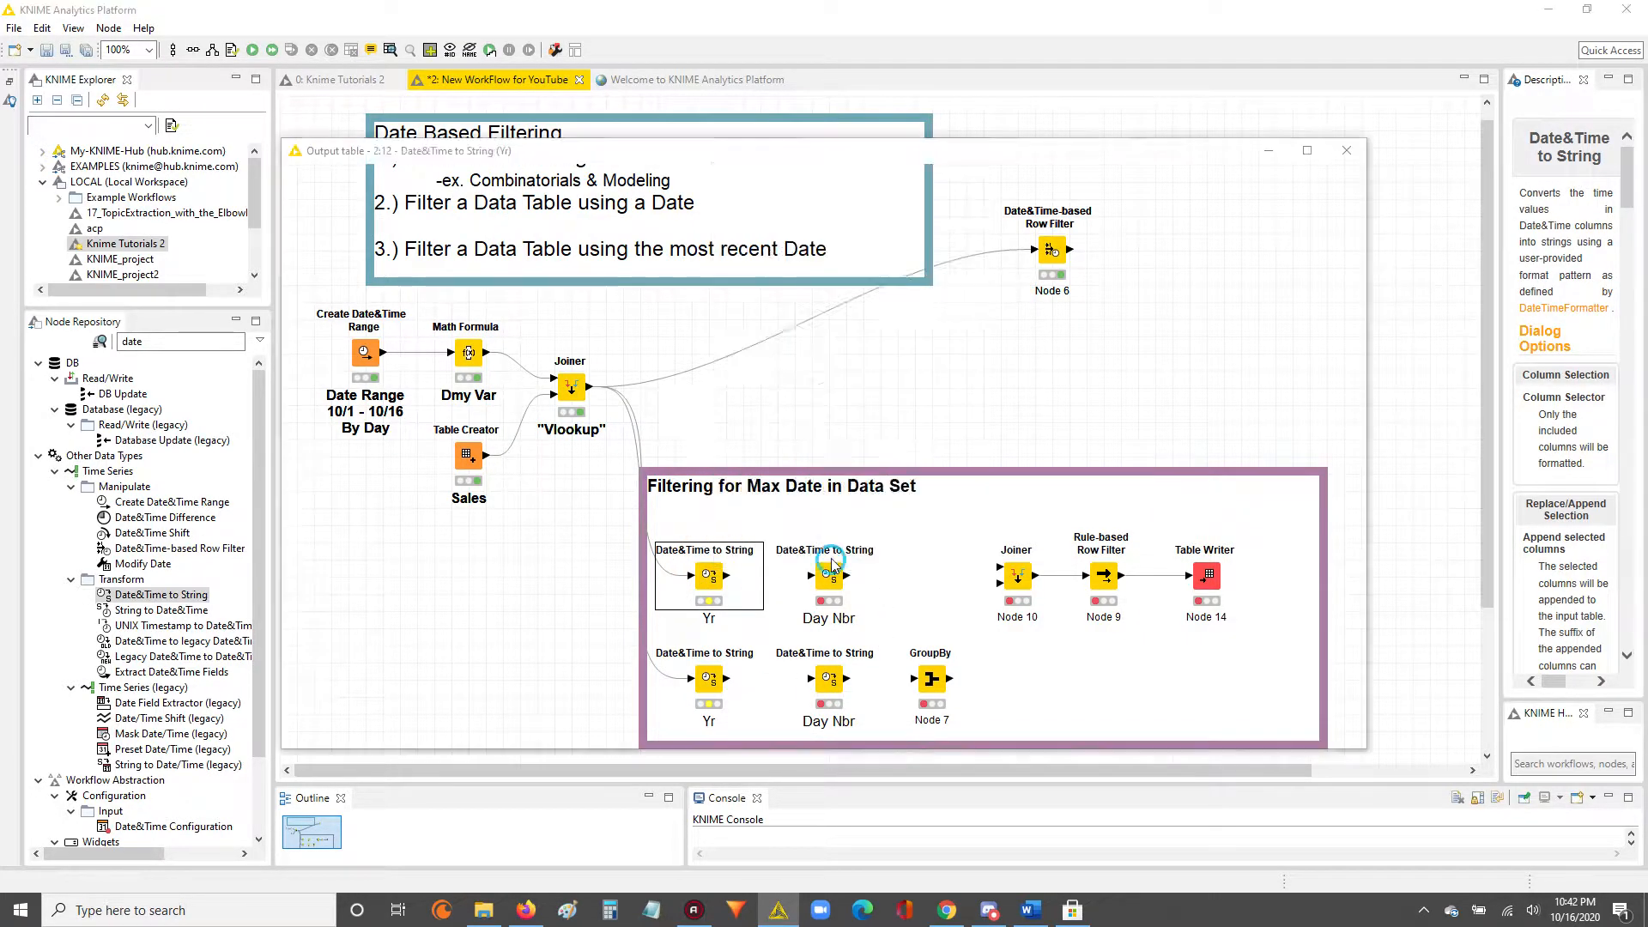
click(1344, 146)
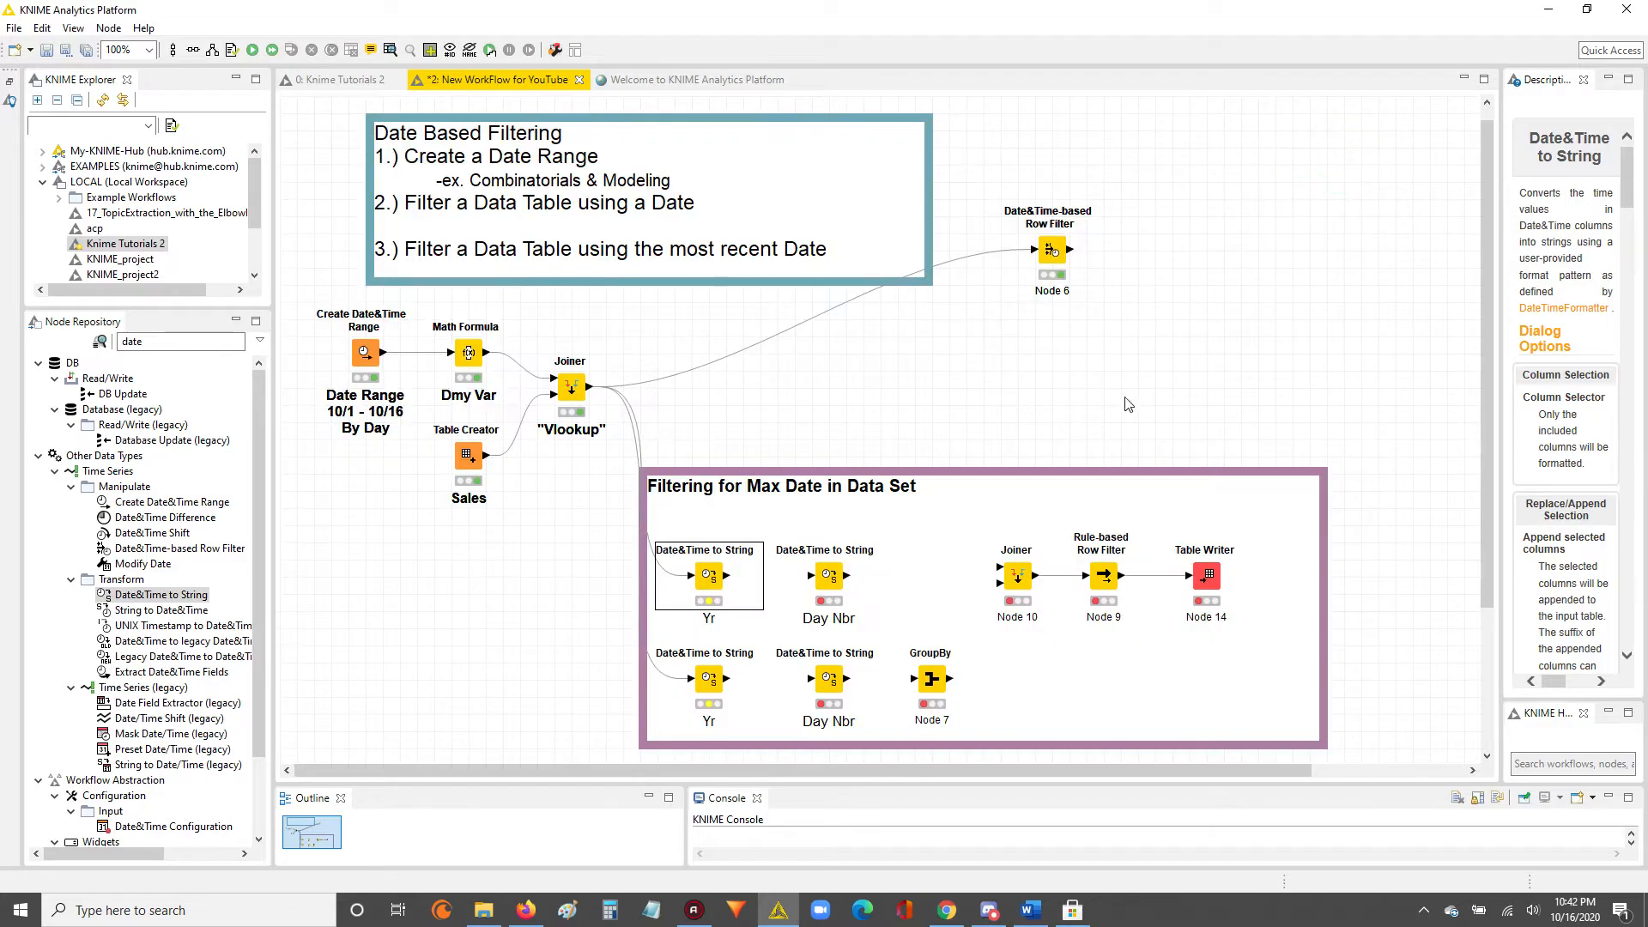
right_click(714, 574)
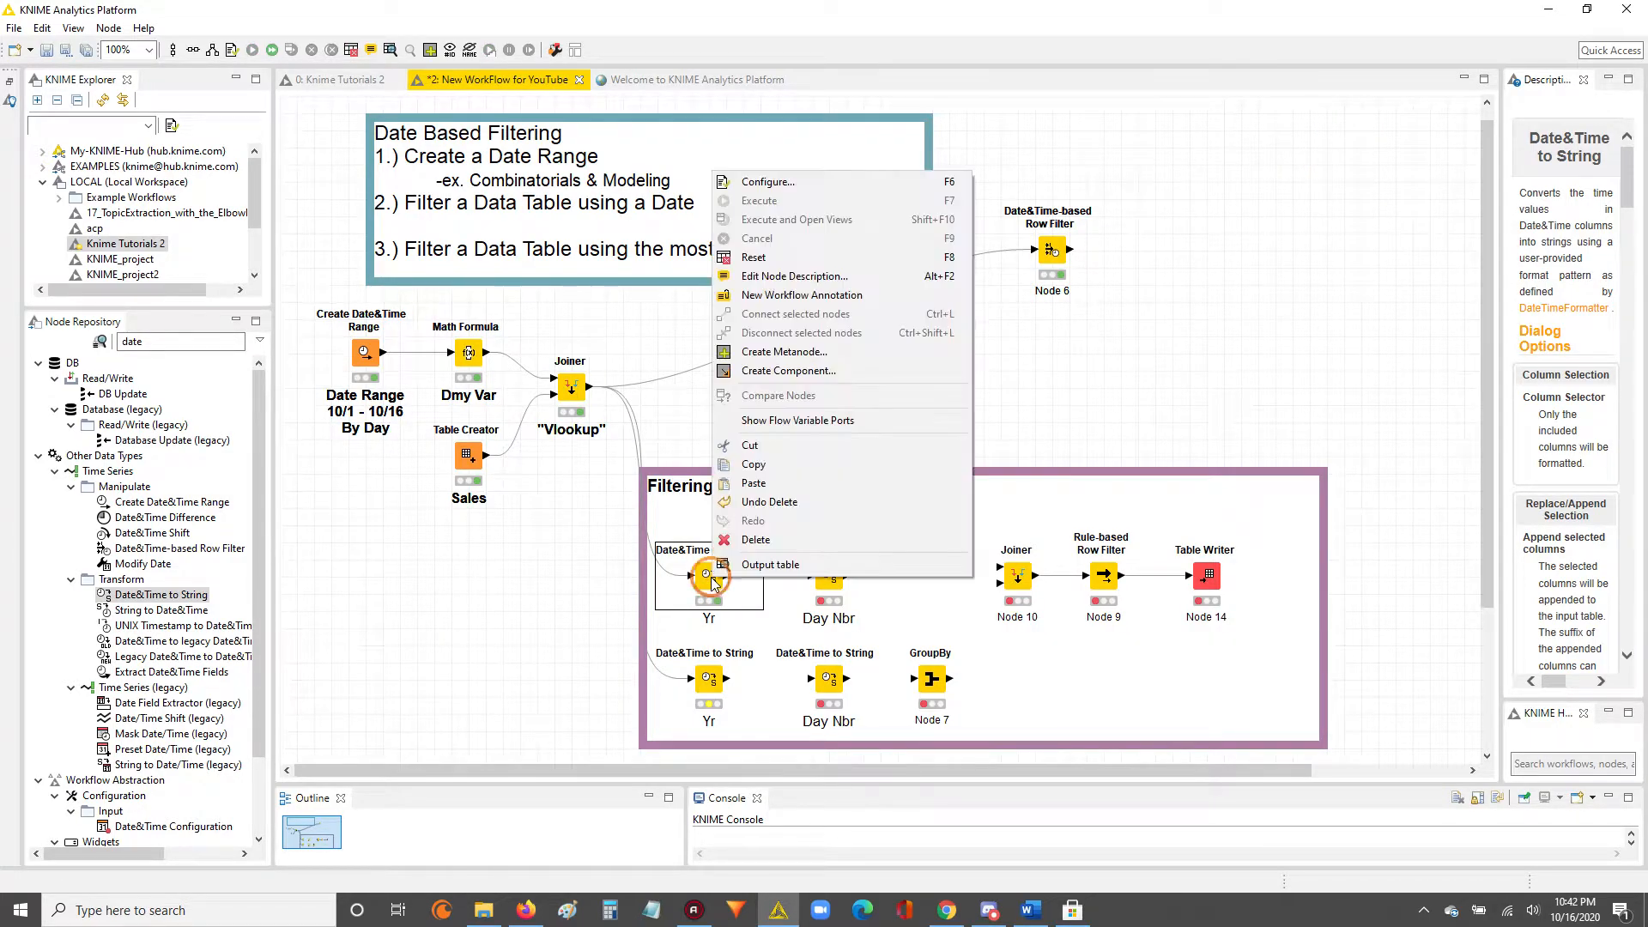
click(773, 565)
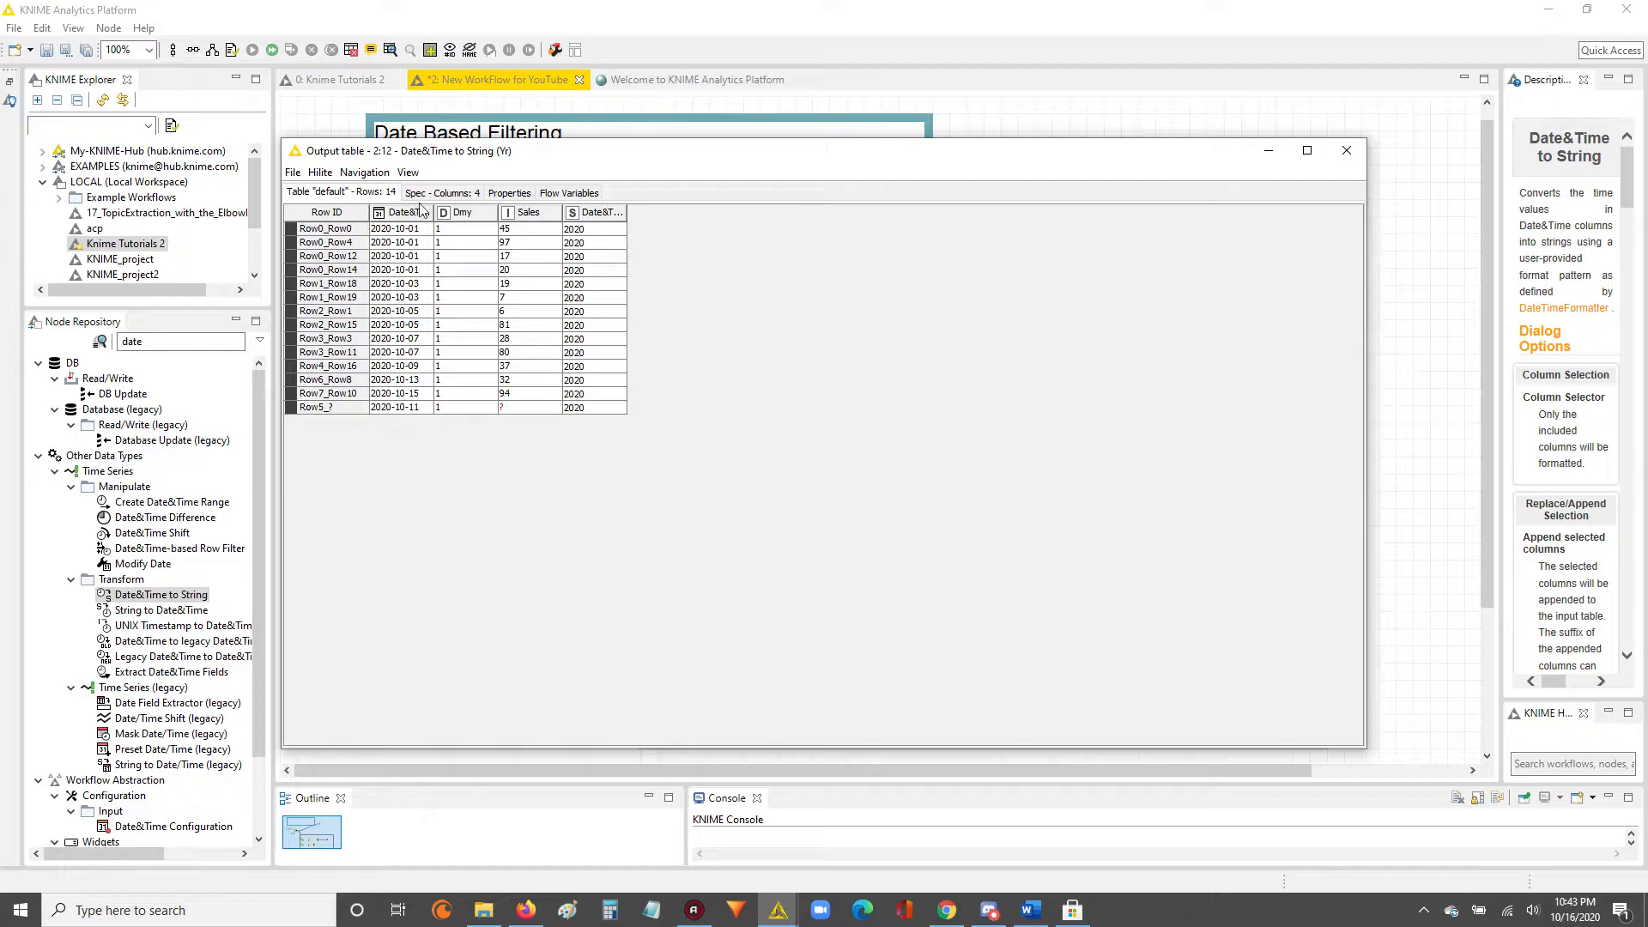
drag(433, 212, 478, 212)
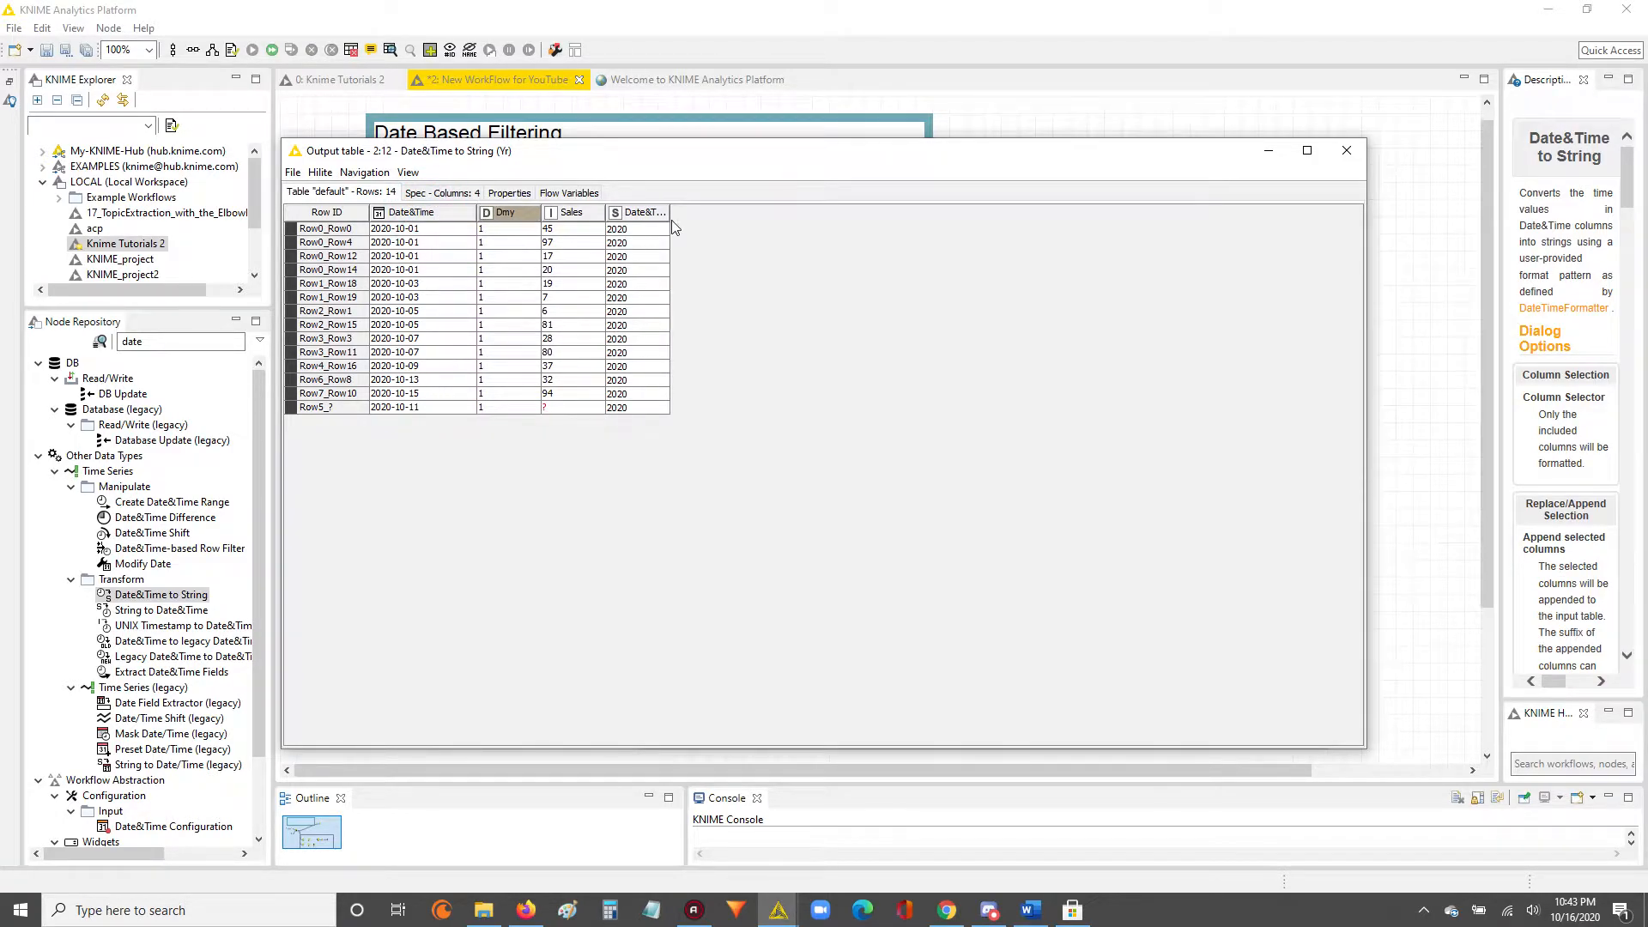
drag(670, 212, 787, 214)
drag(663, 242, 669, 408)
drag(428, 273, 621, 287)
drag(404, 328, 700, 343)
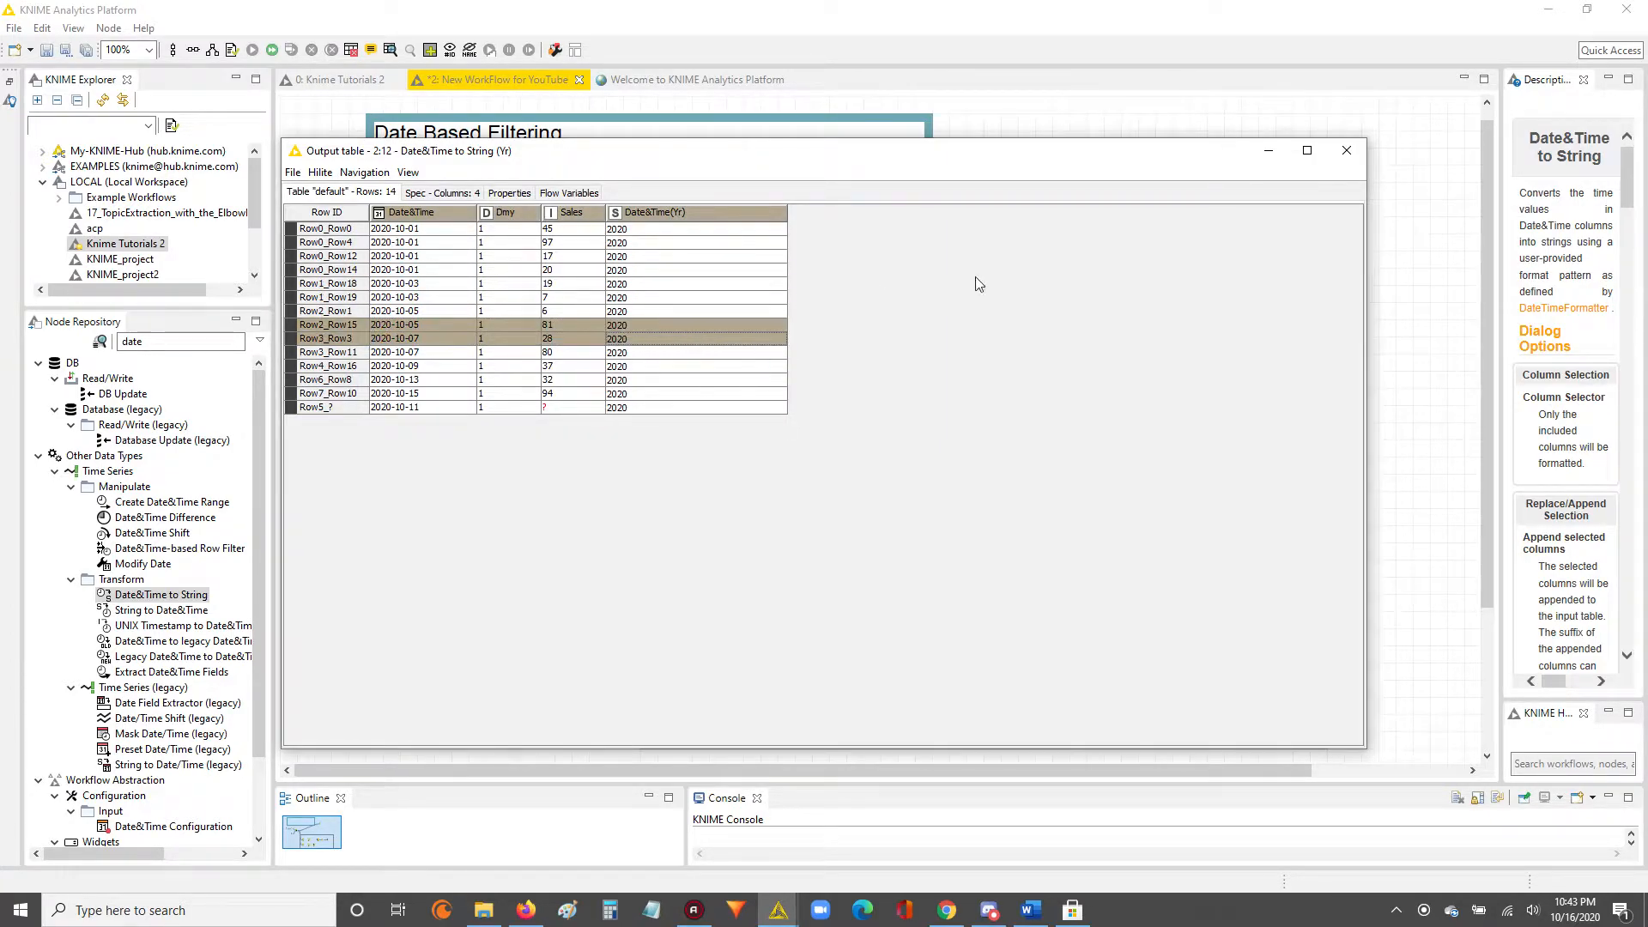
click(1346, 150)
Execute the lower "Yr" node and connect each "Yr" node's output to the "Day Nbr" node in the same row.
click(709, 682)
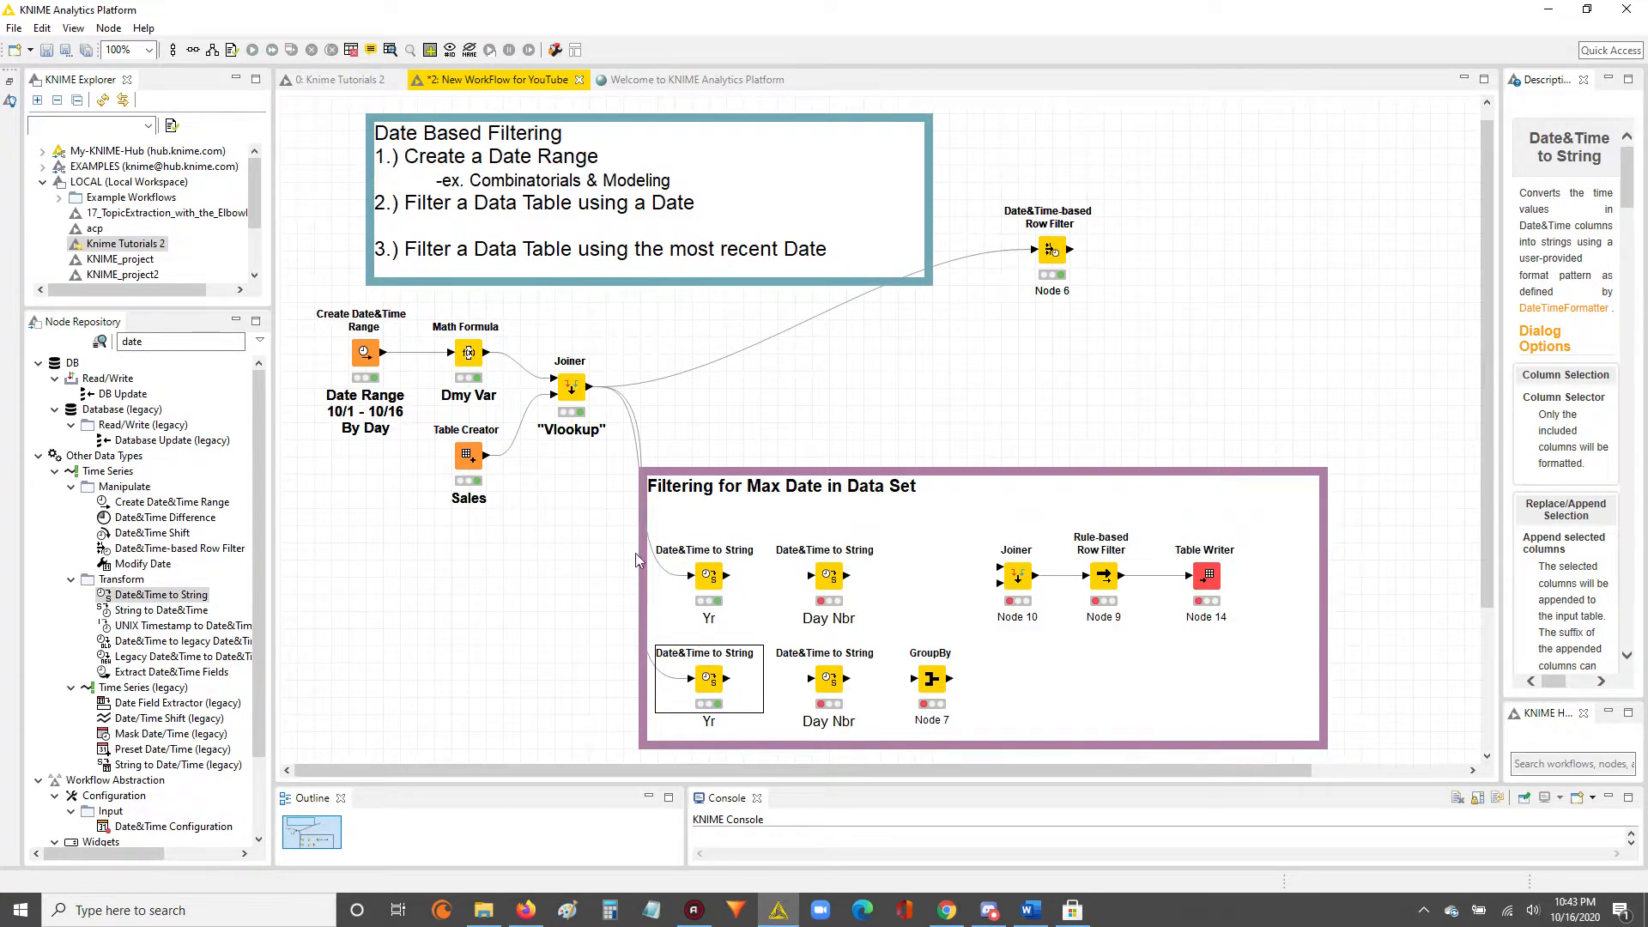
click(719, 582)
click(711, 685)
drag(728, 575, 807, 576)
drag(728, 678, 829, 694)
Try the date format d in the upper "Day Nbr" node, set it back to D, and apply it.
double_click(828, 580)
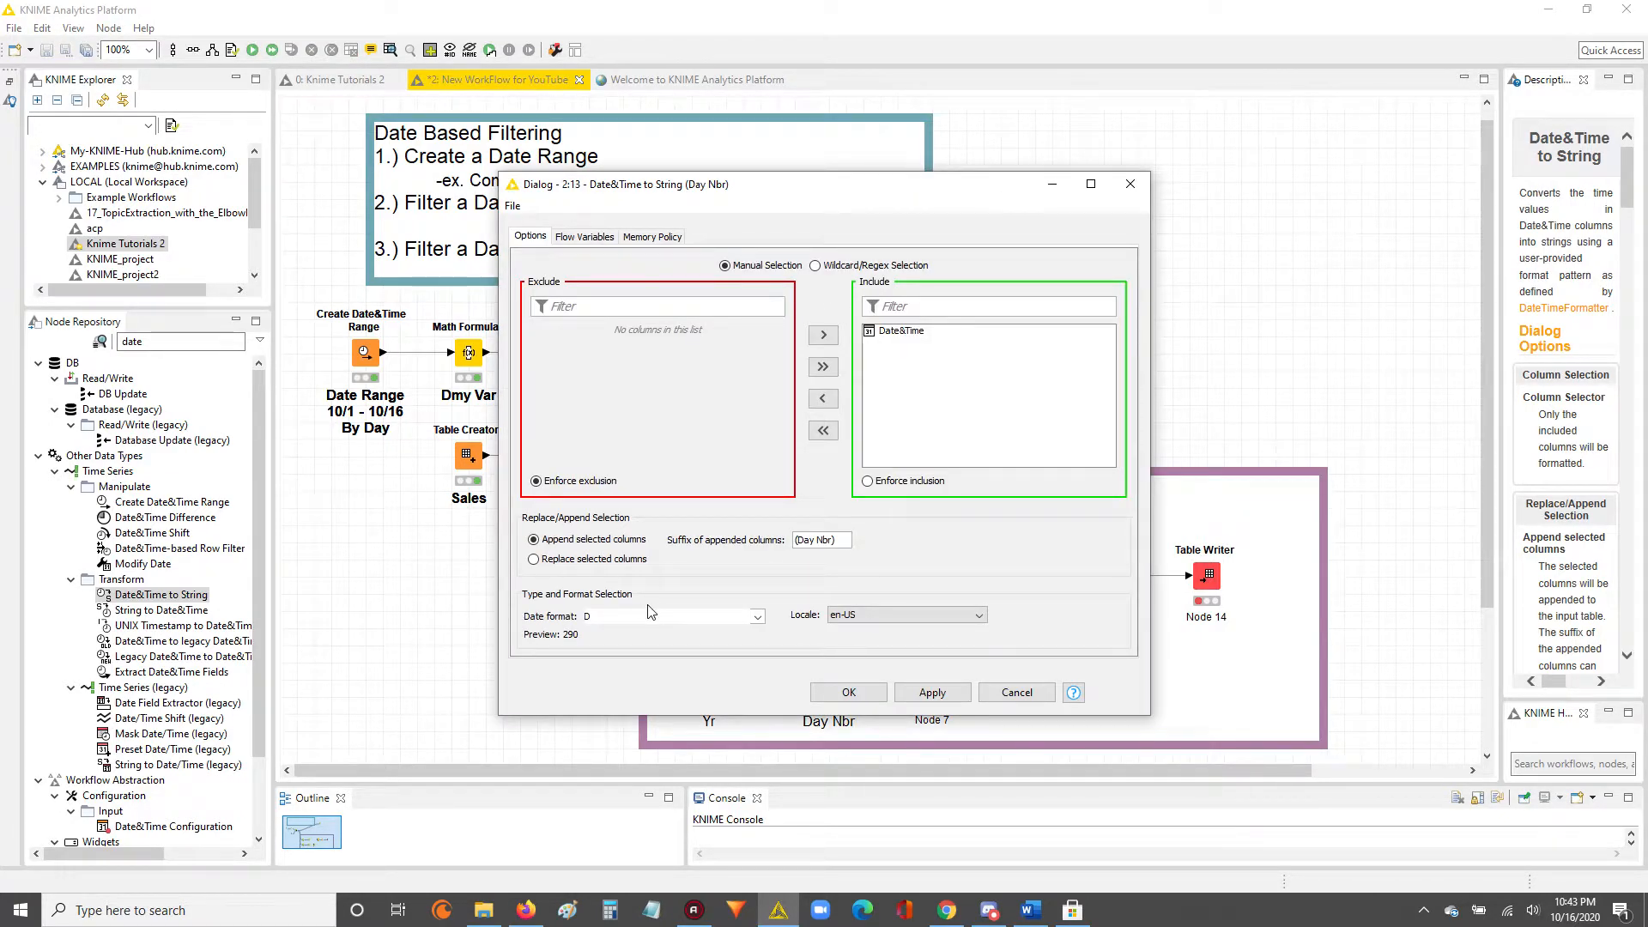
drag(619, 620, 570, 618)
drag(623, 614, 572, 611)
text(d)
drag(614, 617, 579, 619)
drag(608, 617, 572, 614)
double_click(586, 618)
text(D)
click(932, 692)
Keep (Day Nbr) as the suffix of the appended column and confirm the upper "Day Nbr" node's configuration.
drag(833, 541, 808, 532)
click(840, 539)
drag(839, 539, 791, 538)
click(918, 694)
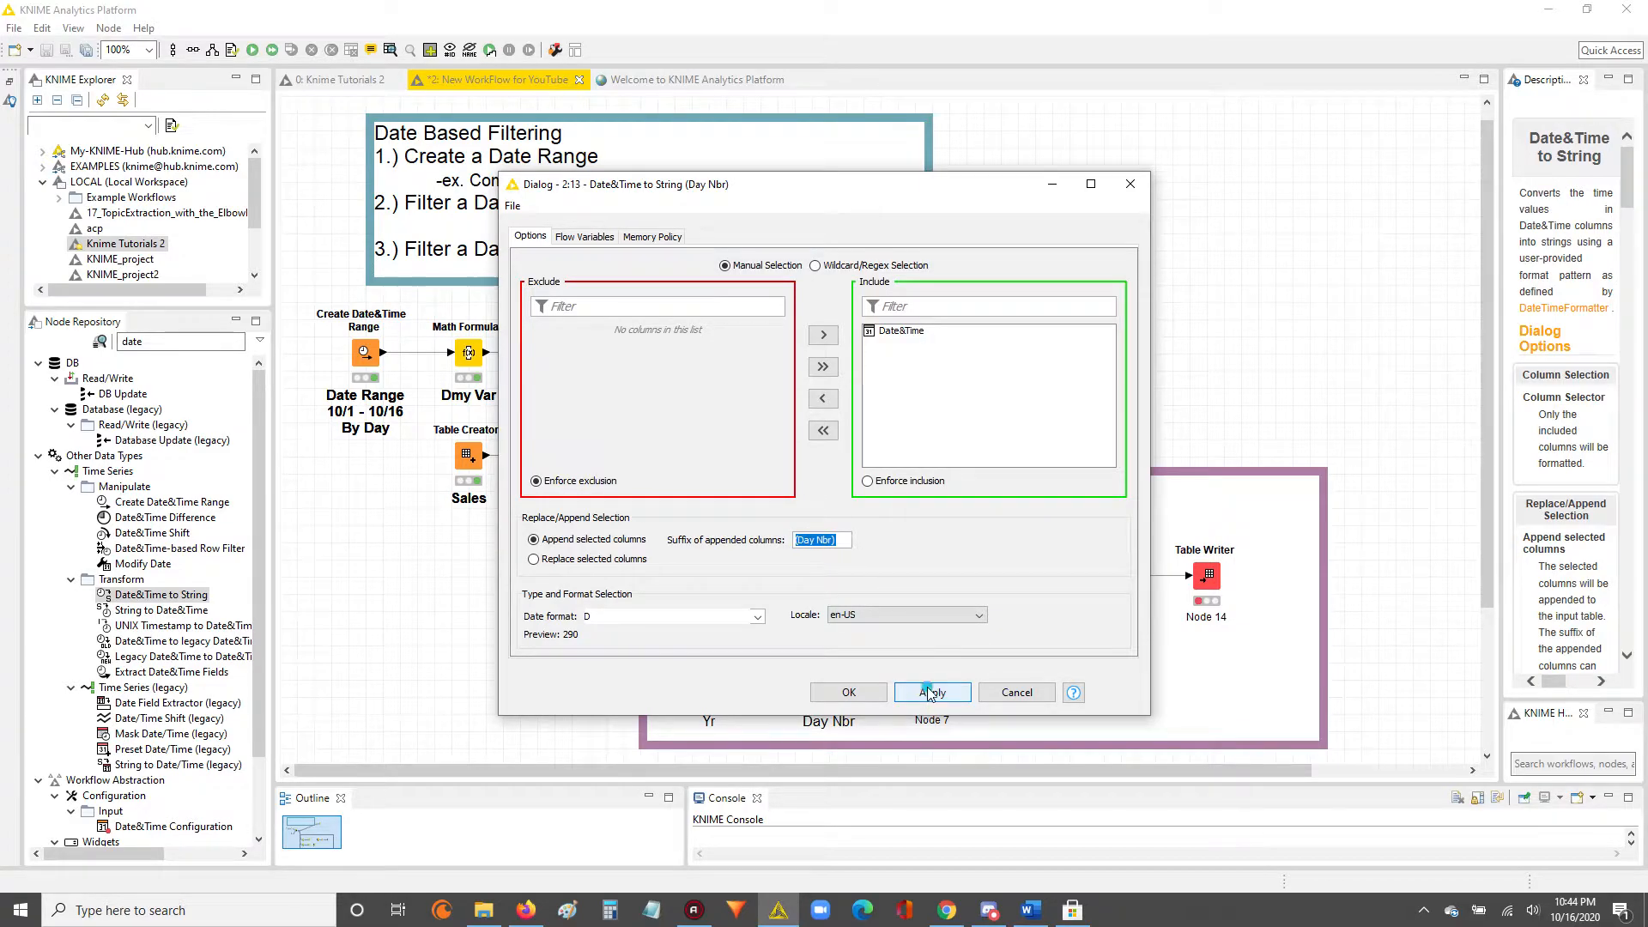
click(847, 692)
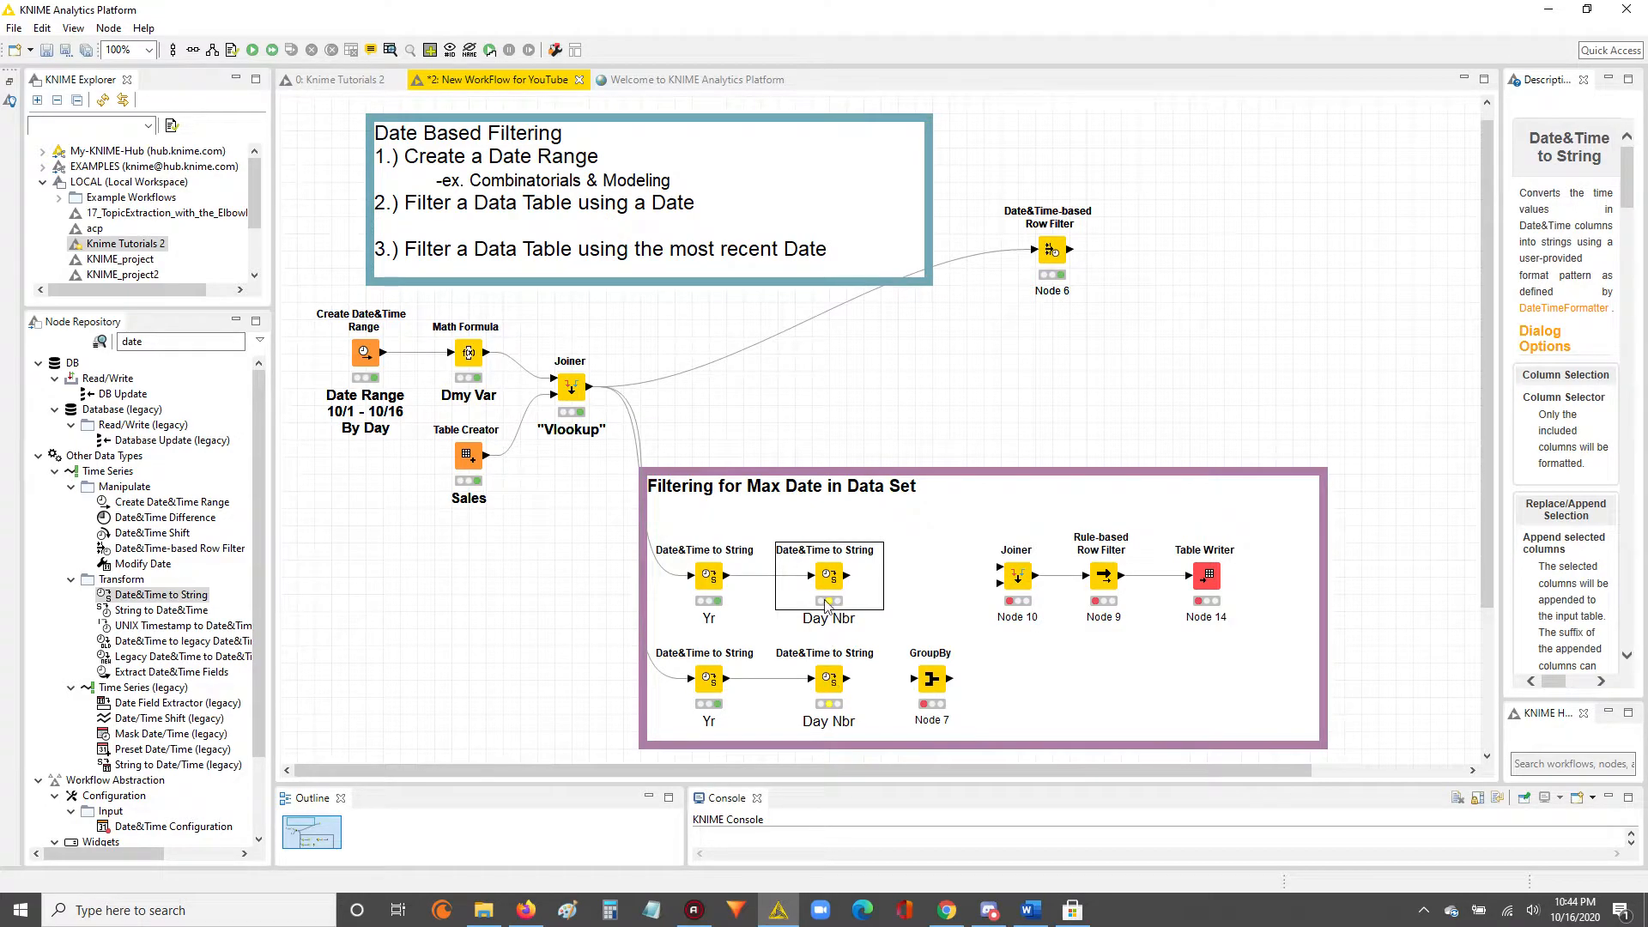
Execute both "Day Nbr" nodes and open the output table of the lower one.
right_click(828, 685)
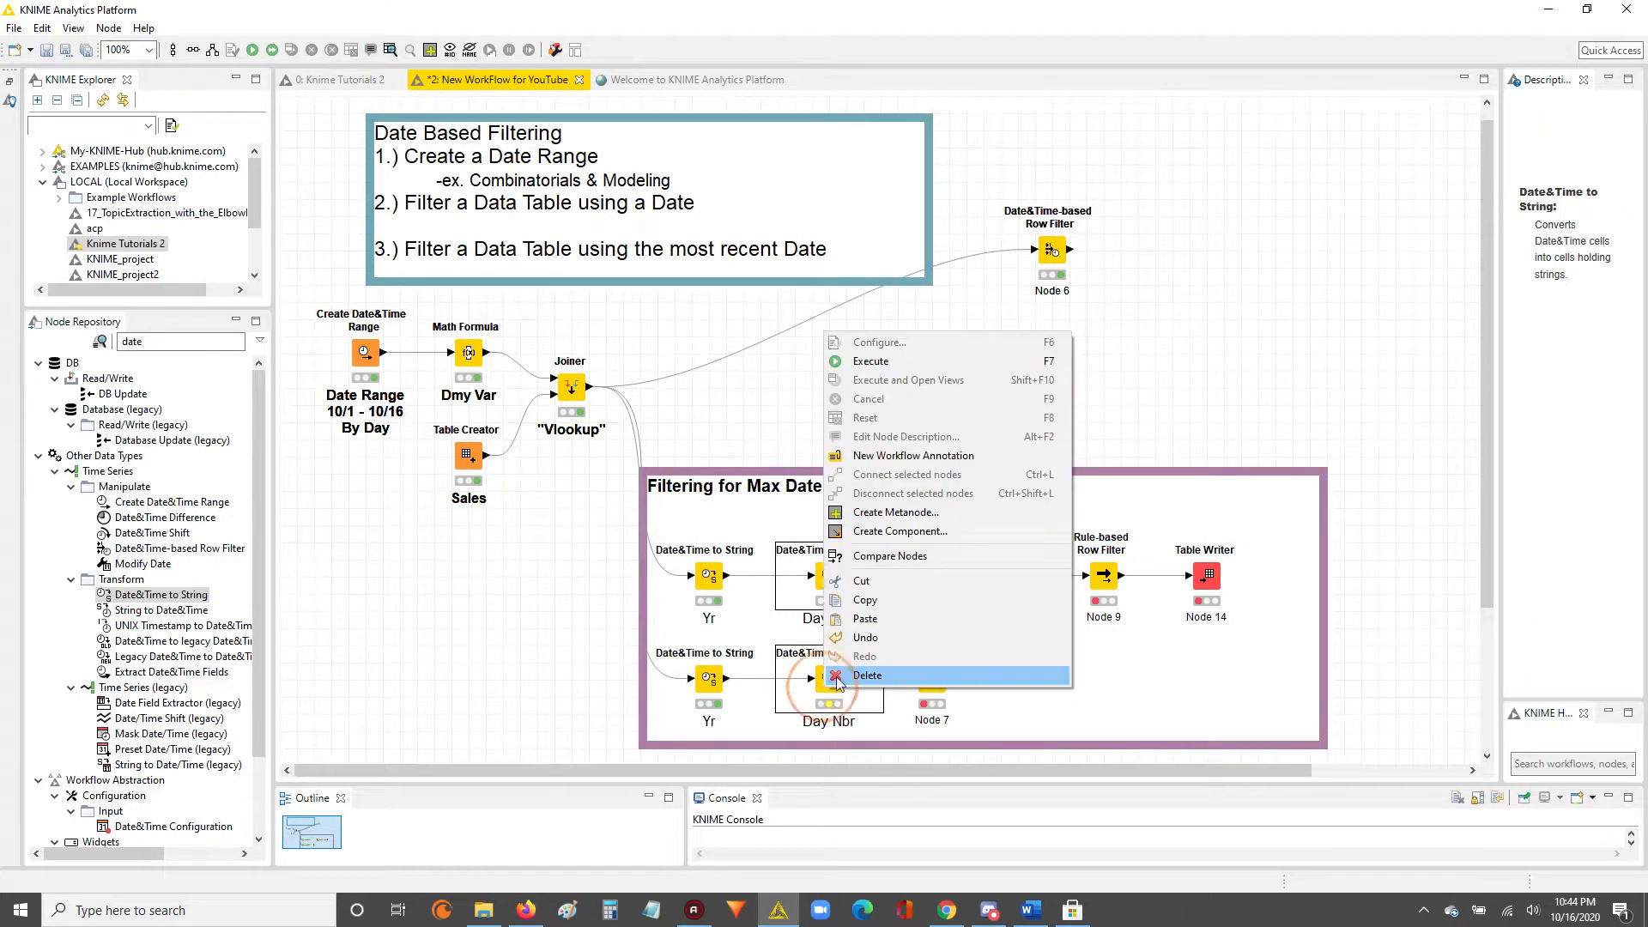
click(869, 365)
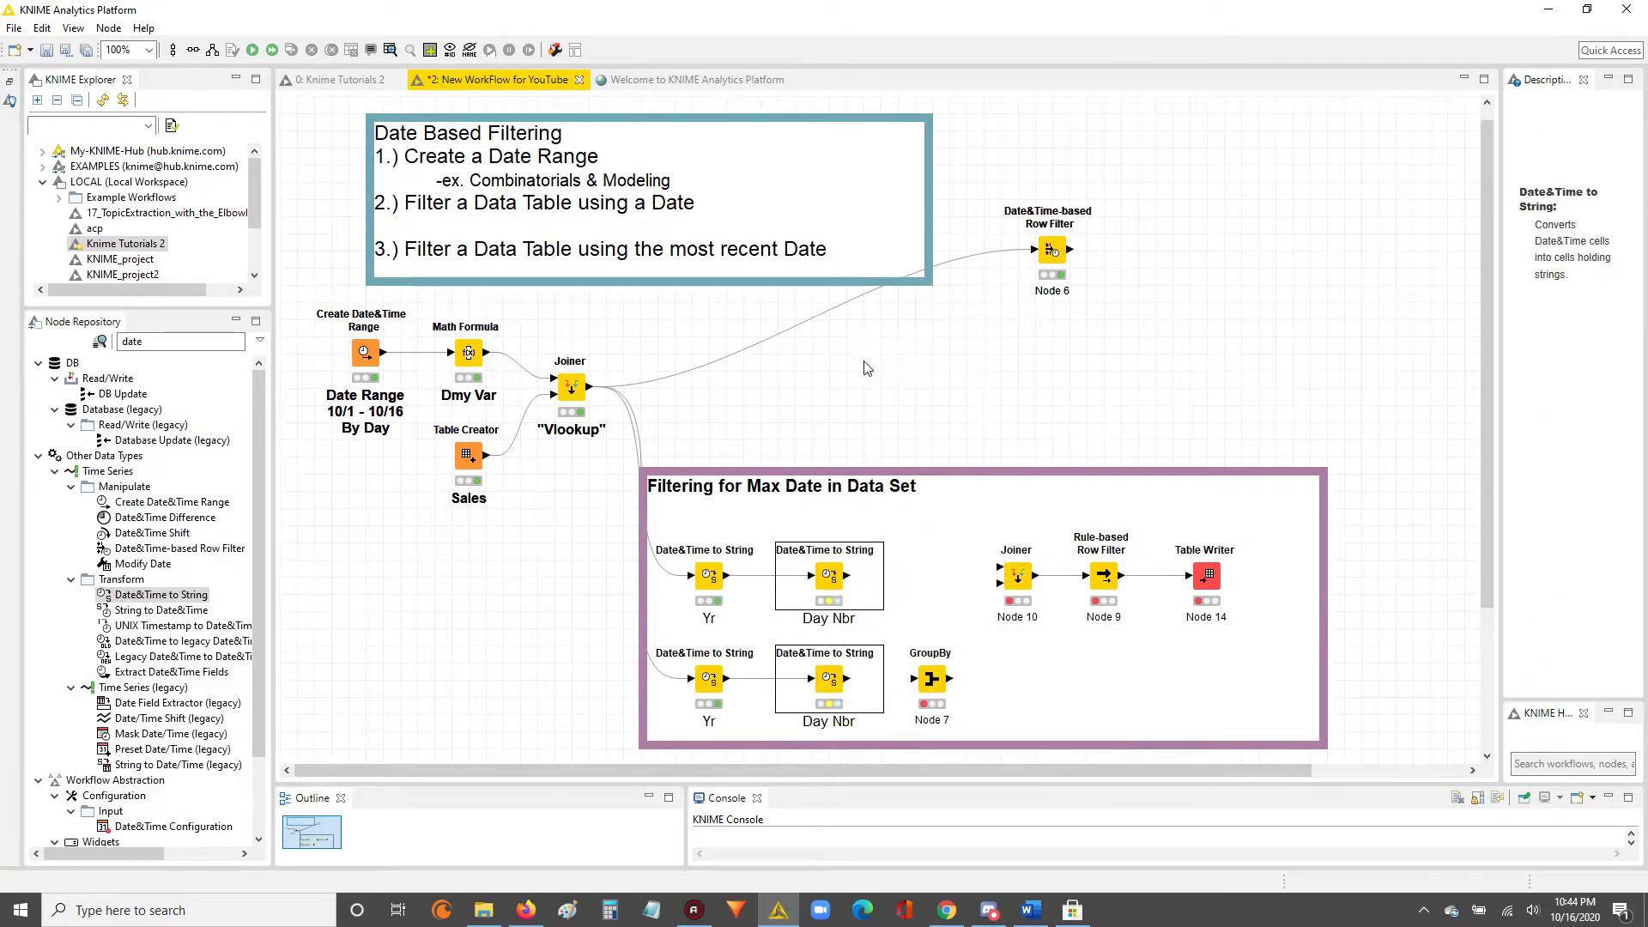
click(830, 679)
right_click(830, 678)
click(867, 677)
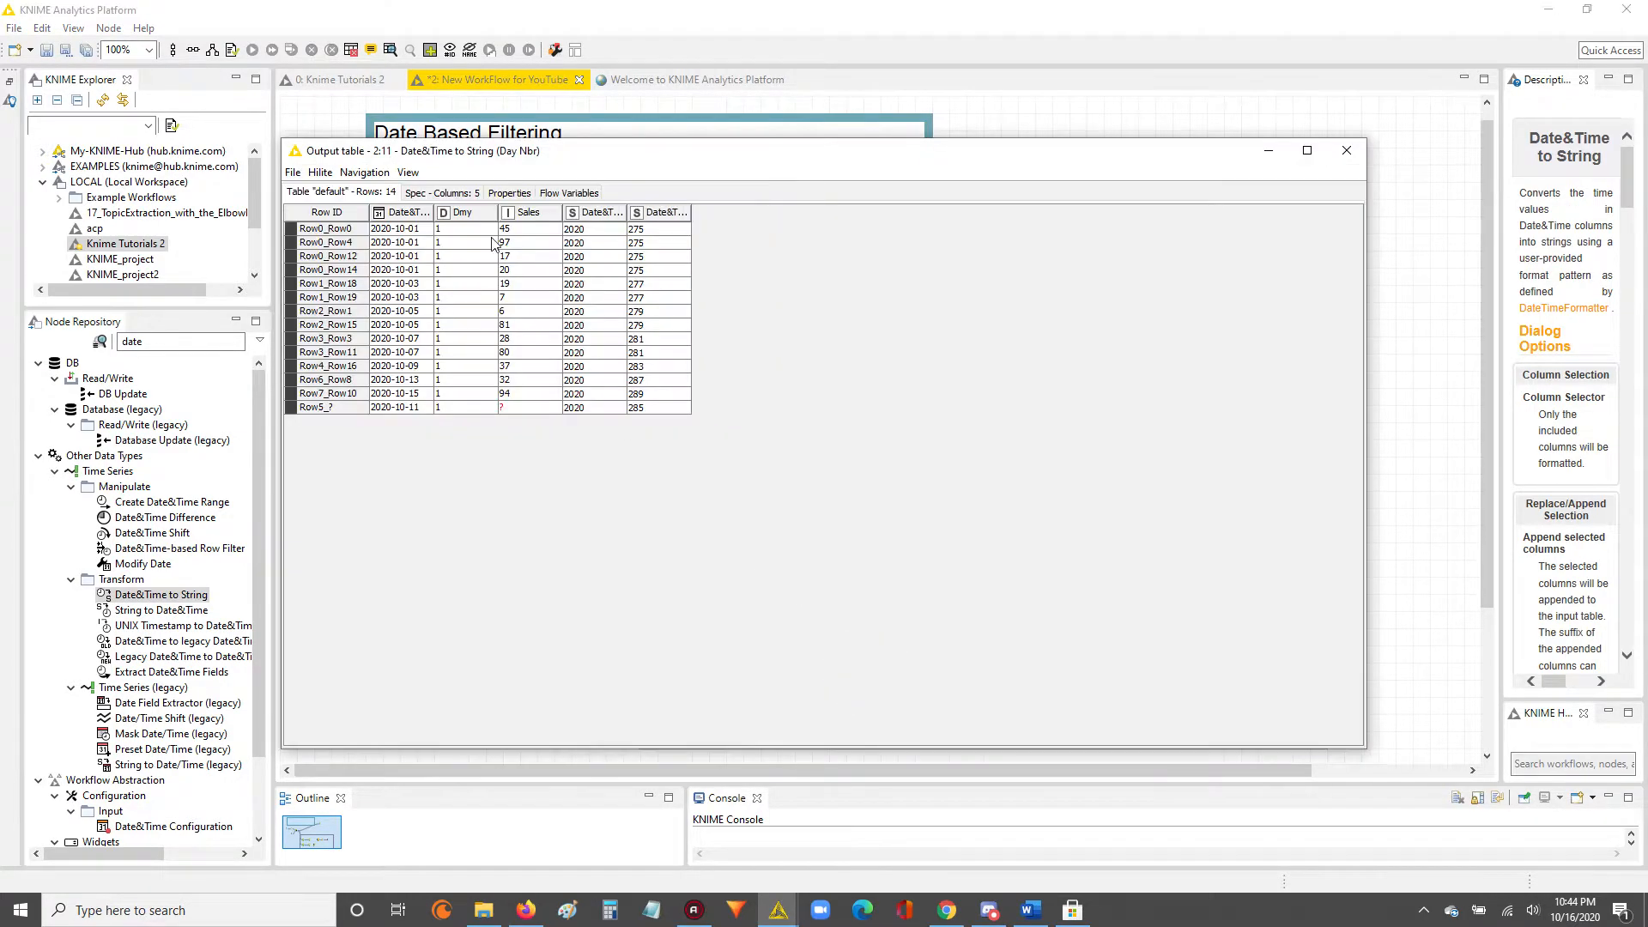
Widen the Date&Time(Day Nbr) and Date&Time columns, and sort the output table ascending by Date&Time.
drag(691, 212, 789, 212)
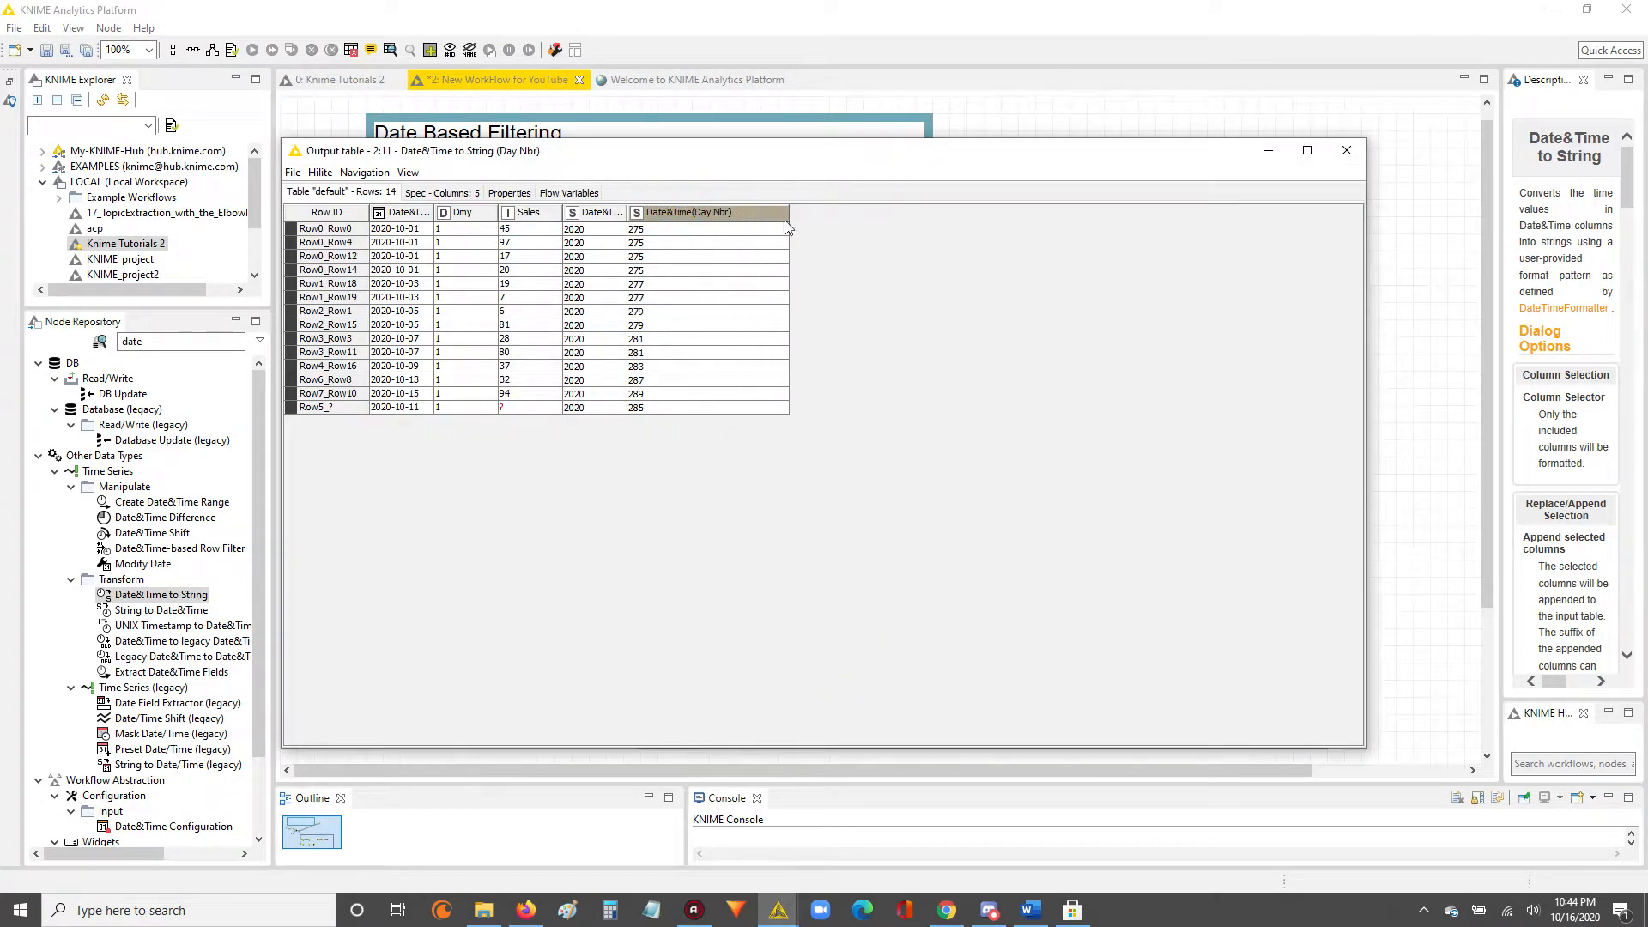
click(421, 213)
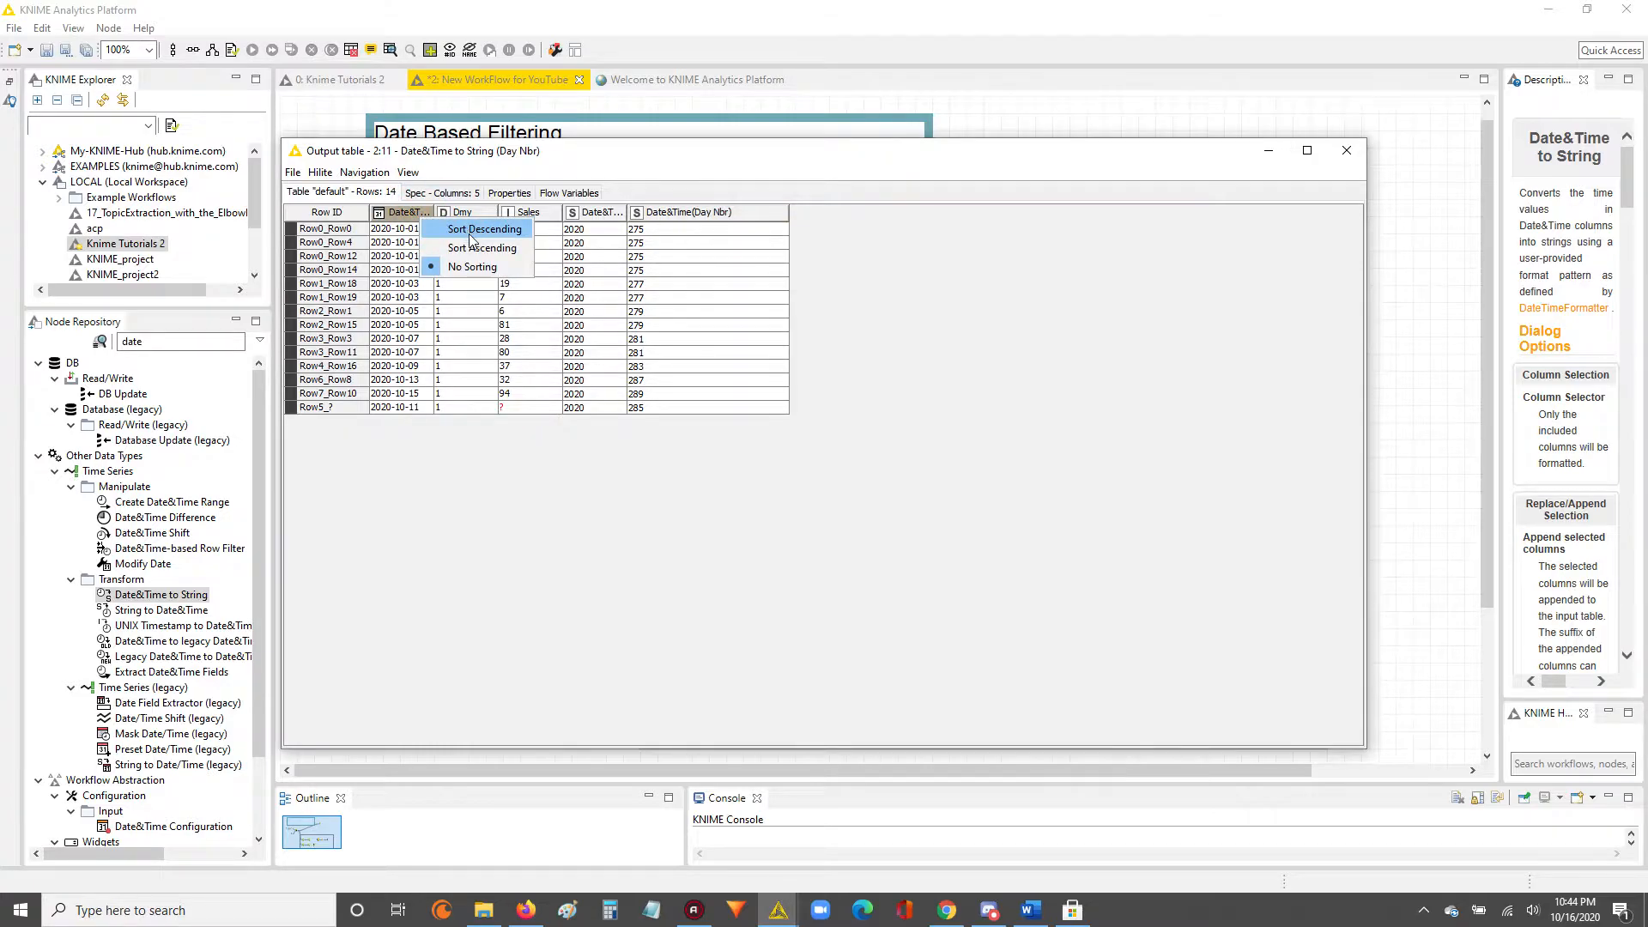
click(474, 247)
drag(435, 213, 739, 240)
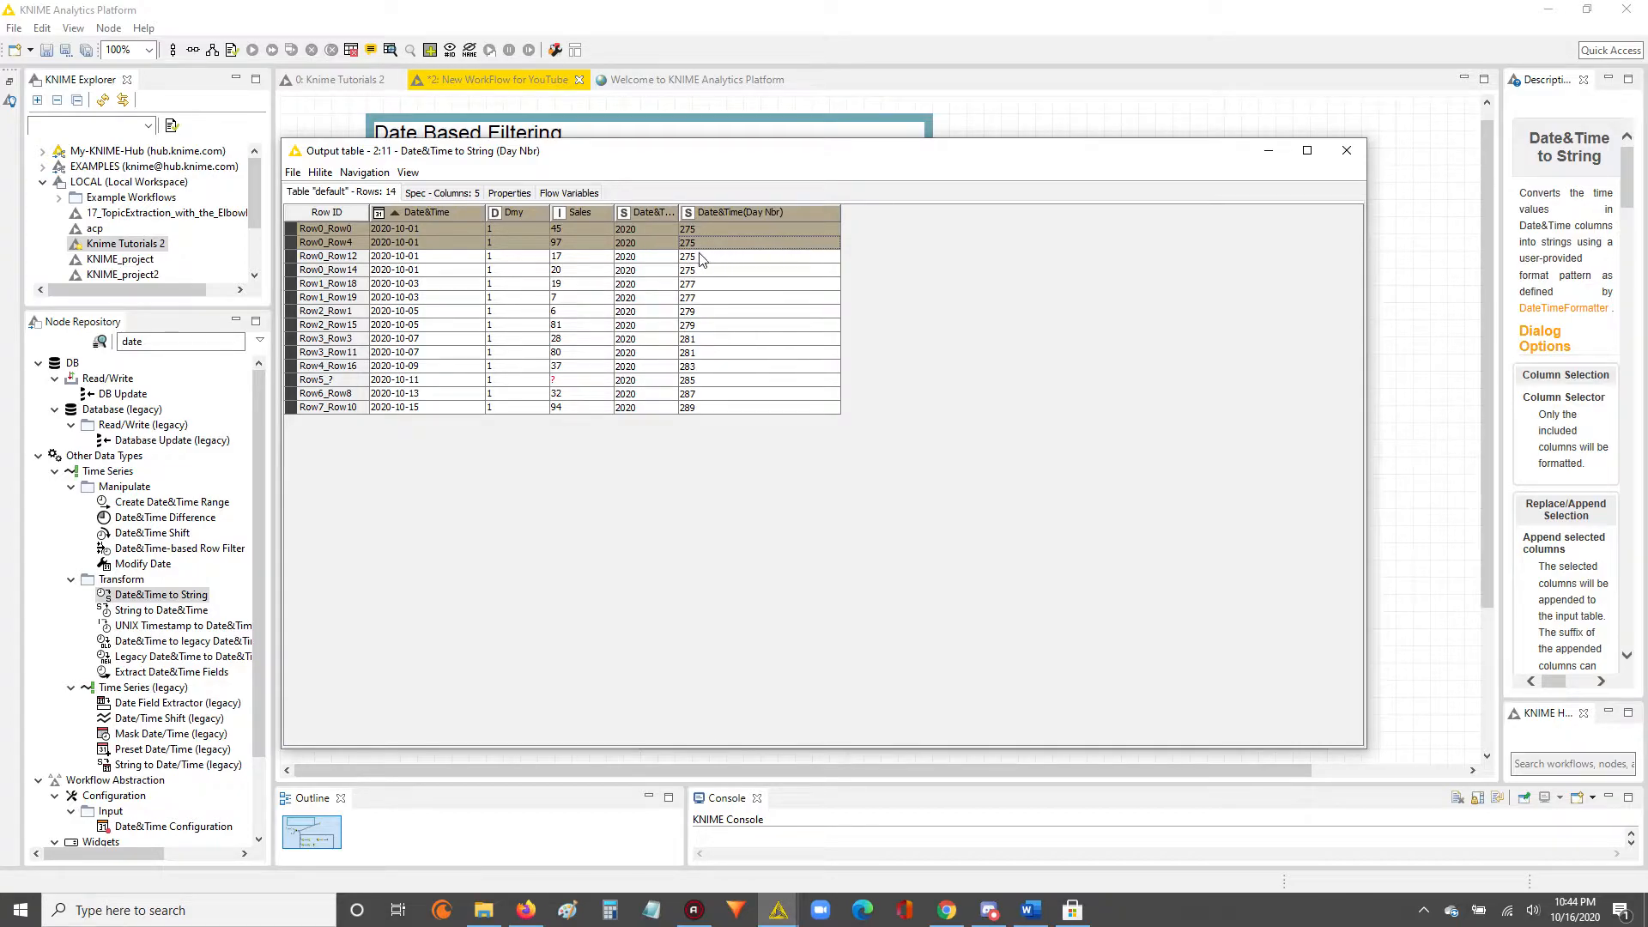
Compare the dates with their day numbers row by row in the sorted output table, and close it.
drag(424, 242, 731, 257)
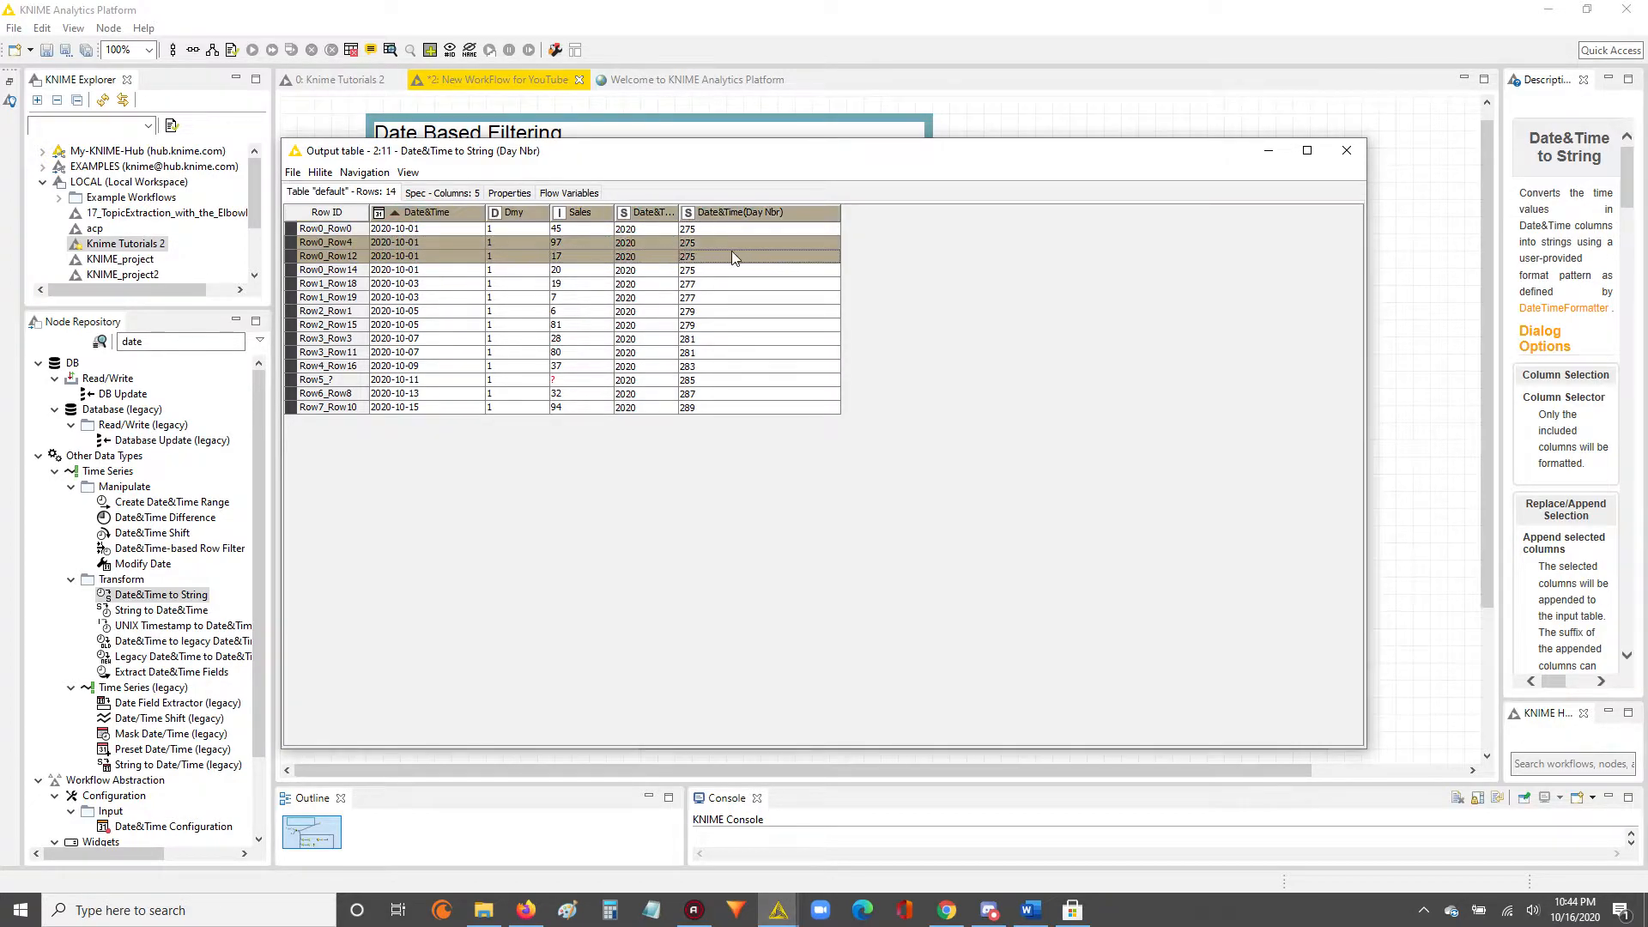
ctrl+click(734, 256)
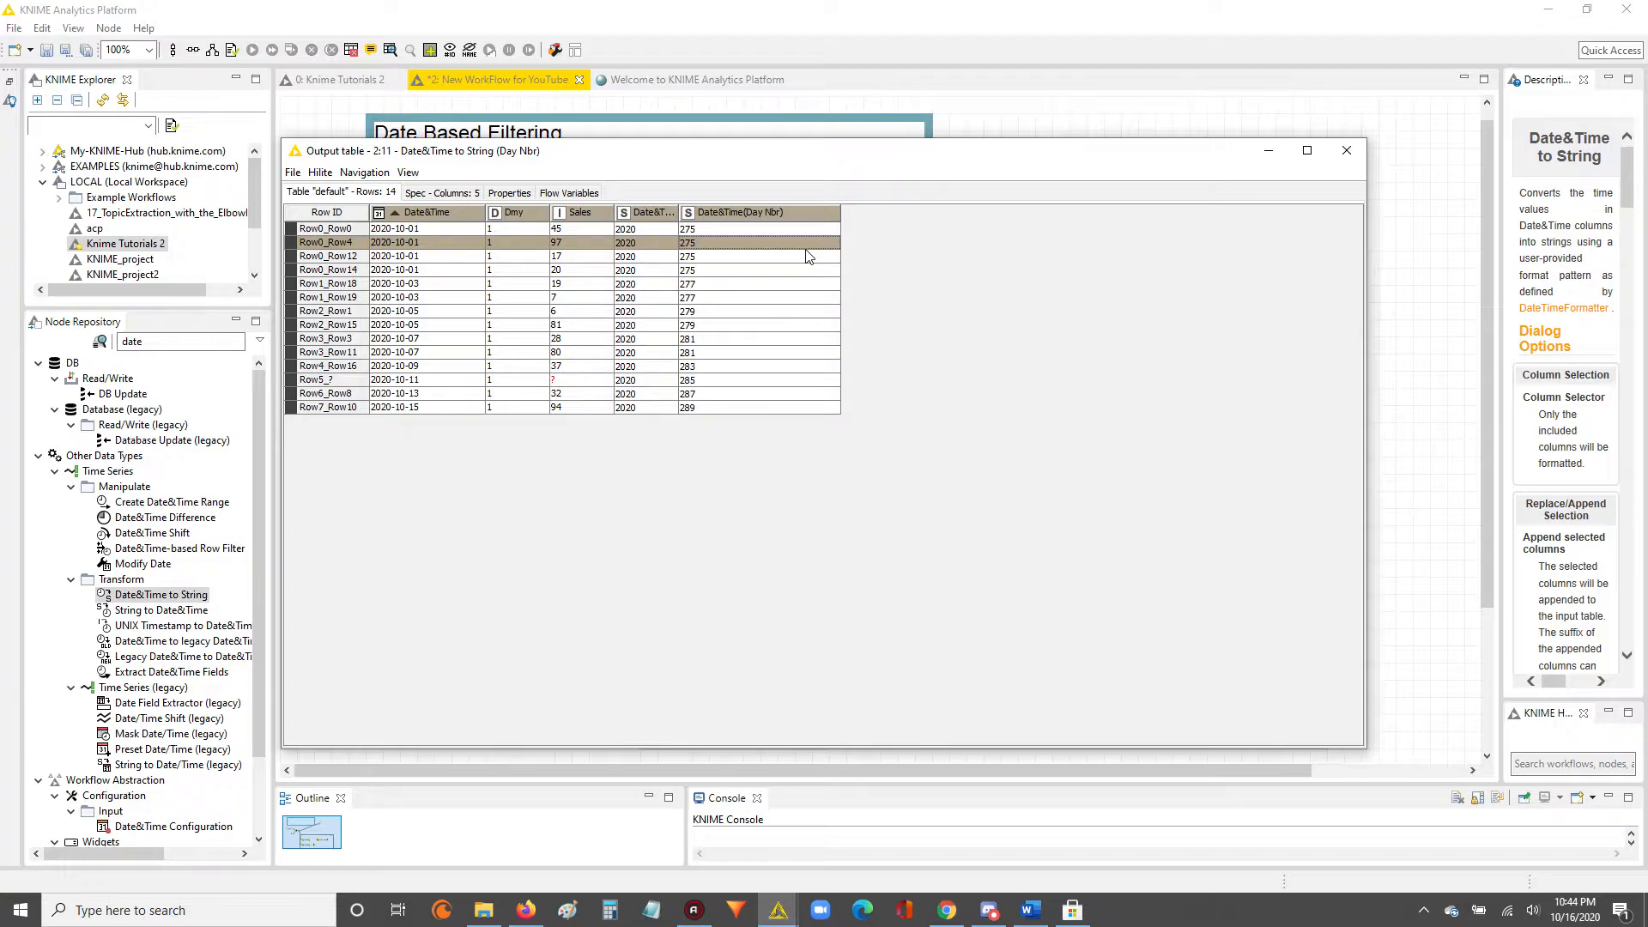
ctrl+click(807, 256)
ctrl+click(807, 271)
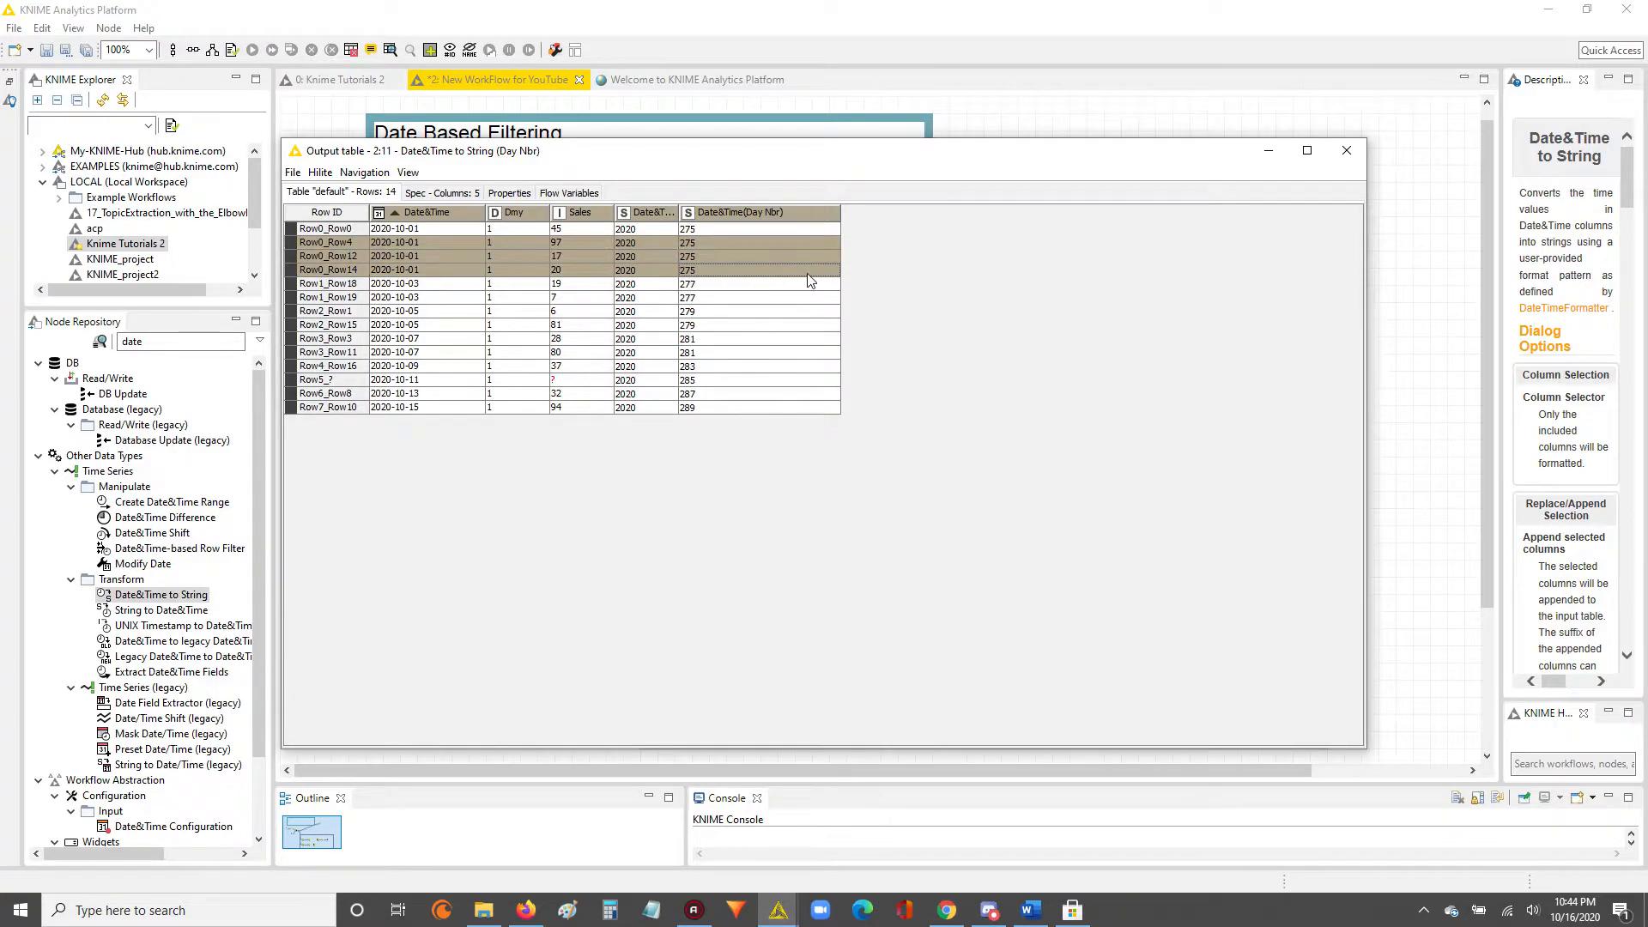
ctrl+click(807, 283)
ctrl+click(807, 282)
ctrl+click(806, 283)
drag(805, 281, 811, 422)
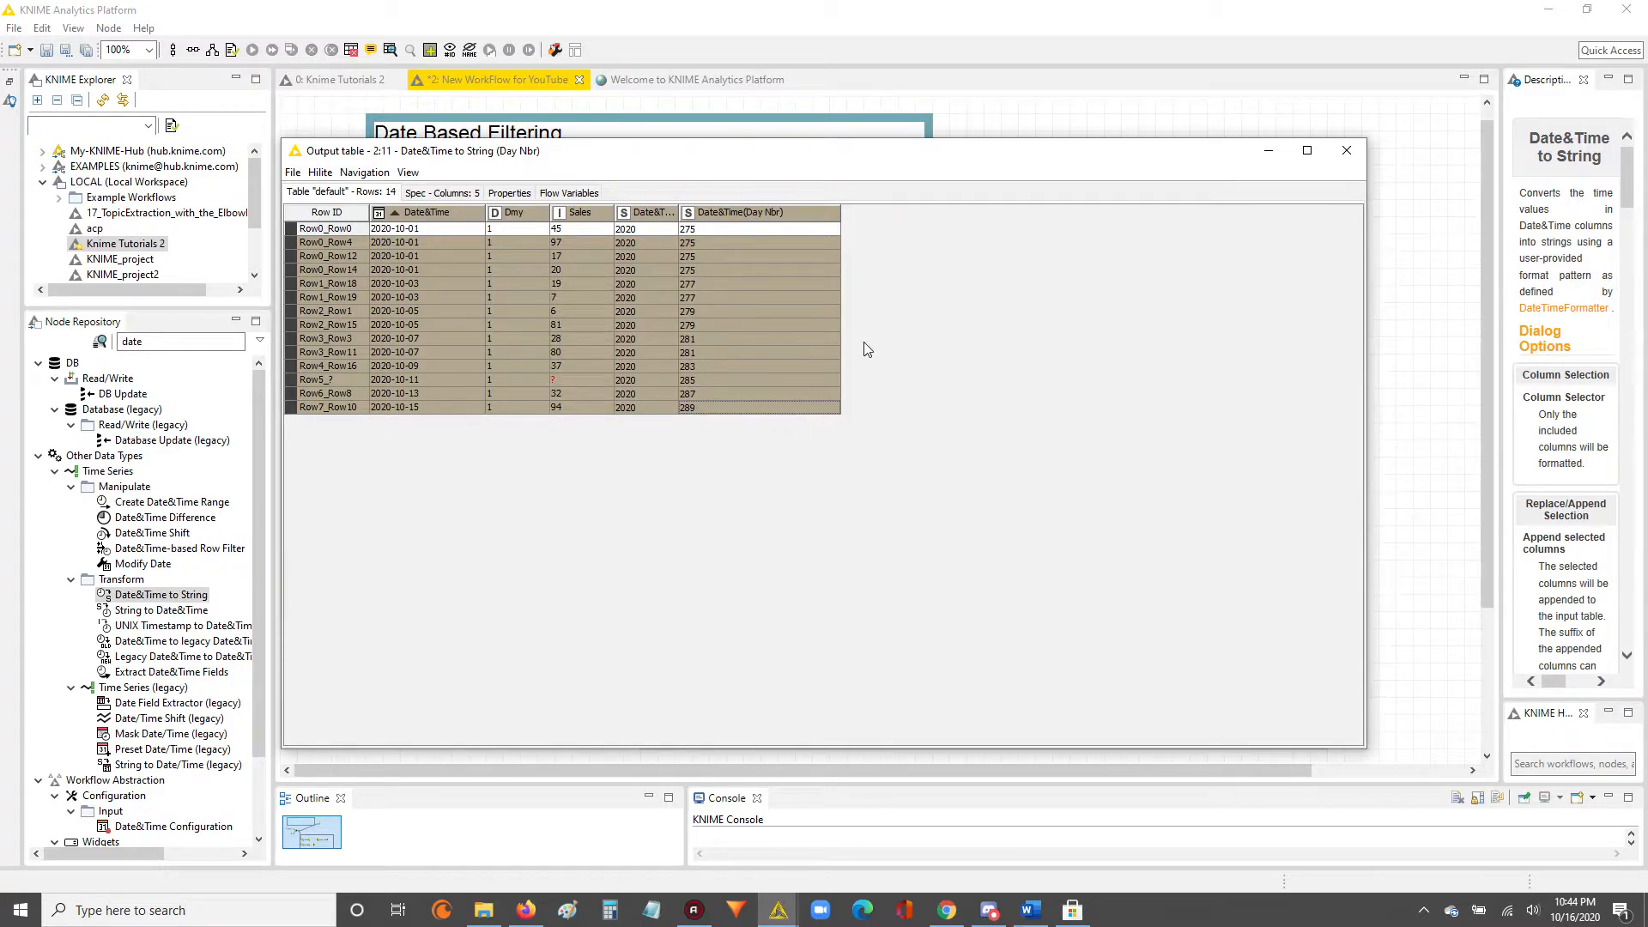
drag(729, 230, 723, 410)
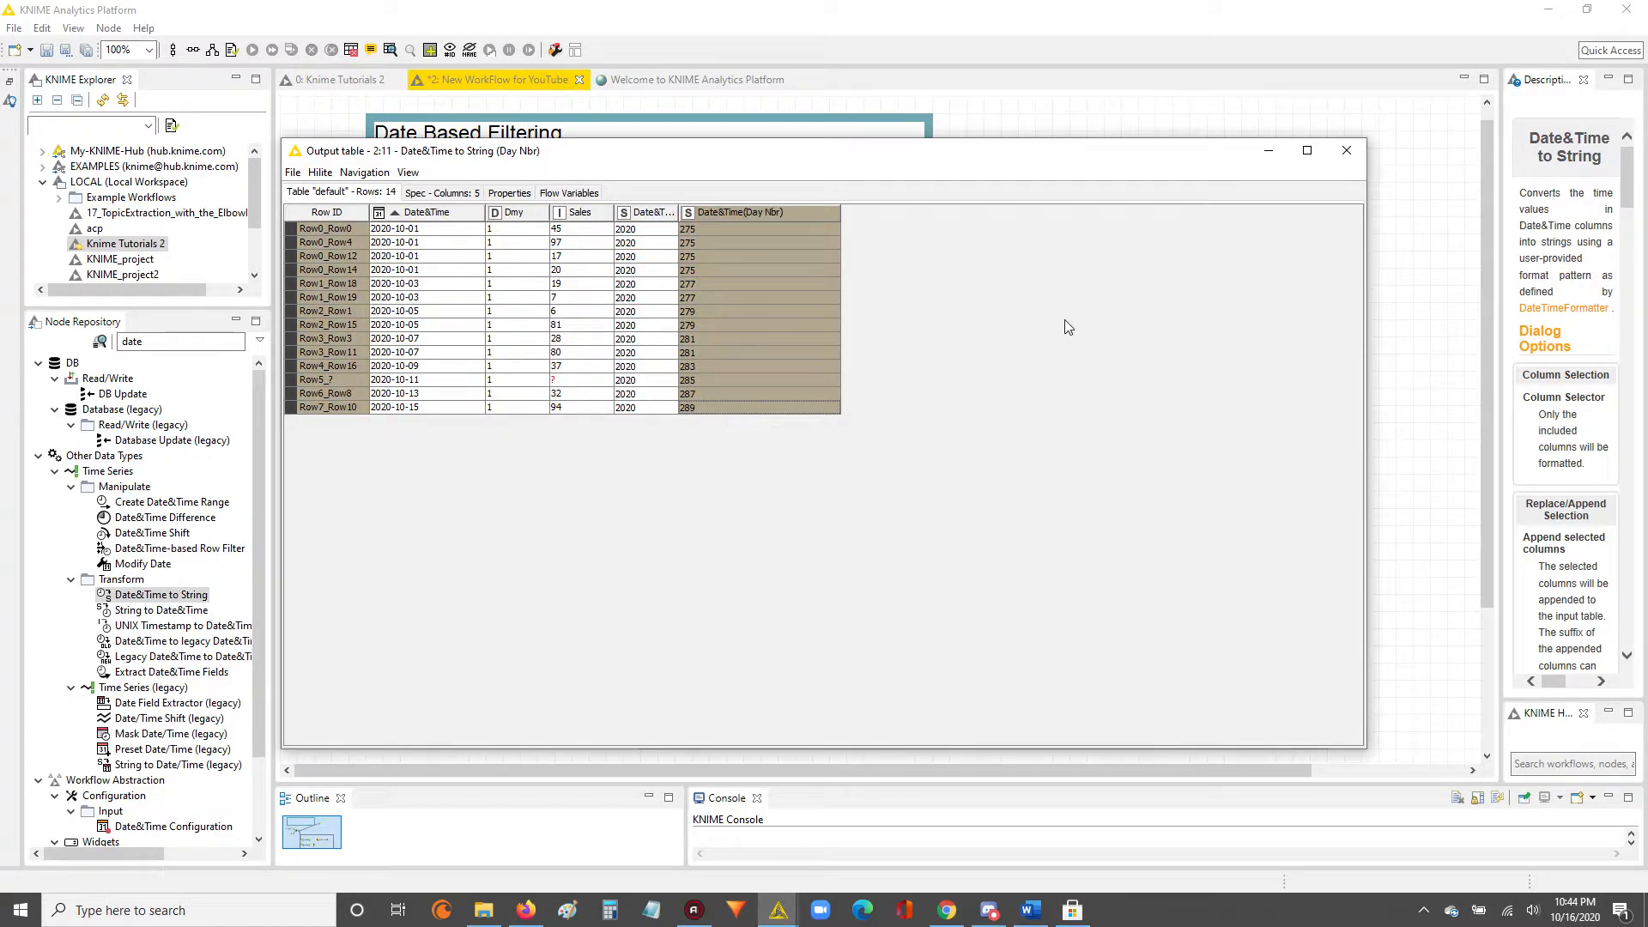
click(1346, 151)
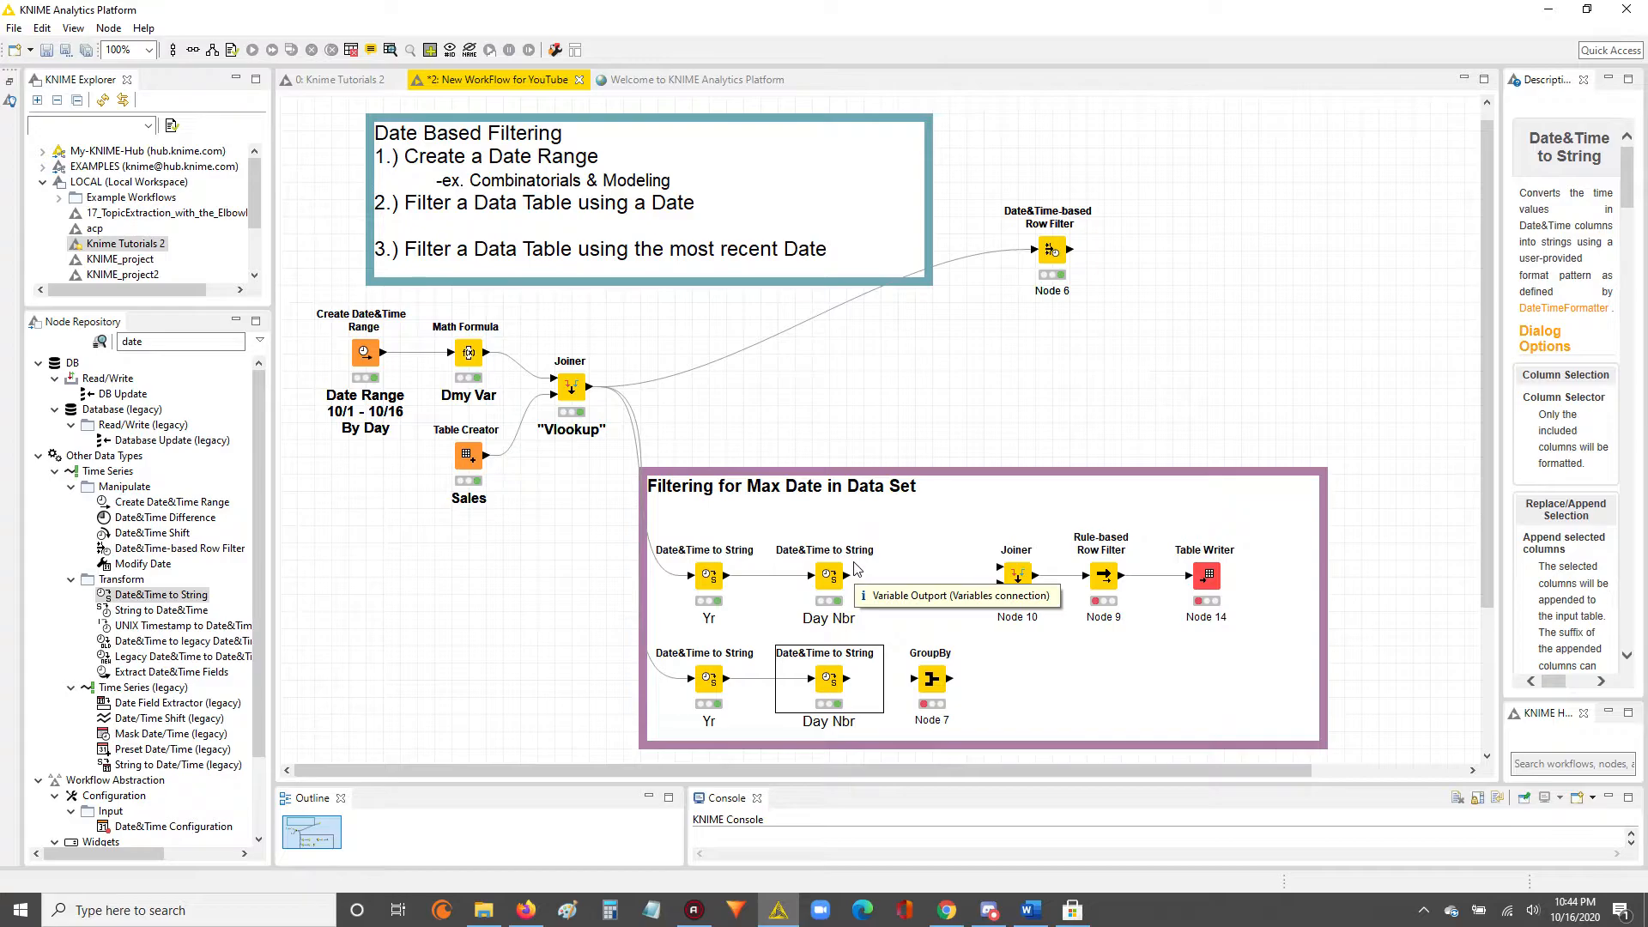
Examine the original columns and the appended year and day number columns in the upper "Day Nbr" node's output table.
click(702, 577)
click(824, 581)
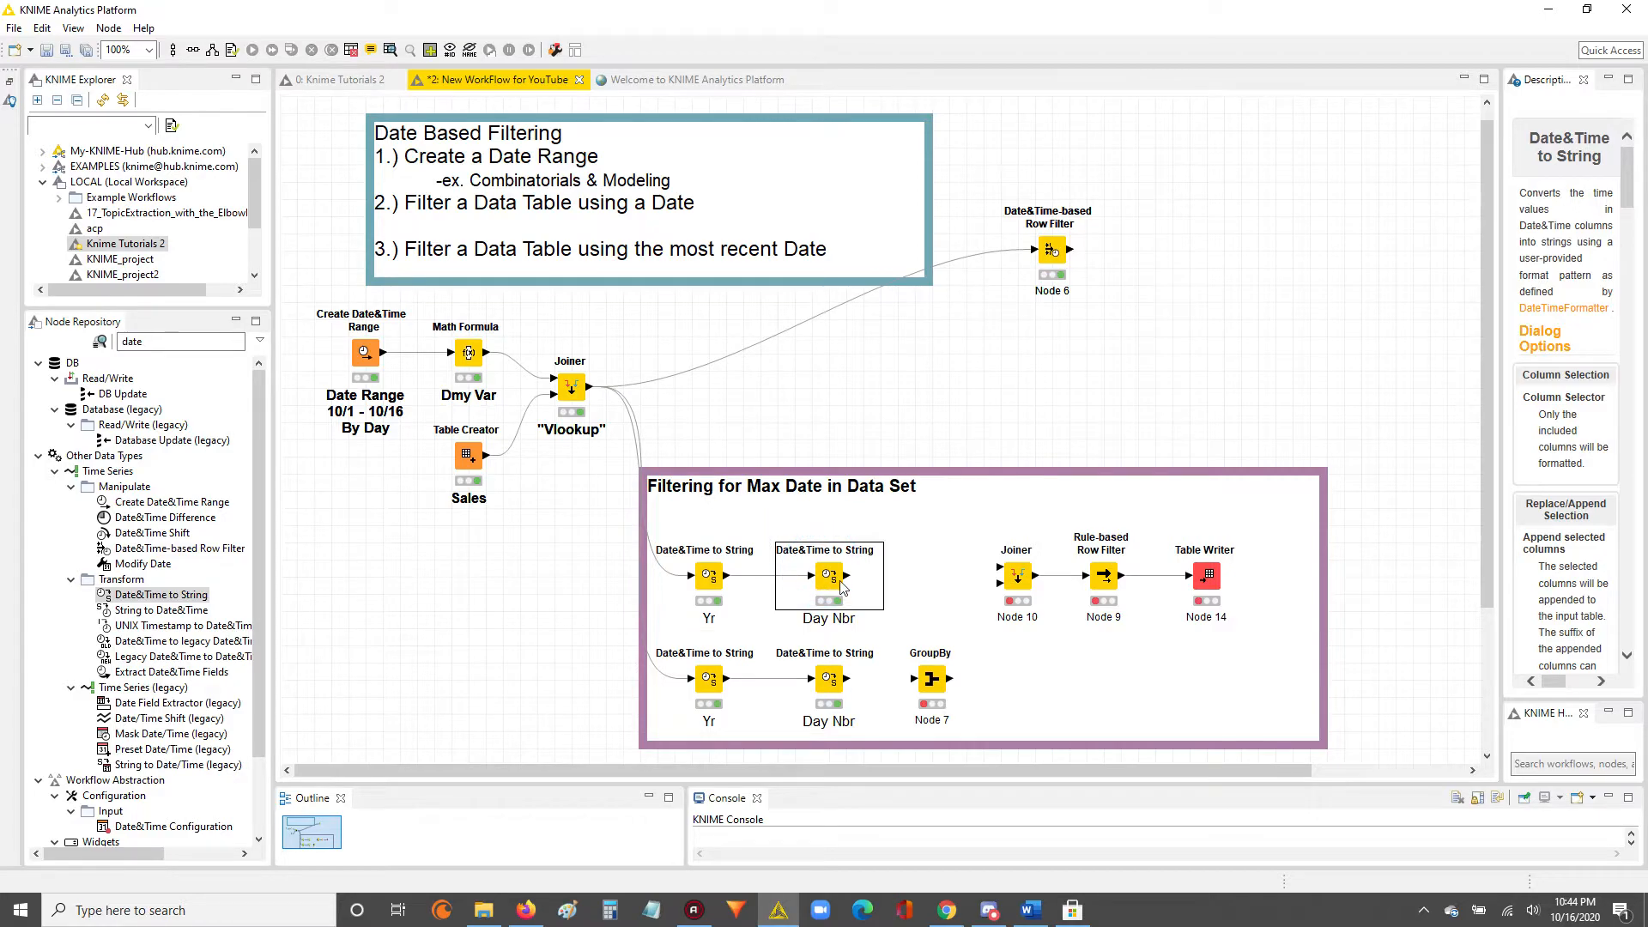
right_click(830, 583)
click(858, 567)
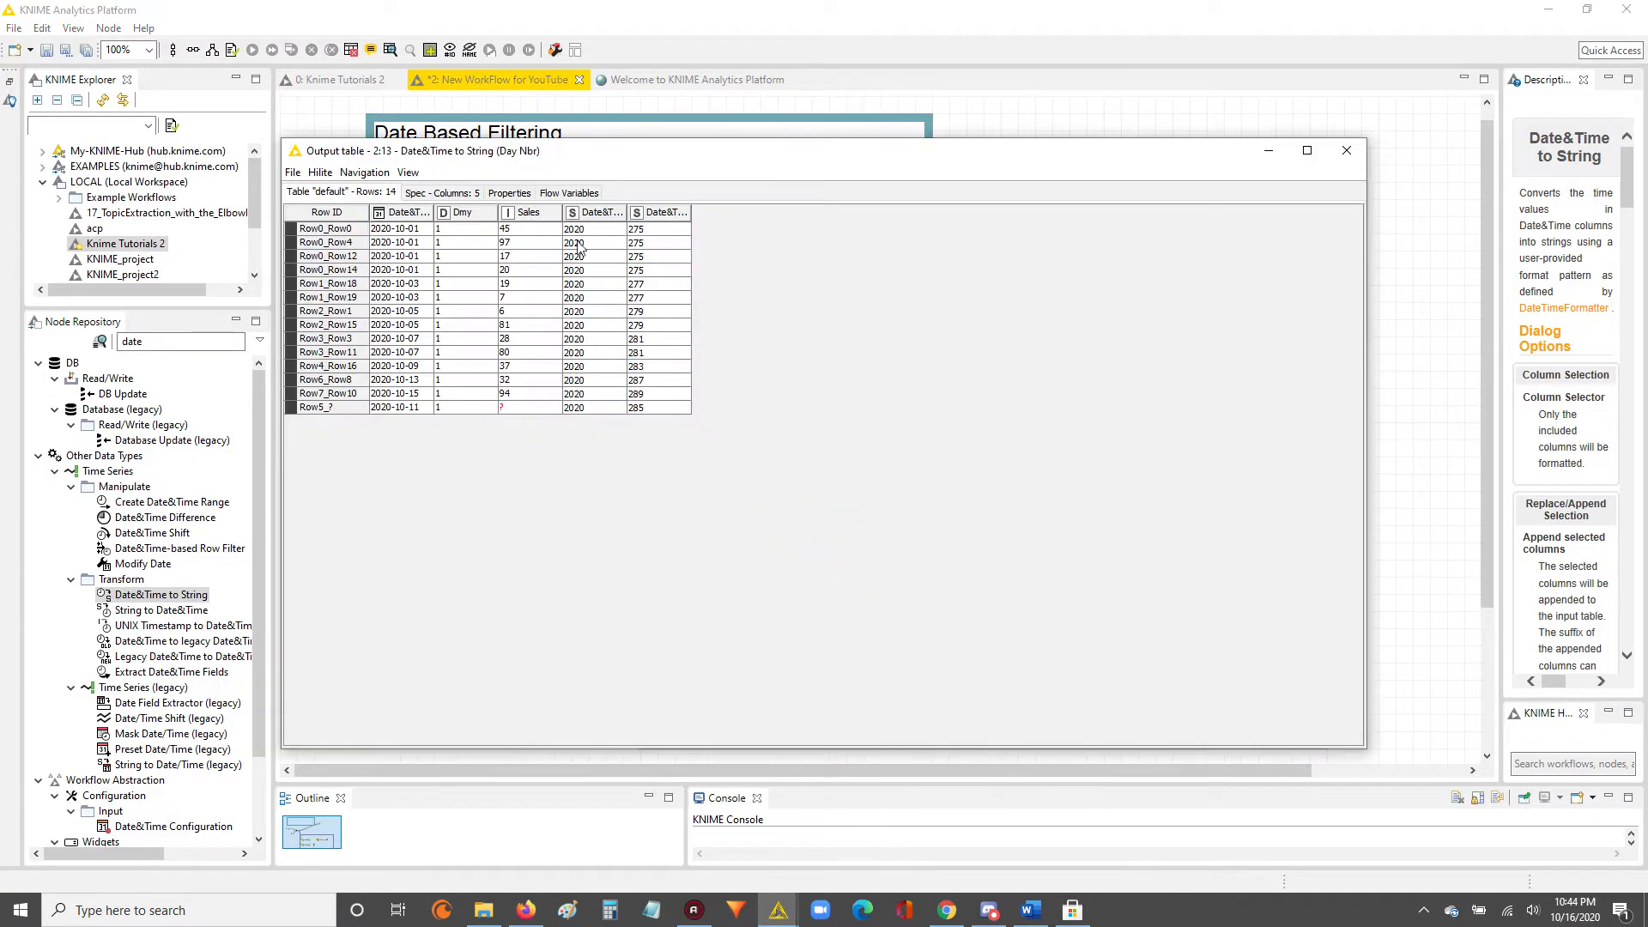
drag(654, 182, 549, 124)
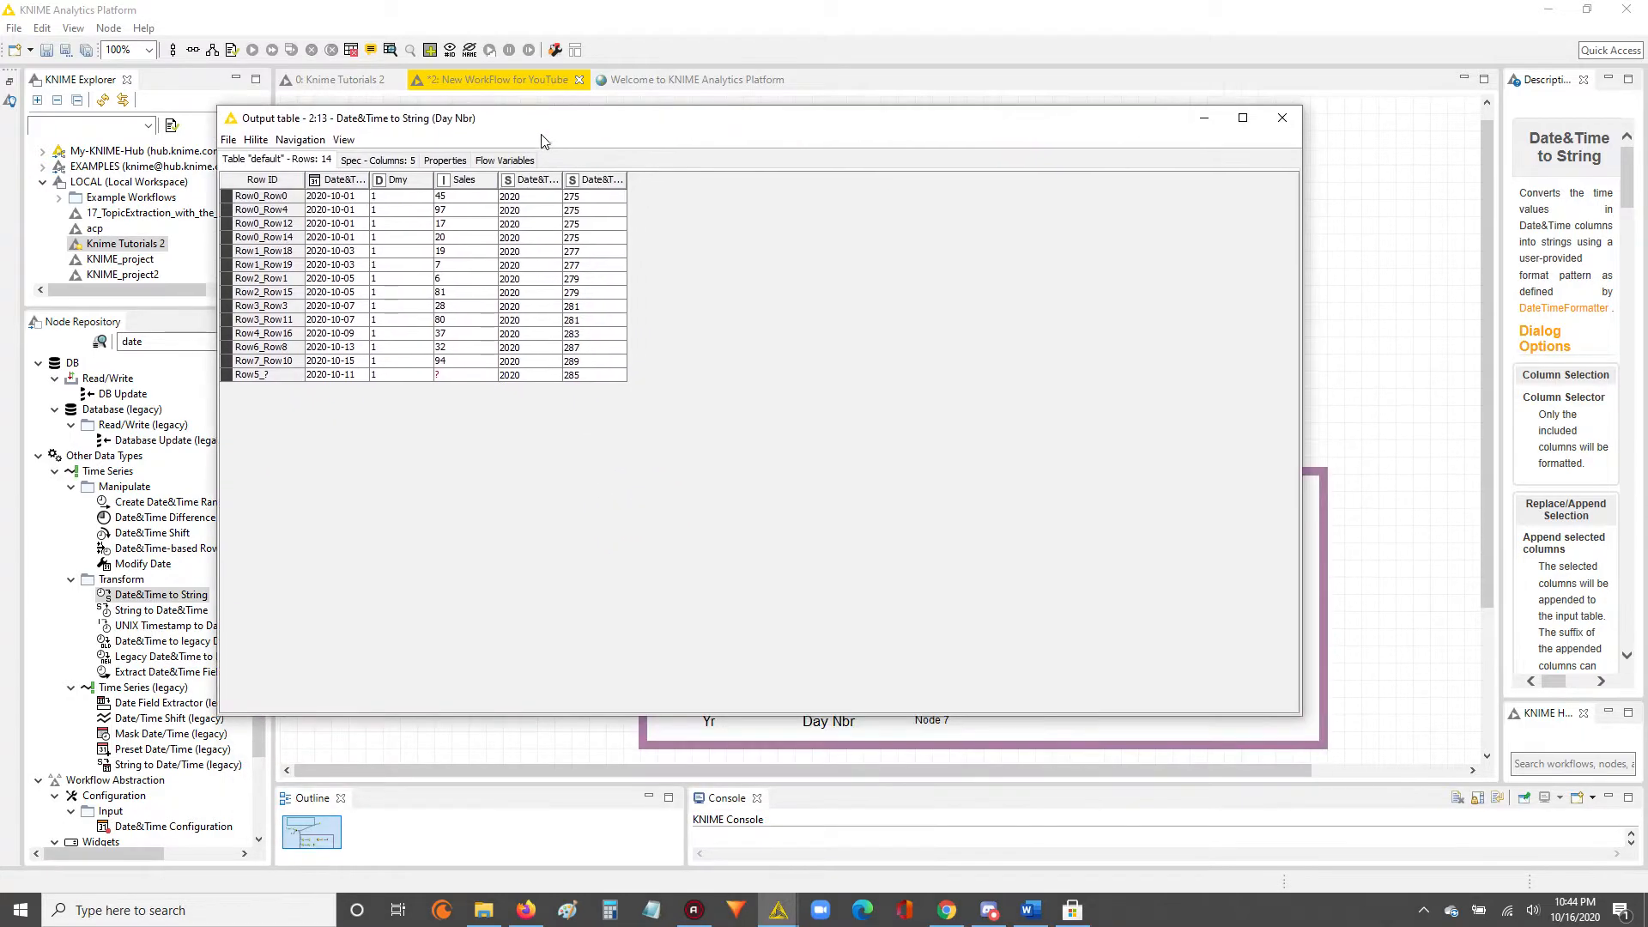
drag(339, 197, 493, 376)
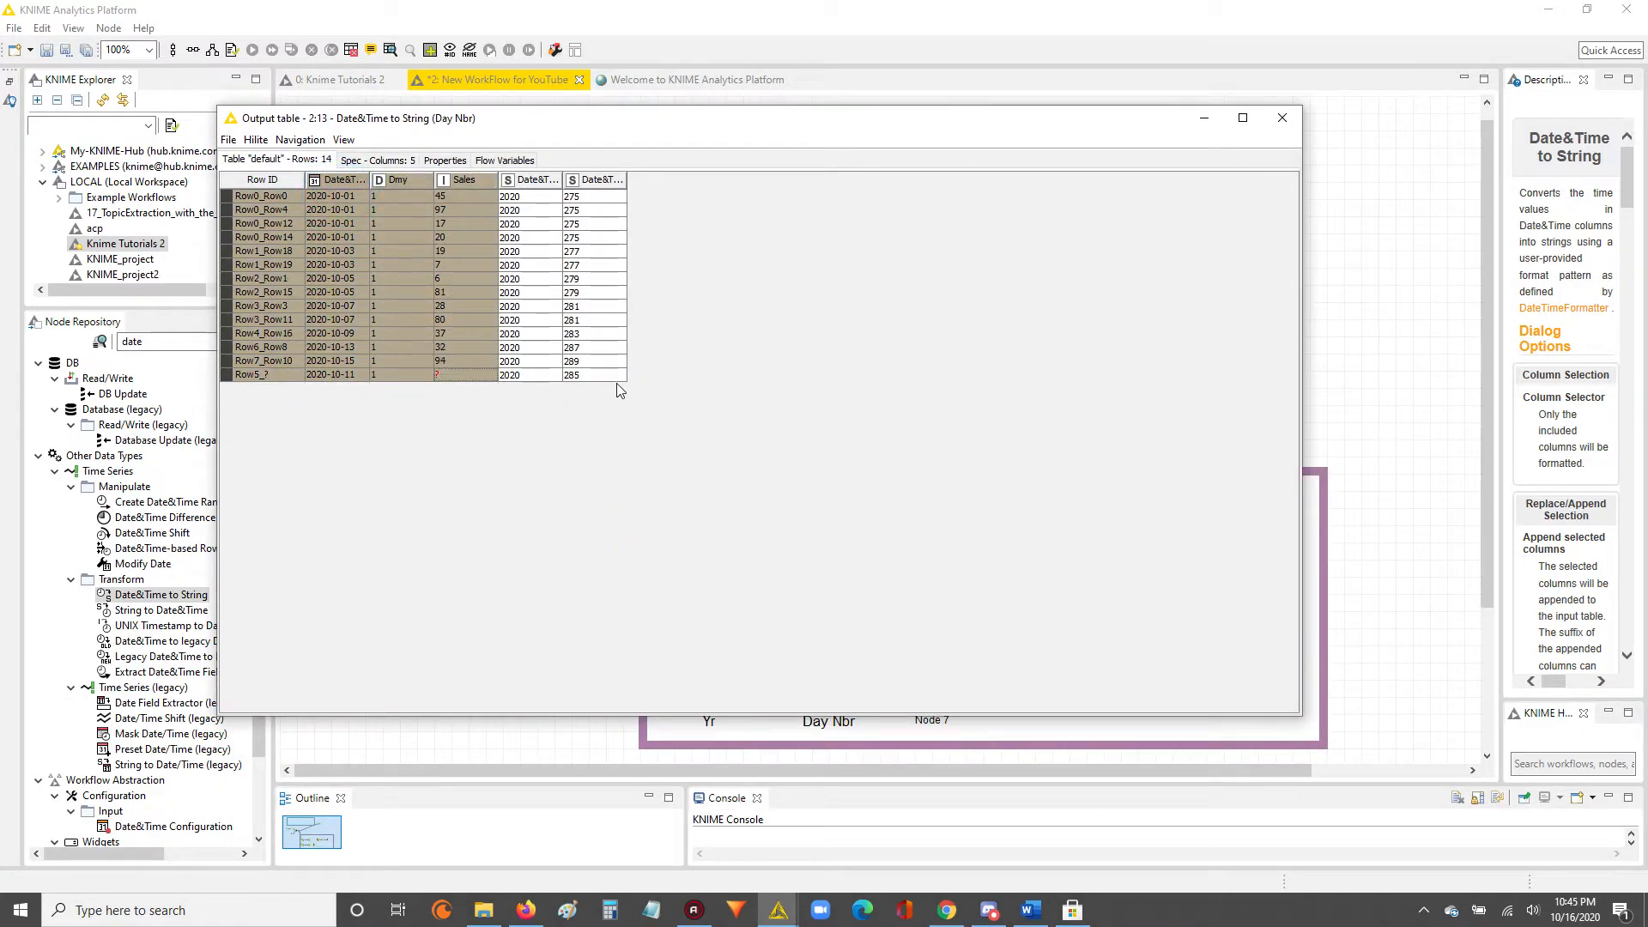
drag(537, 306, 594, 316)
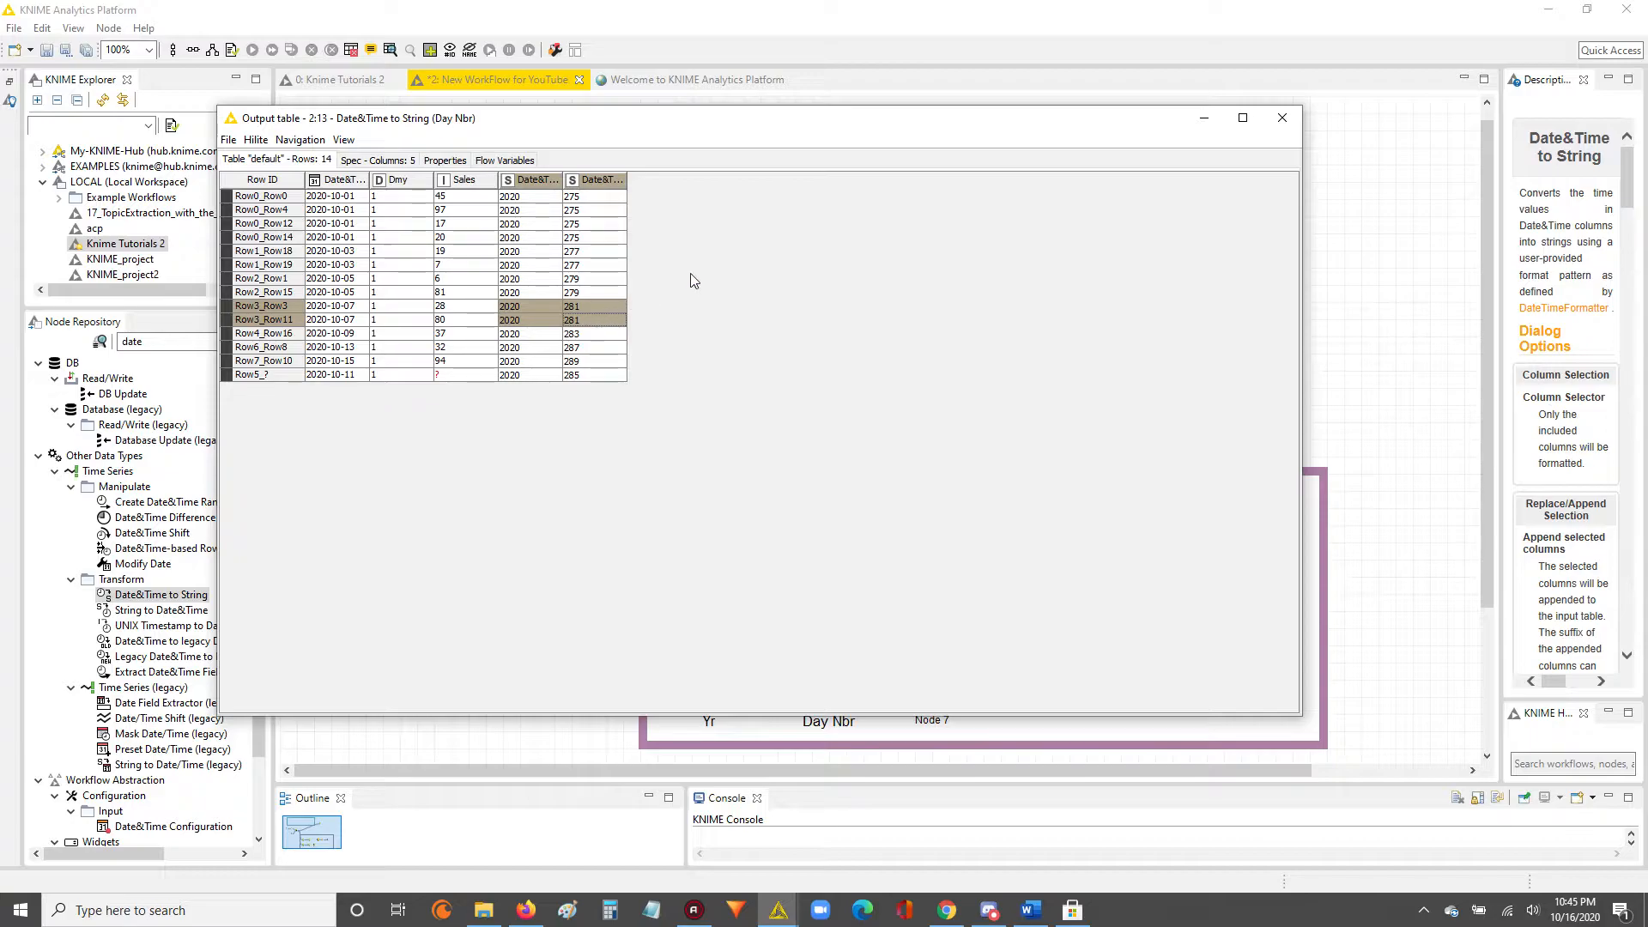
click(1281, 118)
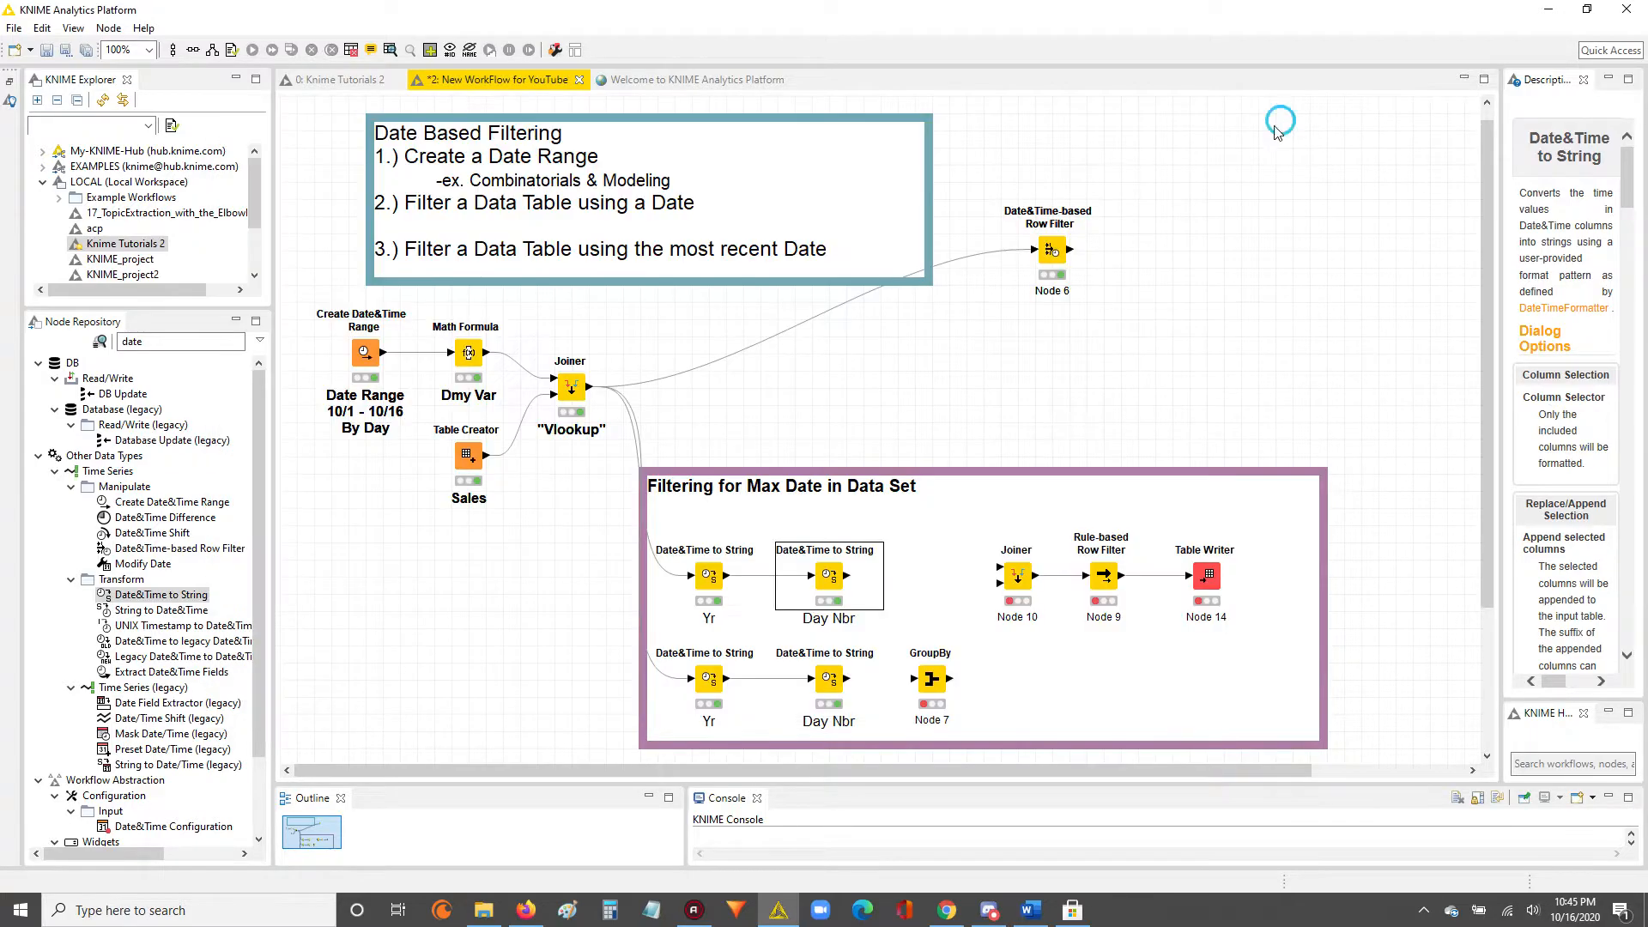
Reopen the lower "Day Nbr" node's output table to check its rows against the upper branch.
right_click(836, 685)
click(885, 671)
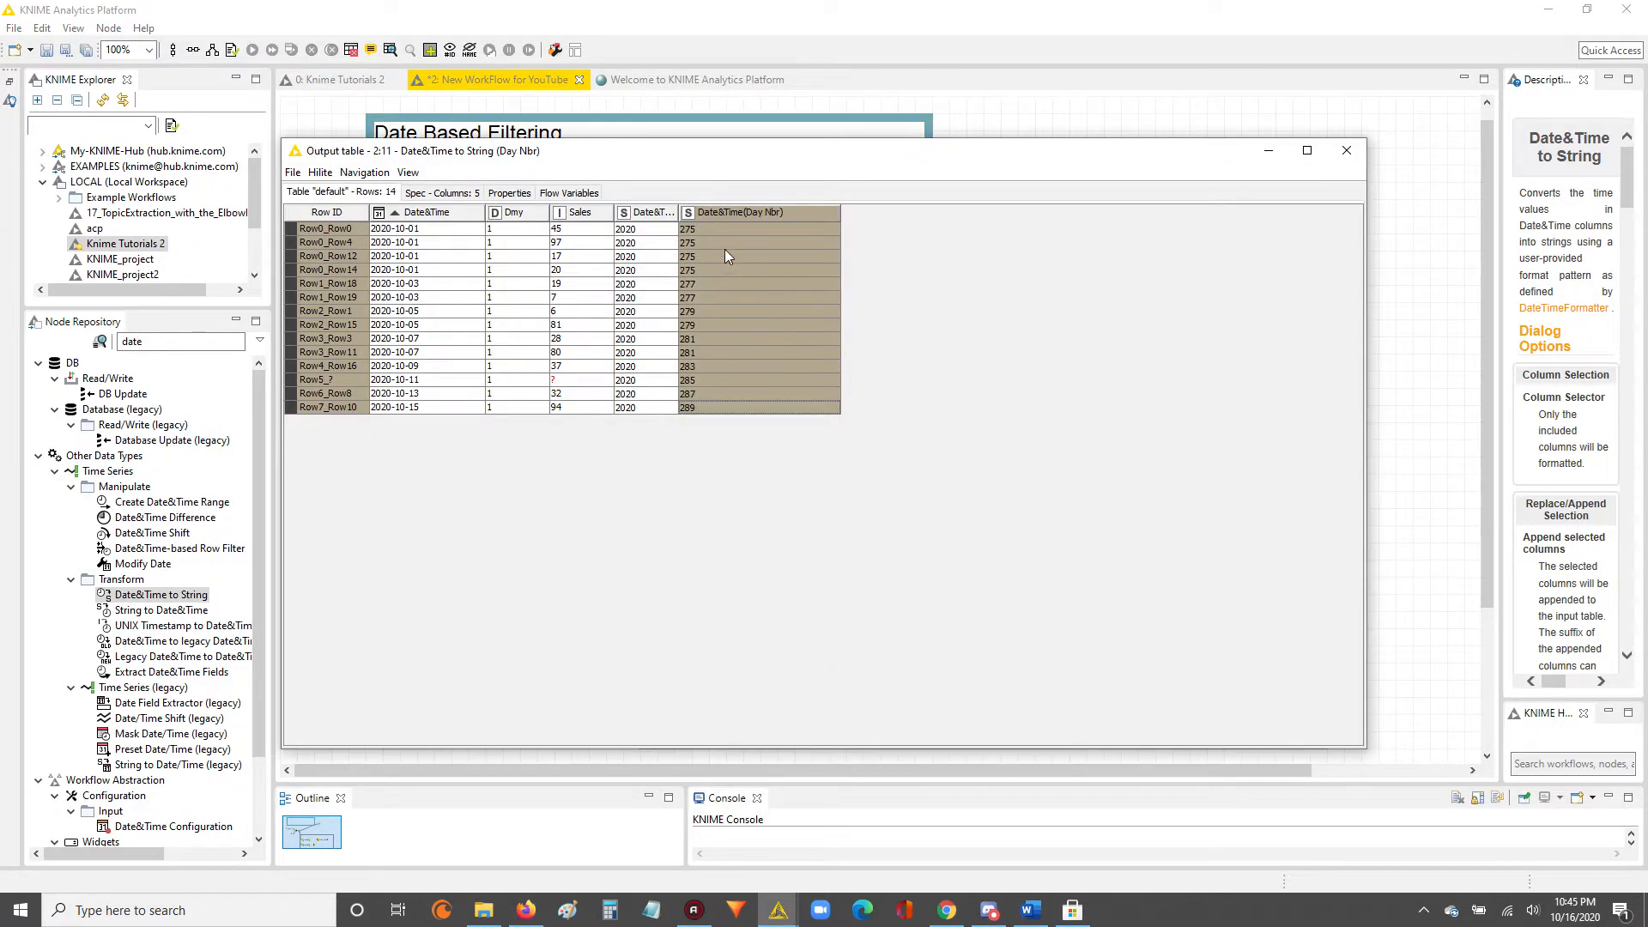
drag(429, 285, 776, 411)
drag(422, 255, 802, 407)
click(1346, 150)
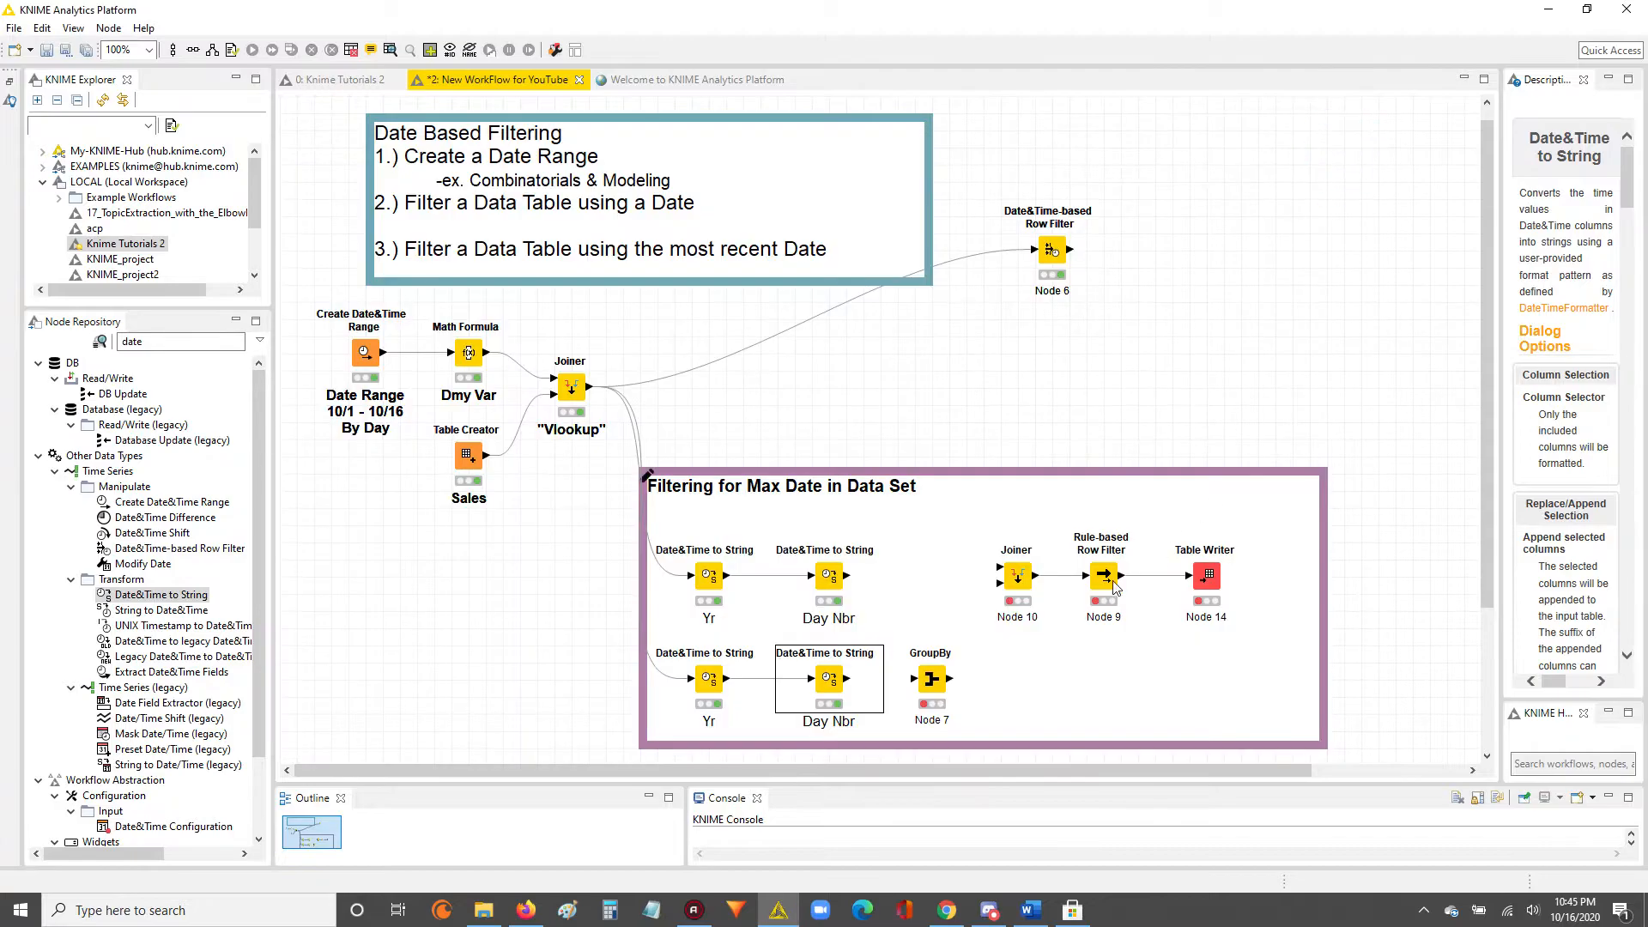
Connect the lower "Day Nbr" node's output to the GroupBy node and open GroupBy's manual aggregation settings.
drag(847, 679, 933, 682)
double_click(932, 680)
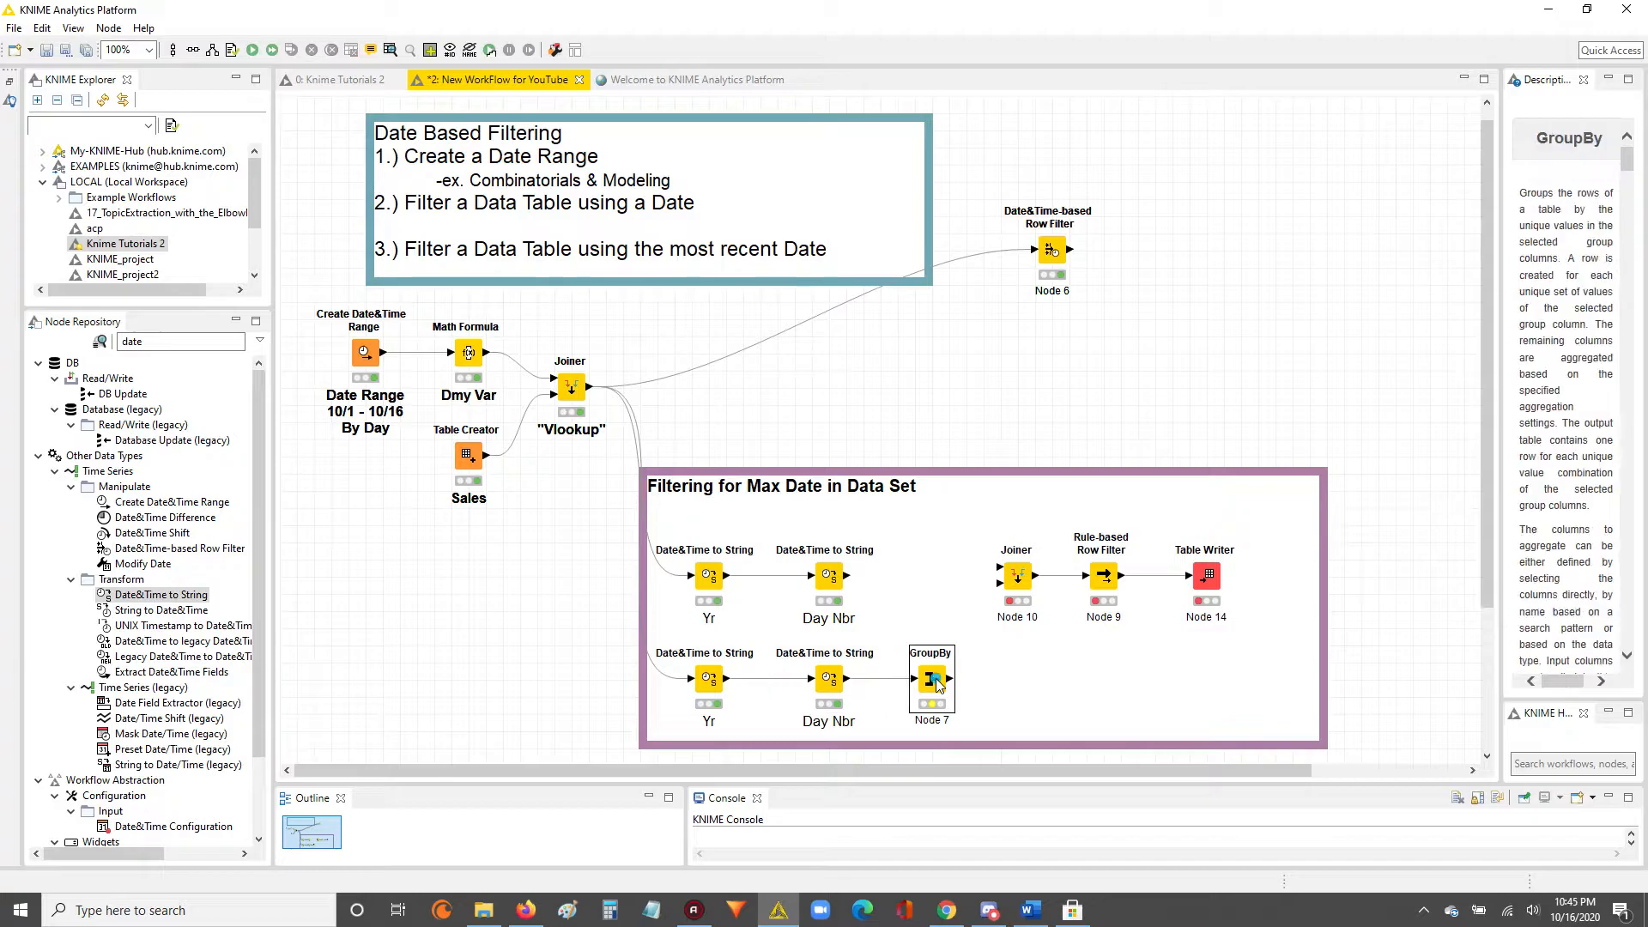
click(522, 247)
click(587, 247)
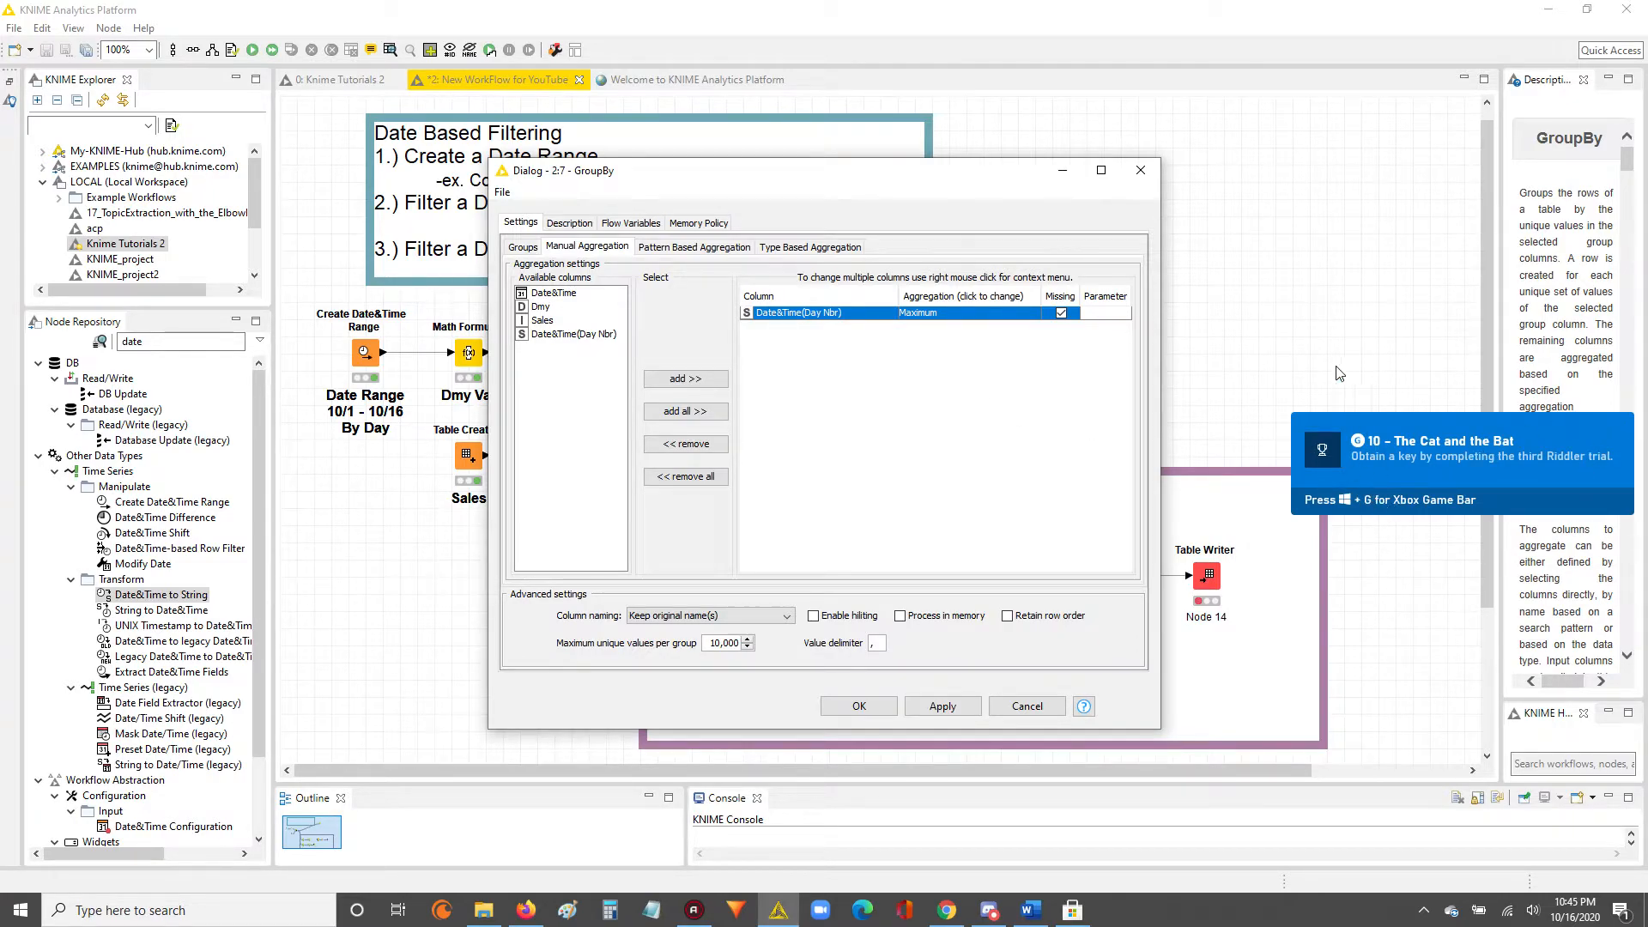
drag(813, 158, 813, 159)
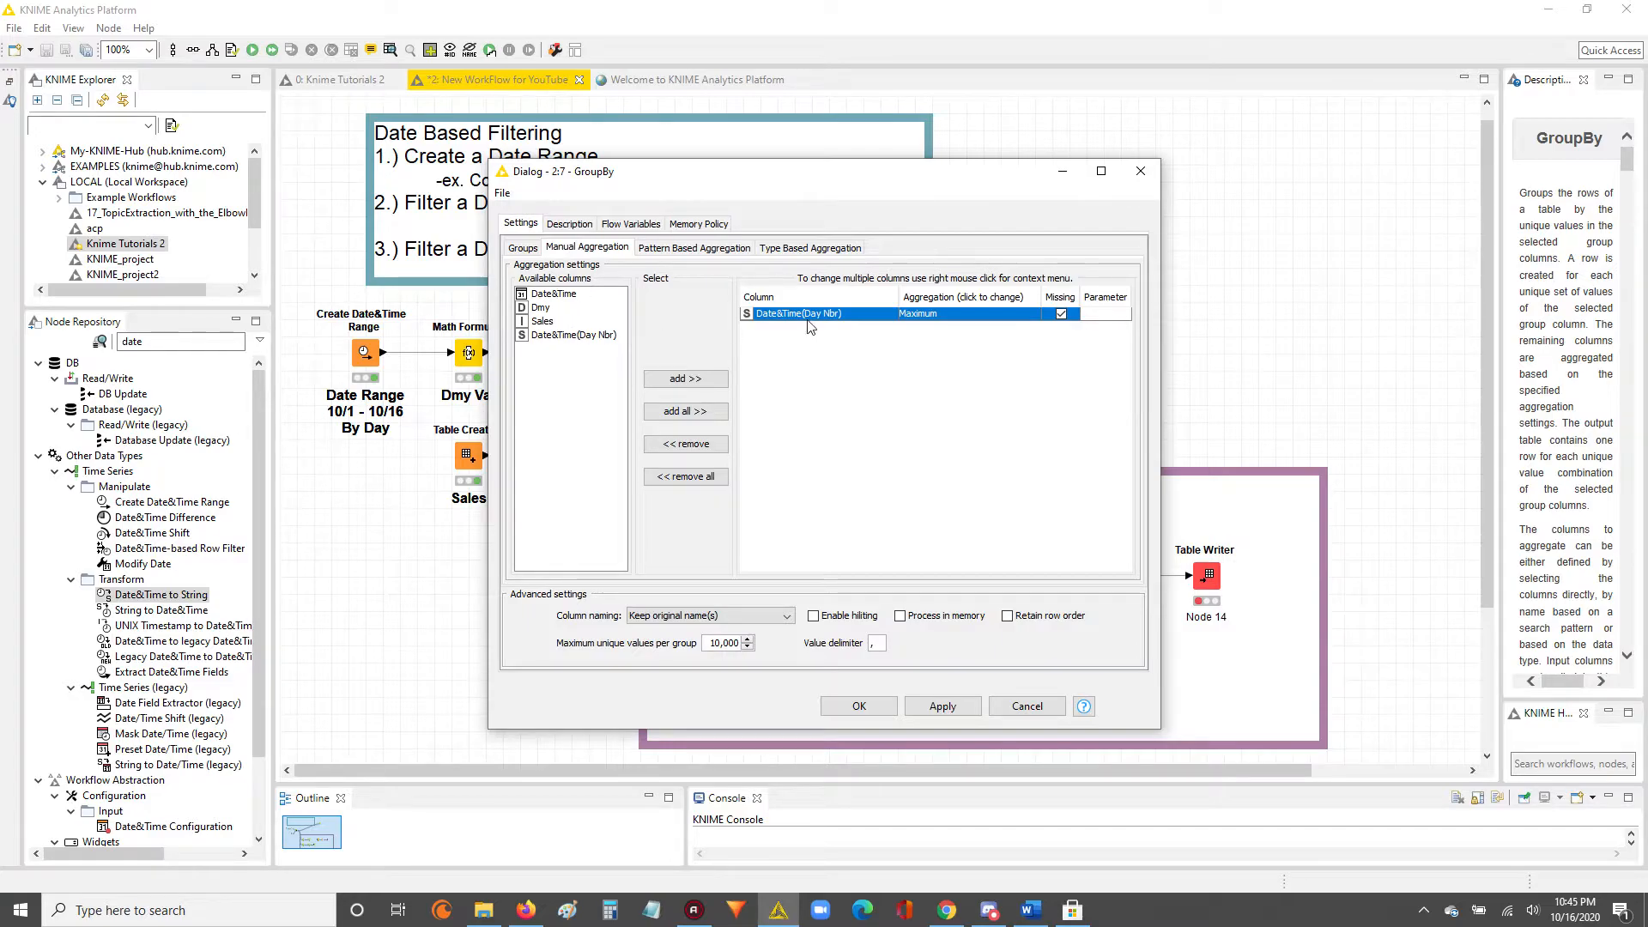
Remove the existing Date&Time(Day Nbr) aggregation, then add the column again with Maximum as its aggregation method.
click(588, 335)
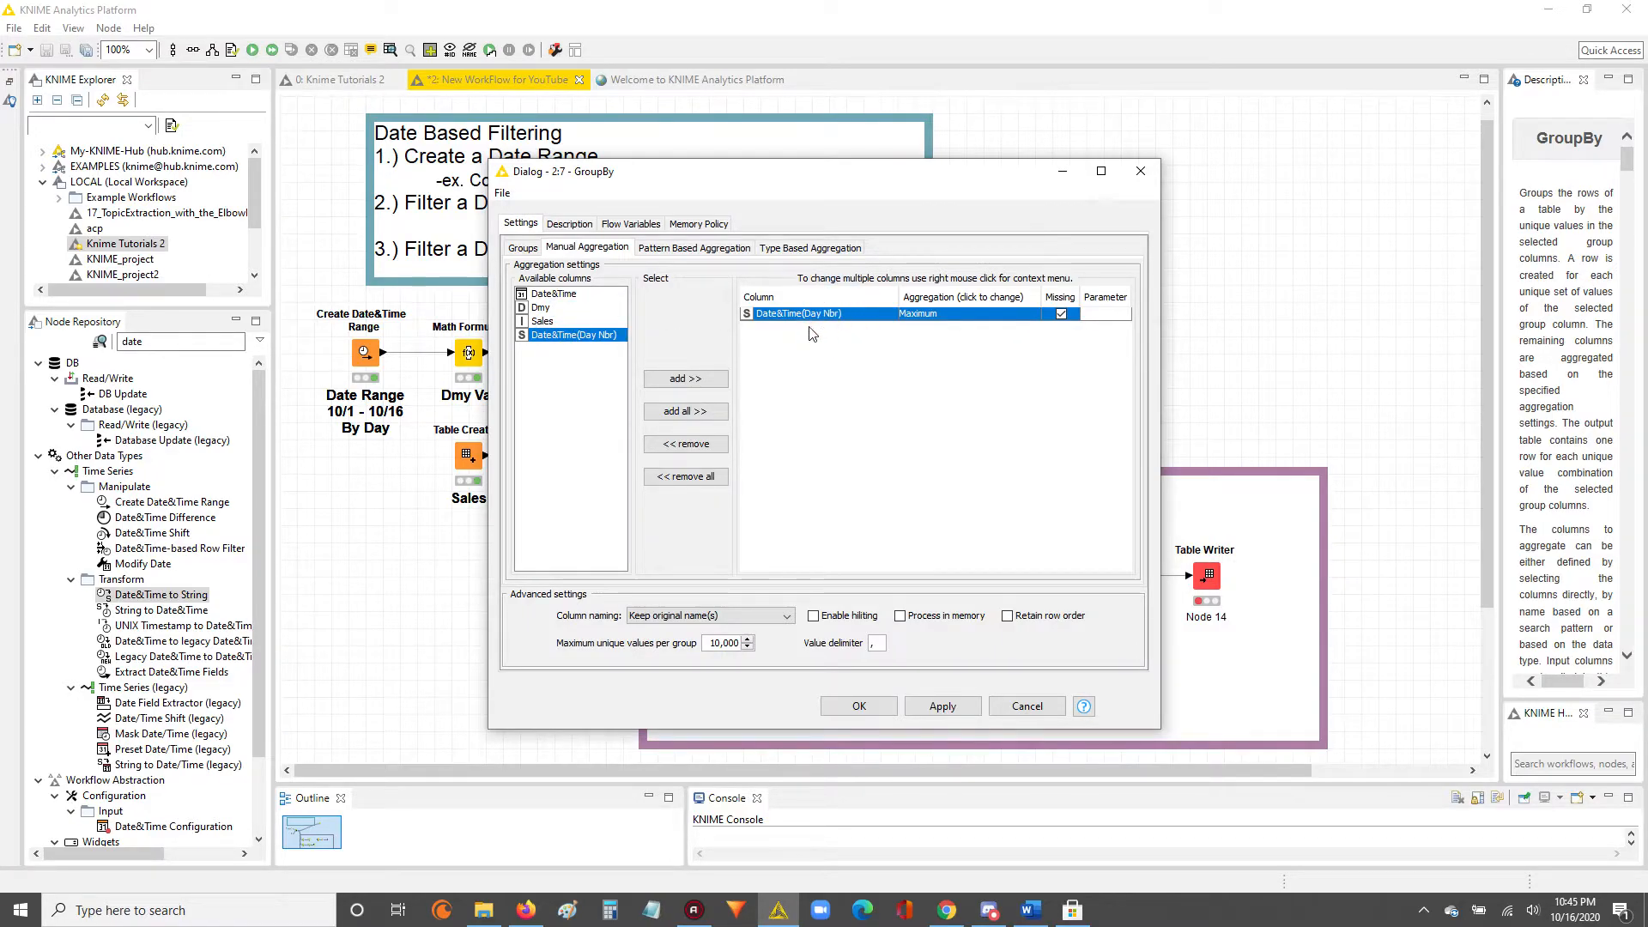
click(685, 444)
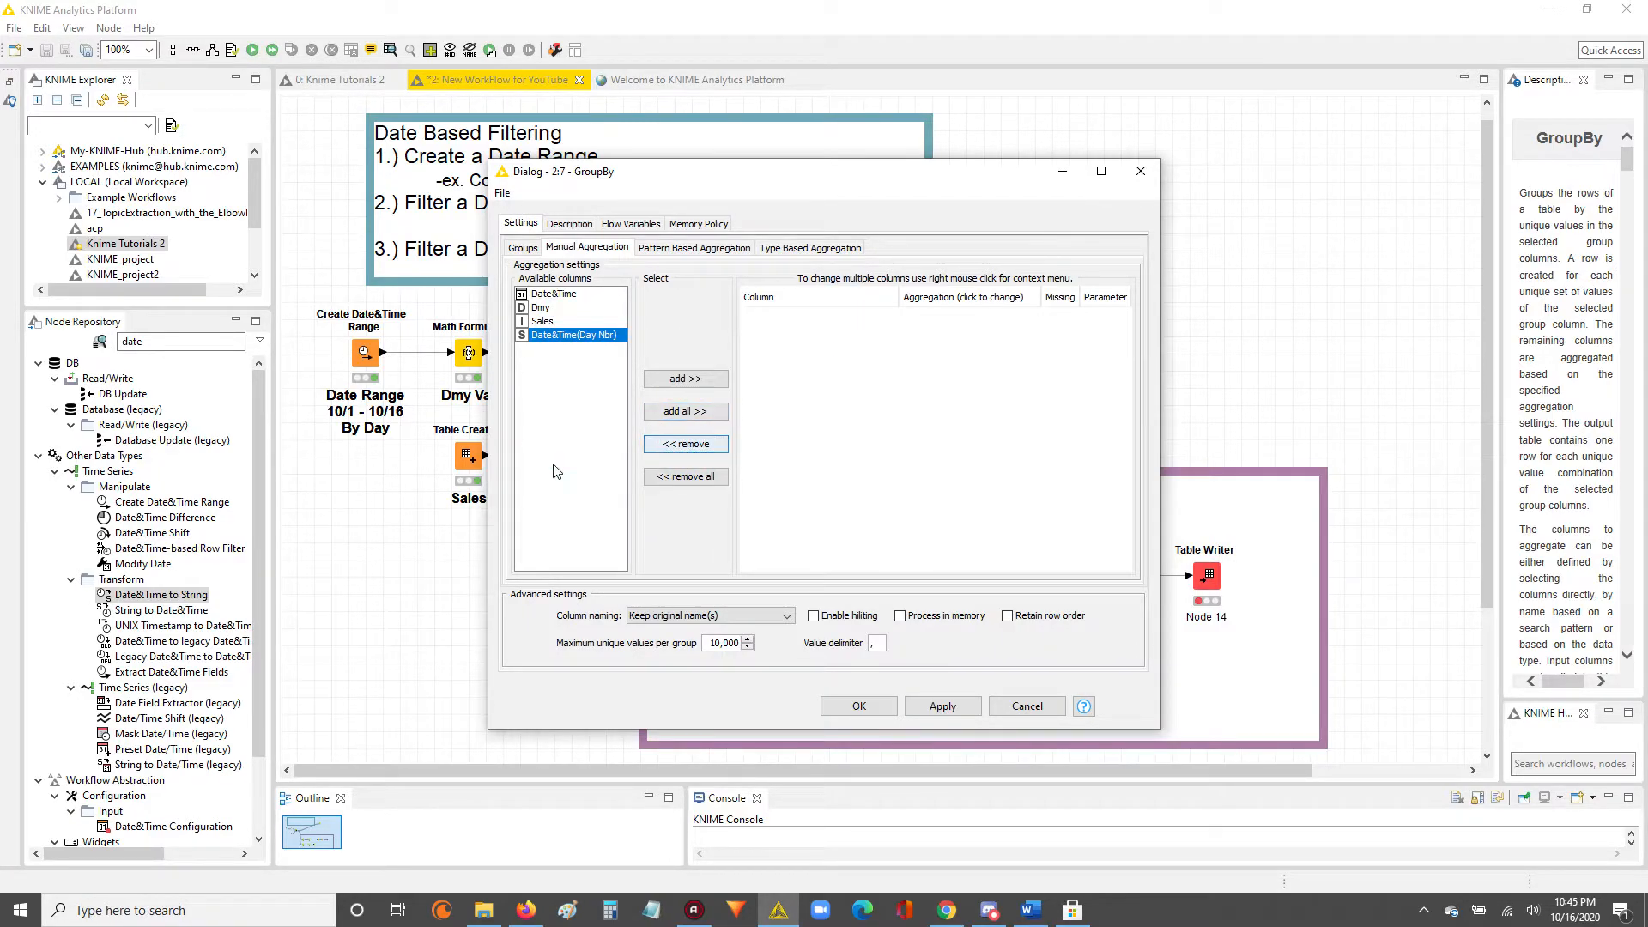
double_click(544, 336)
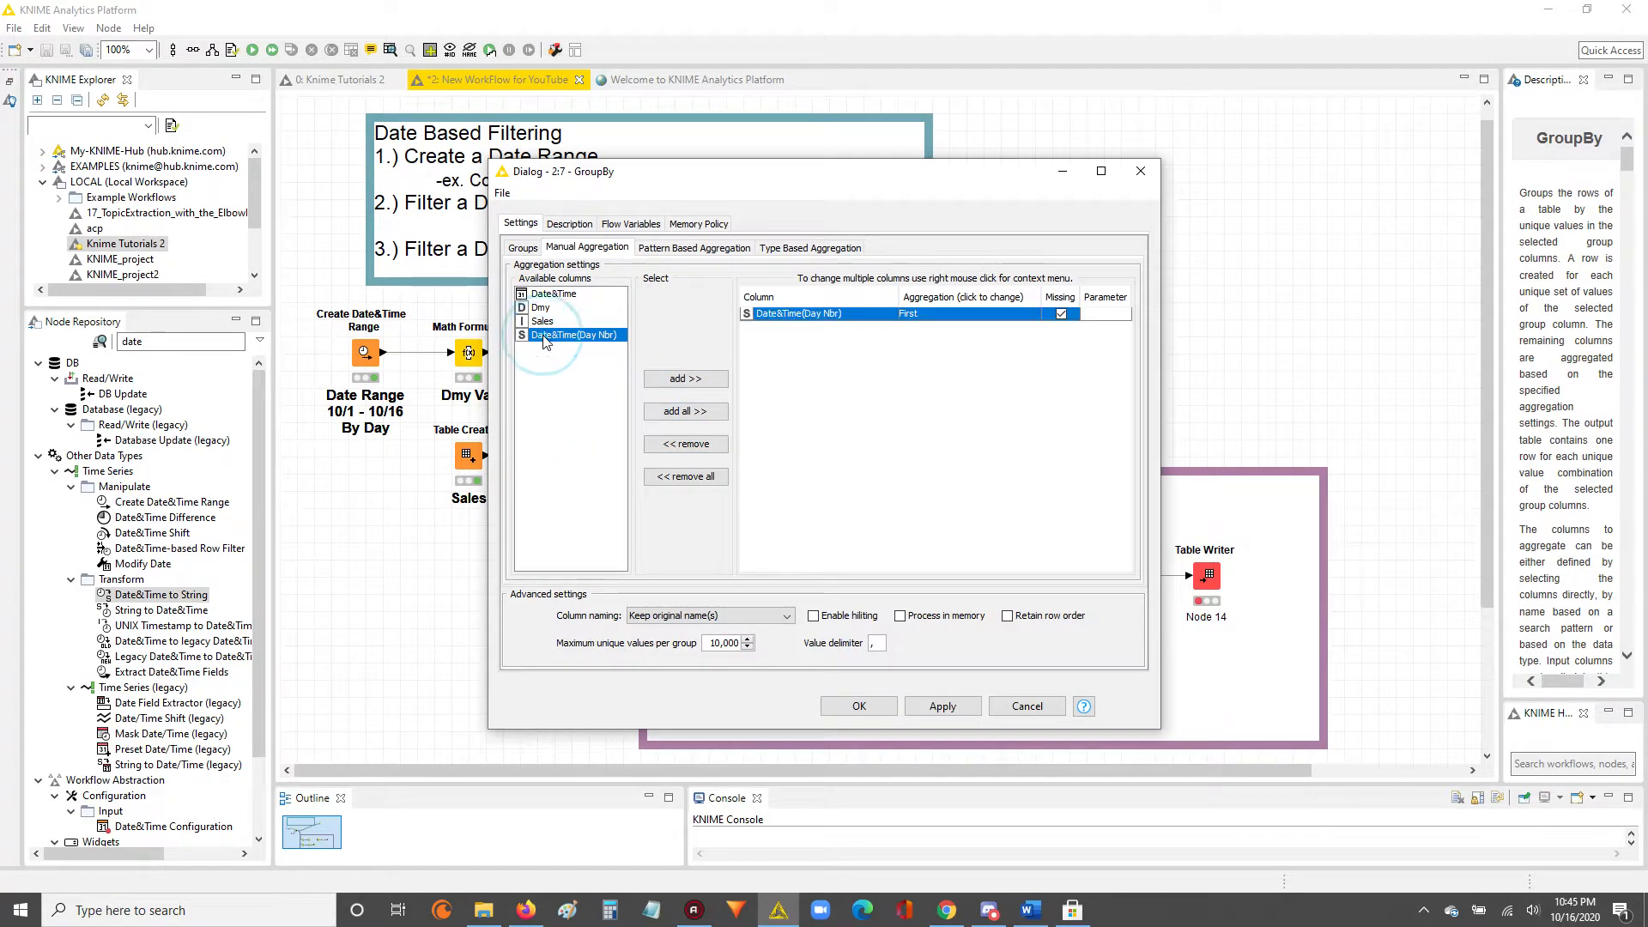
click(927, 321)
drag(1034, 363, 1035, 375)
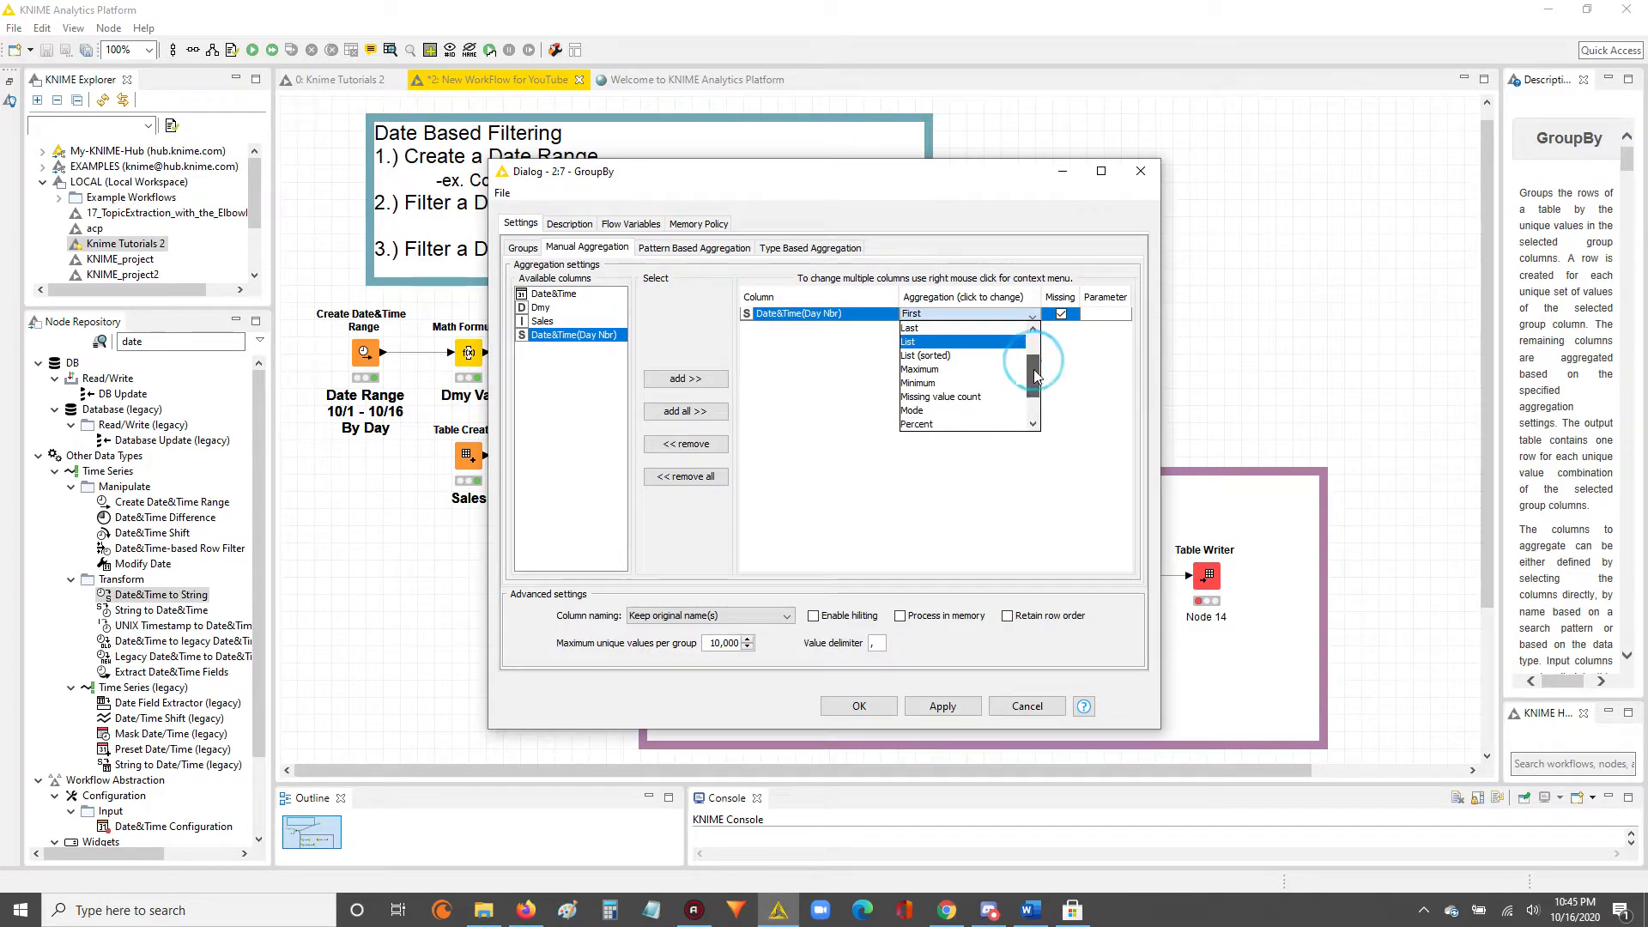
click(922, 371)
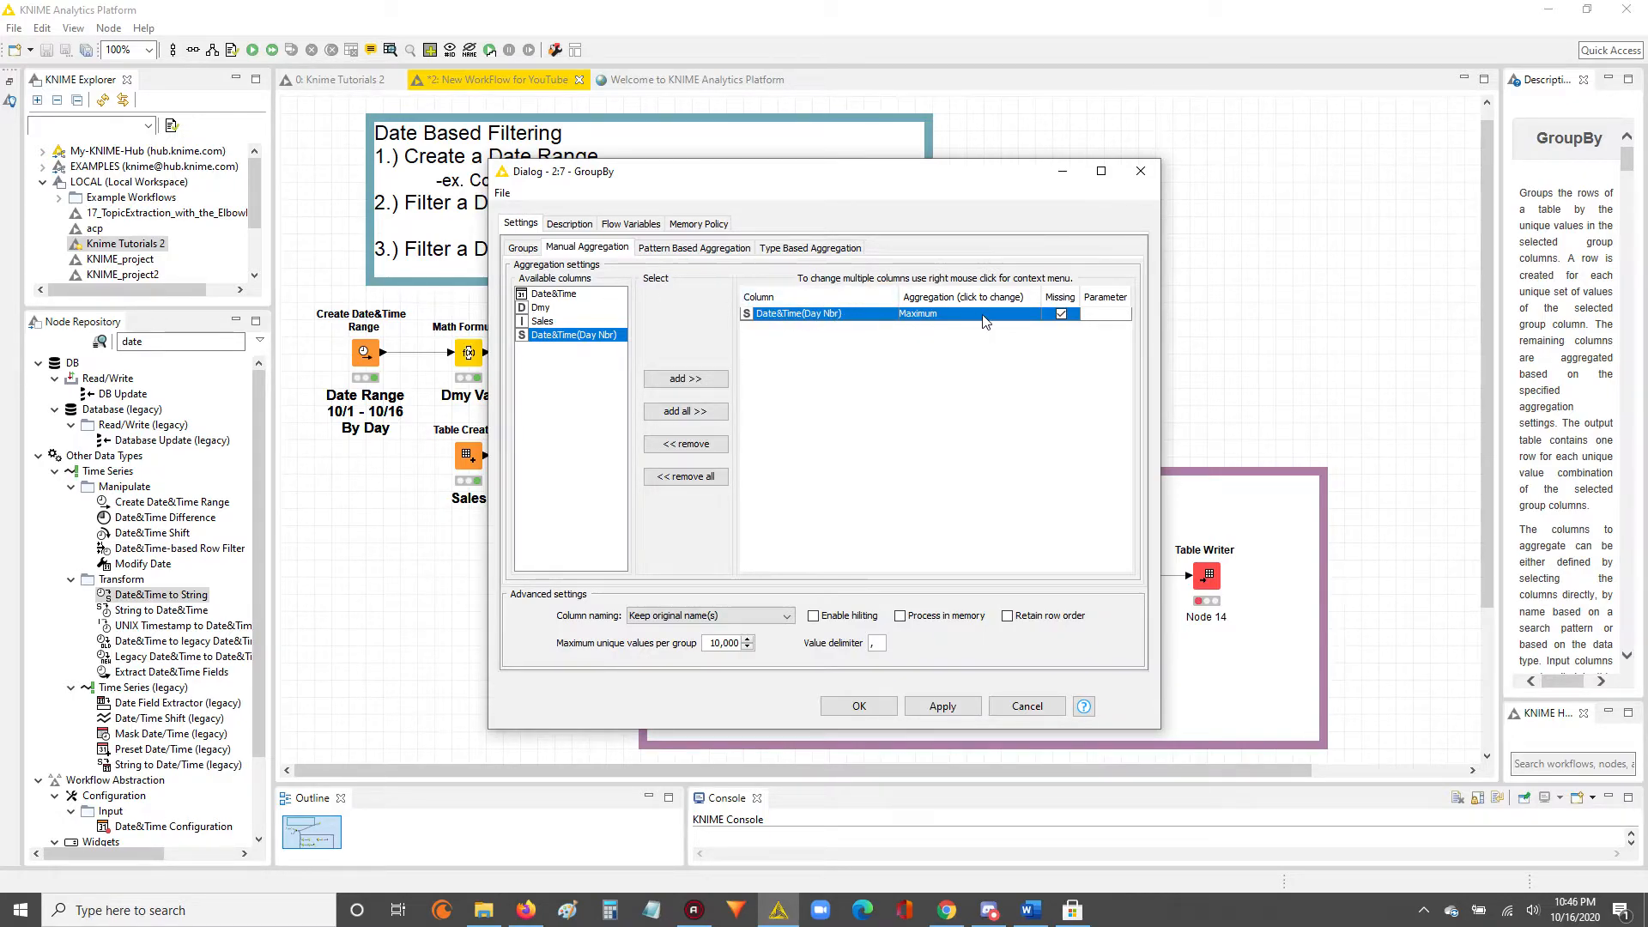
Check that Date&Time(Yr) is GroupBy's group column and accept the configuration.
click(525, 248)
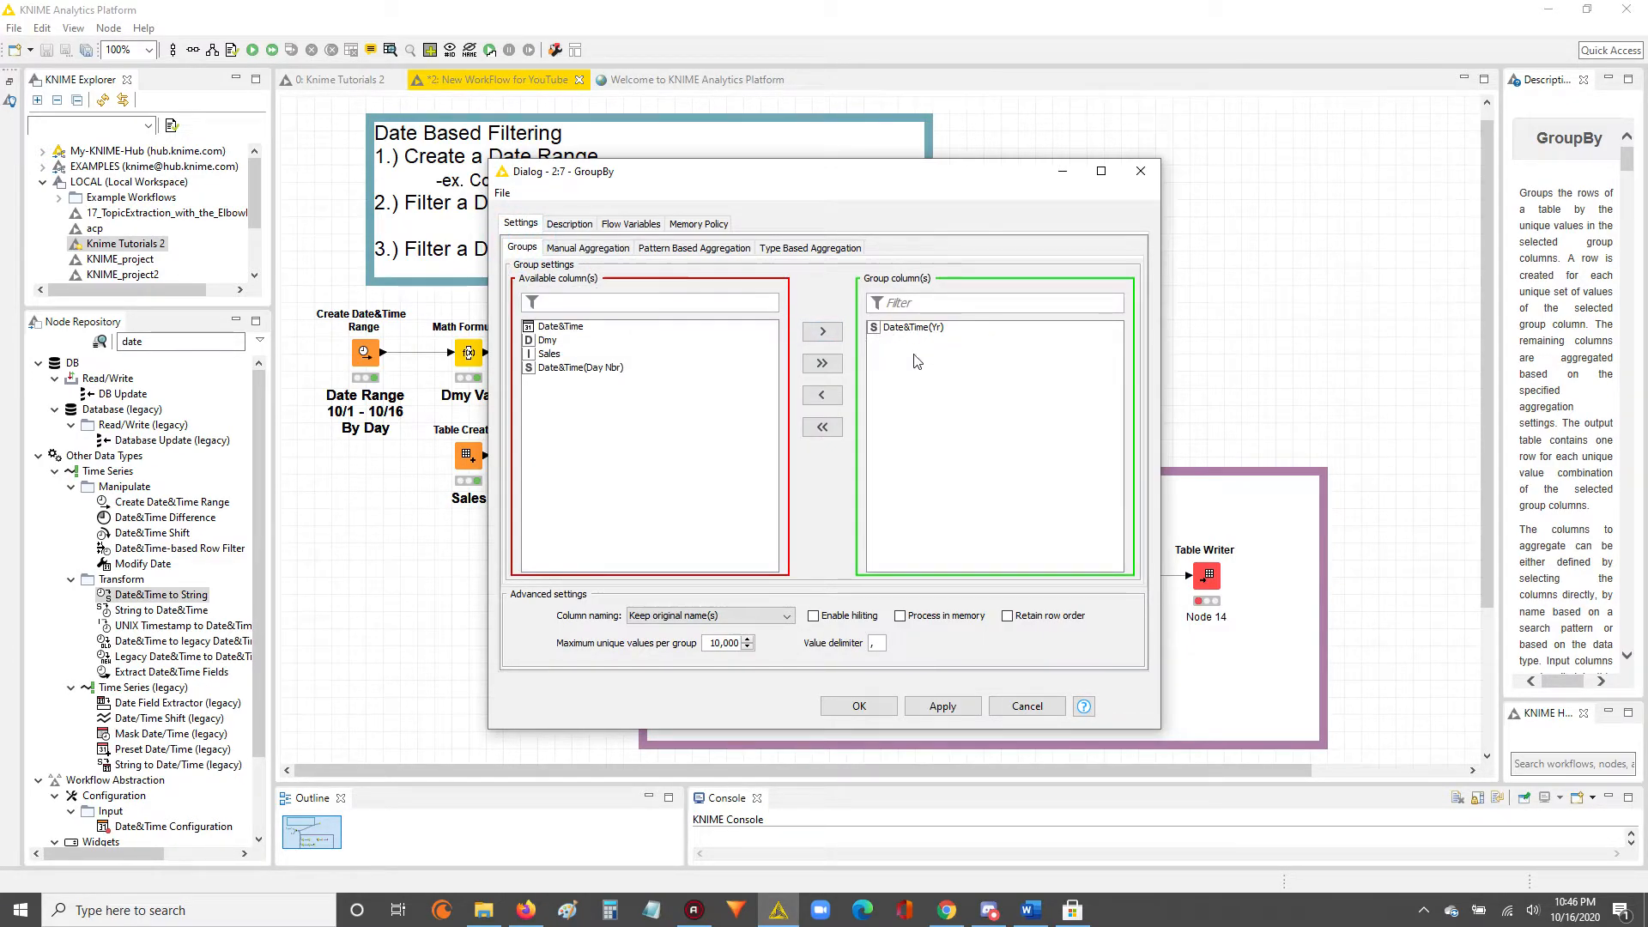
click(906, 332)
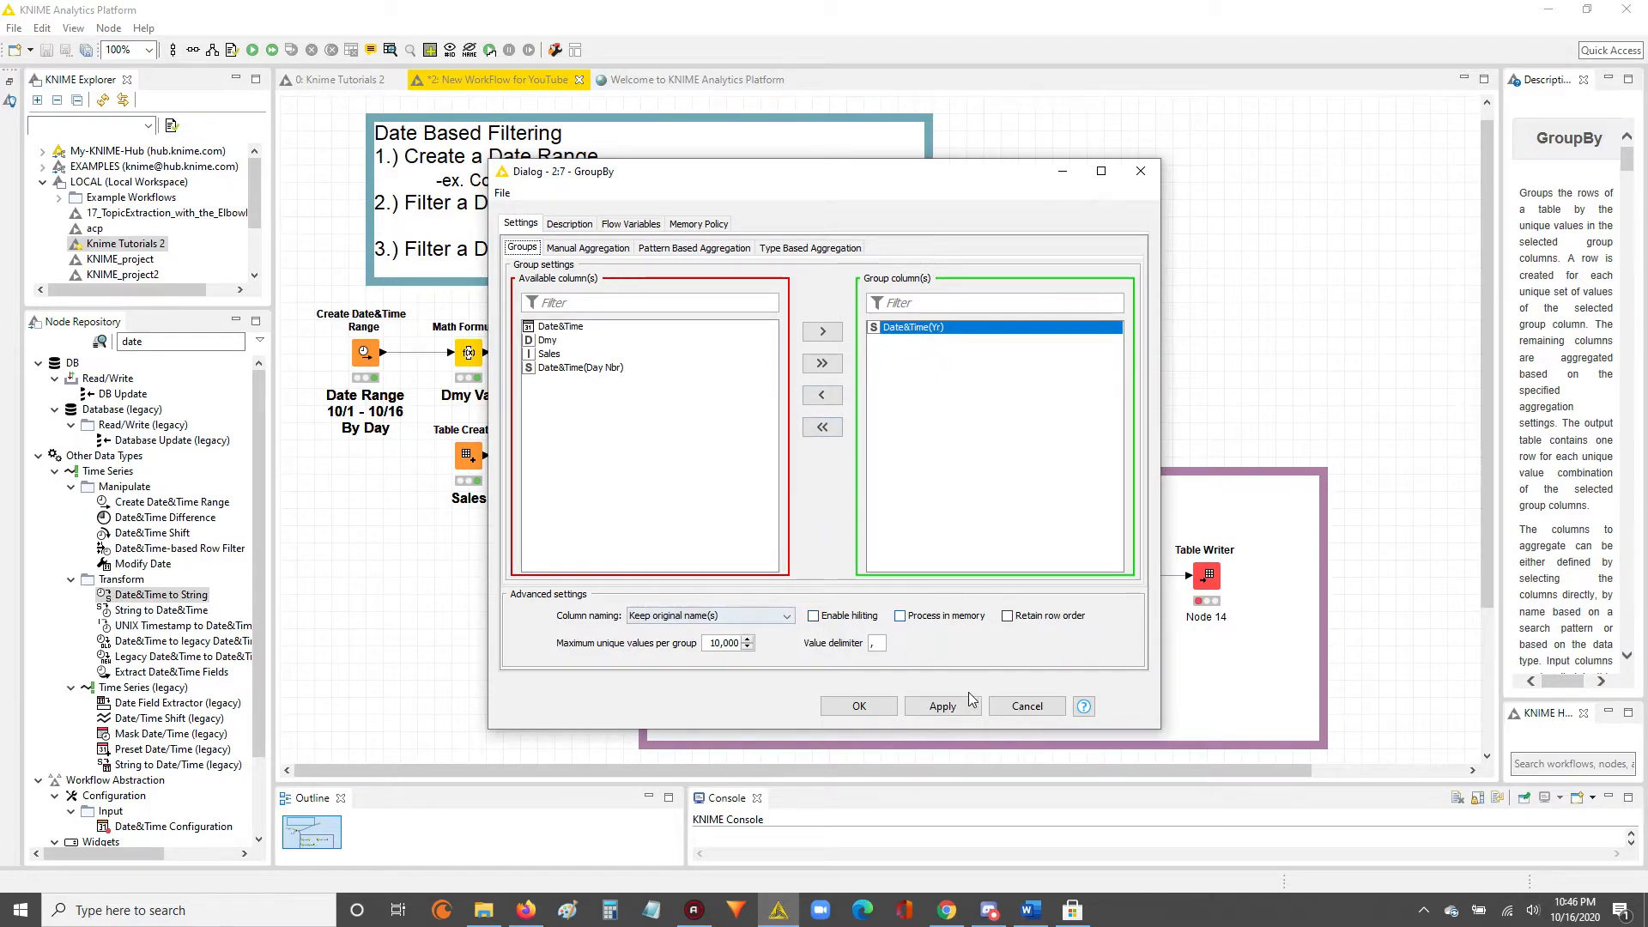
click(860, 705)
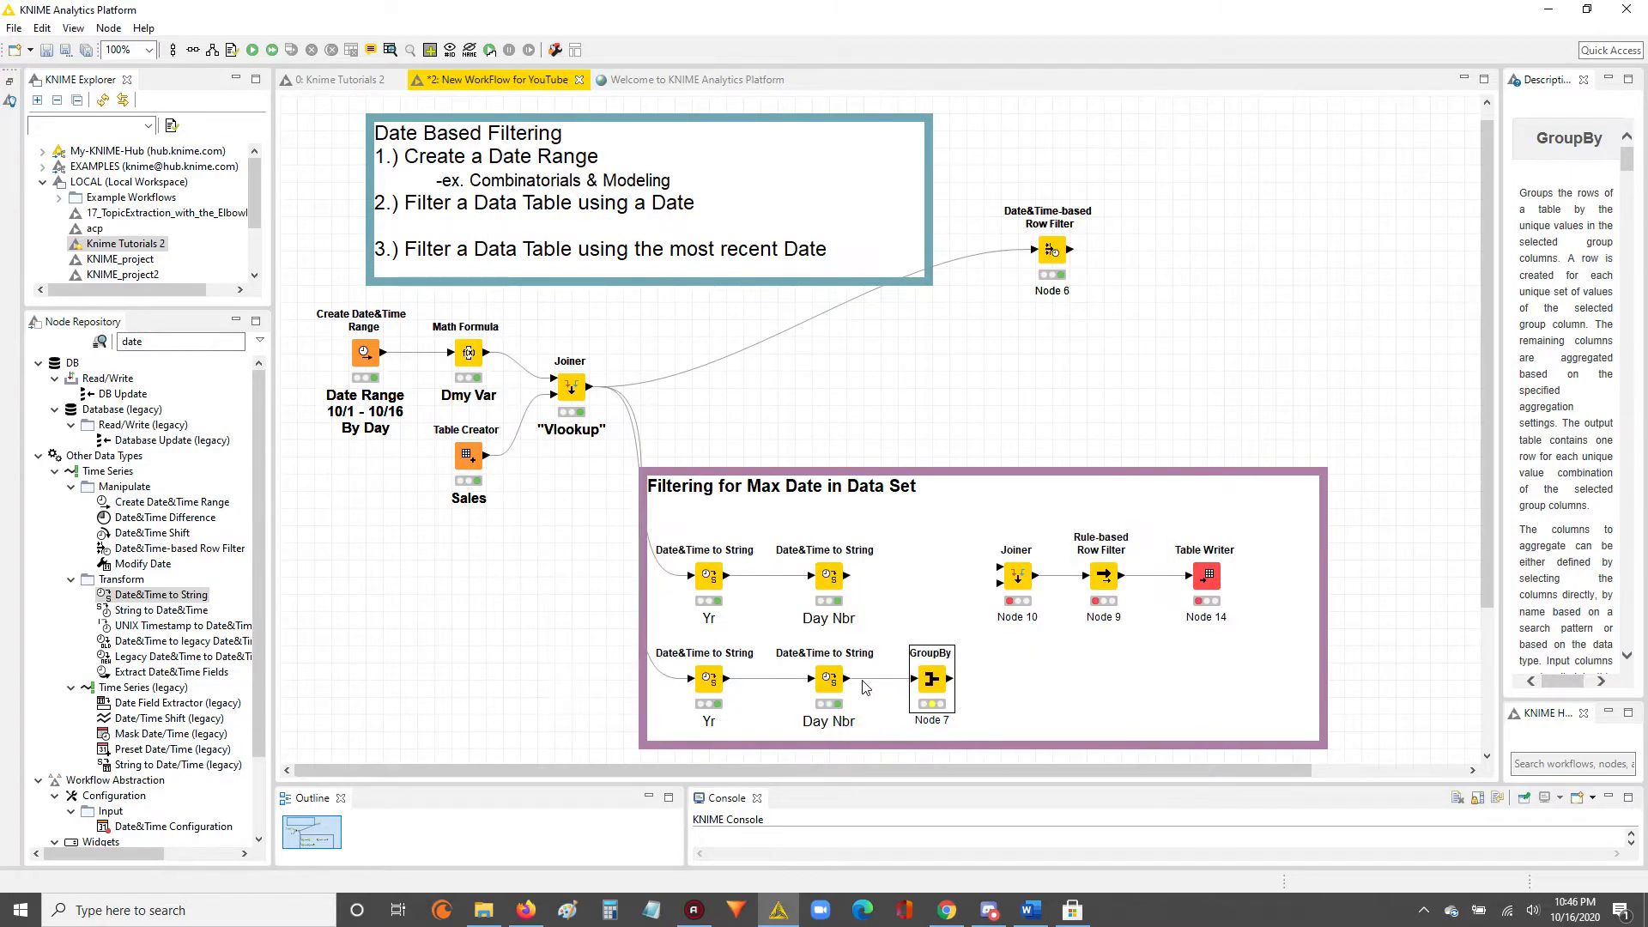
Review the original columns and the appended year and day number columns in the lower "Day Nbr" node's output table.
right_click(831, 680)
click(868, 662)
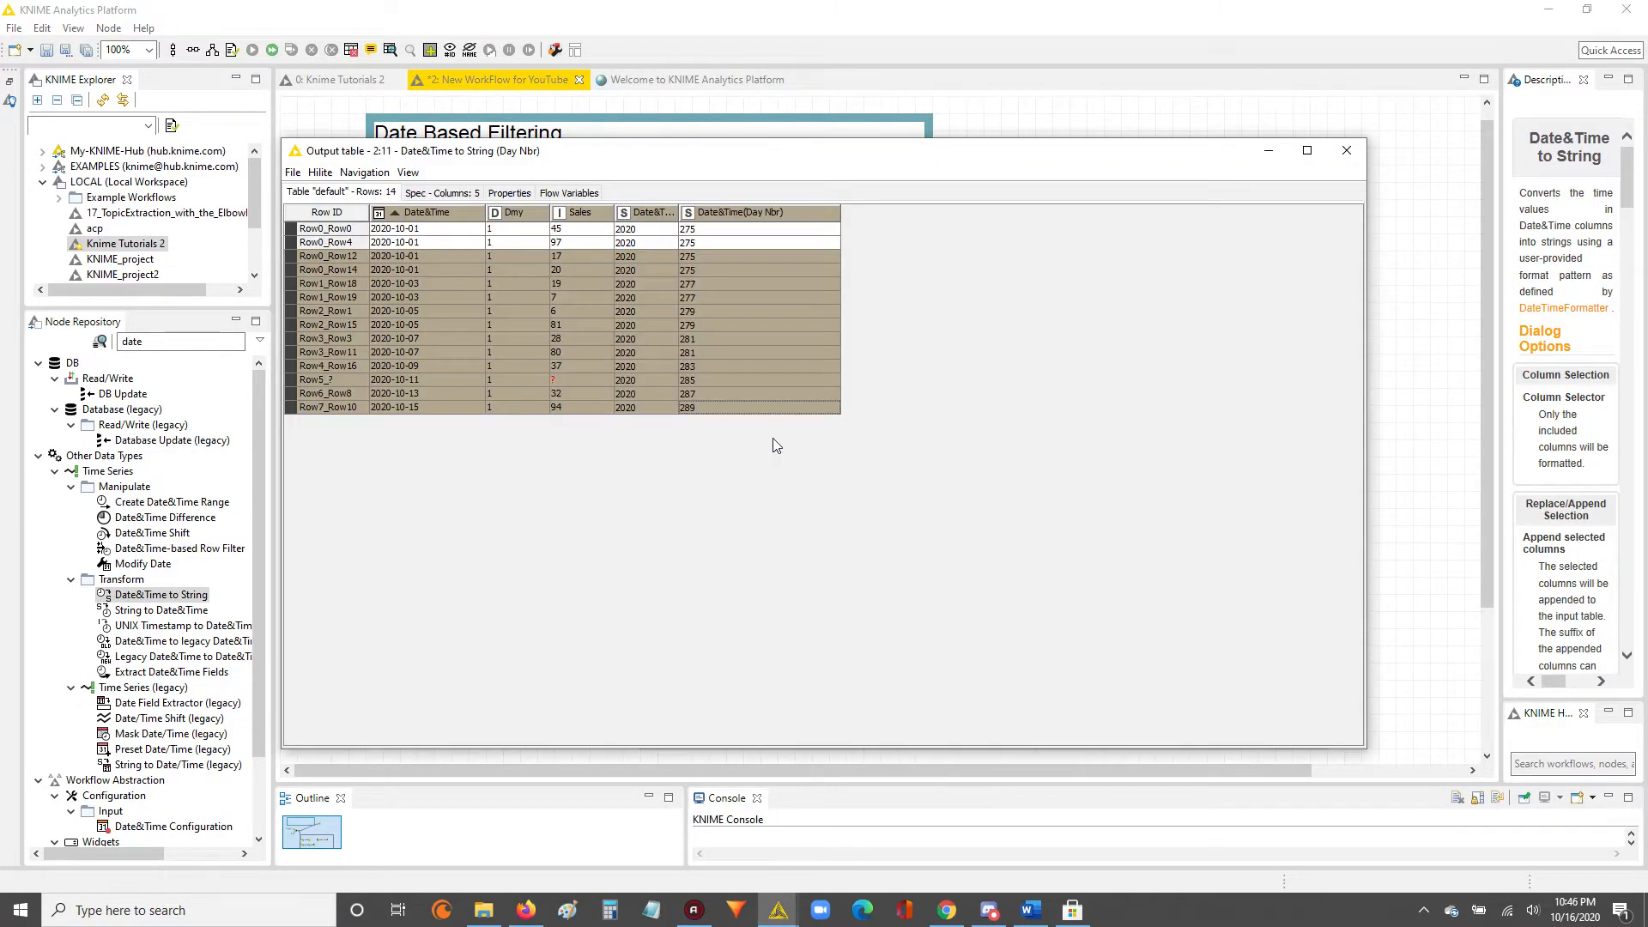
drag(1358, 749, 880, 443)
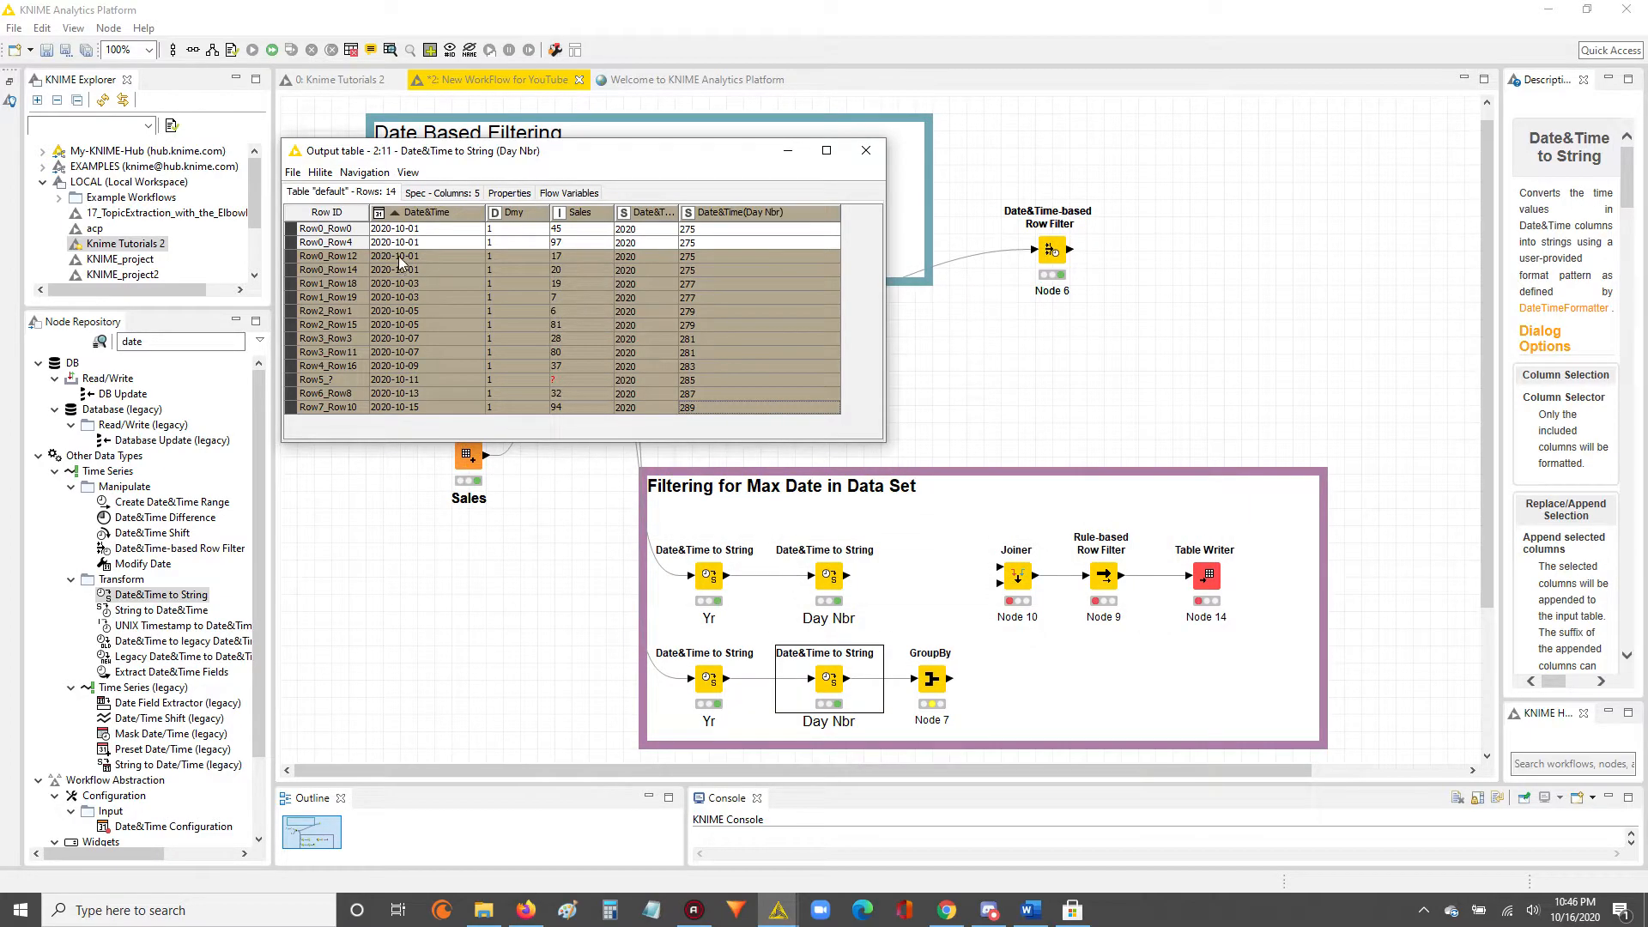
drag(401, 233, 567, 417)
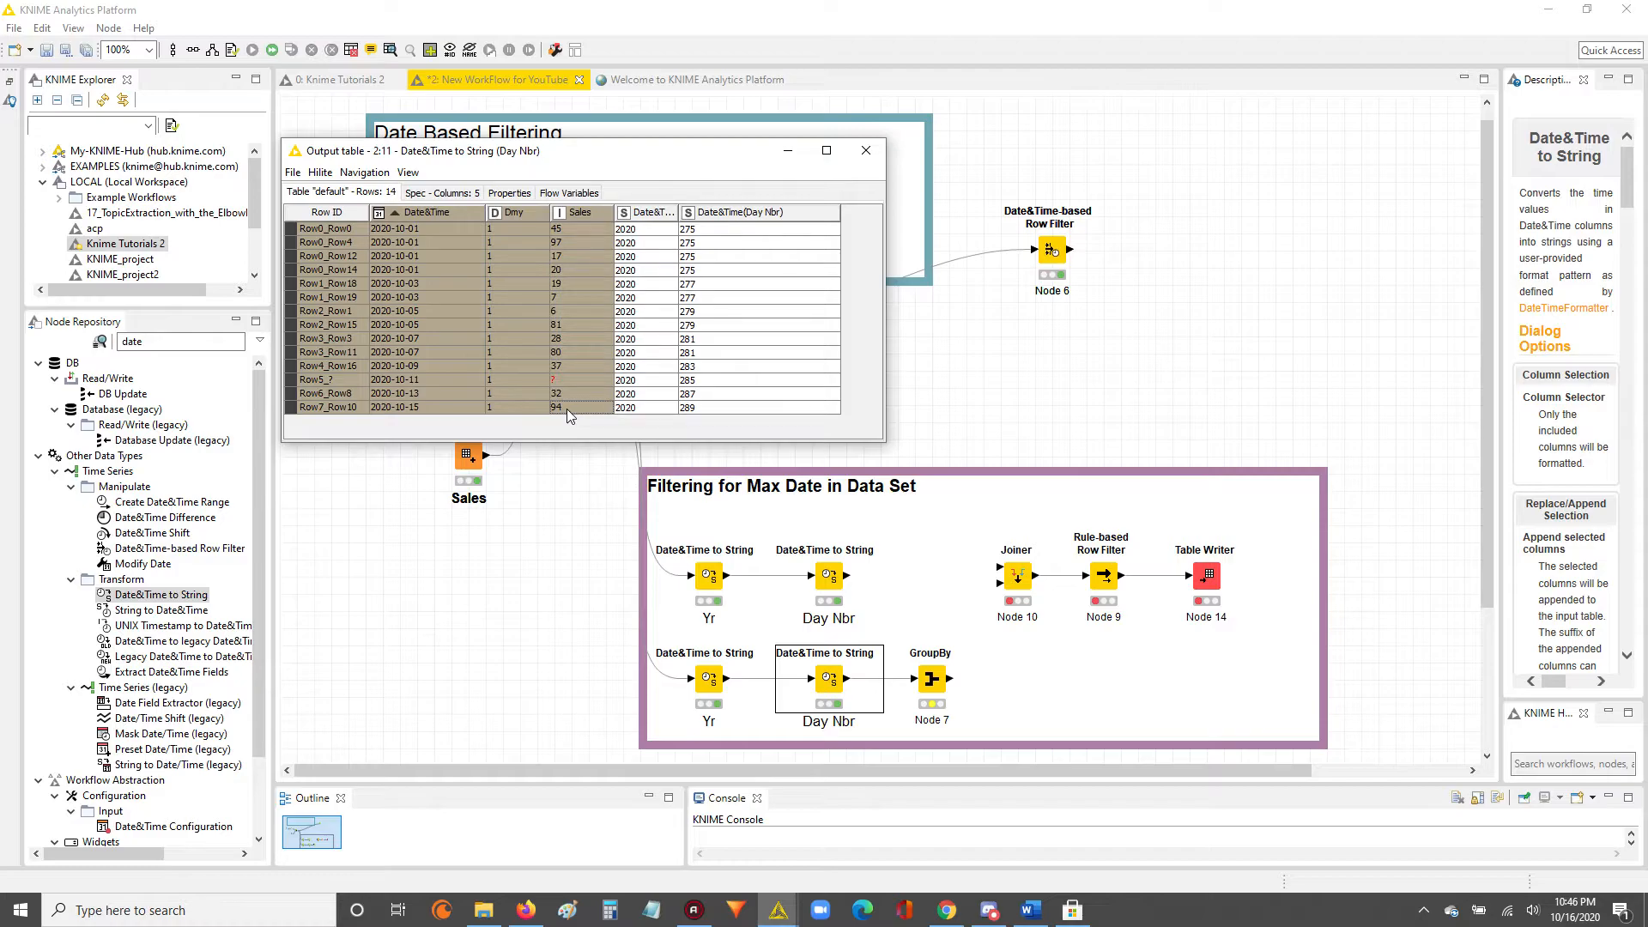
drag(679, 214, 822, 405)
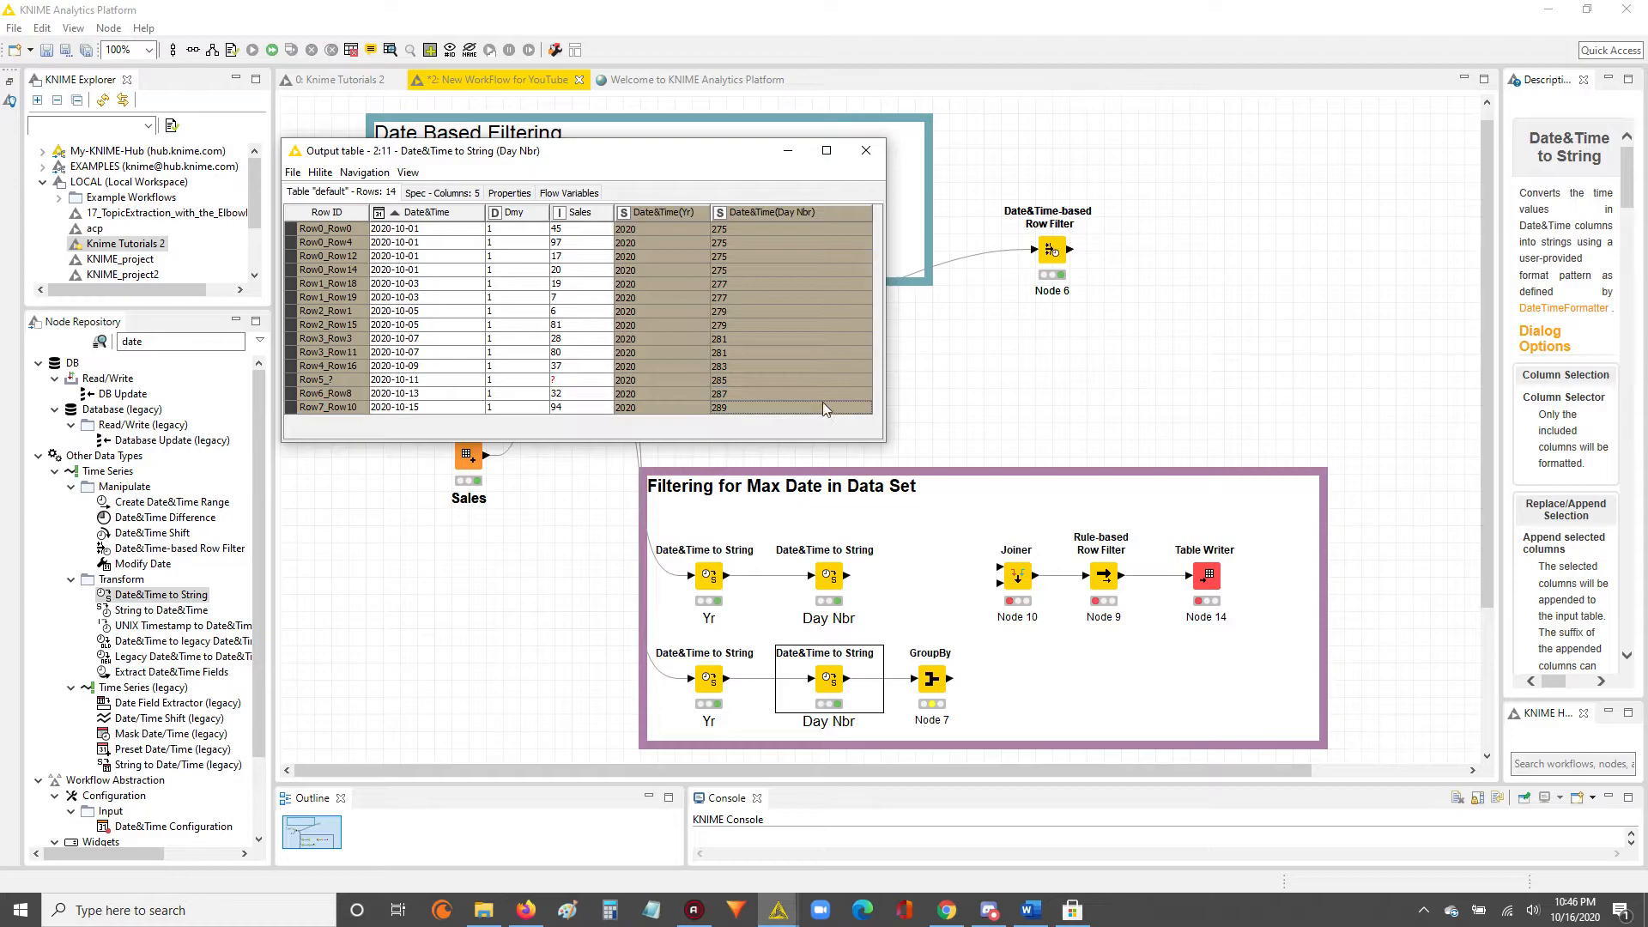
Execute the GroupBy node and examine the year and maximum day number in its group table.
click(934, 682)
click(935, 682)
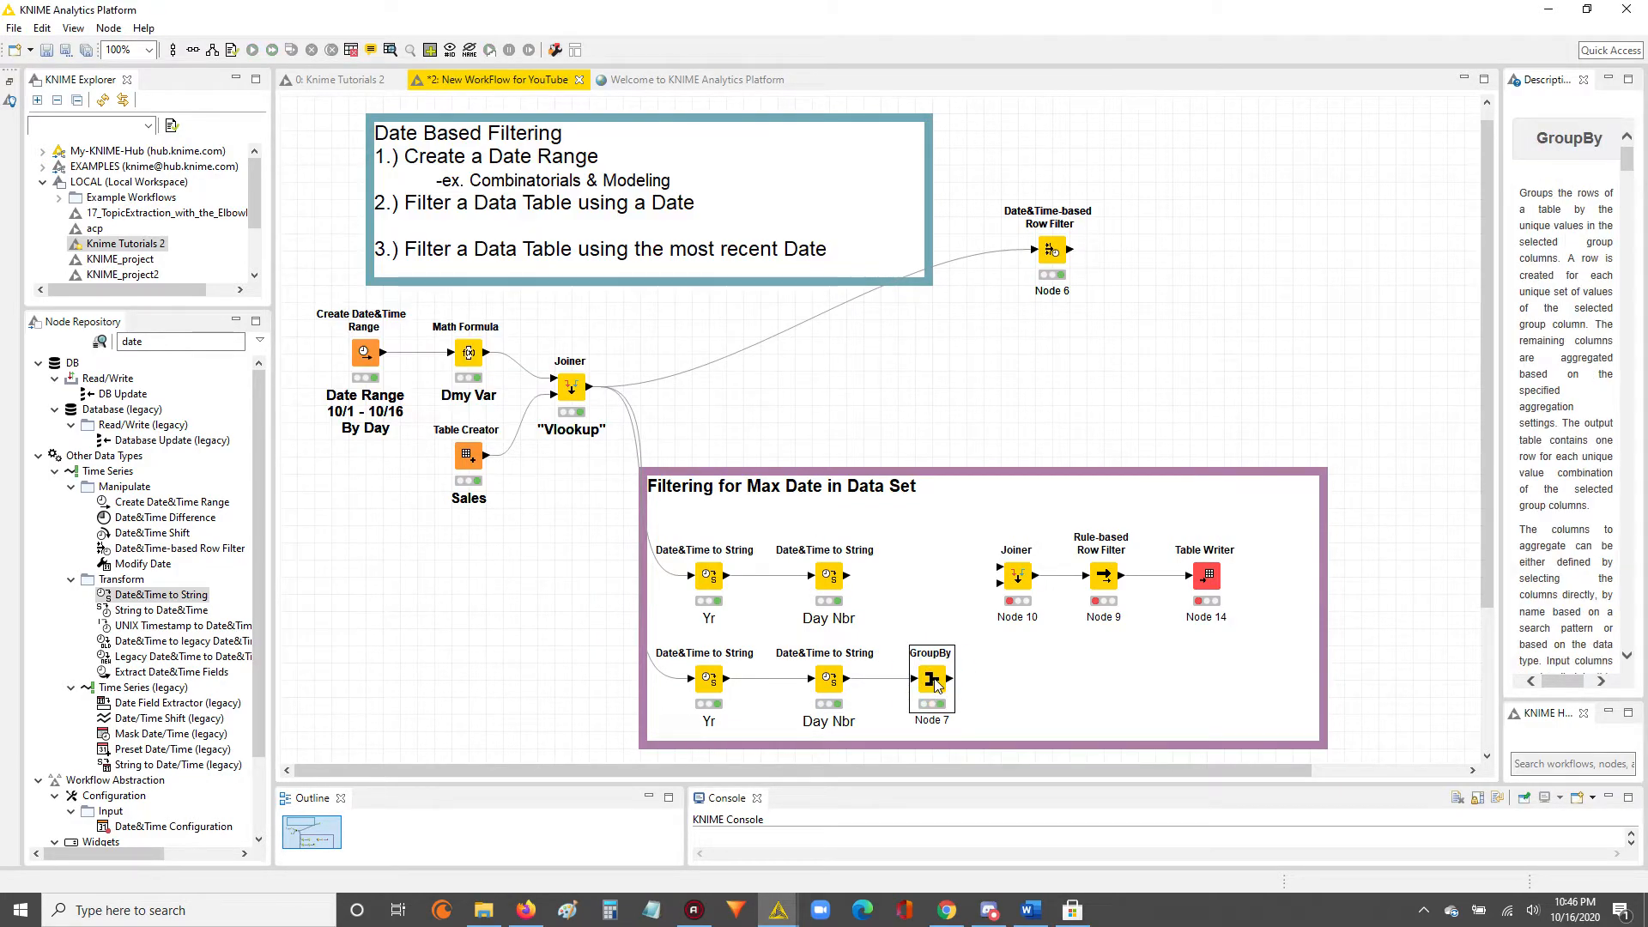
right_click(936, 682)
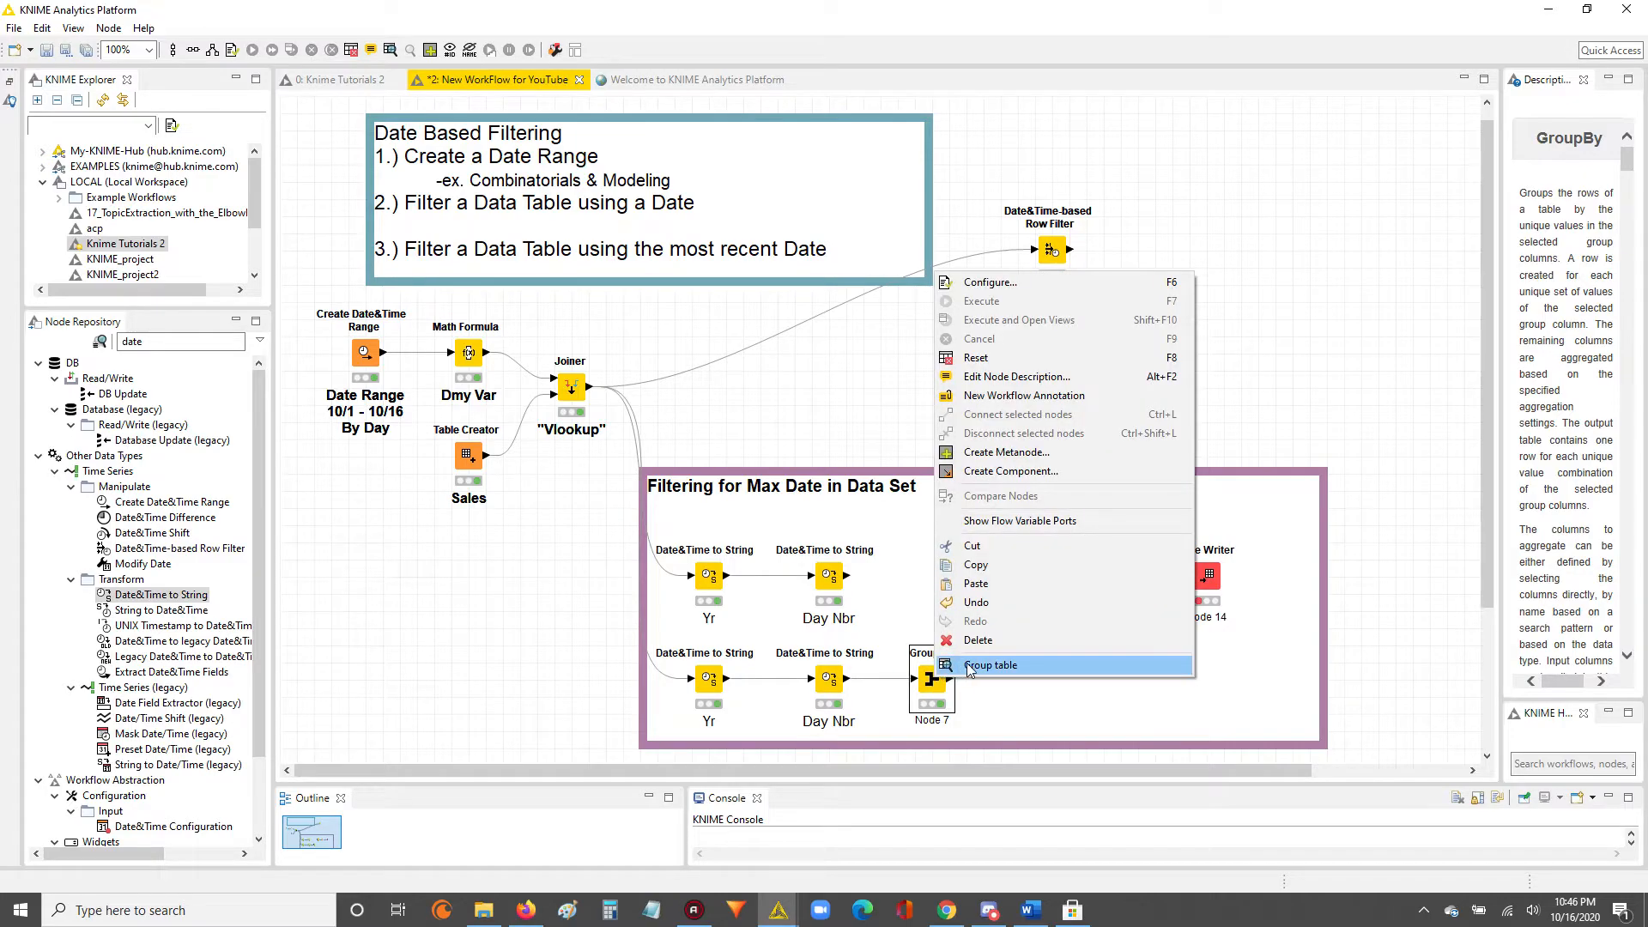
click(970, 669)
drag(436, 214, 633, 220)
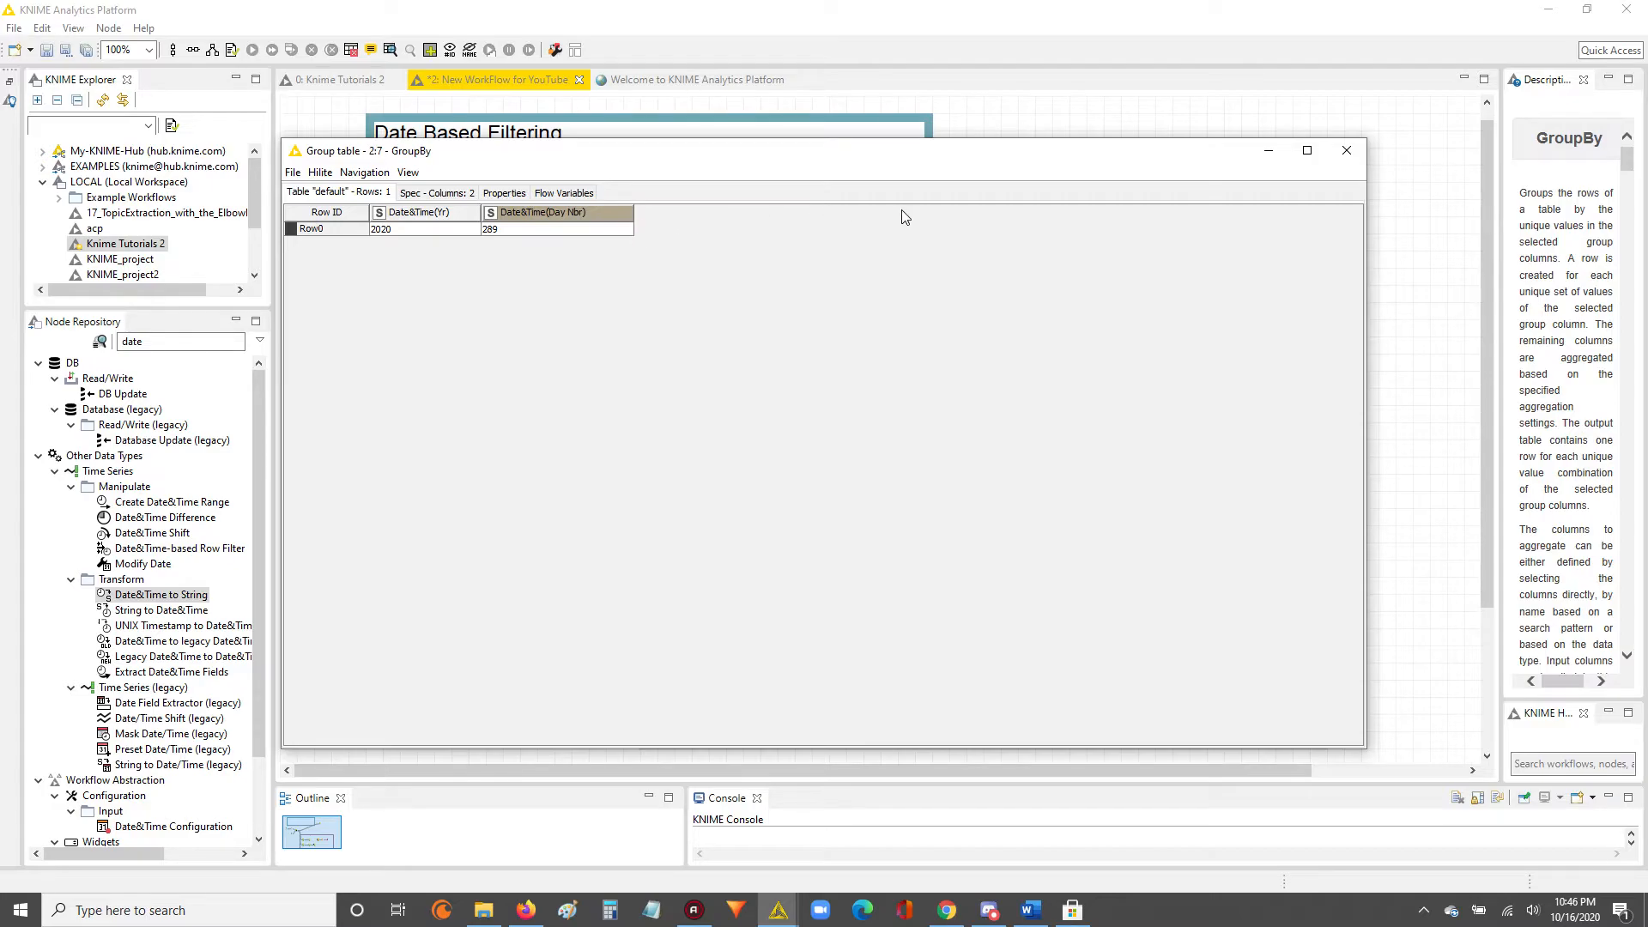
click(453, 230)
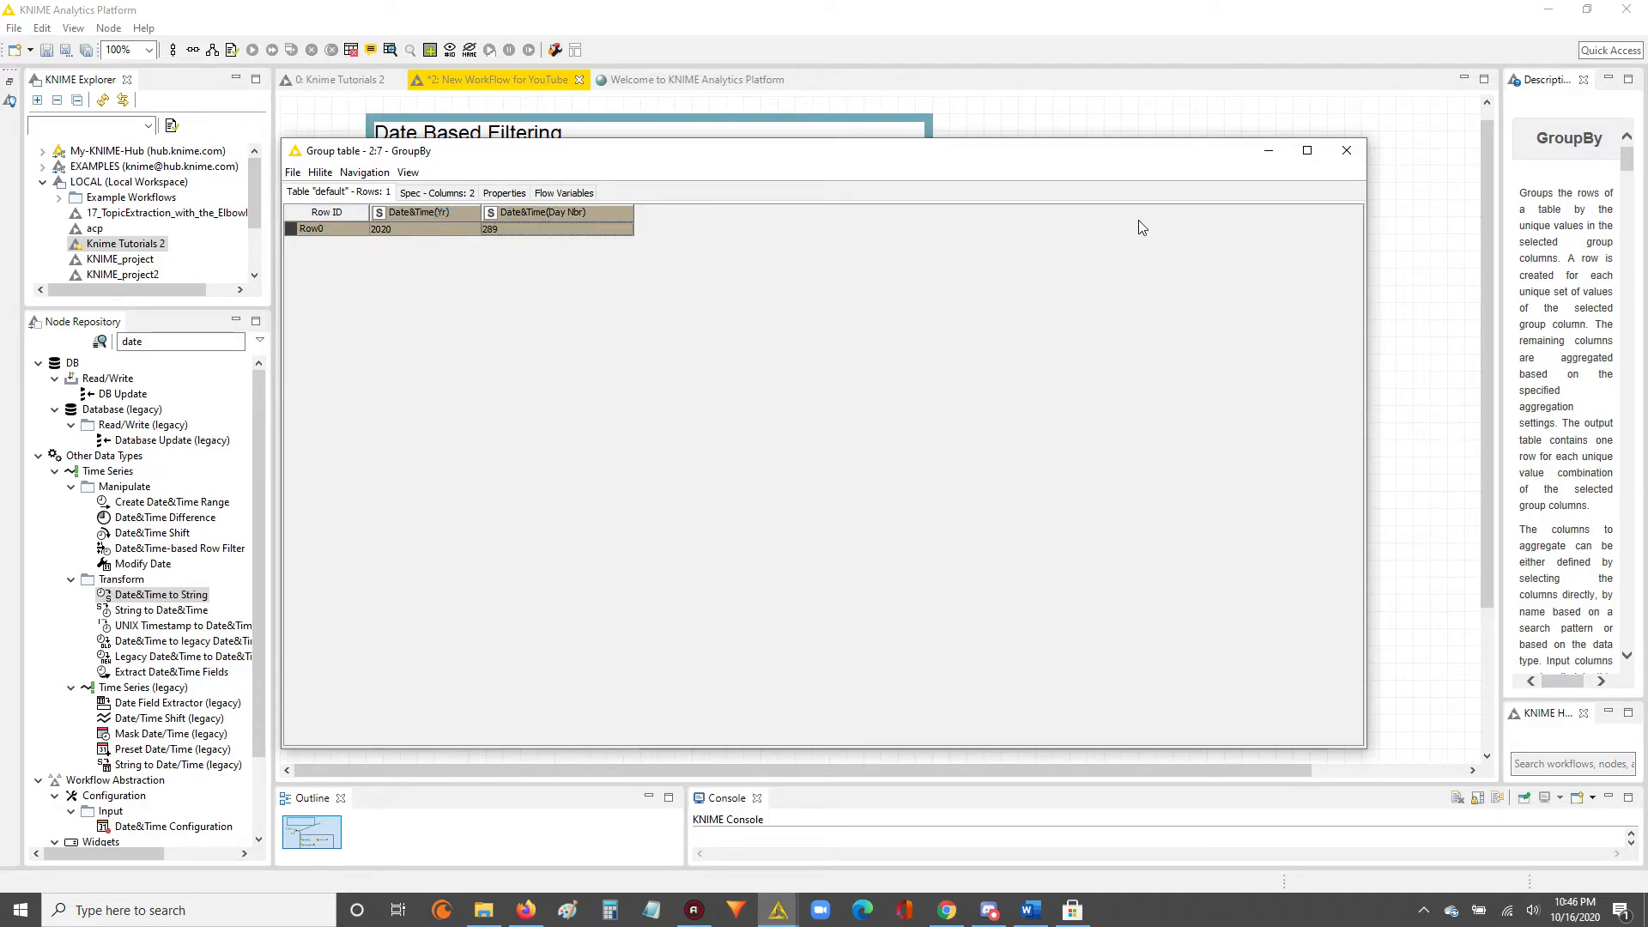
click(1135, 135)
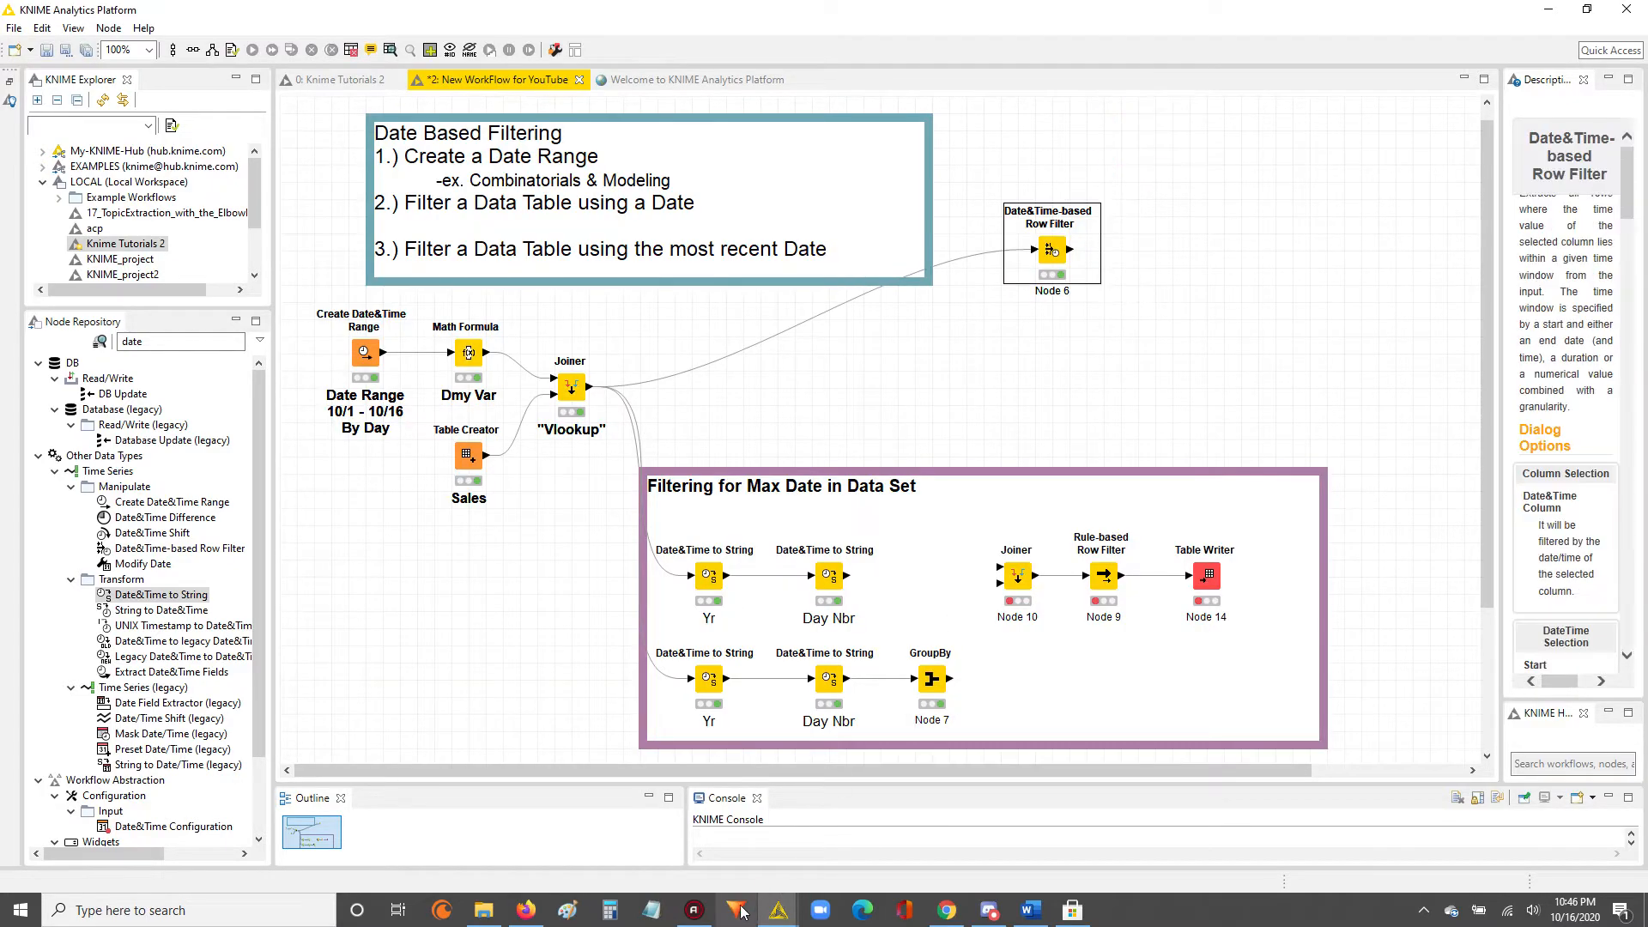
Bring the GroupBy group table back into view and shrink its window so the workflow nodes beside it are accessible.
mouse_move(779, 909)
click(958, 858)
drag(594, 143, 594, 608)
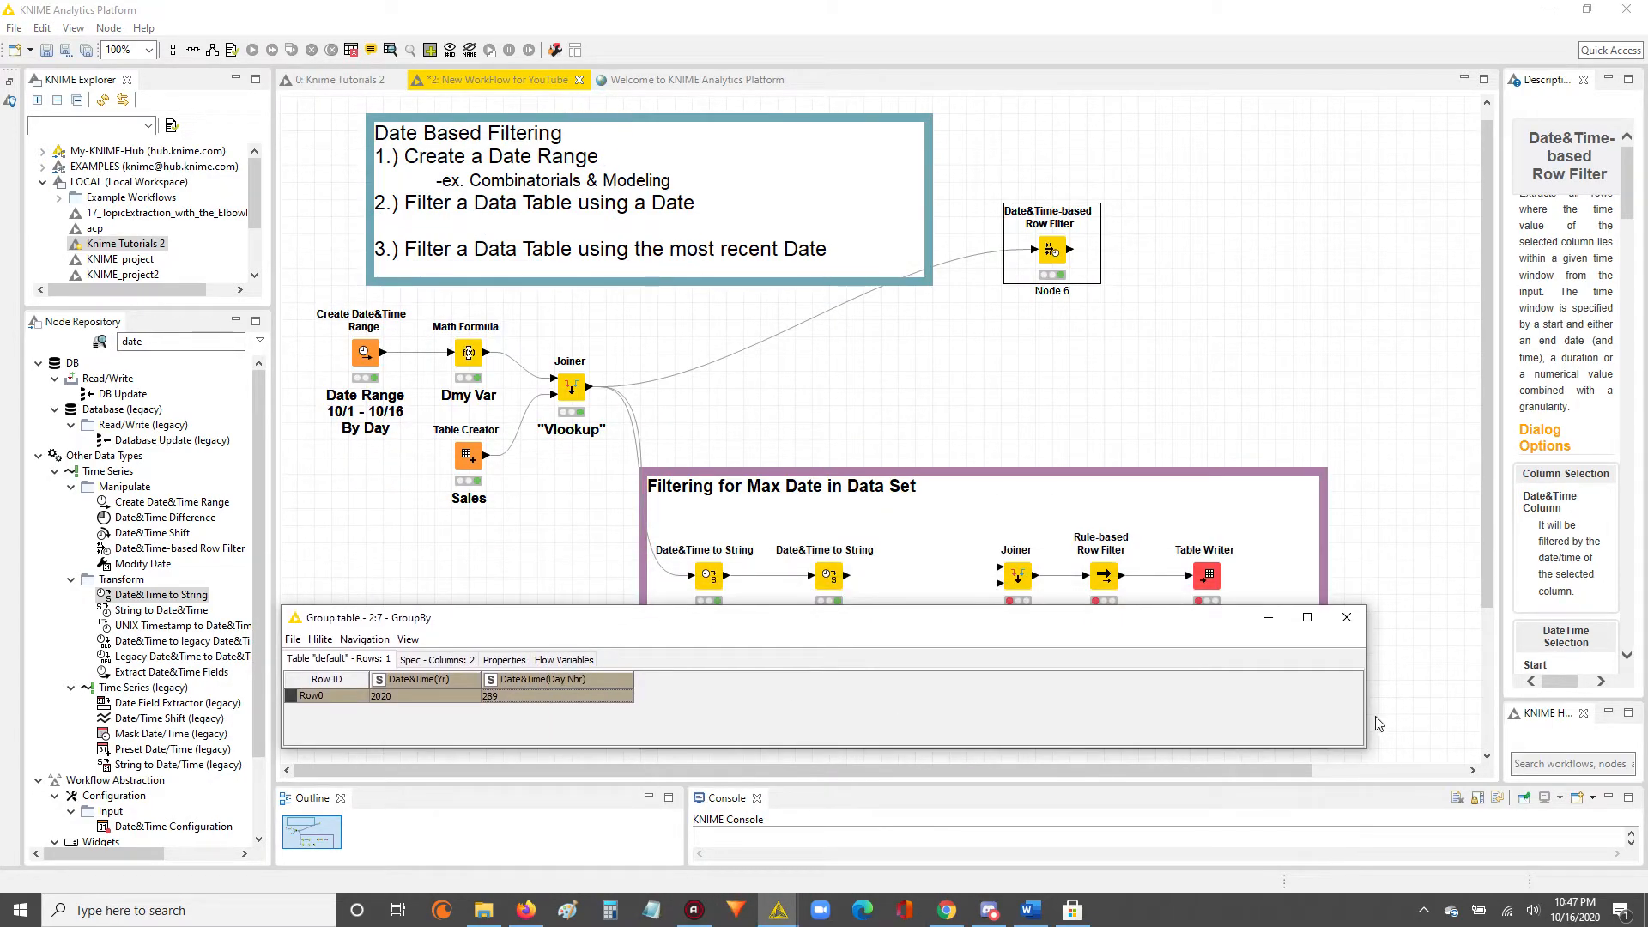
drag(1369, 718, 749, 718)
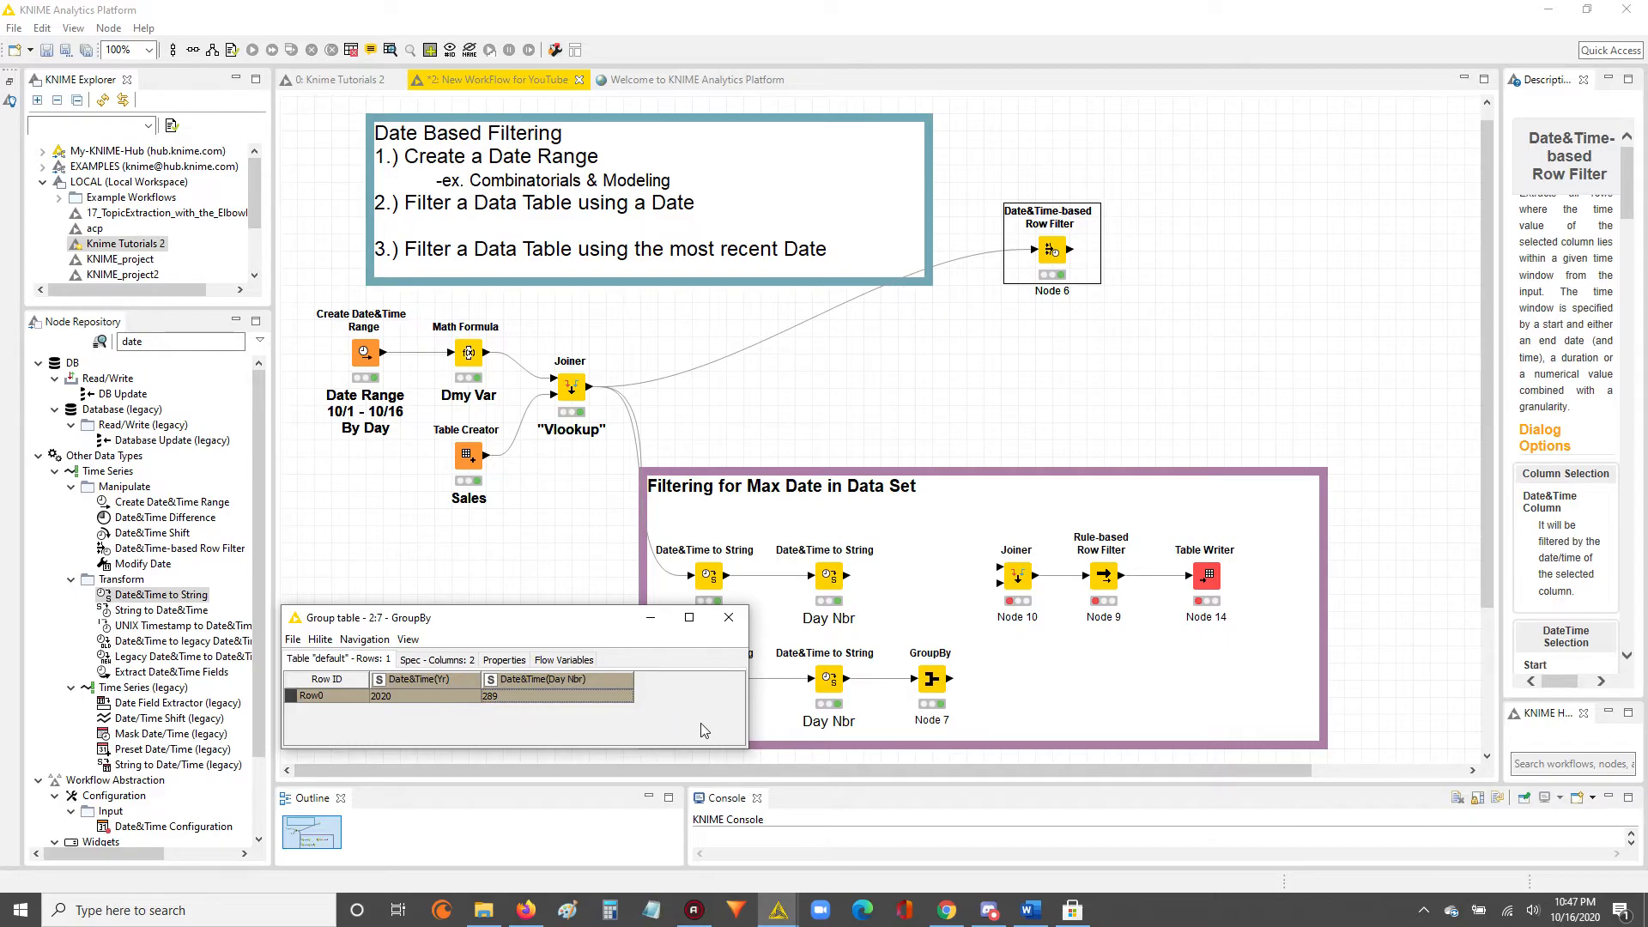
Sort the lower "Day Nbr" node's output table descending by Date&Time(Day Nbr), check its first row, and close it.
click(825, 680)
right_click(824, 680)
click(897, 674)
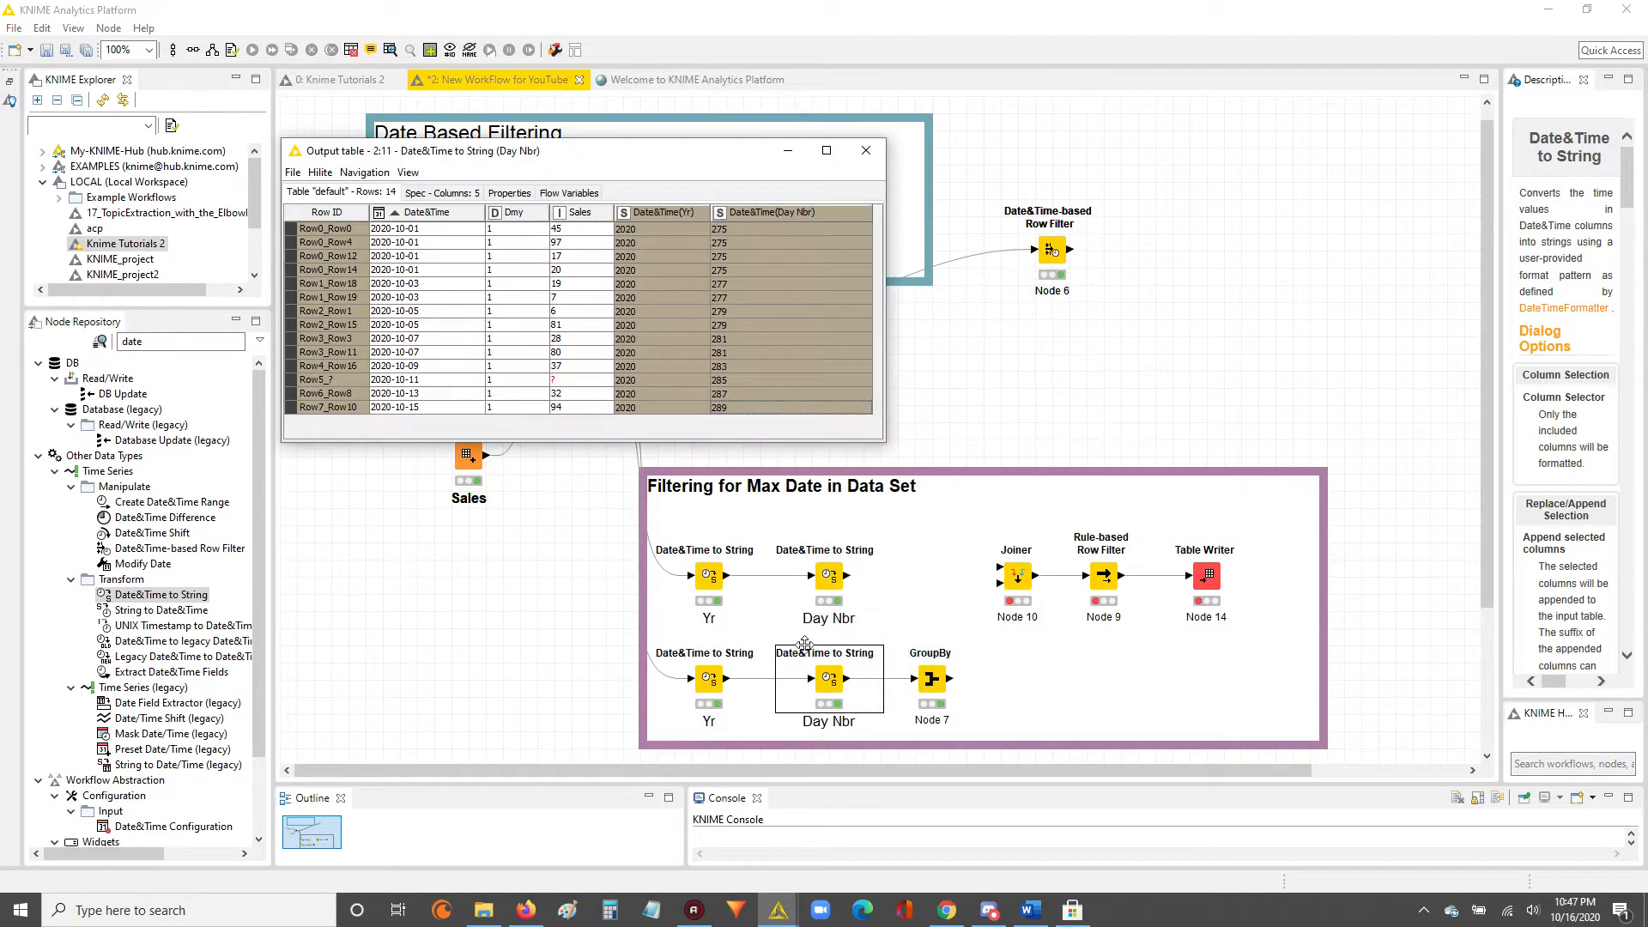
right_click(771, 211)
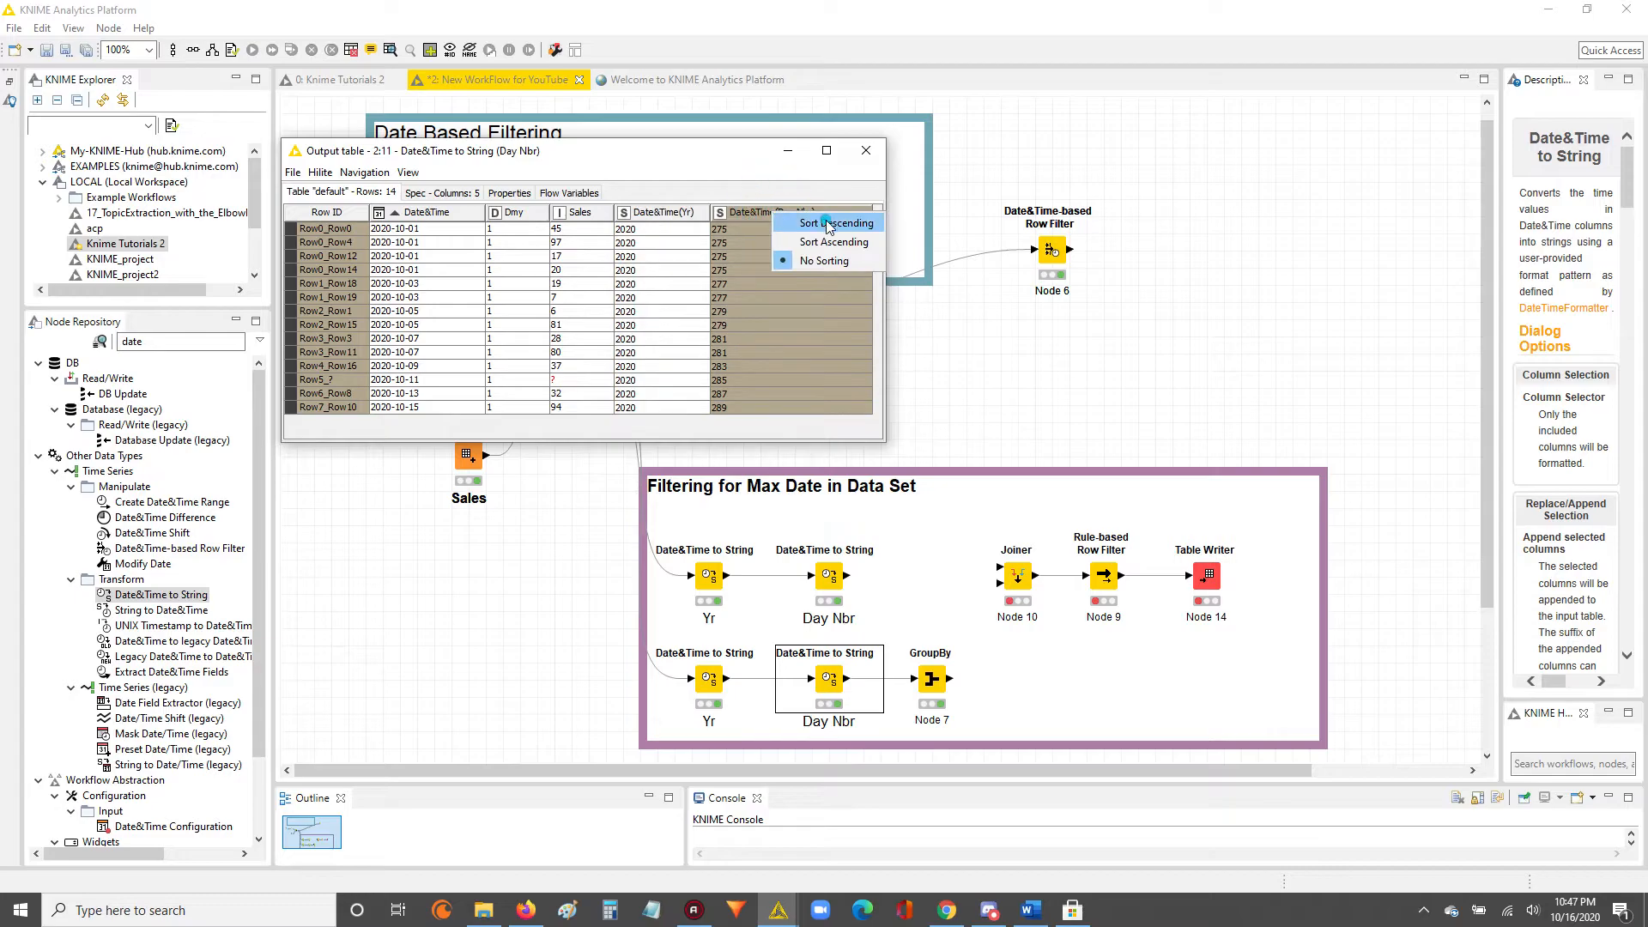
click(777, 237)
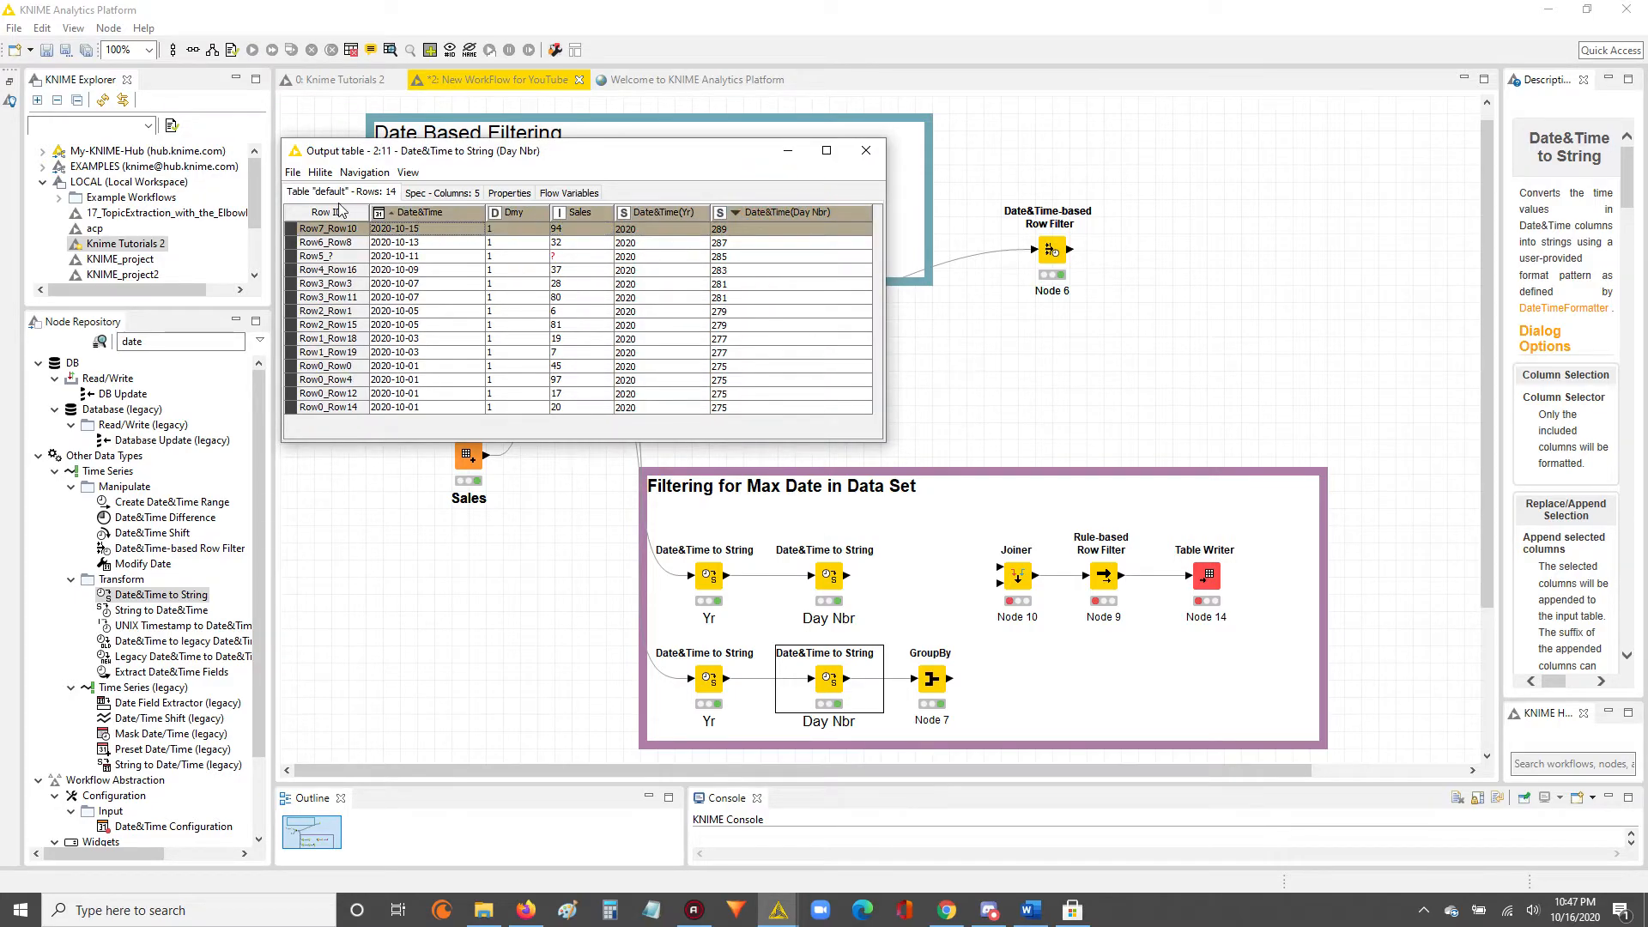
click(857, 156)
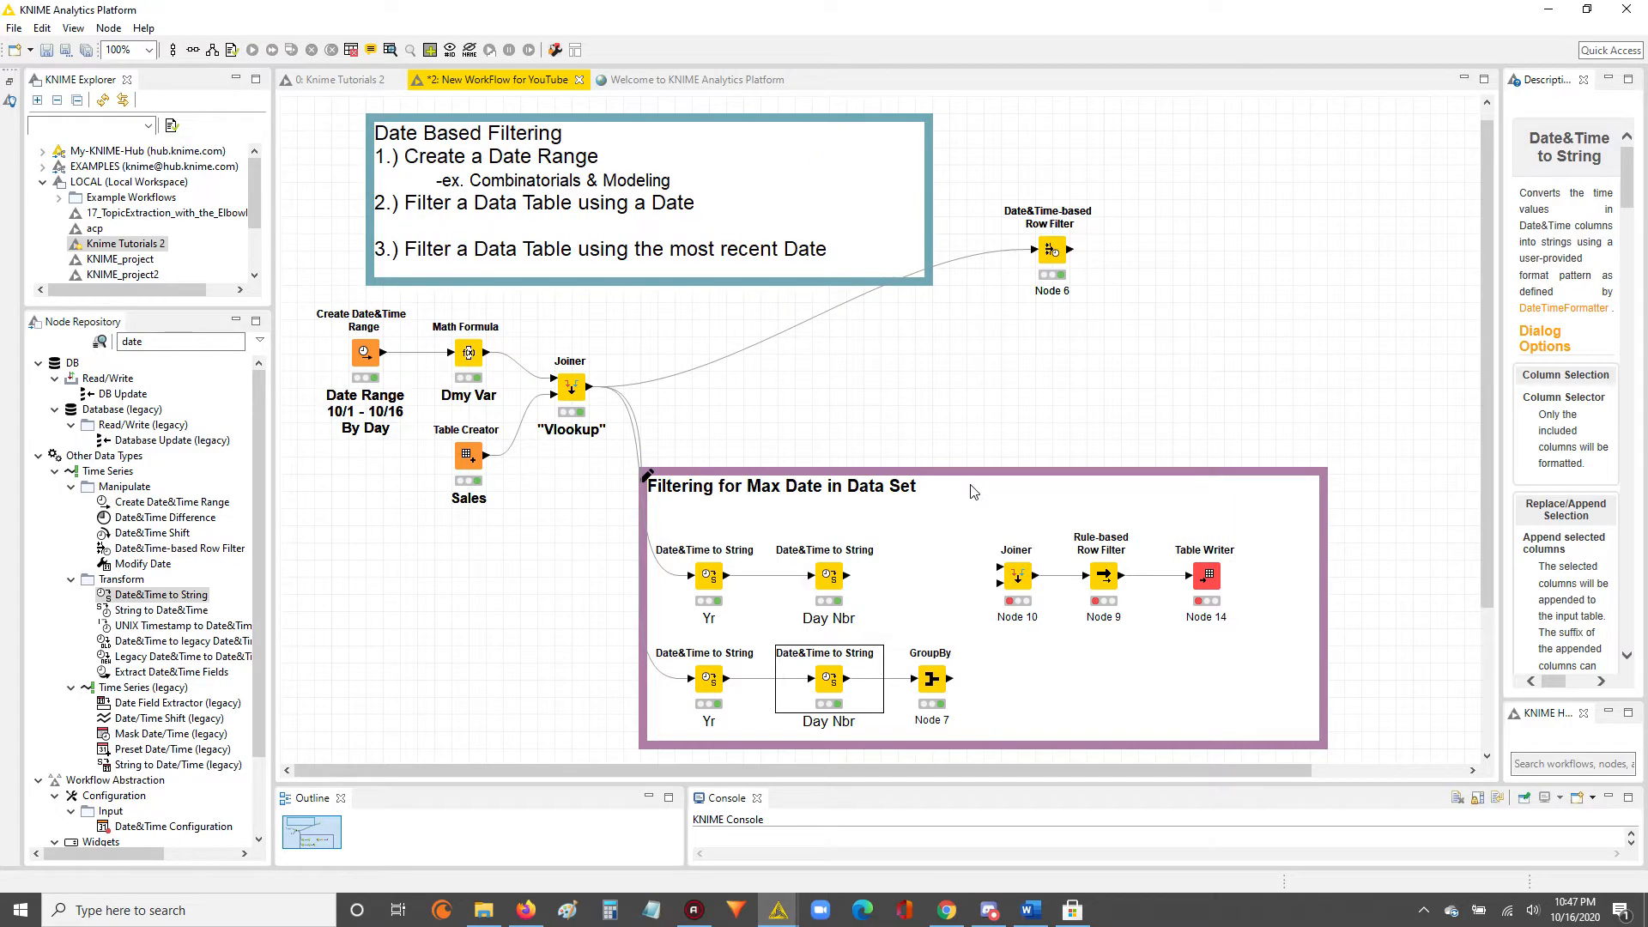
Open the upper "Day Nbr" node's output table and shrink its window to fit above the filtering nodes.
click(941, 685)
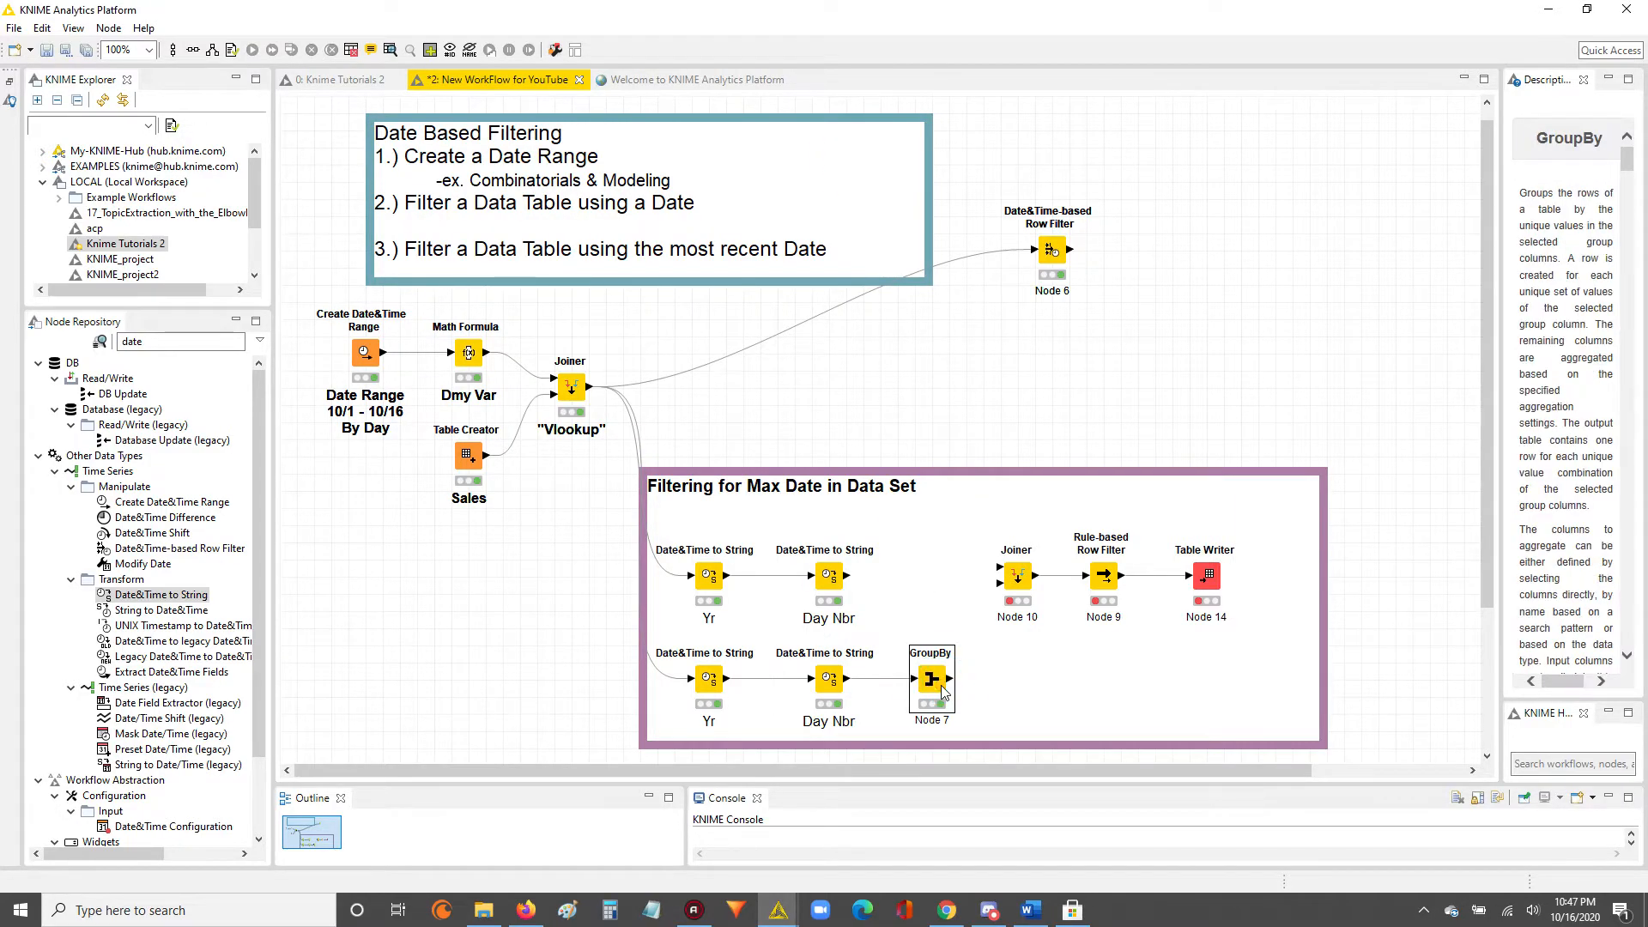
right_click(941, 685)
click(823, 575)
right_click(824, 577)
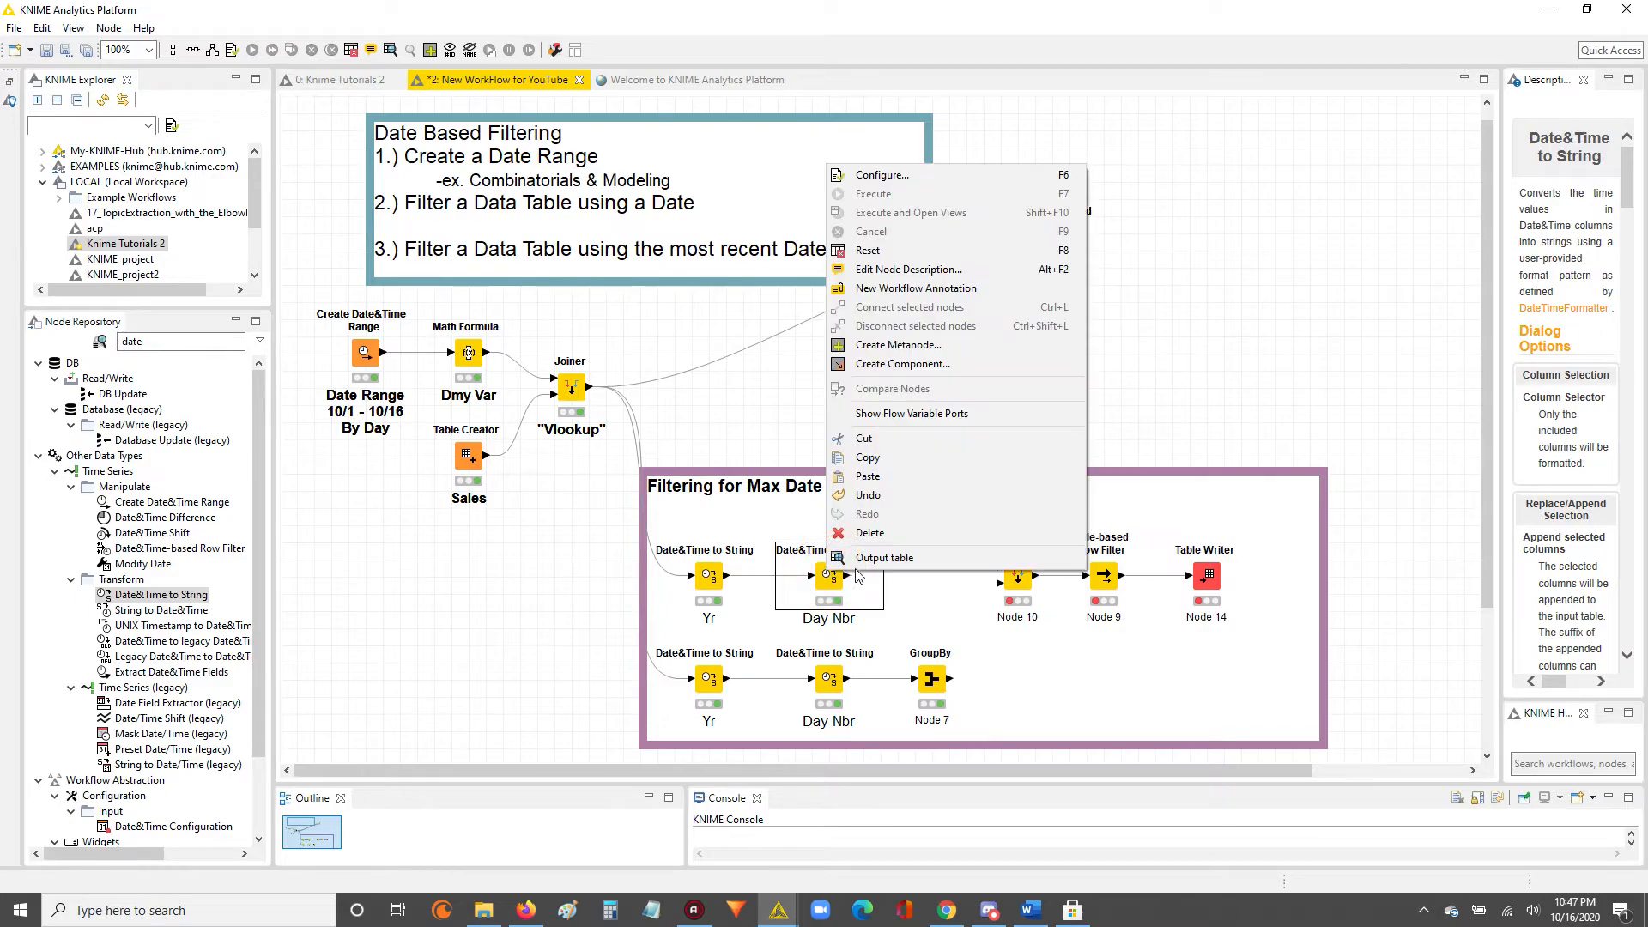
click(858, 589)
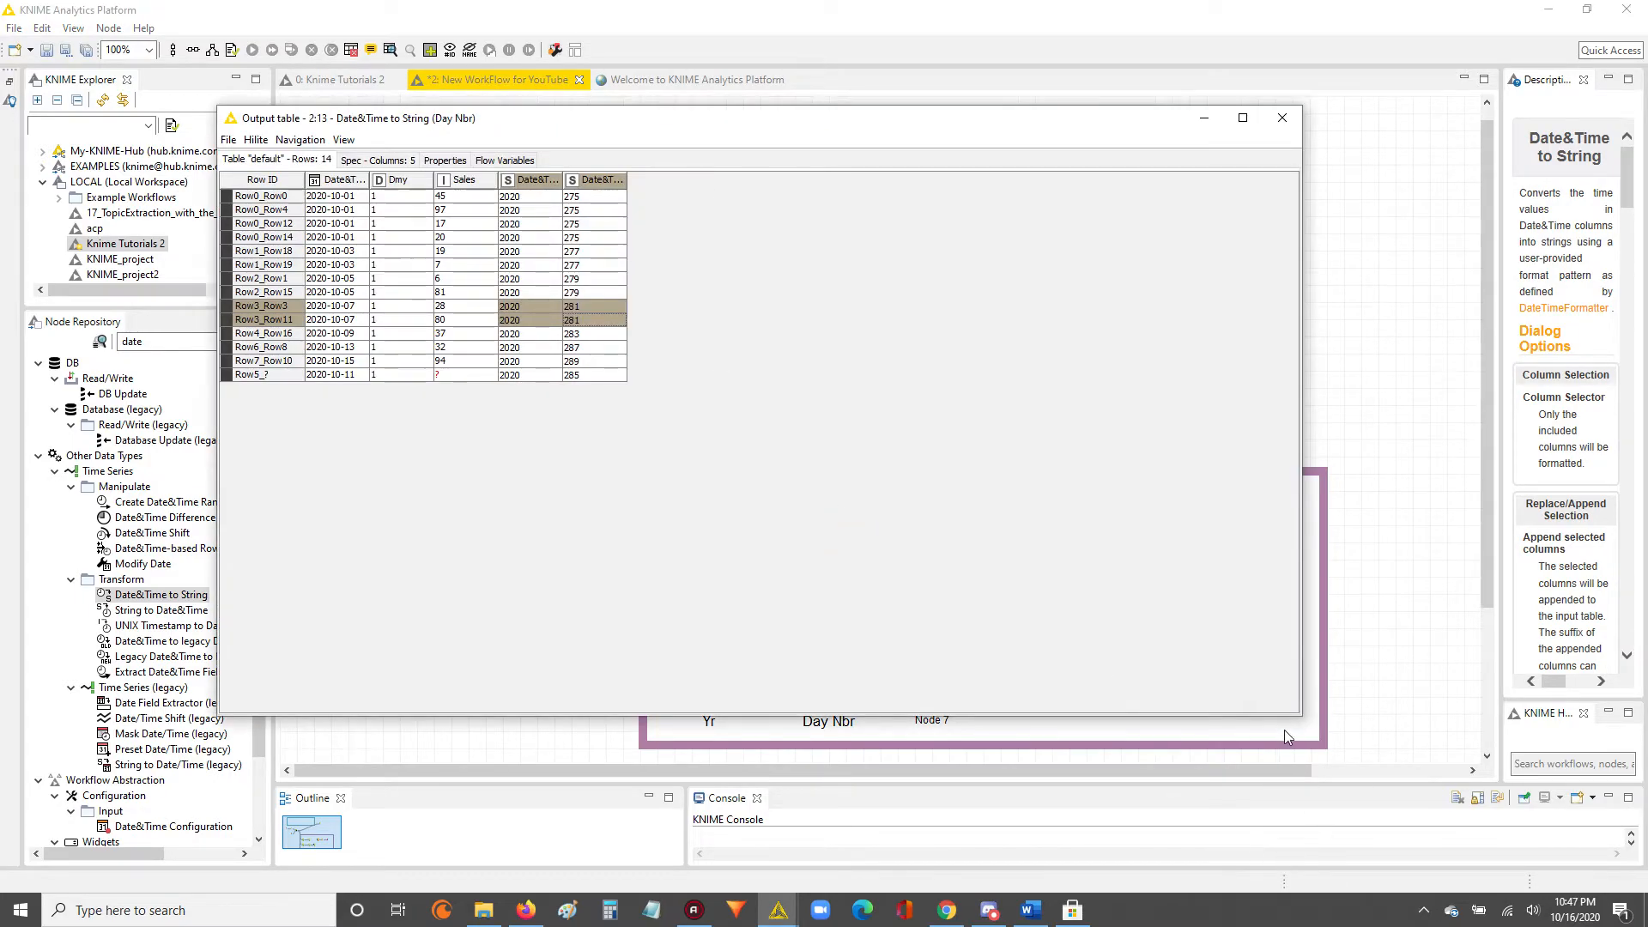
drag(1298, 711, 845, 429)
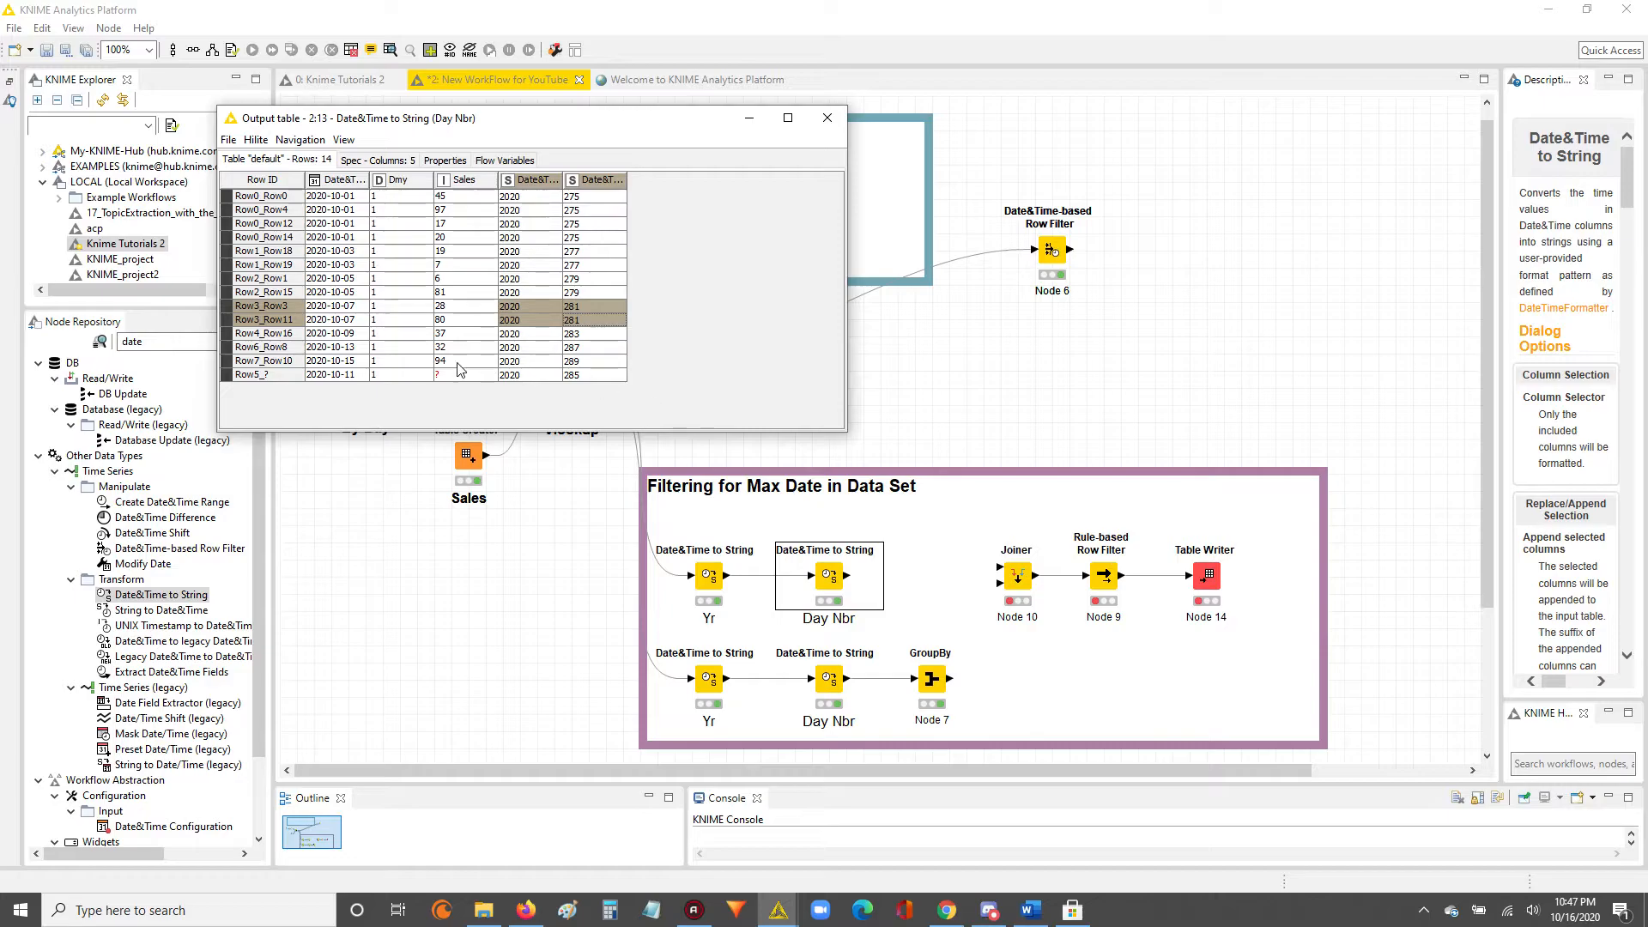
Widen the Date&Time(Day Nbr) column and examine the missing-sales row, the highest day number and the year values in the upper branch's table.
drag(330, 375, 588, 376)
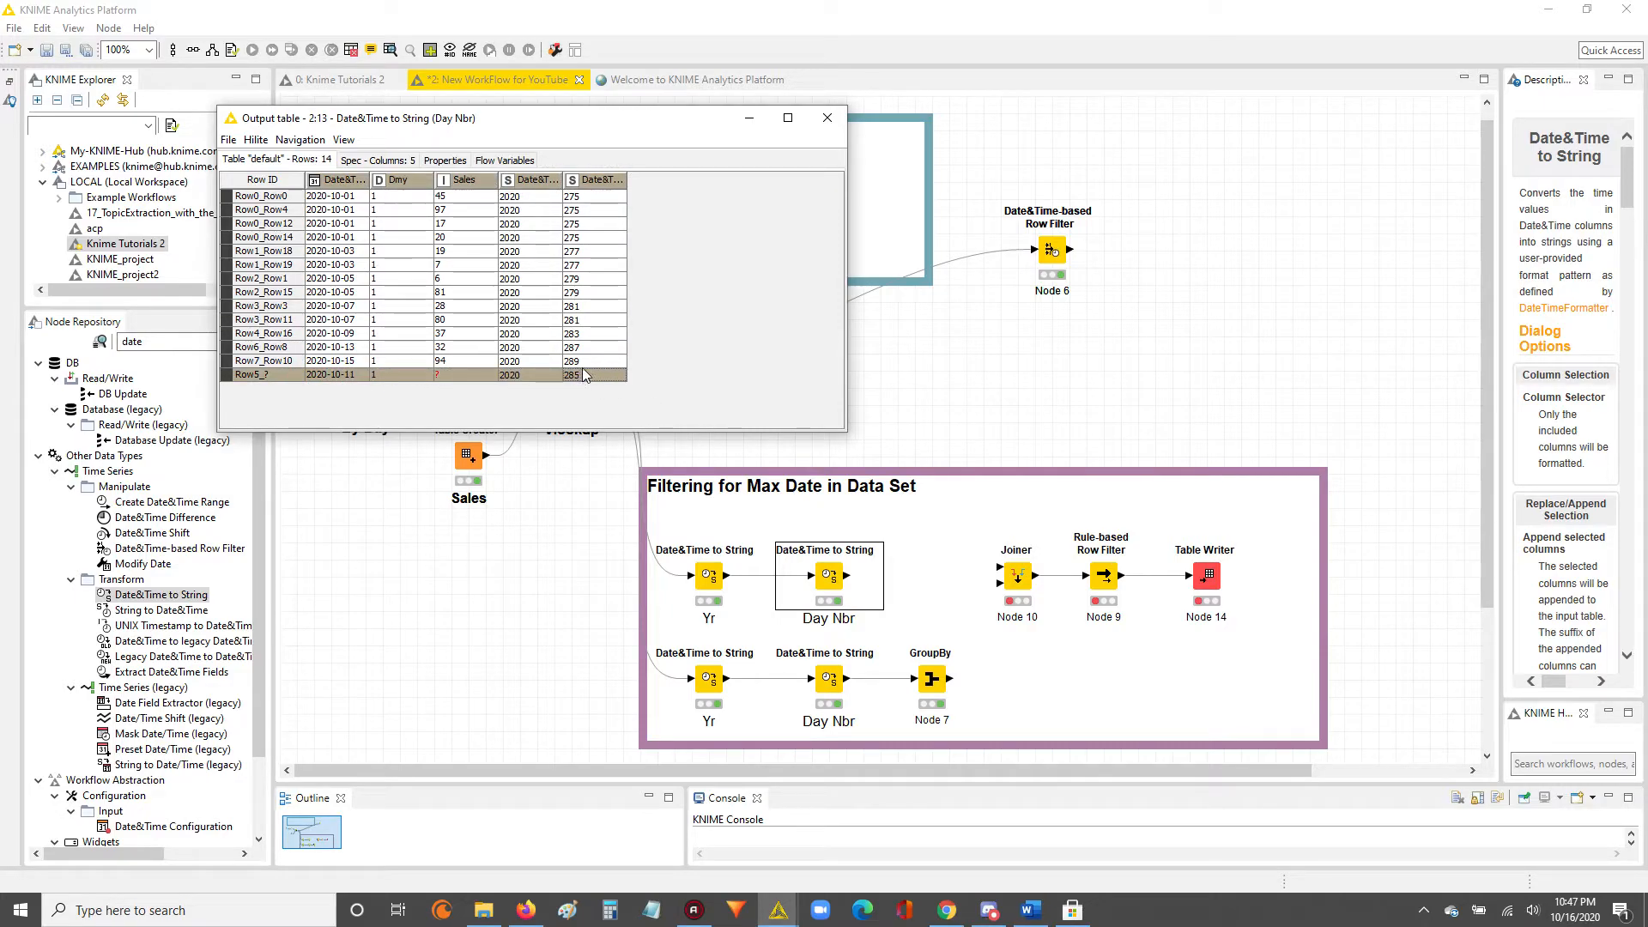
drag(599, 203, 592, 374)
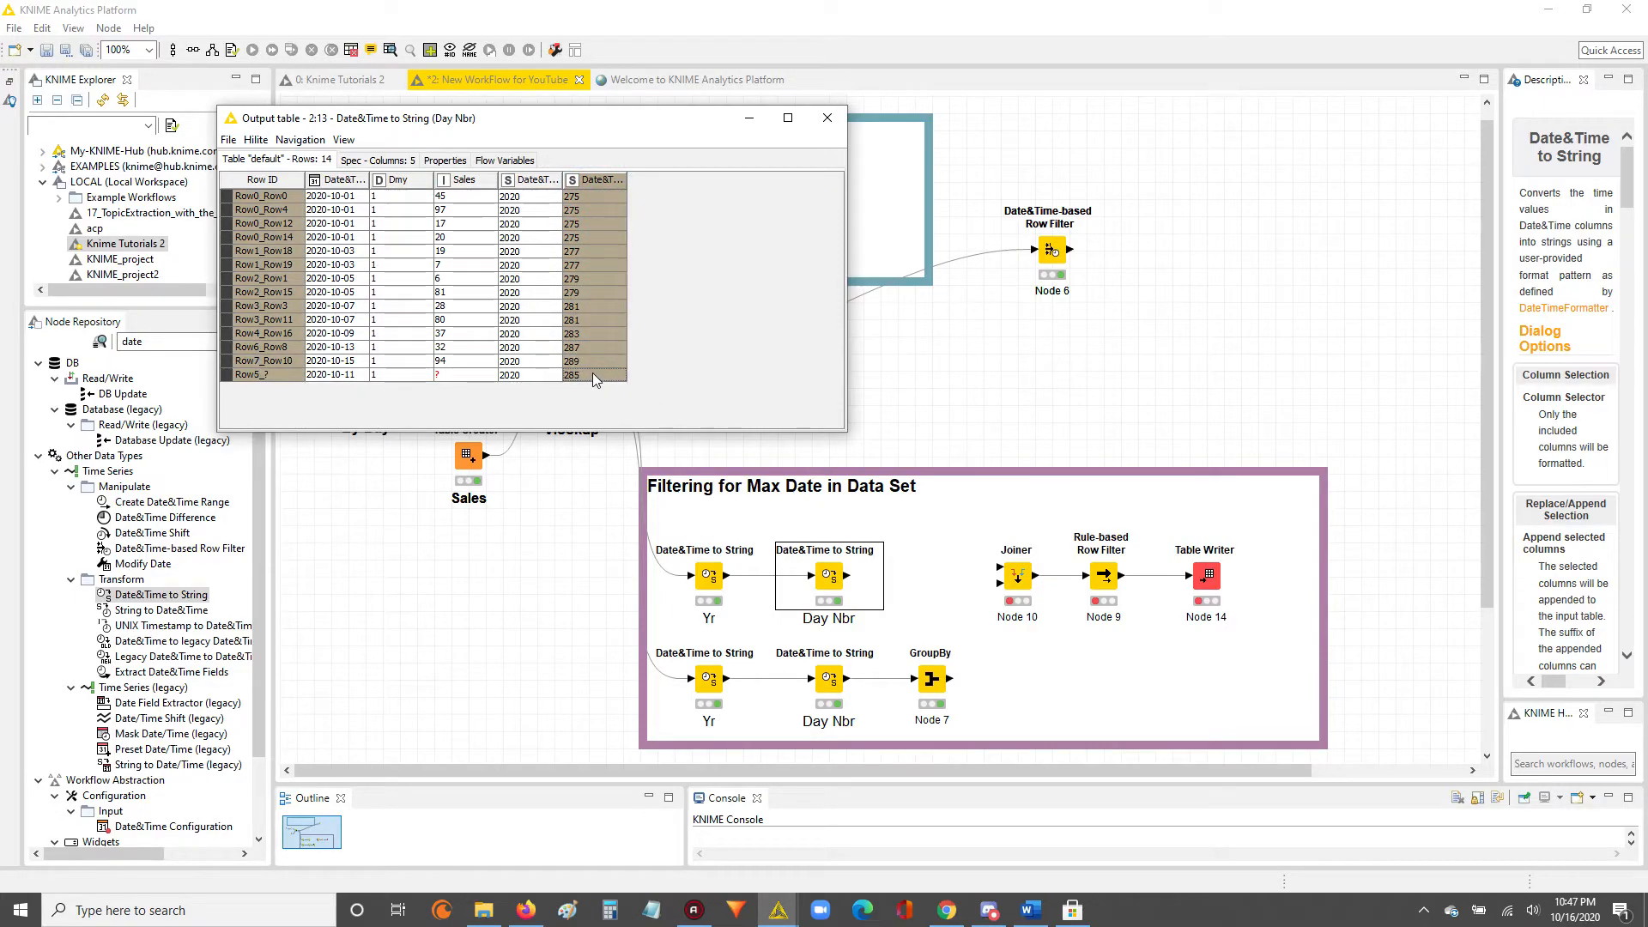
drag(627, 179, 686, 180)
click(579, 365)
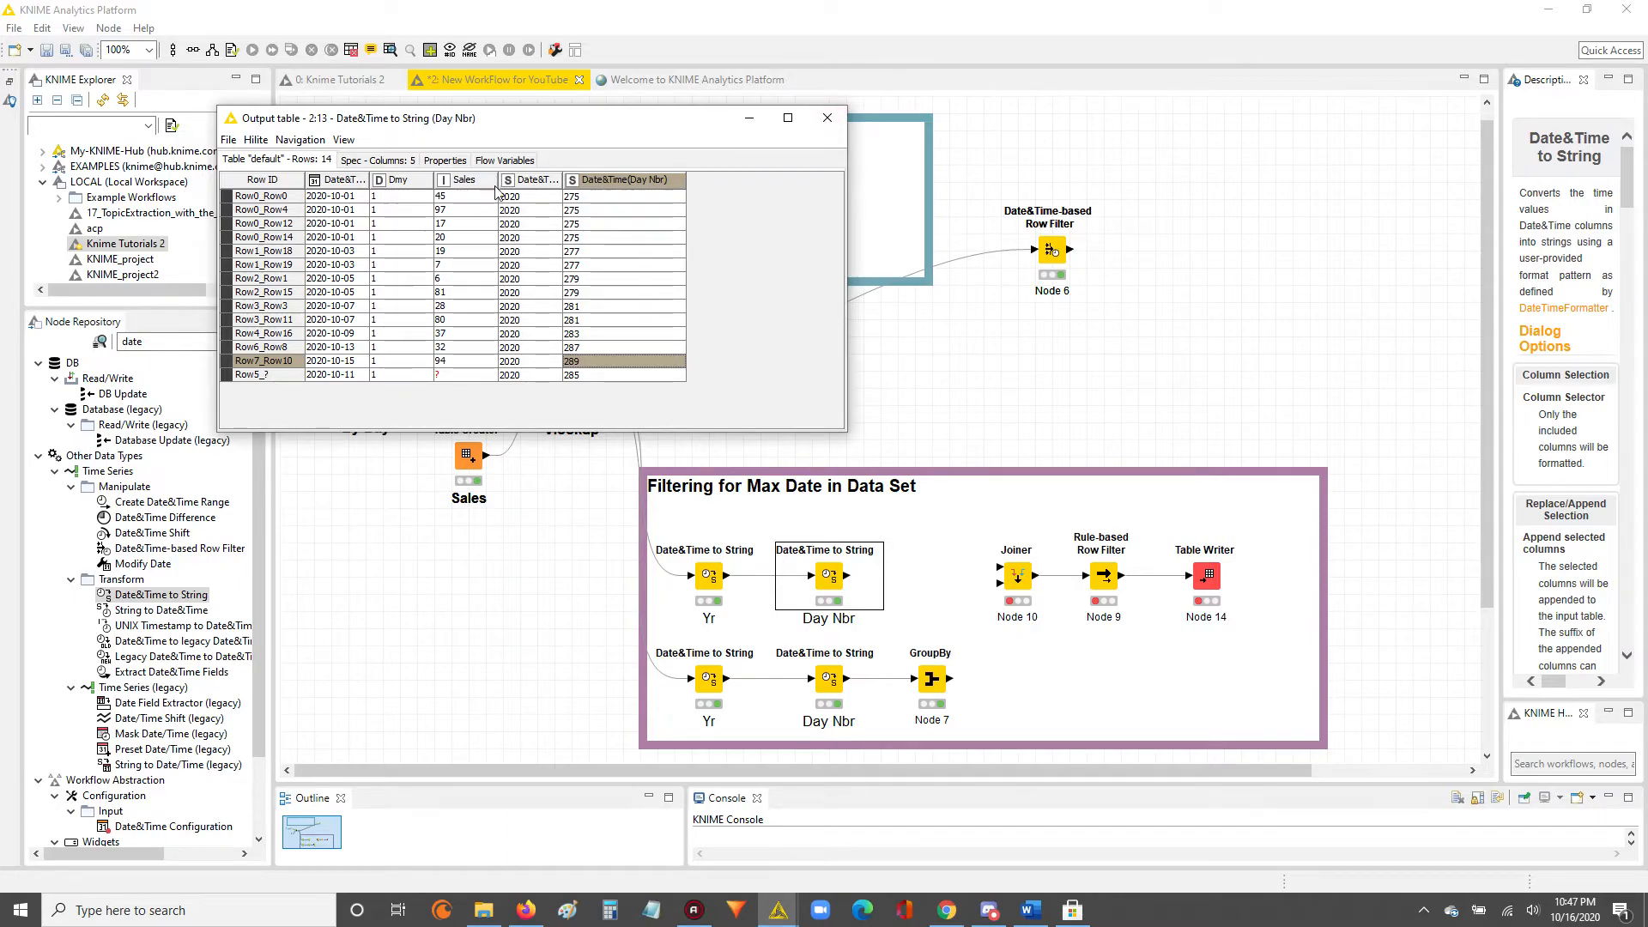
drag(526, 198, 539, 371)
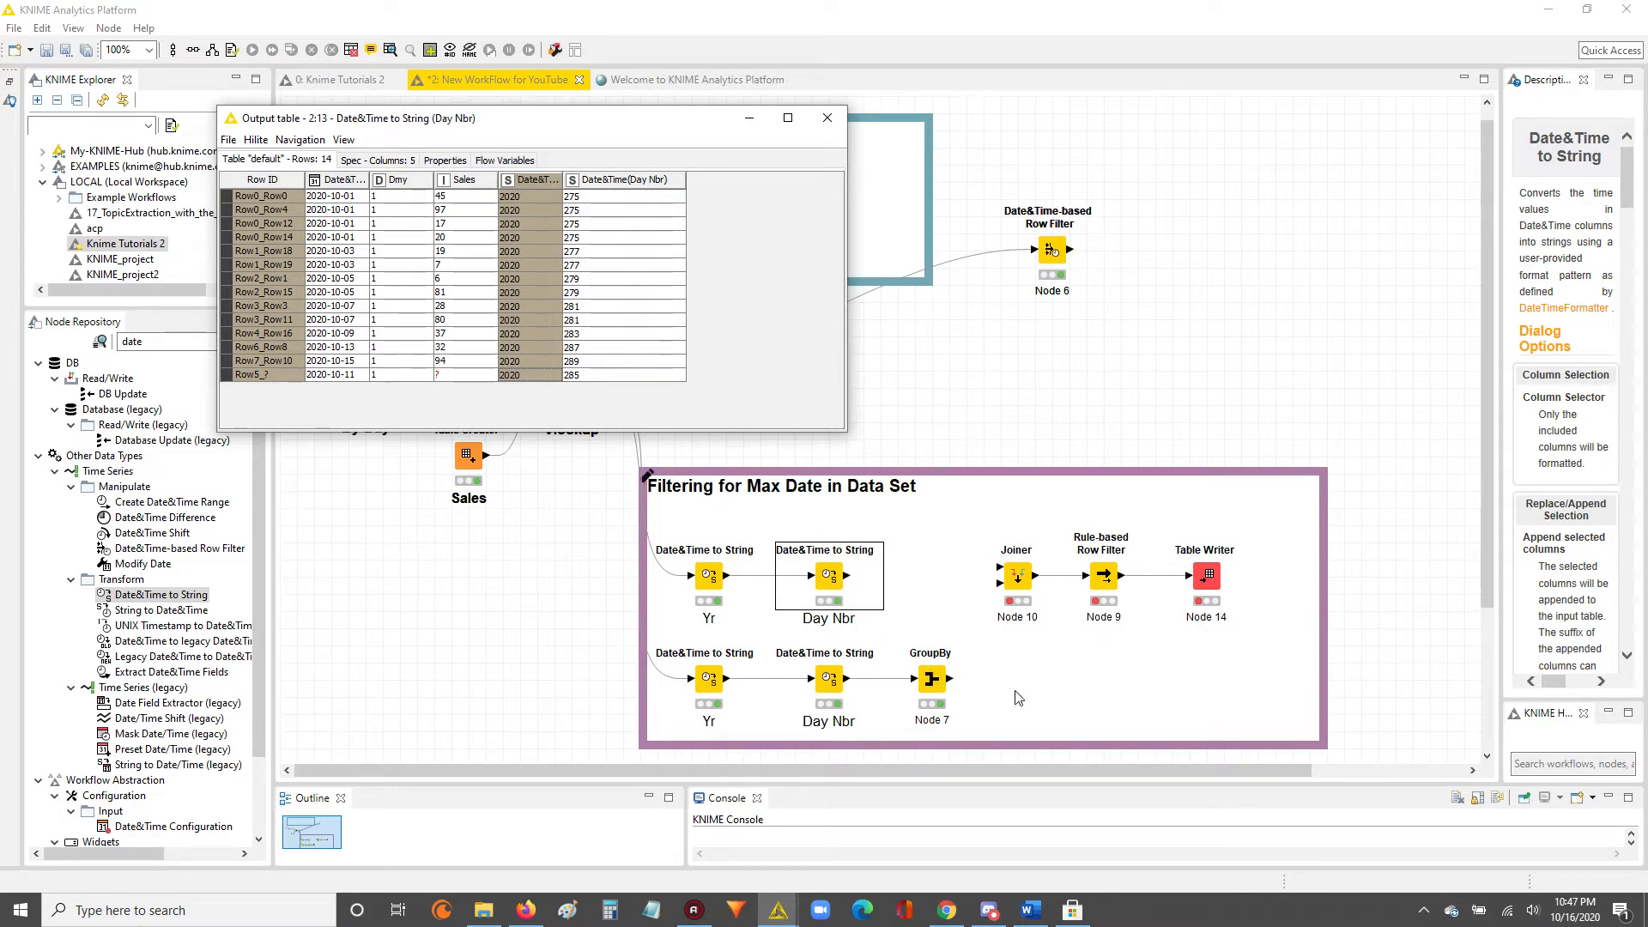
click(932, 682)
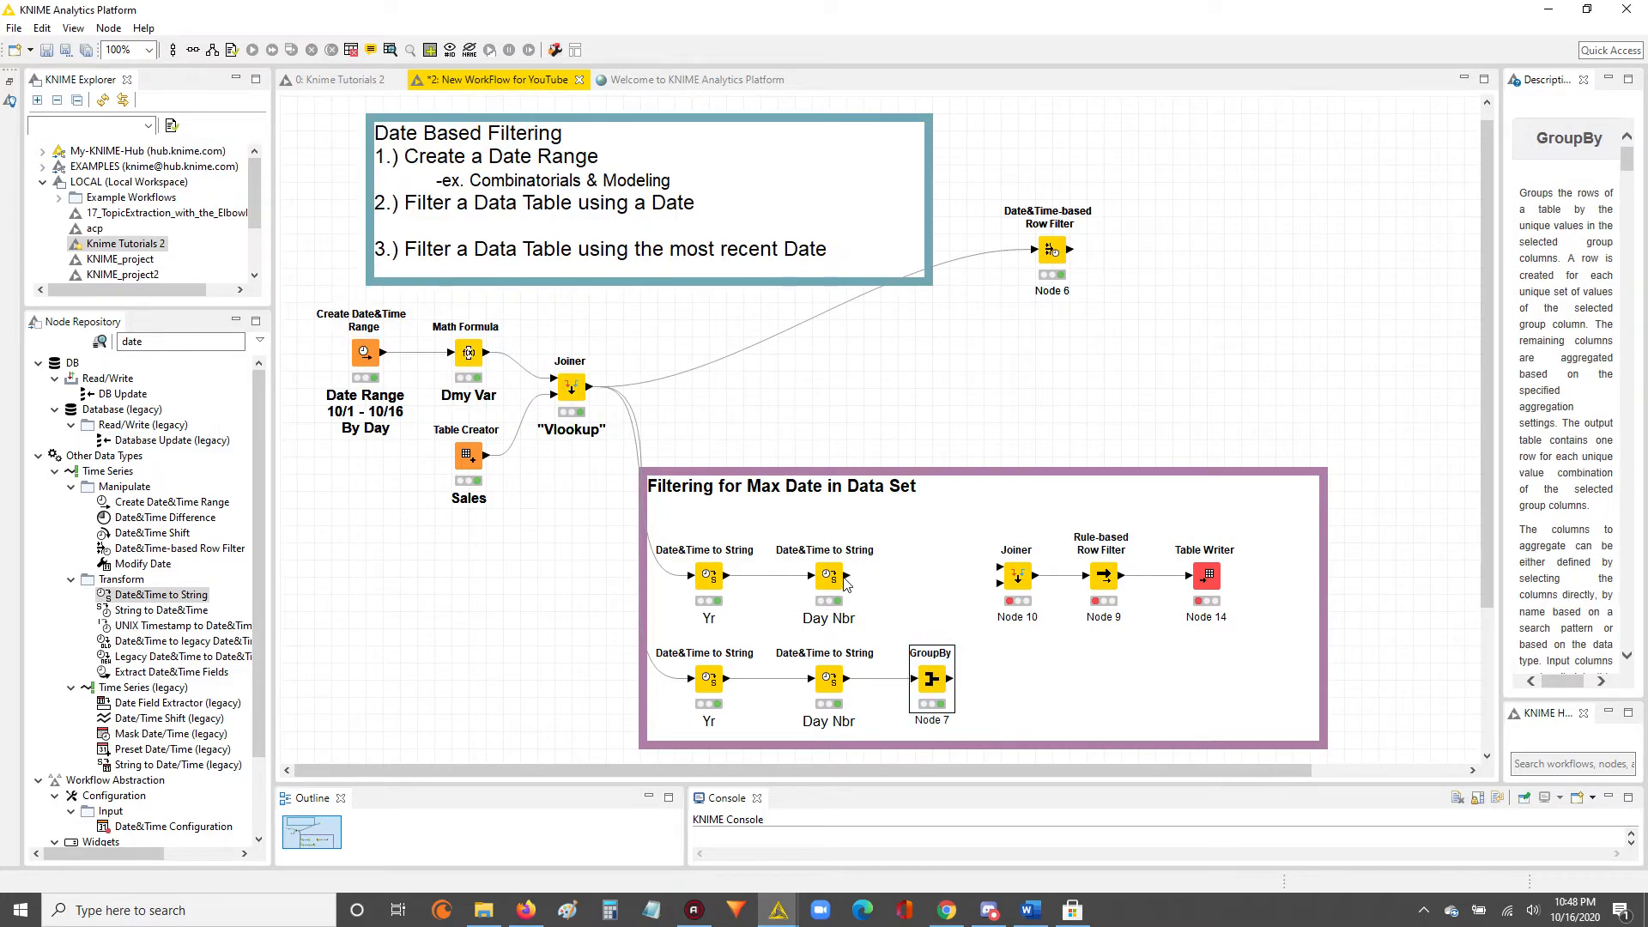
Connect the upper "Day Nbr" node to the top input of Joiner Node 10 and check that node's output table.
click(1021, 577)
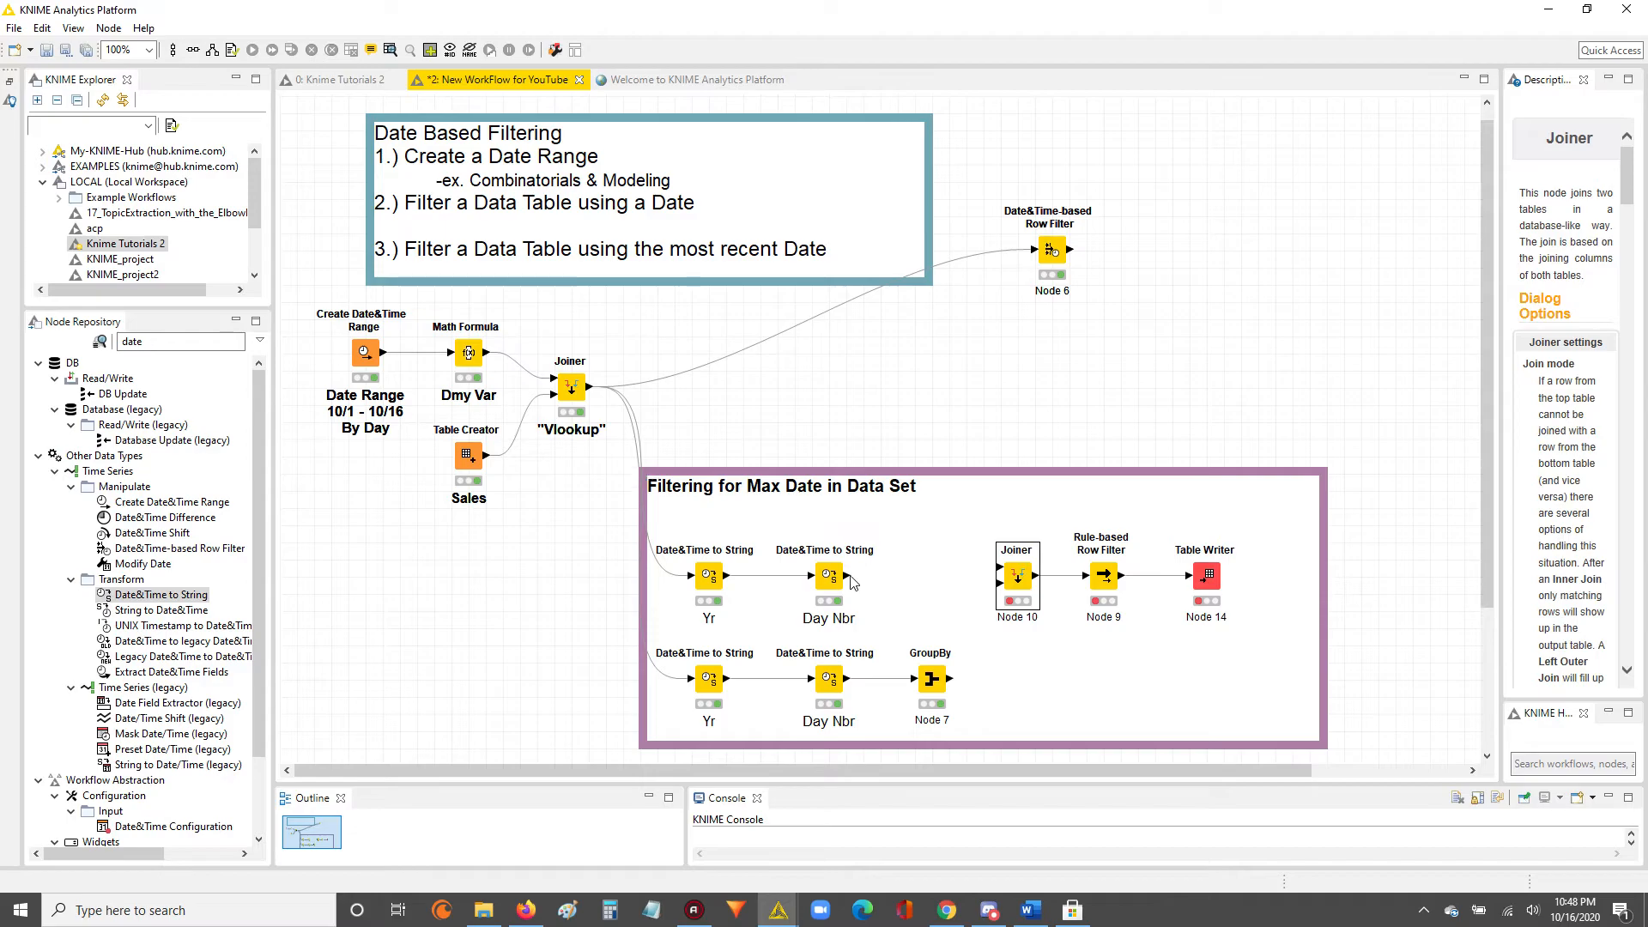
drag(848, 575, 1001, 568)
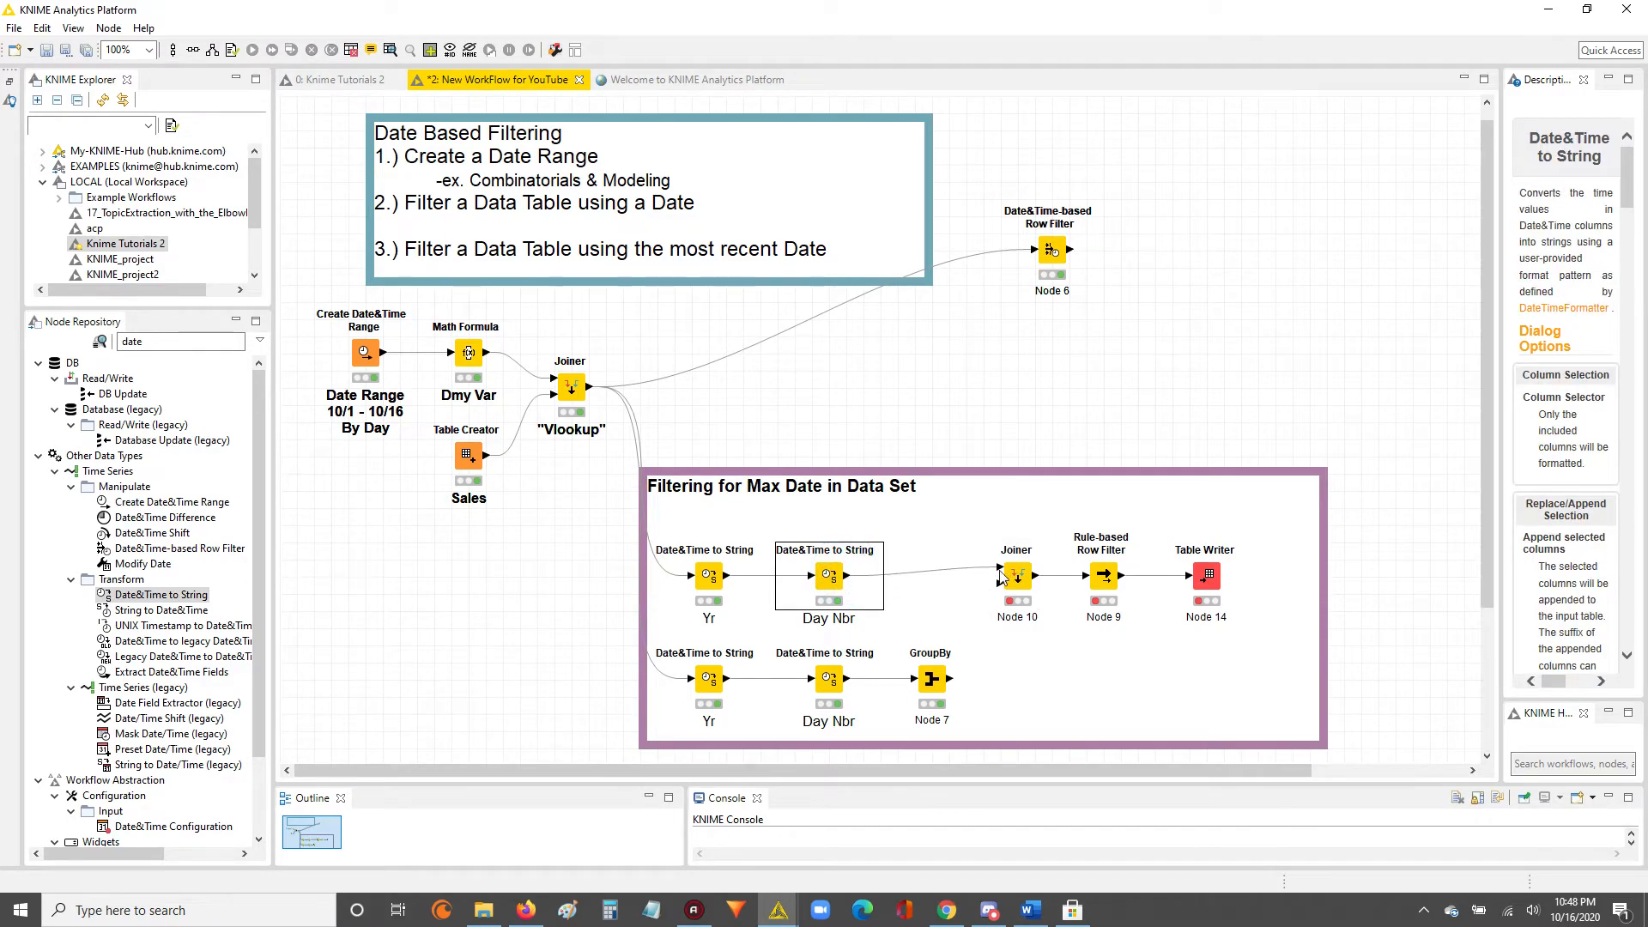
right_click(851, 582)
click(856, 566)
click(856, 565)
right_click(833, 574)
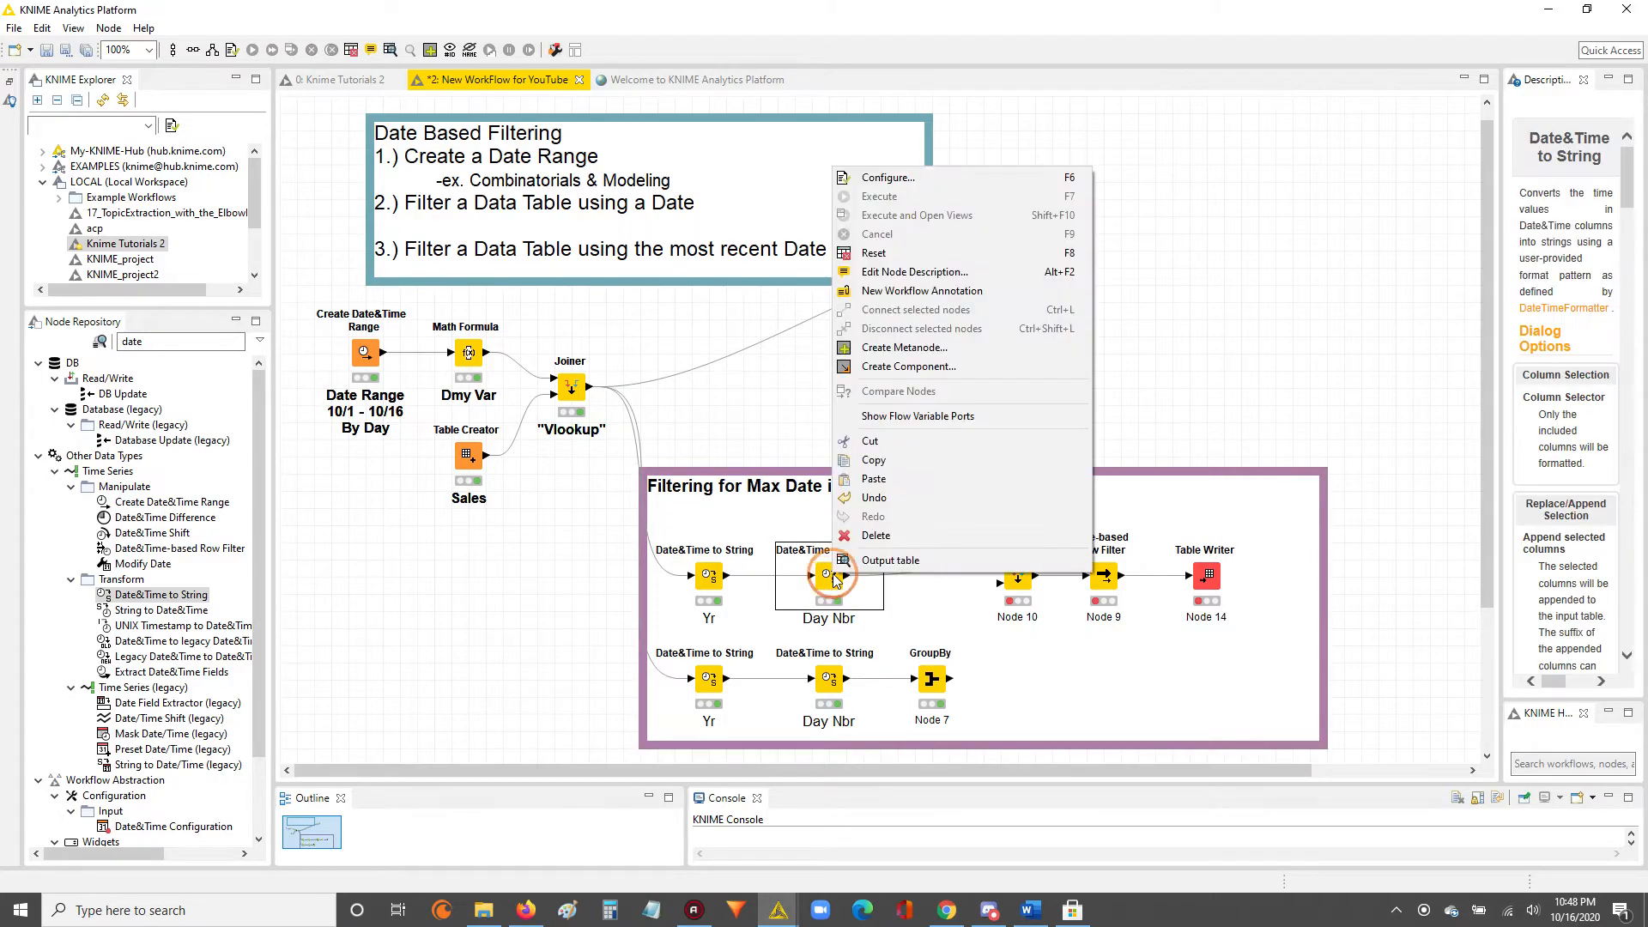
click(884, 560)
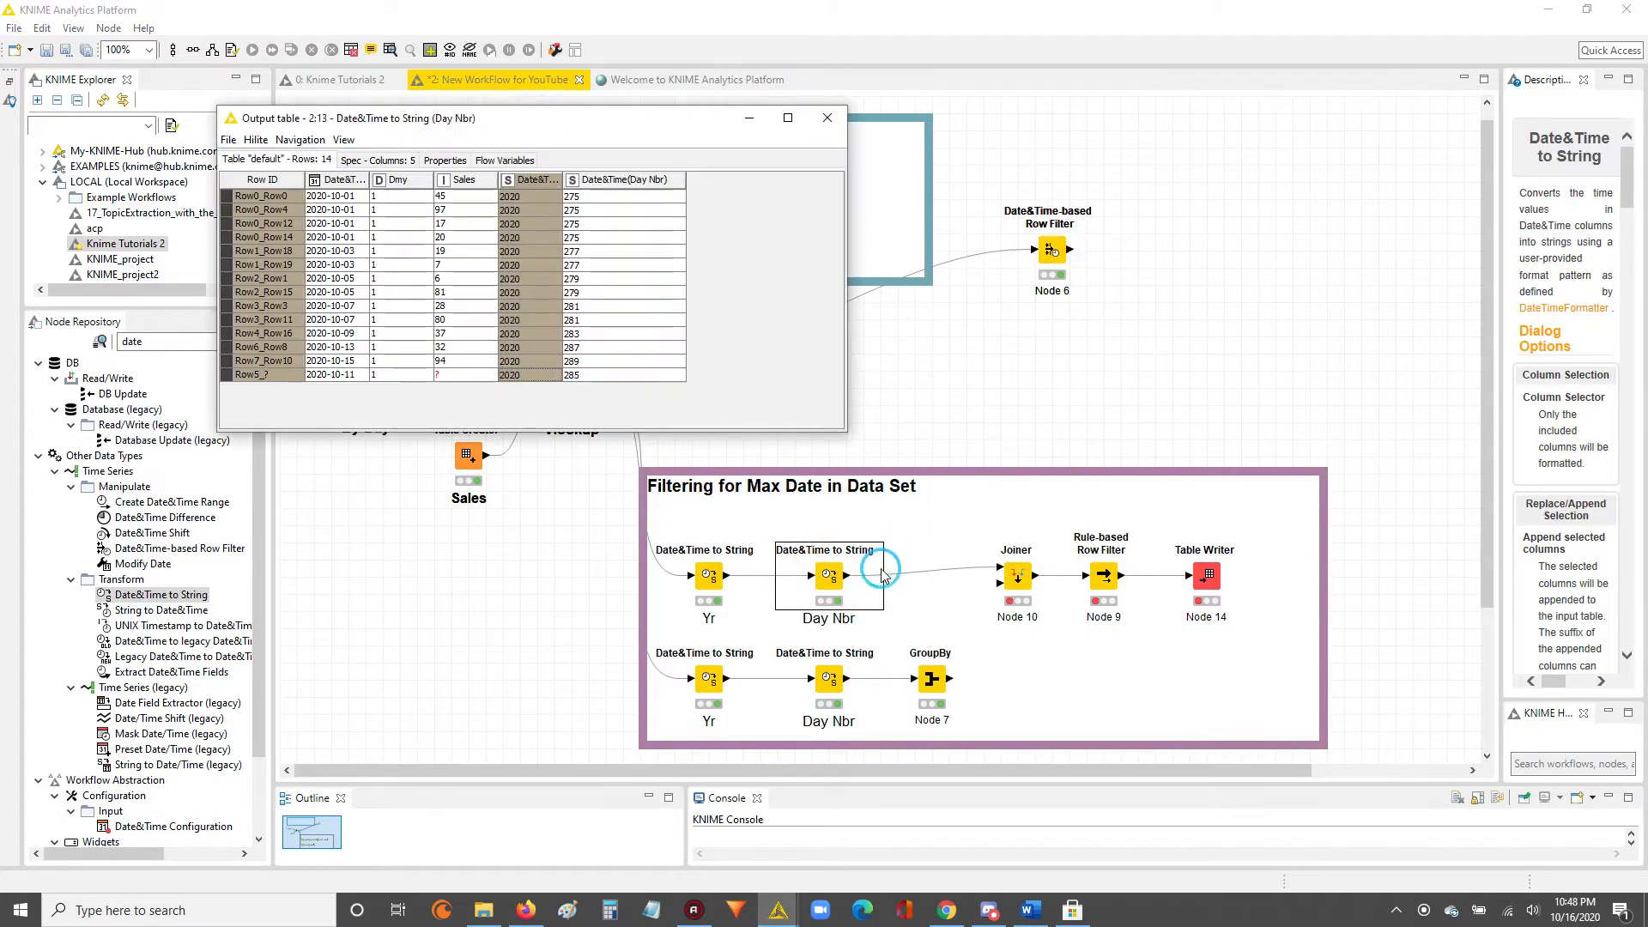
click(827, 117)
Check the GroupBy node's group table and connect GroupBy to the bottom input of Joiner Node 10.
click(931, 679)
right_click(934, 689)
click(962, 674)
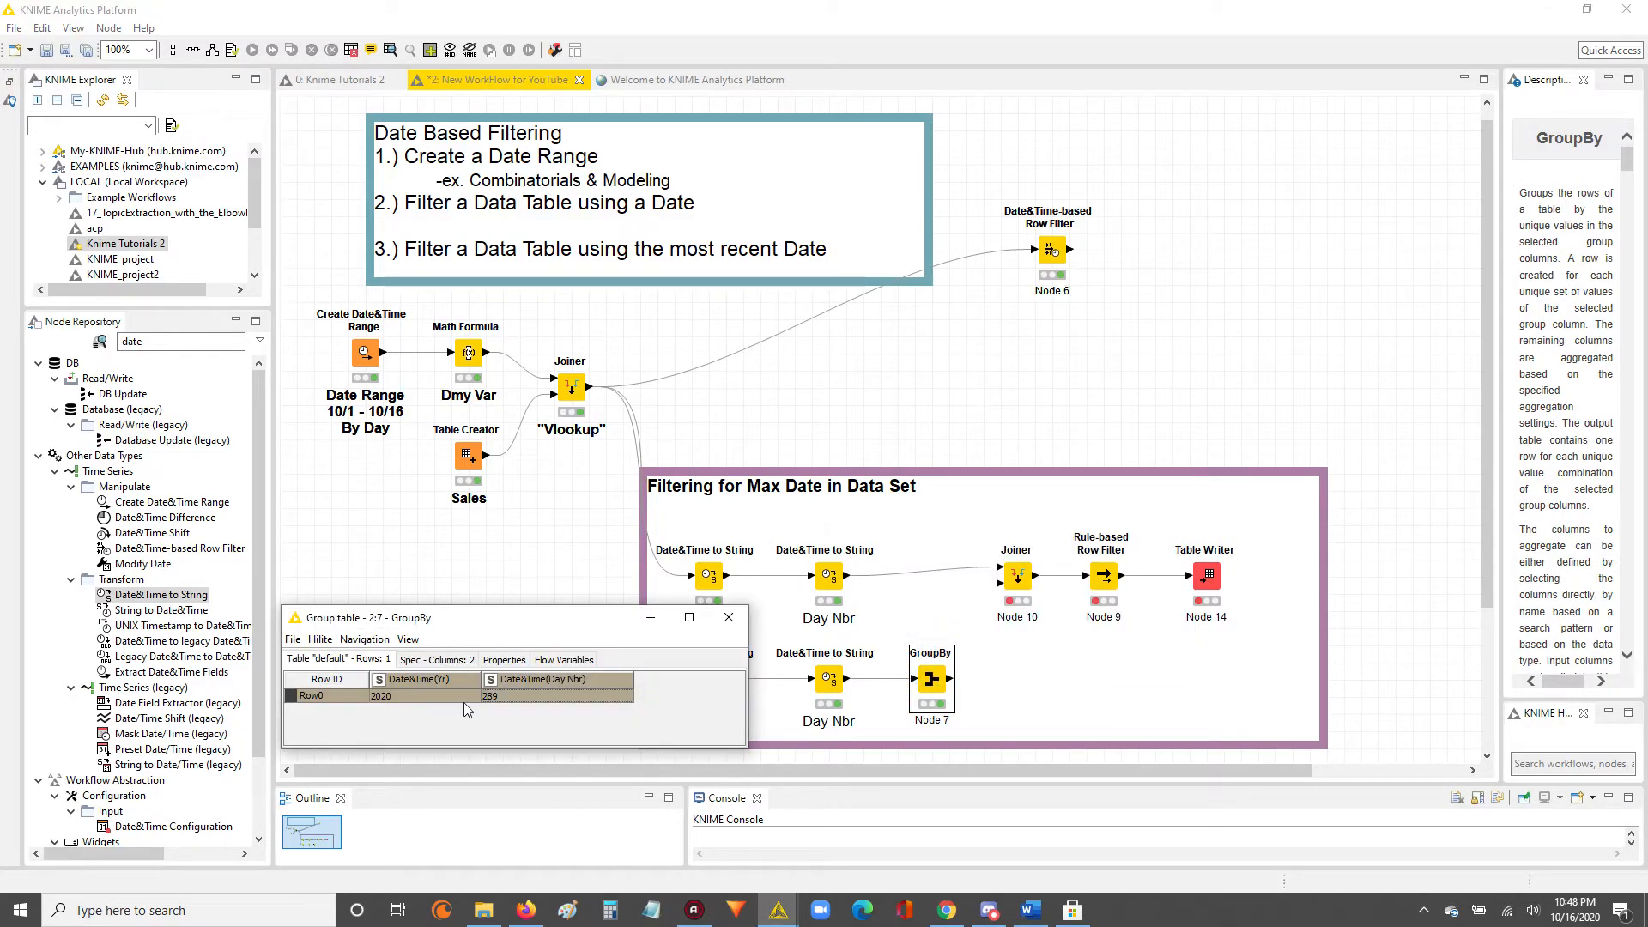
click(729, 617)
drag(952, 675, 1013, 571)
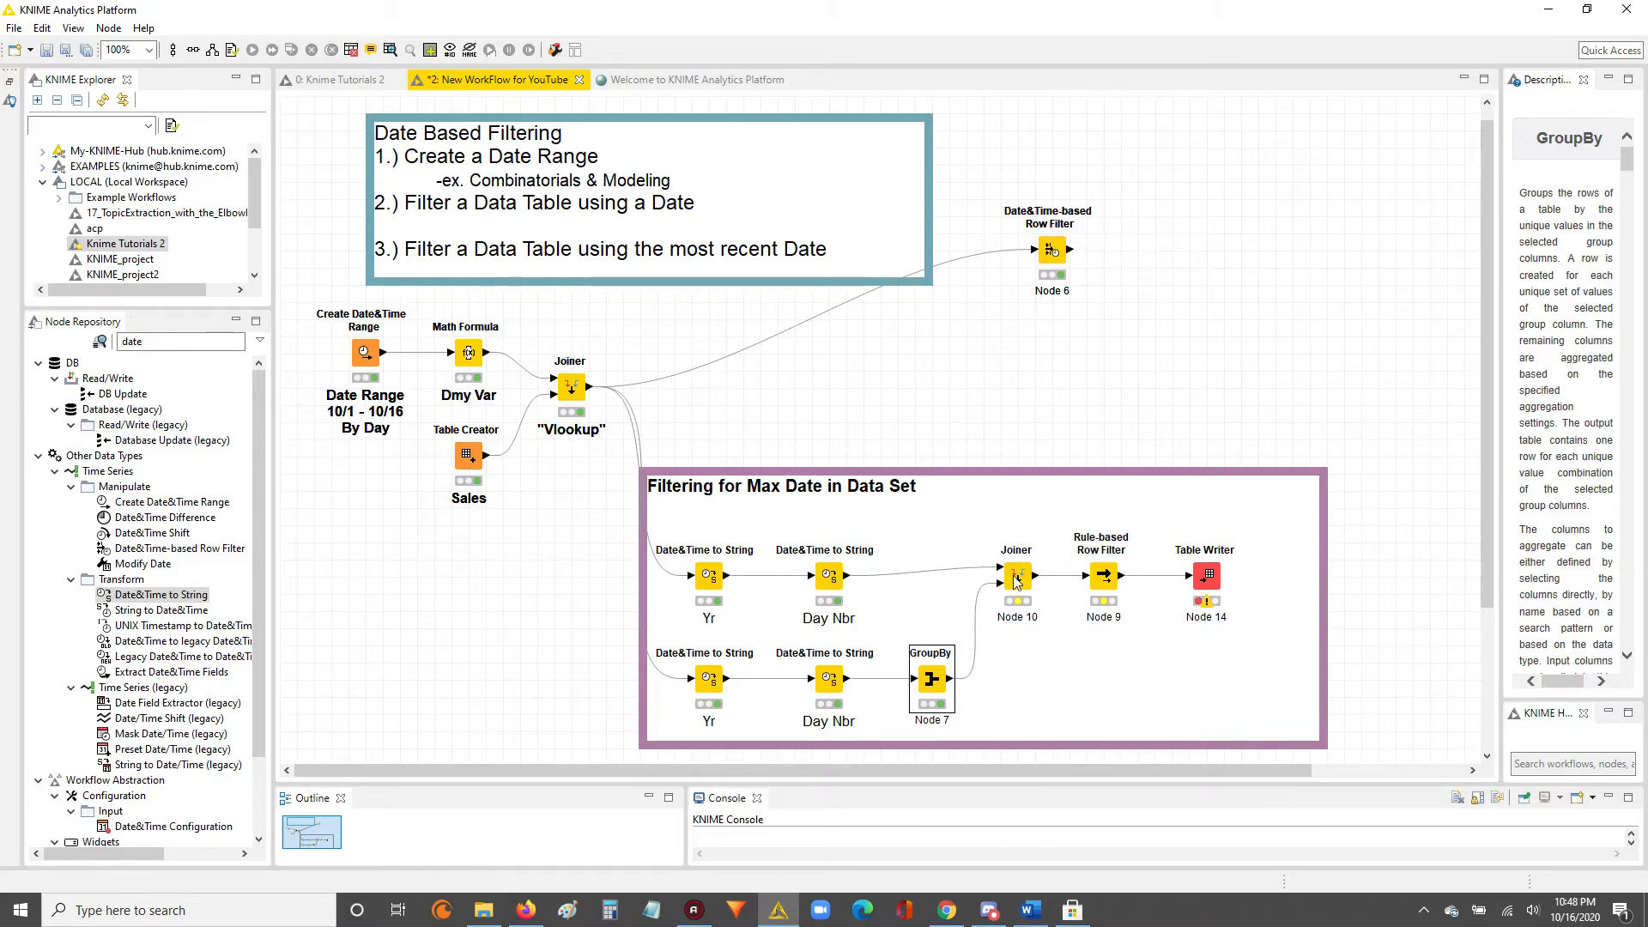
Configure Joiner Node 10 as a Left Outer Join matching Date&Time(Yr) in the top and bottom inputs.
double_click(1017, 577)
click(572, 138)
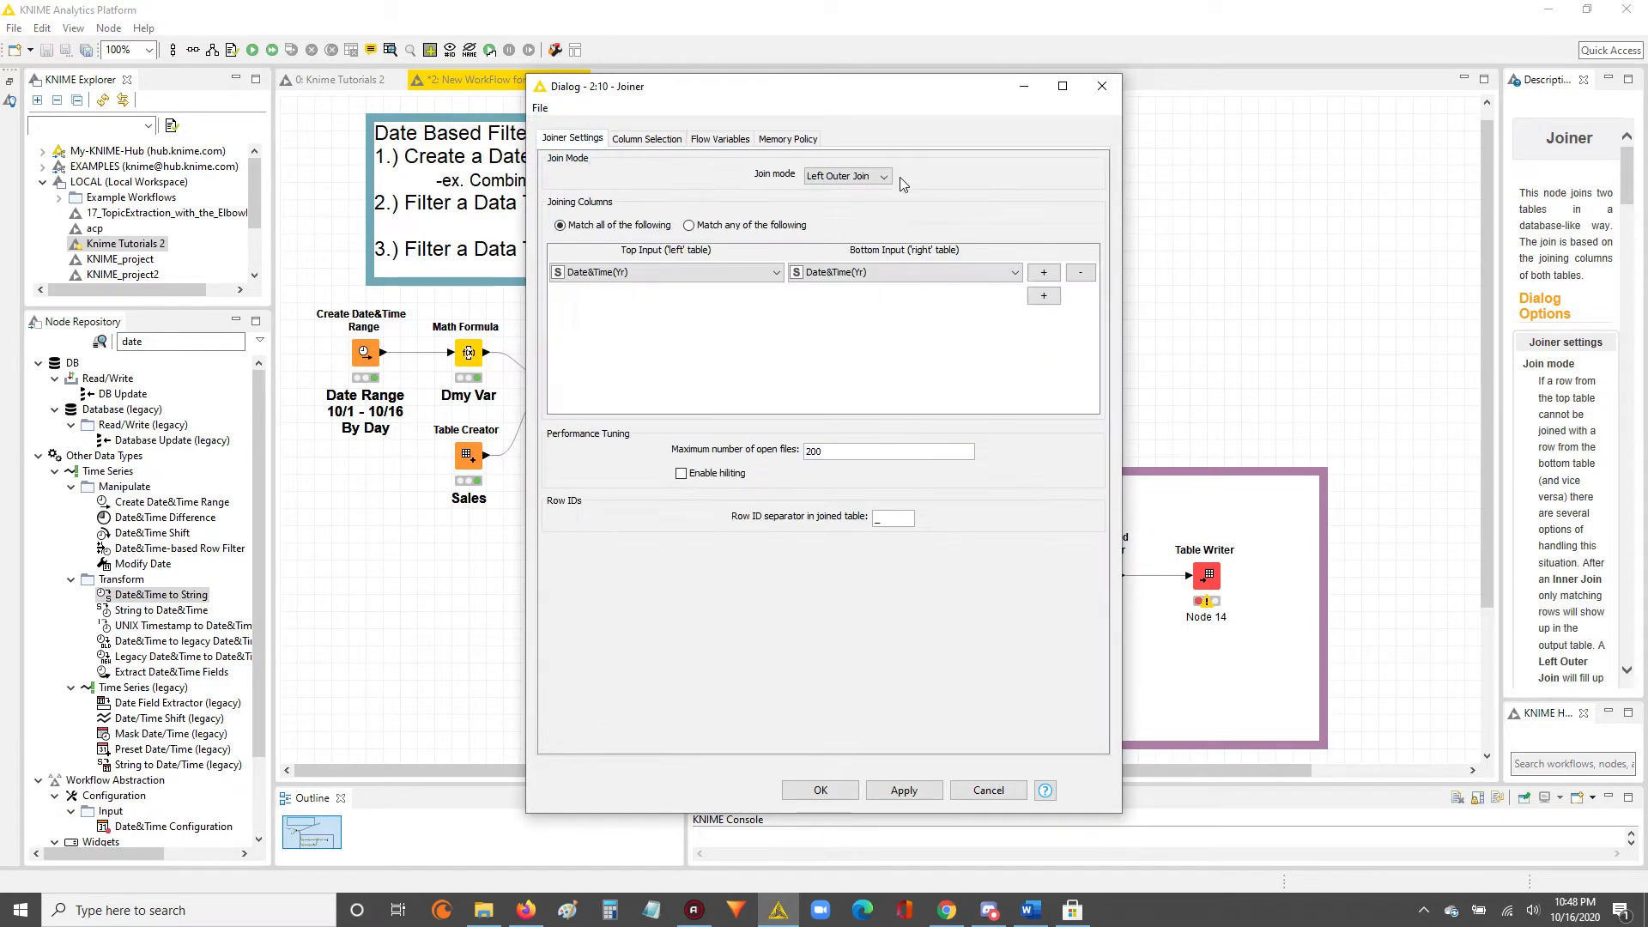
drag(880, 86, 712, 54)
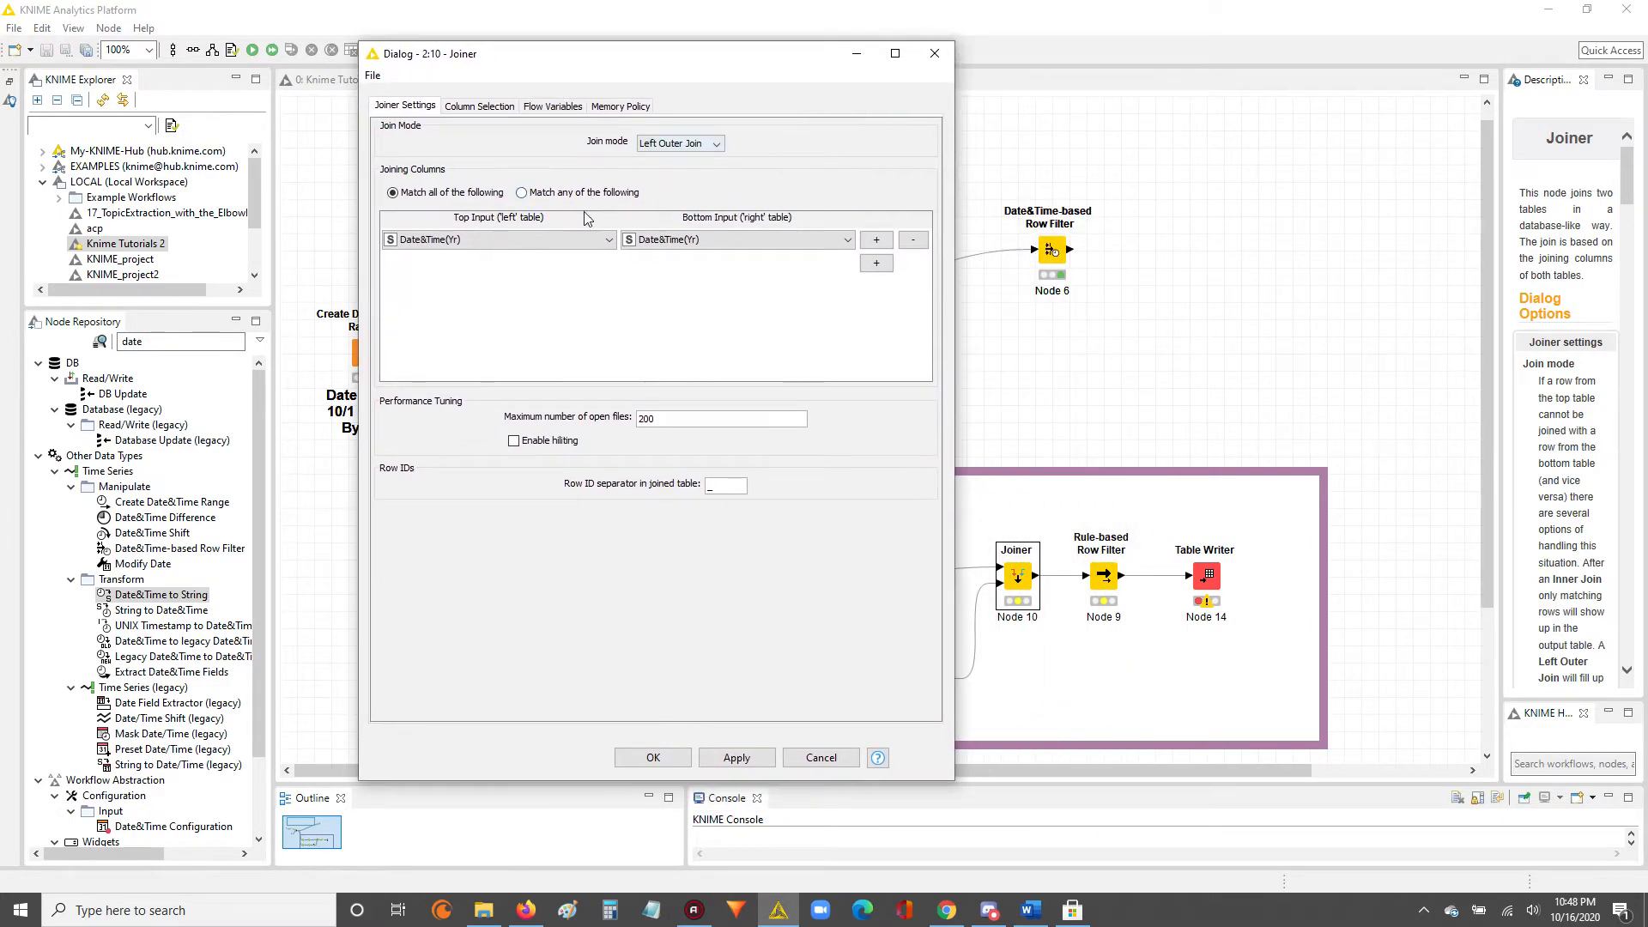
click(687, 144)
click(673, 173)
click(493, 247)
click(494, 245)
click(652, 244)
click(654, 245)
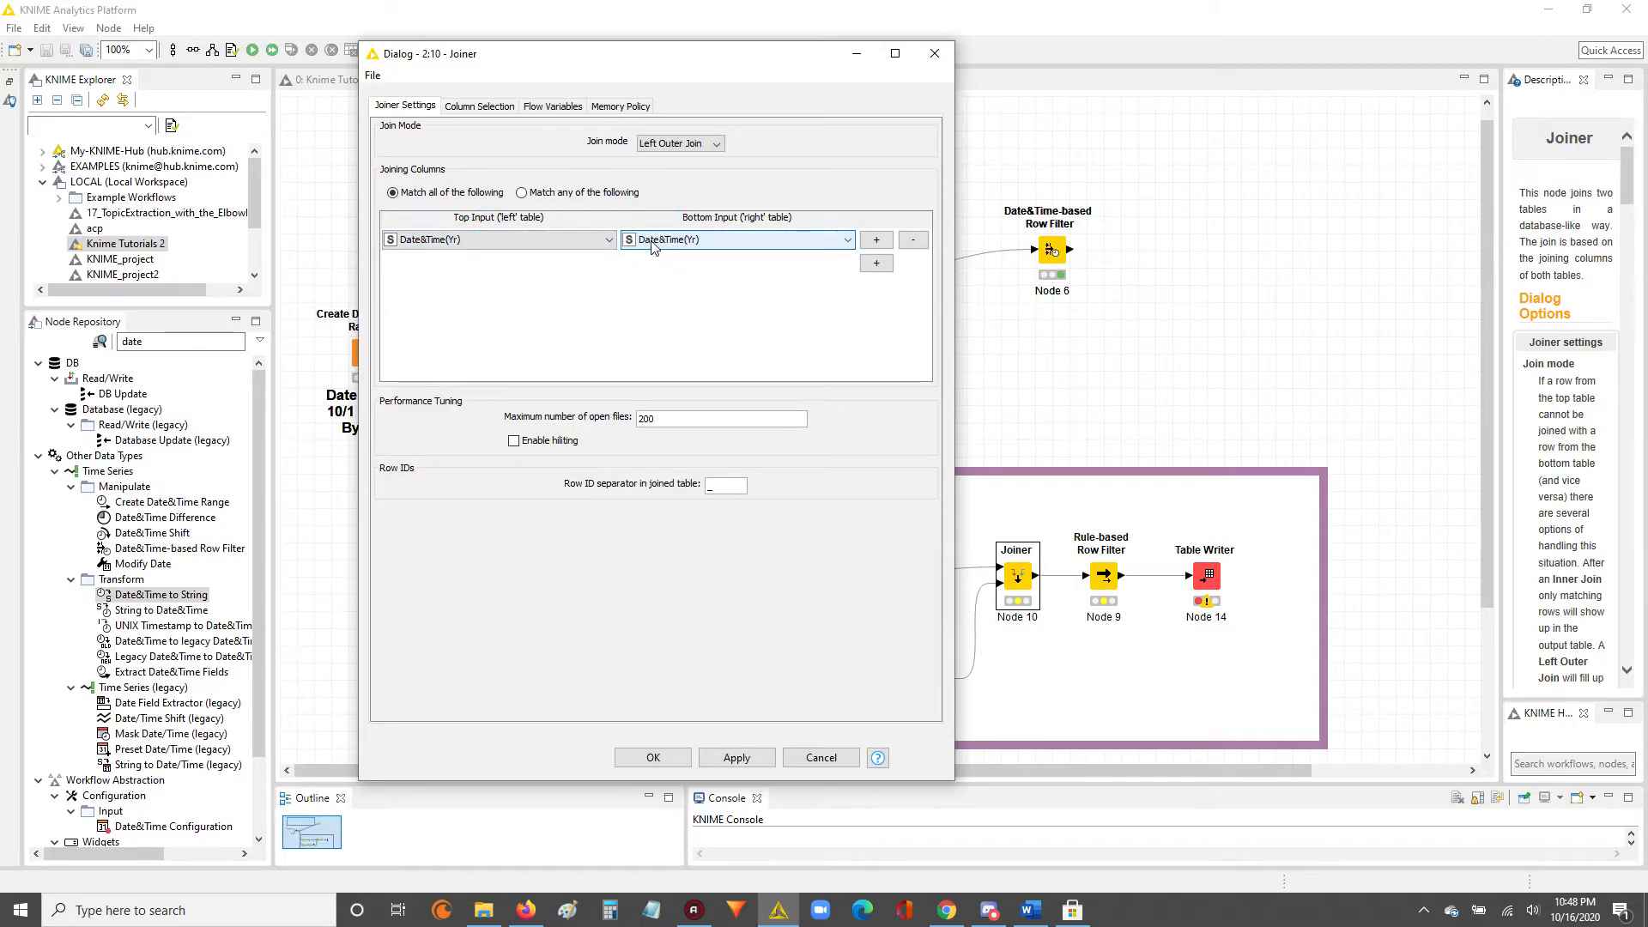
Set the Joiner to always include all bottom-input columns, append the custom suffix (Max) to duplicates, and accept the settings.
click(479, 106)
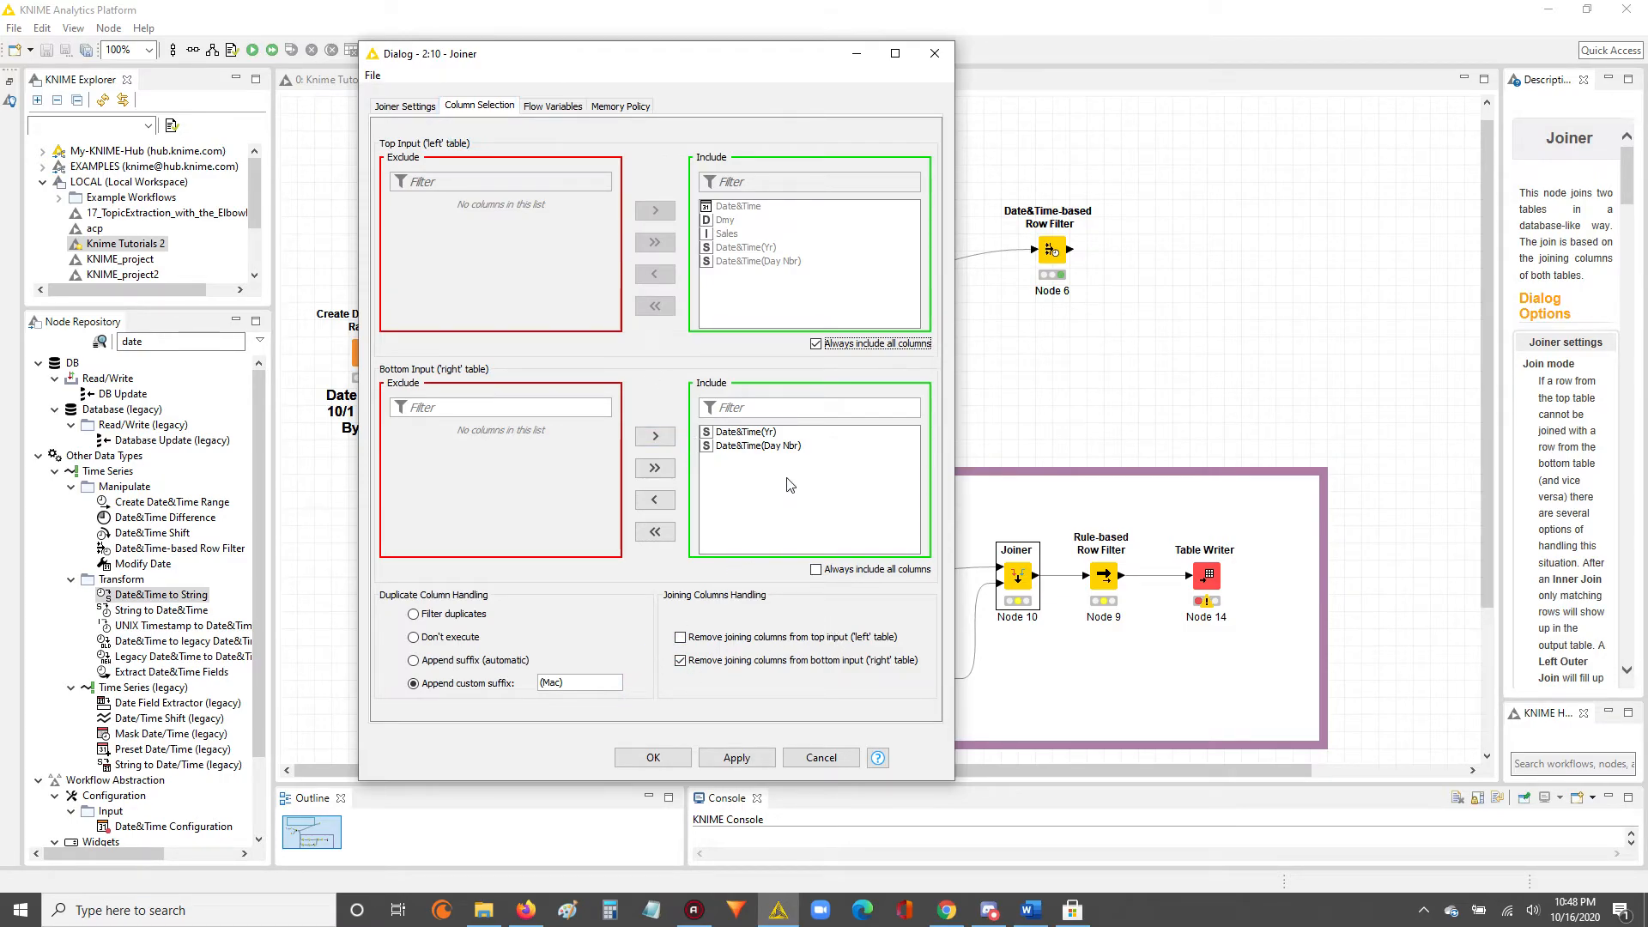
click(817, 570)
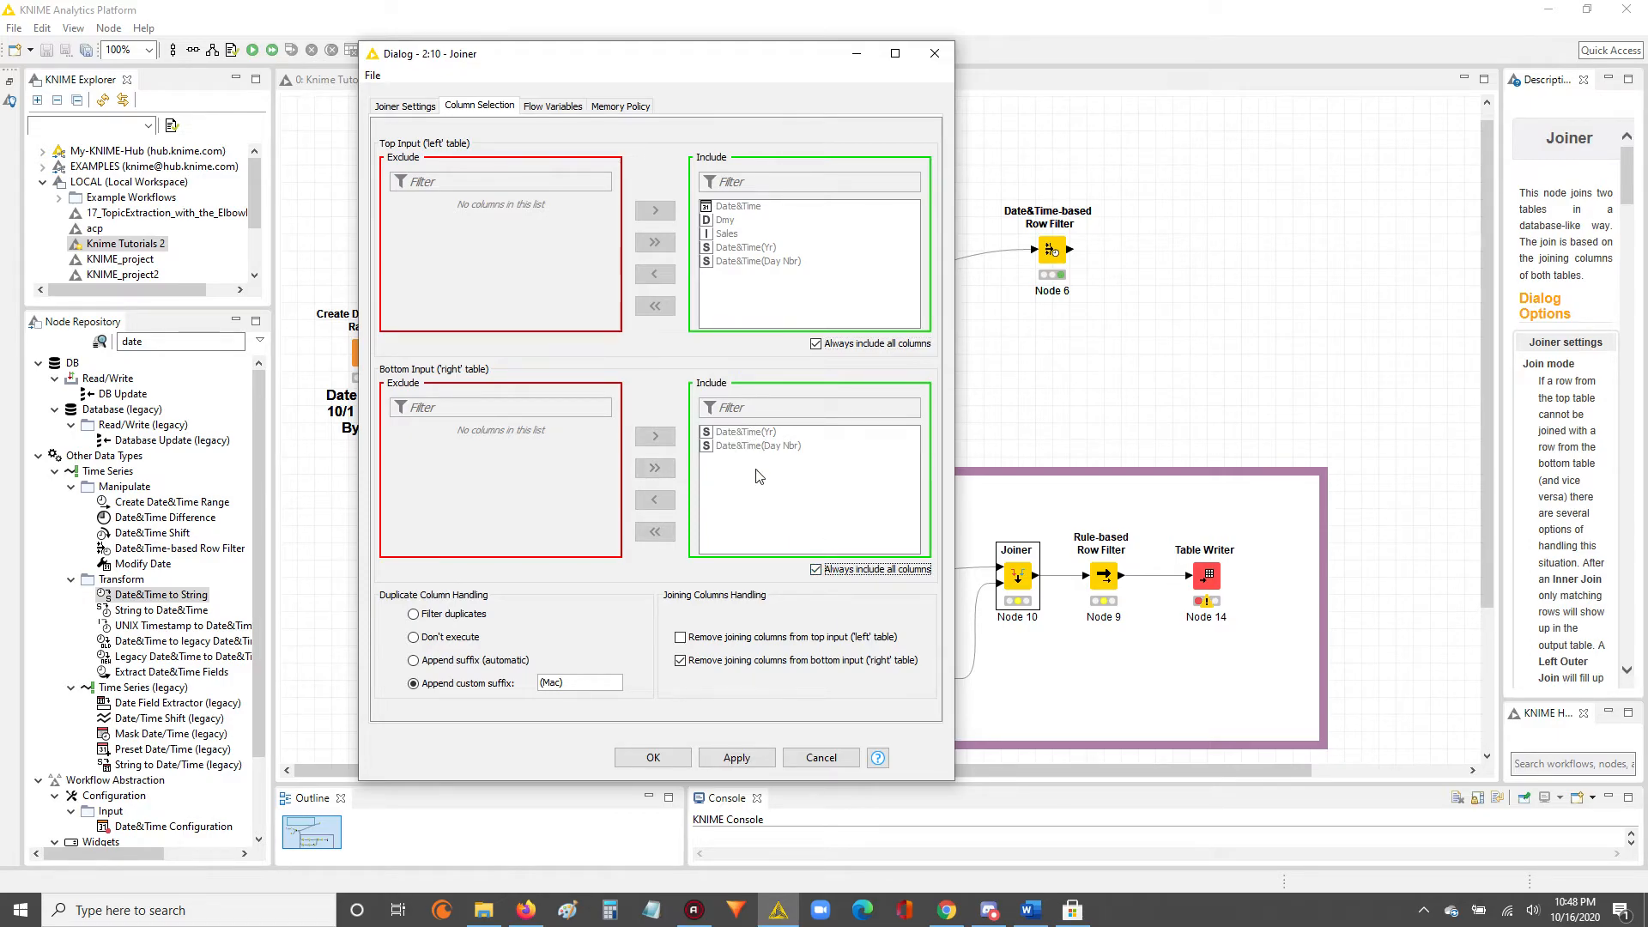
click(557, 684)
drag(596, 683, 522, 687)
click(727, 764)
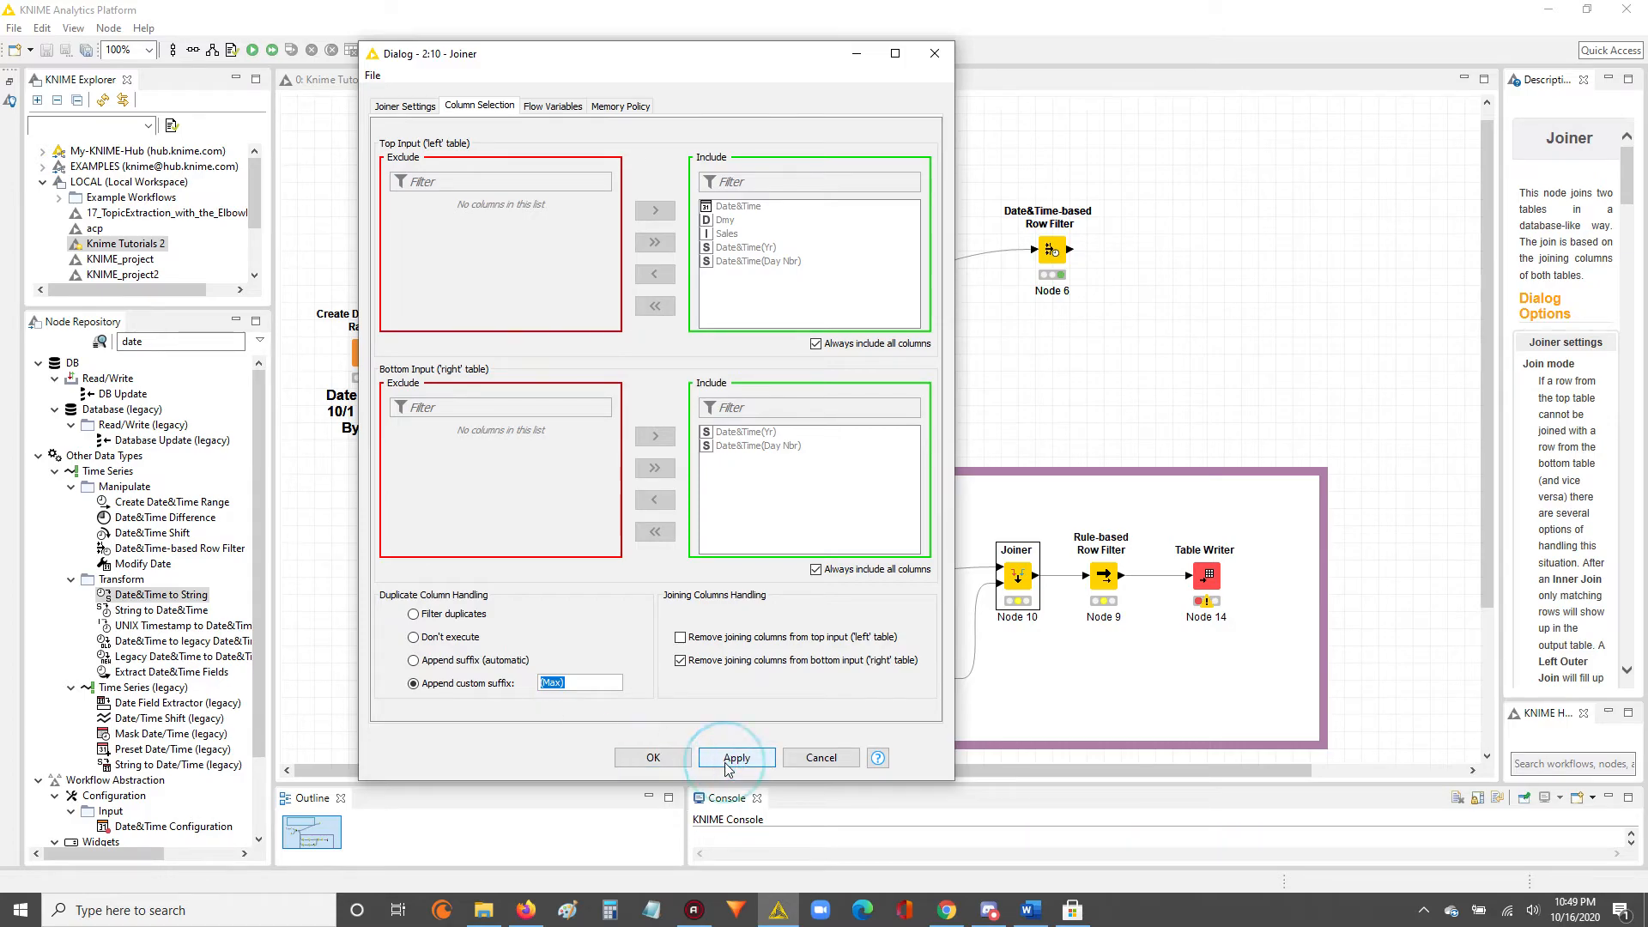
click(666, 763)
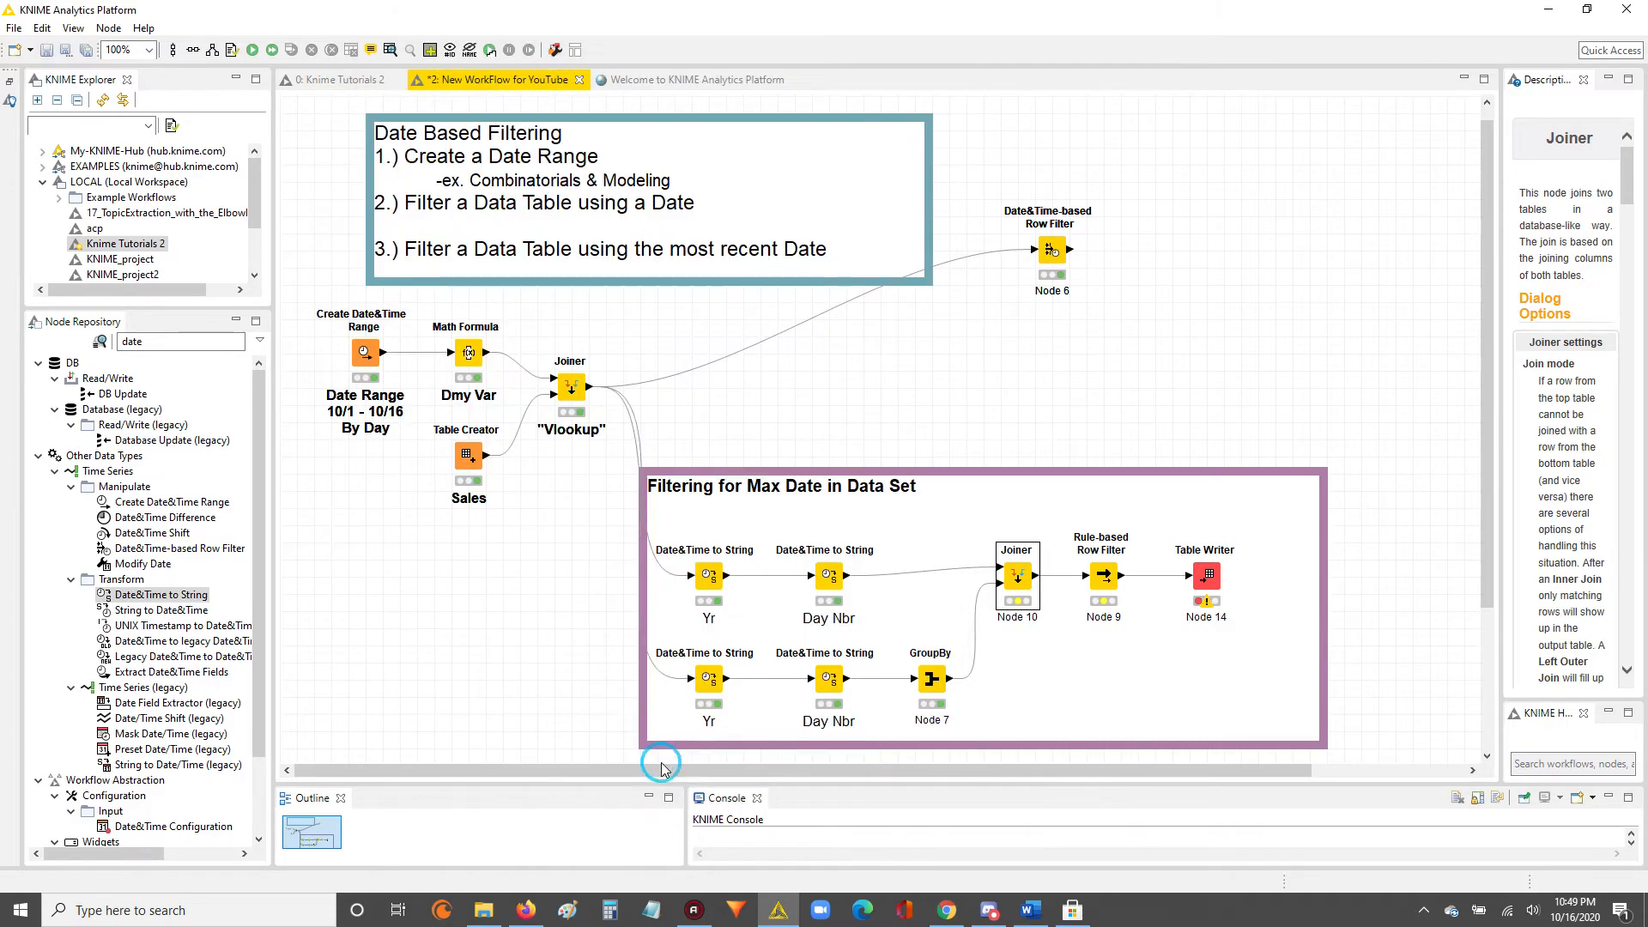
Execute Joiner Node 10 and examine the maximum day-number column in its joined table, widening that column.
right_click(1027, 581)
click(1074, 206)
right_click(1018, 581)
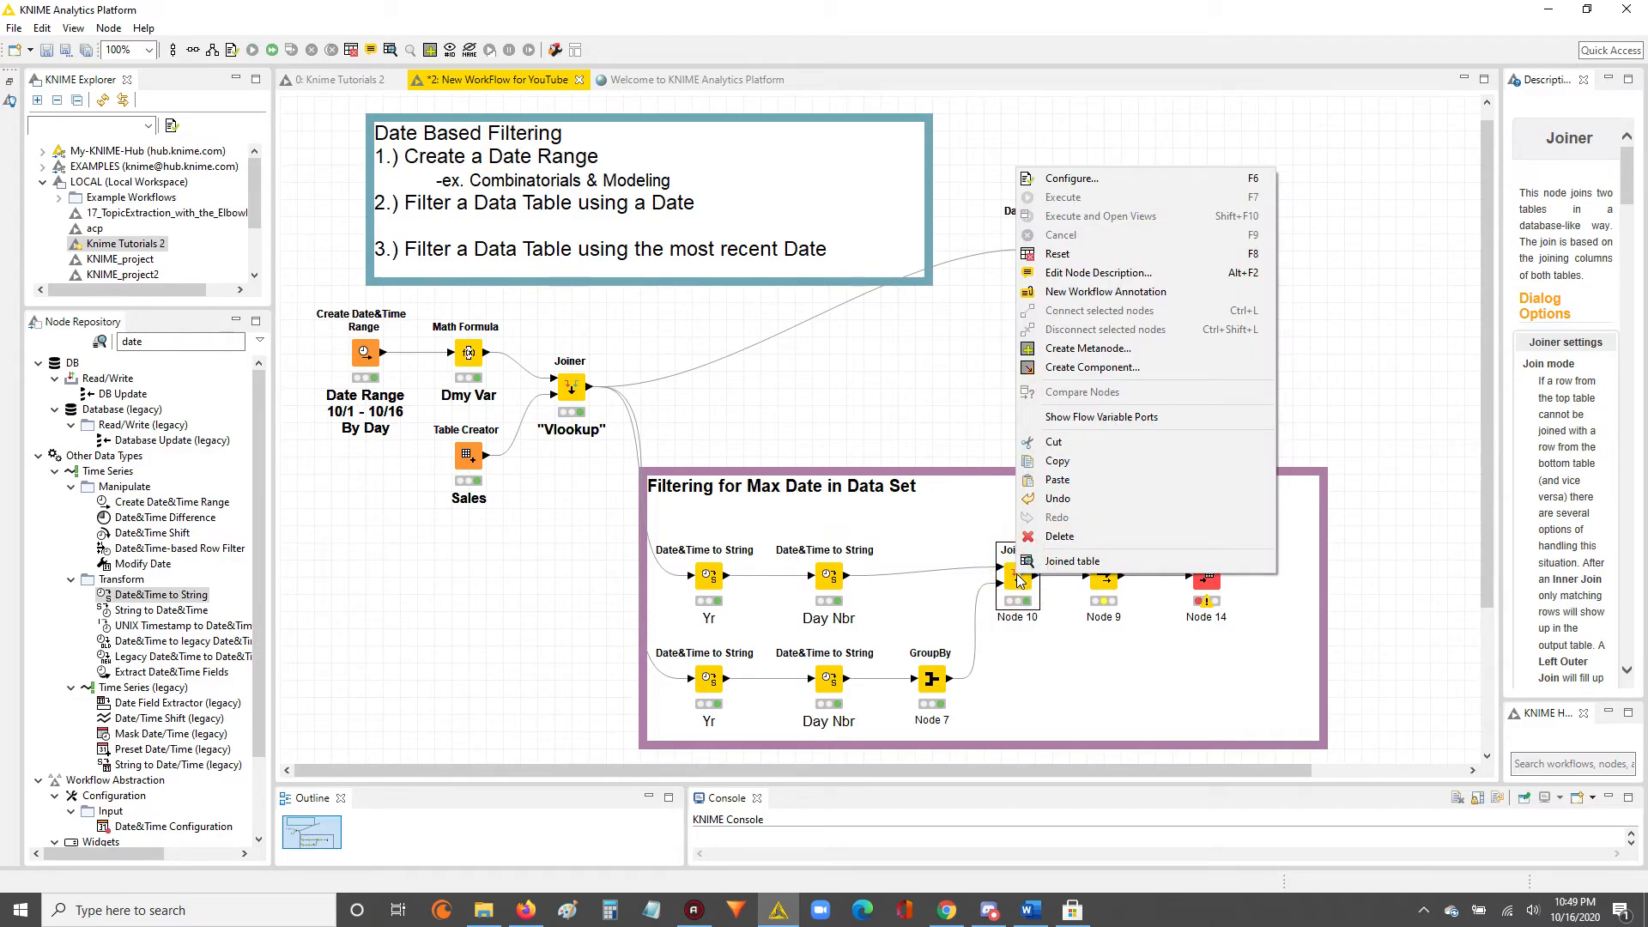
click(1070, 563)
drag(729, 230, 714, 409)
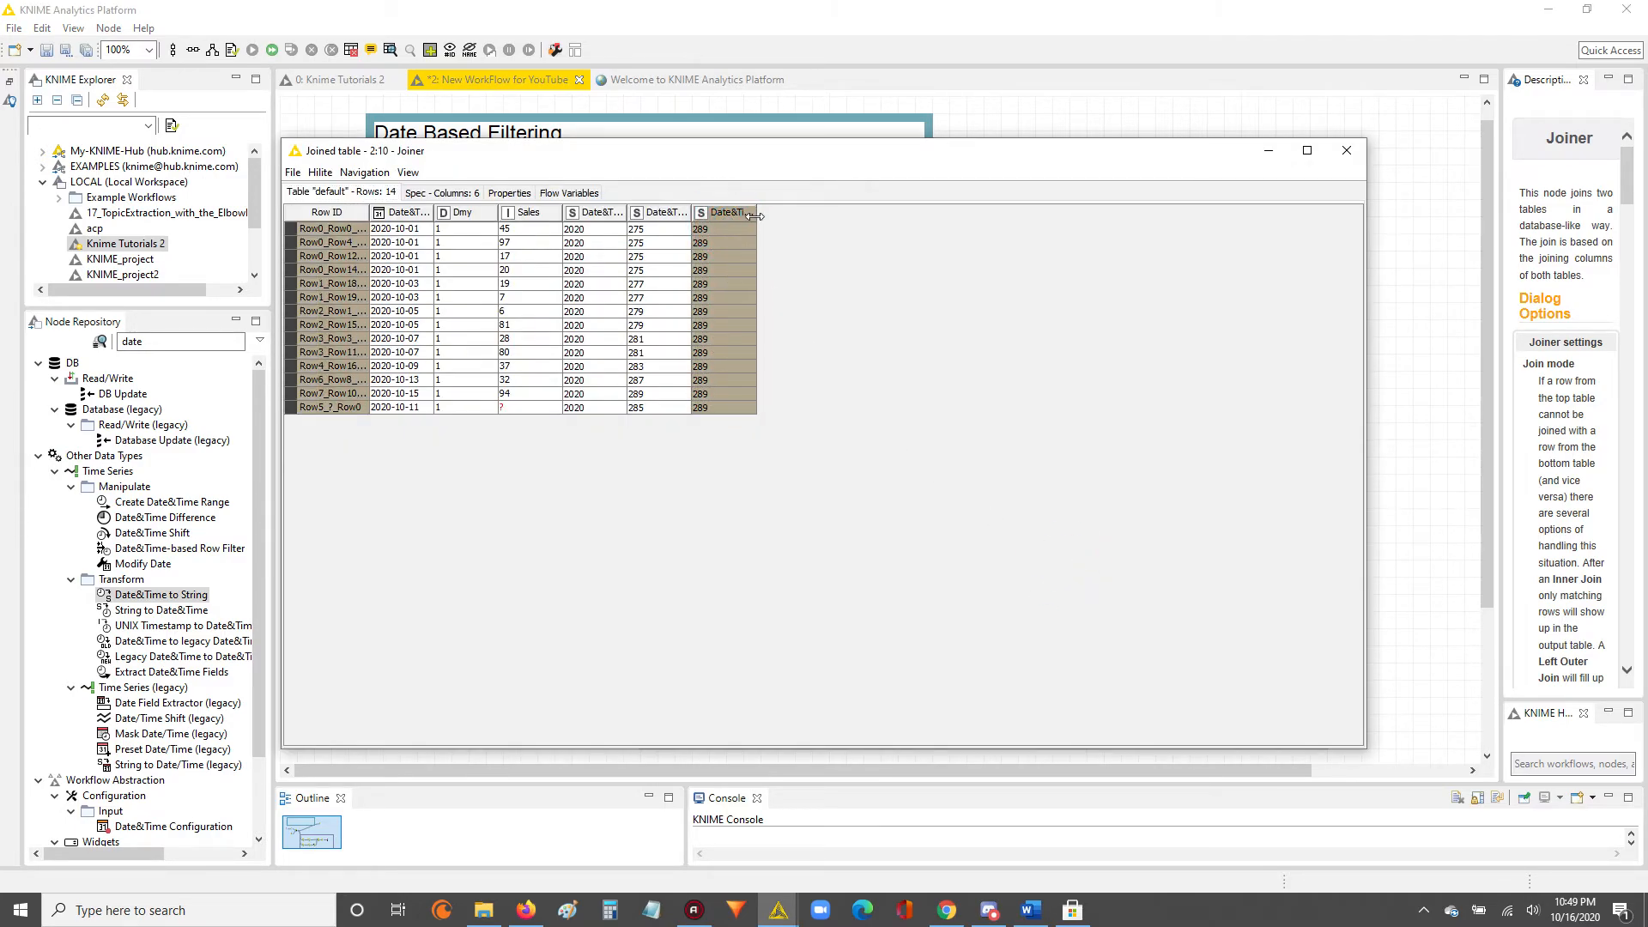
drag(755, 212, 820, 212)
click(1349, 152)
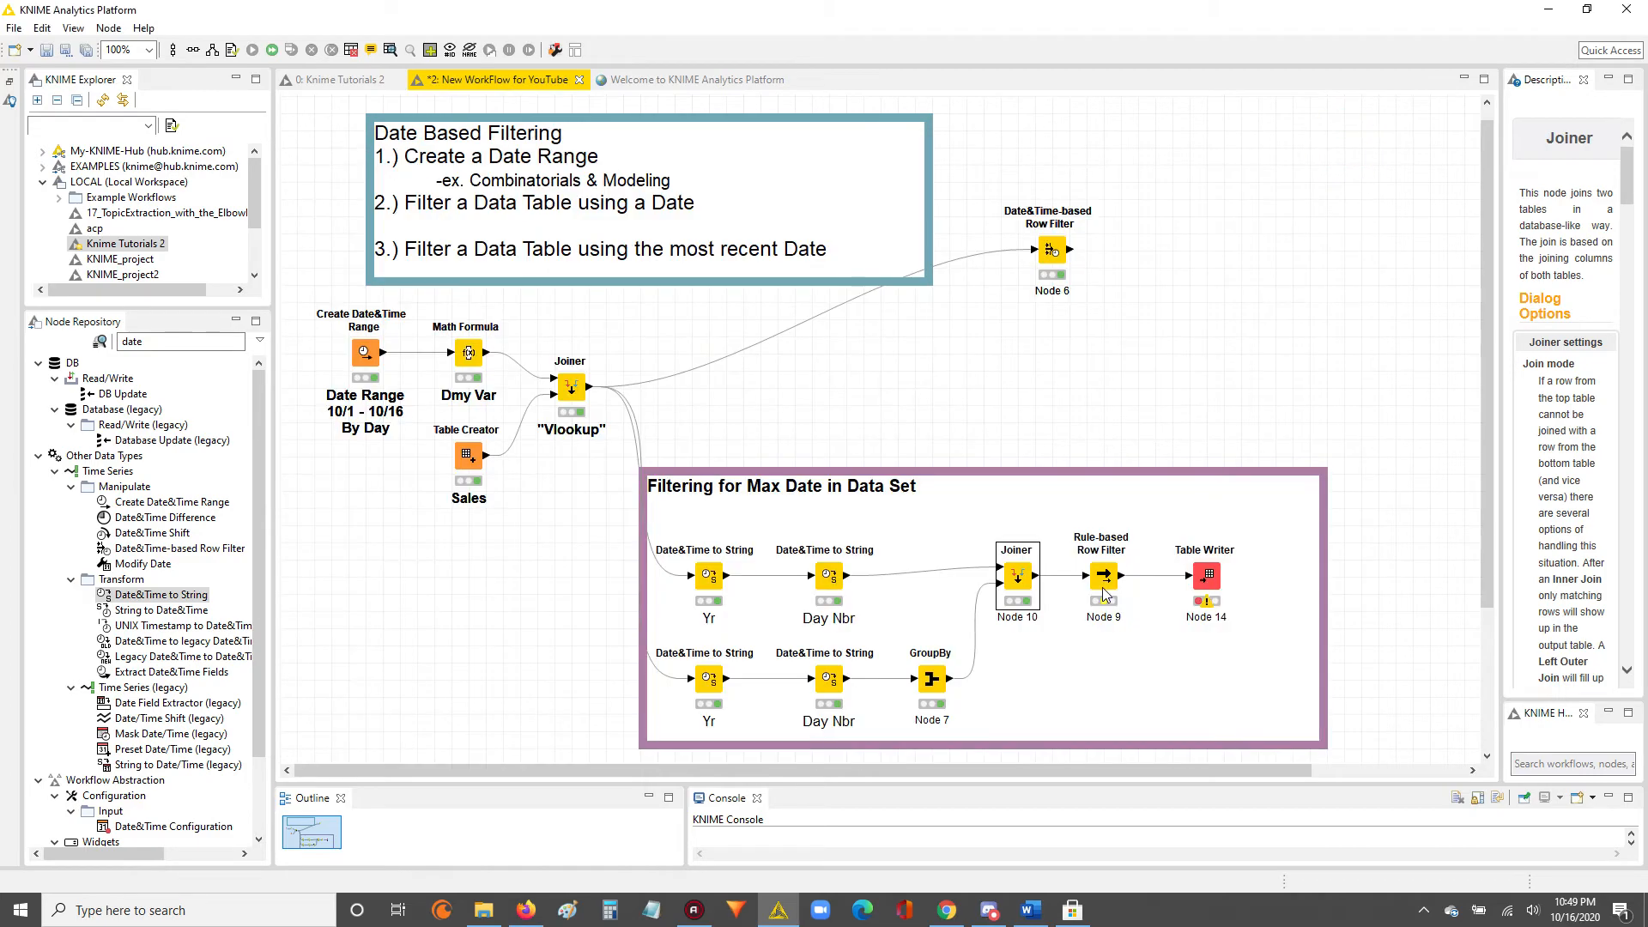
Start a rule in the Rule-based Row Filter comparing $Date&Time(Day Nbr)$ = $Date&Time(Day Nbr)(Max)$.
click(1107, 580)
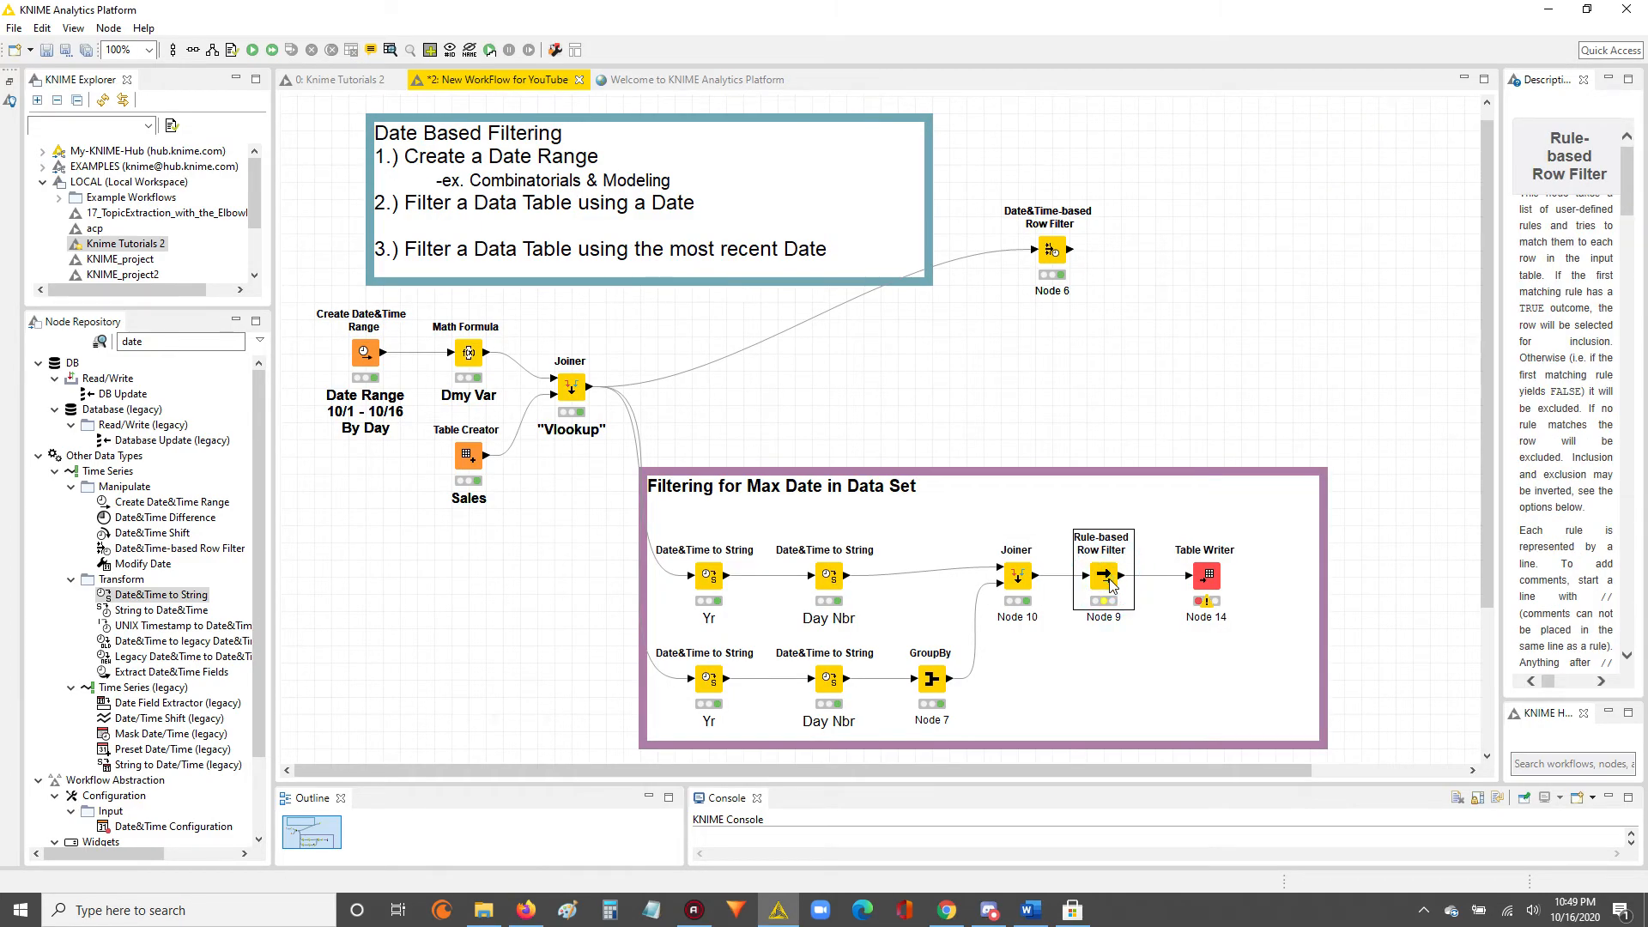
double_click(1108, 580)
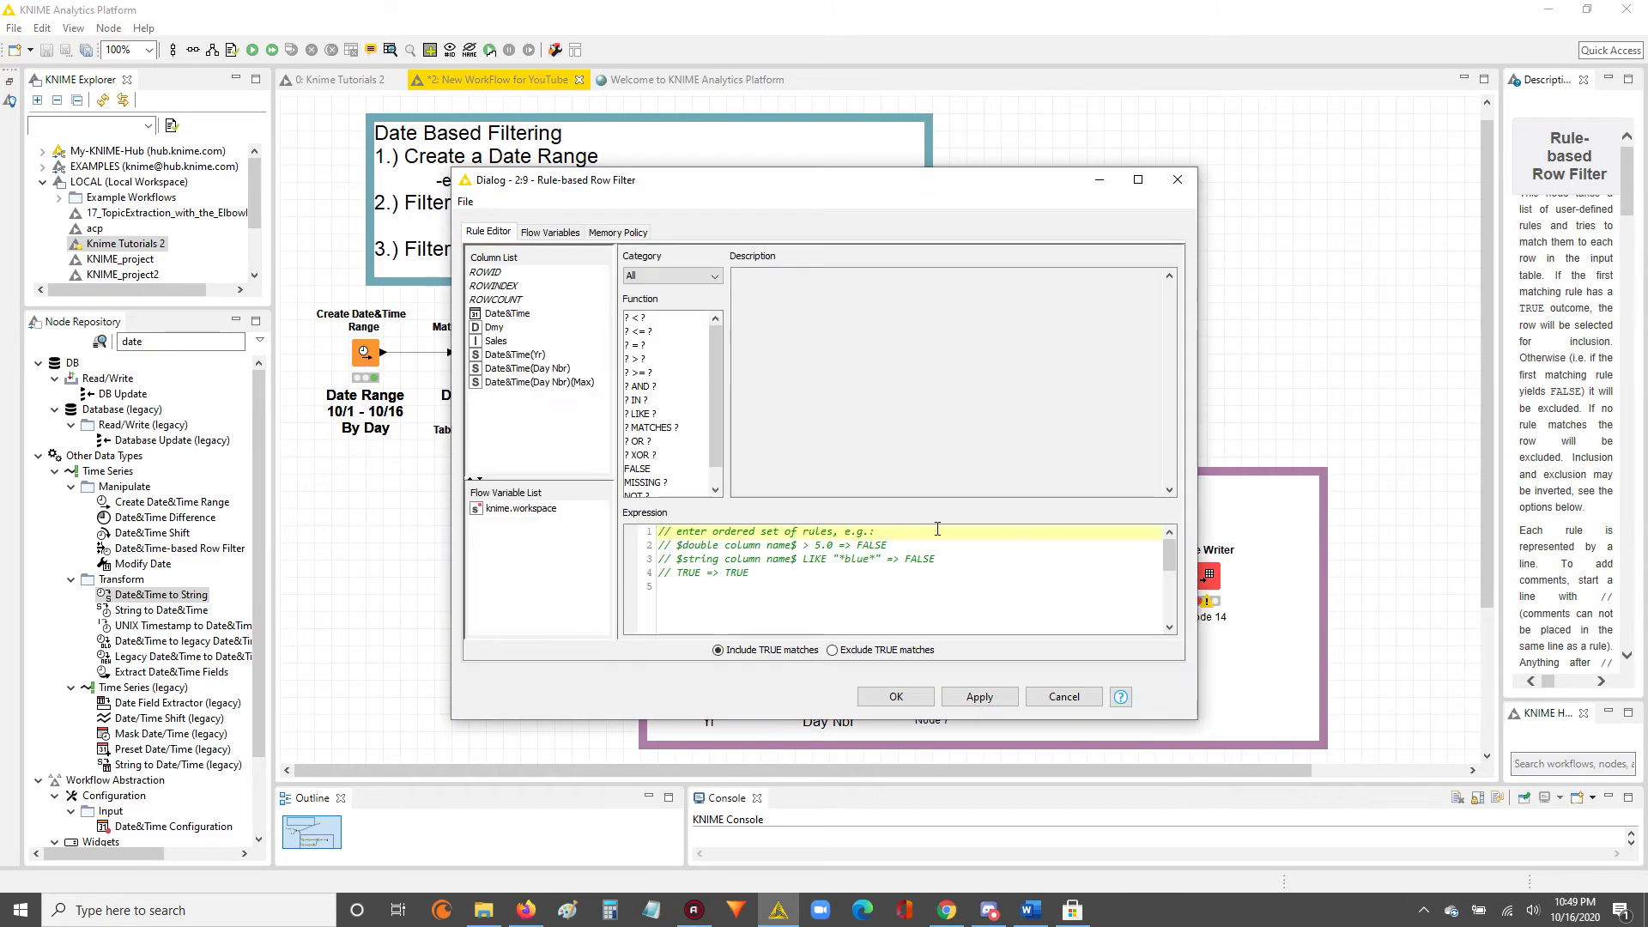
double_click(530, 369)
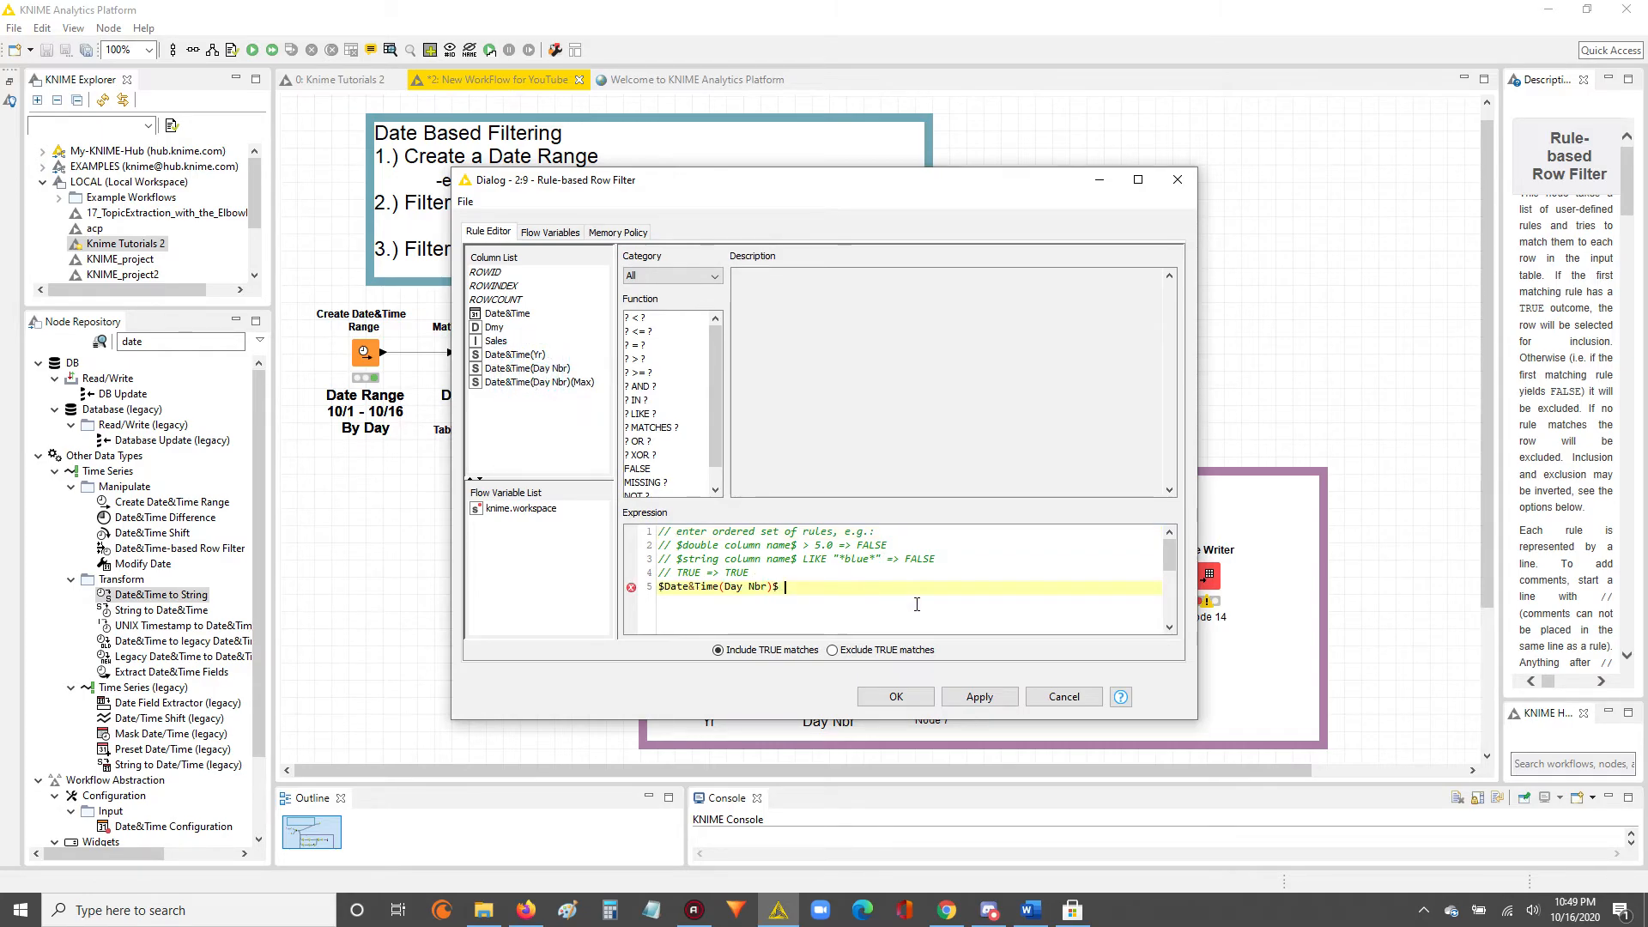
text(=)
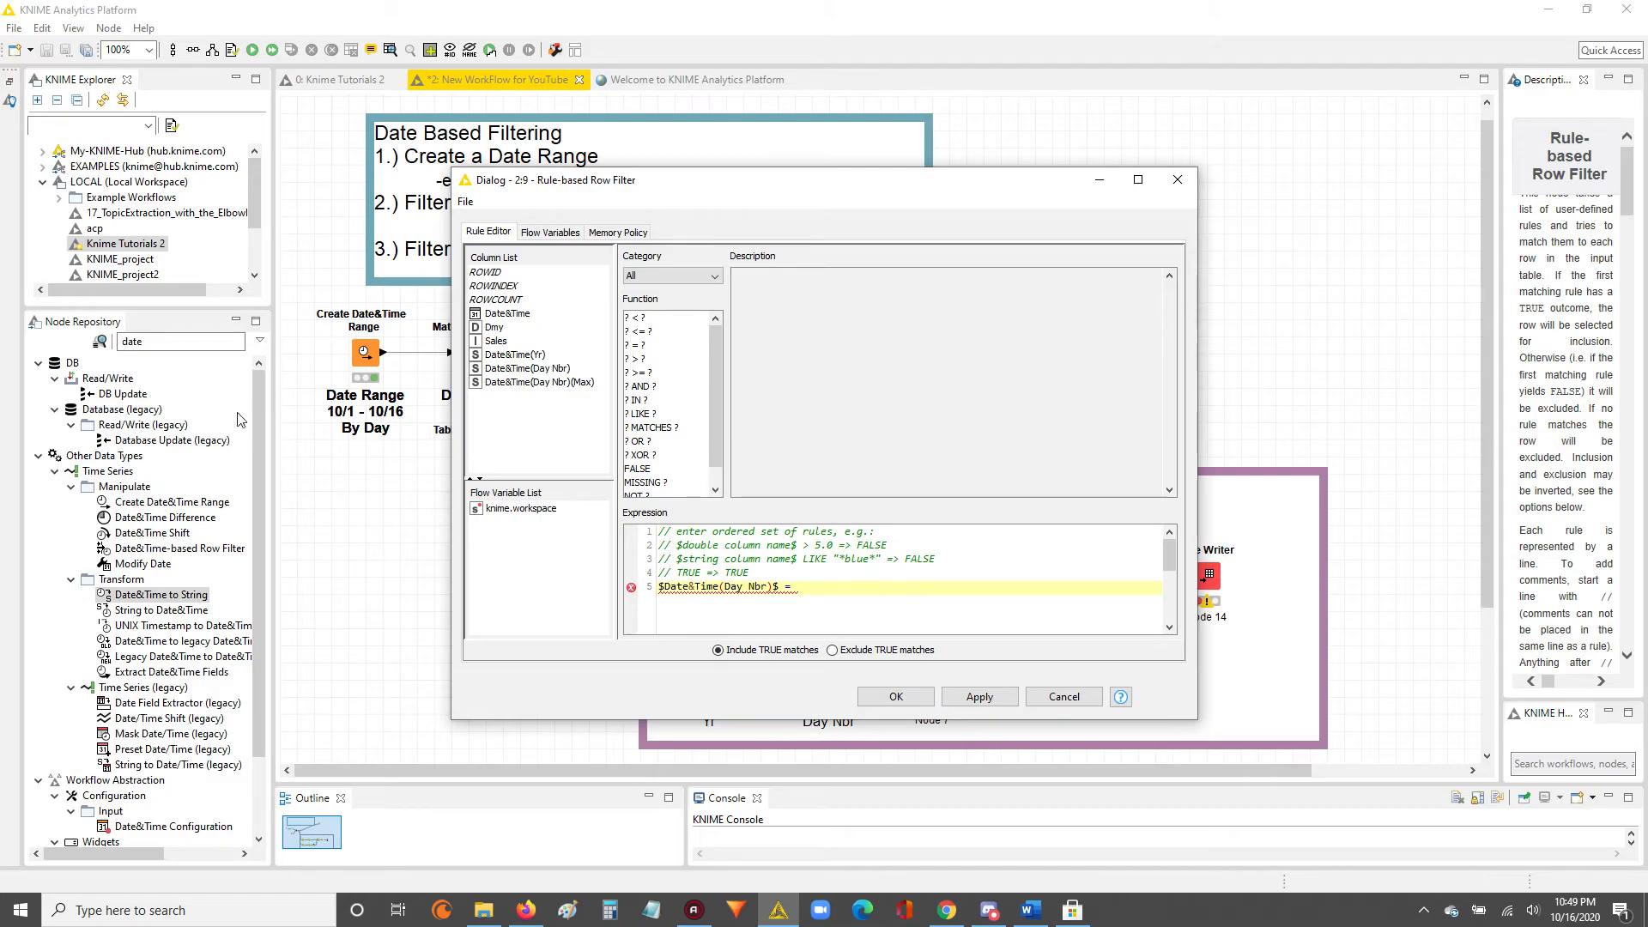
double_click(526, 382)
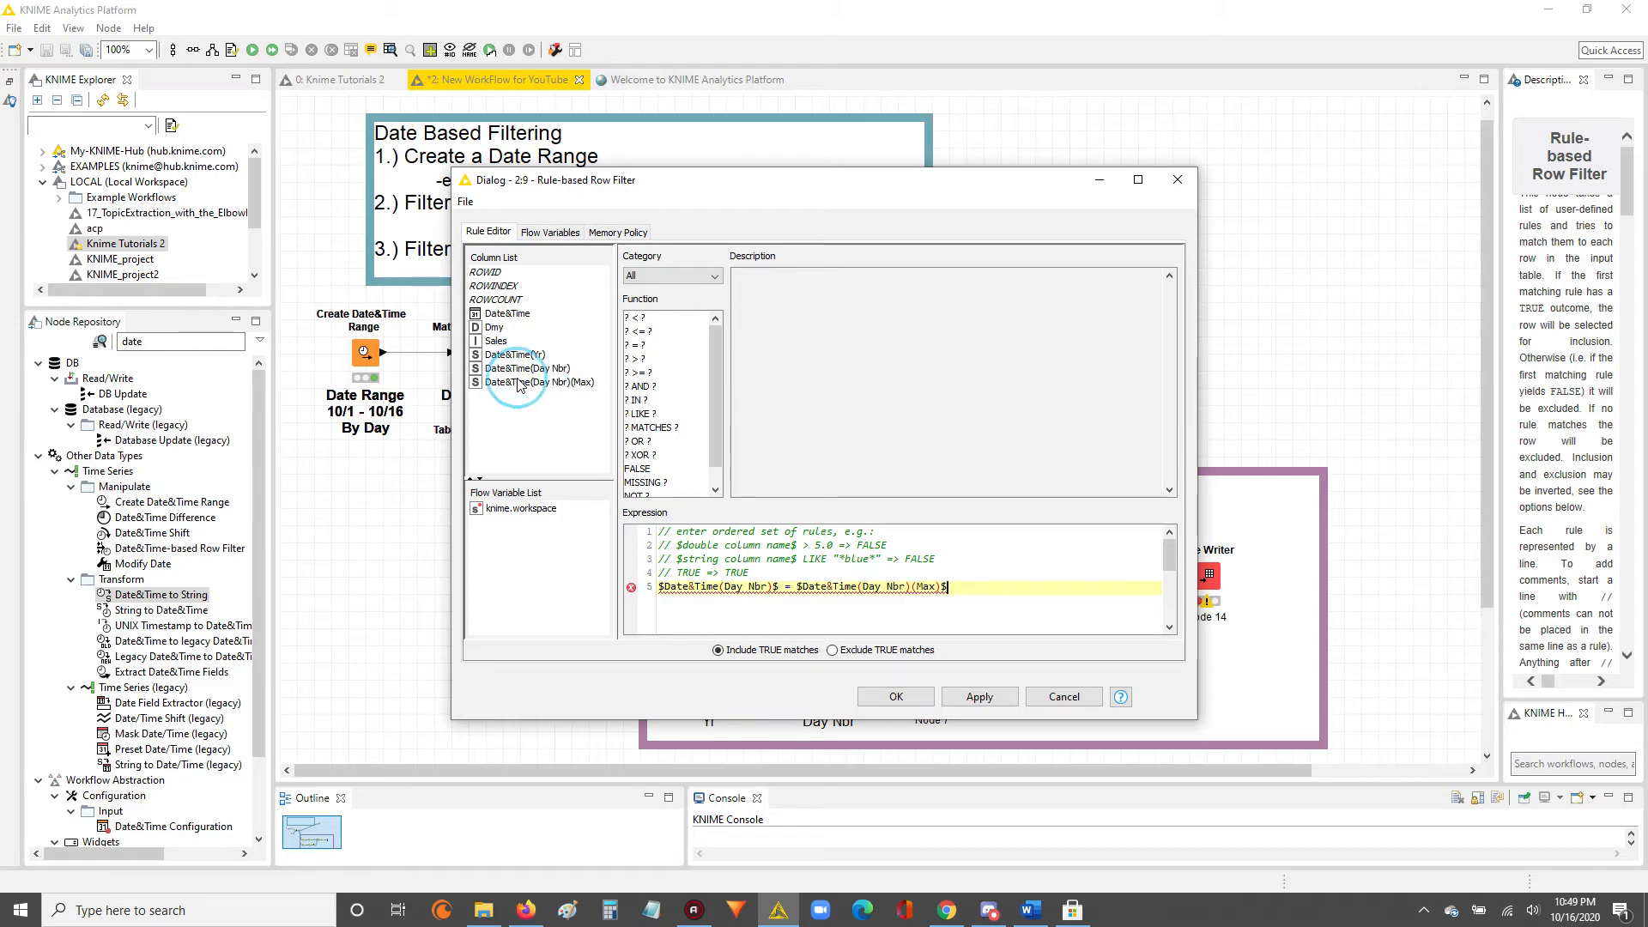
Complete the day-number rule with the outcome => TRUE and accept the Rule-based Row Filter settings.
text(=>)
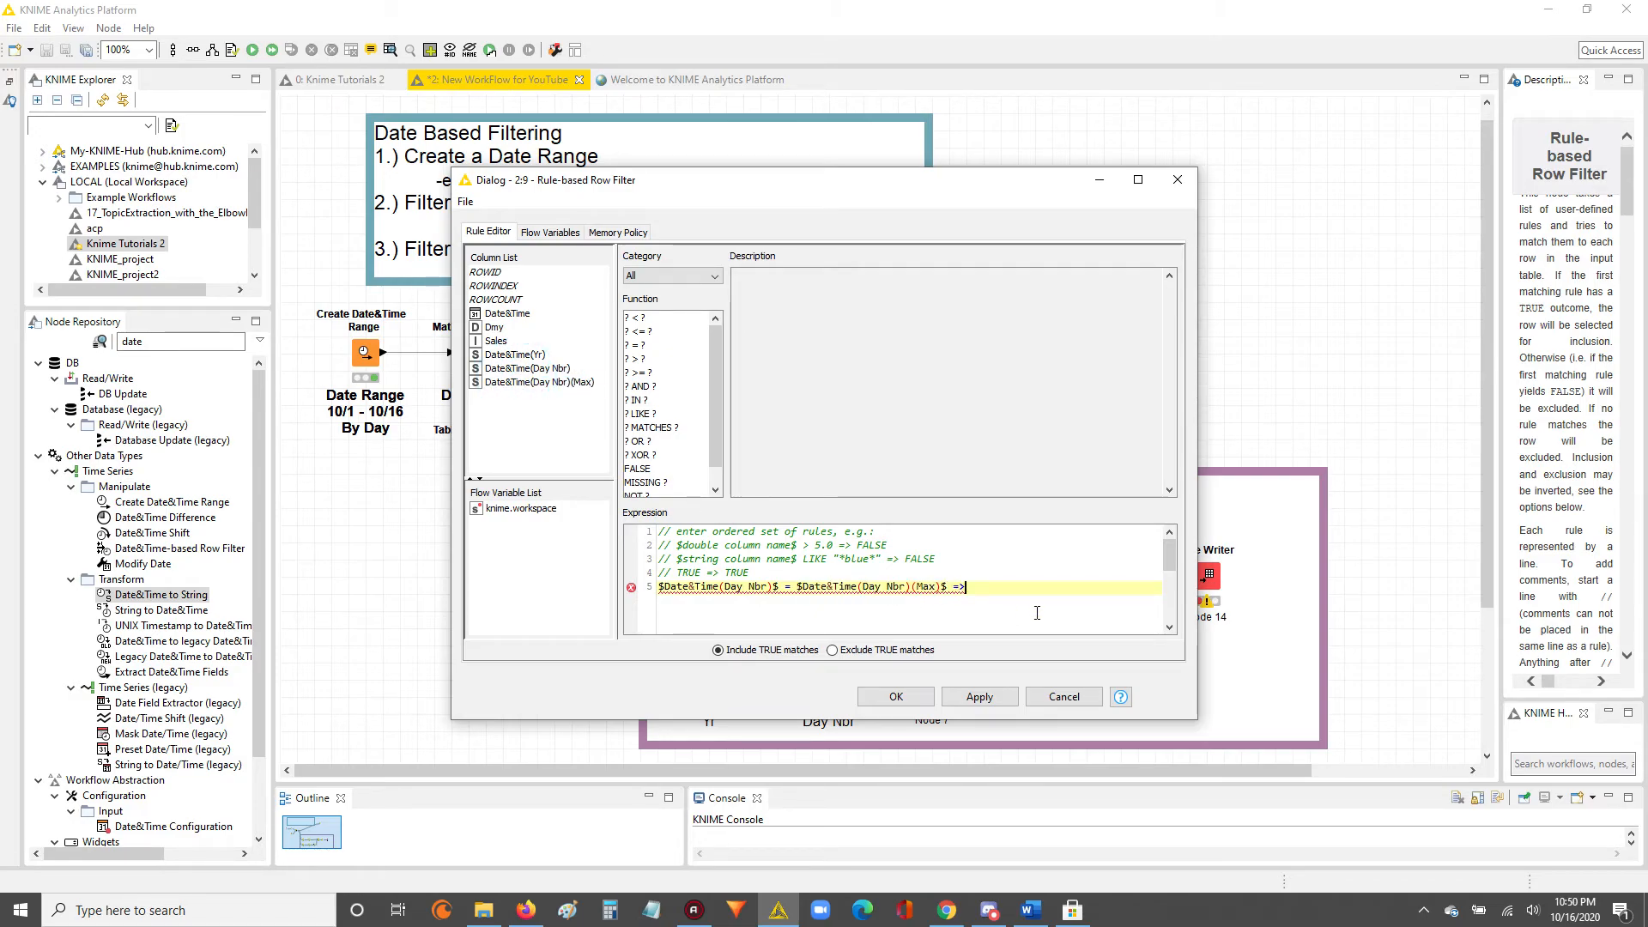
text( tr)
key(BackSpace)
key(BackSpace)
key(Caps_Lock)
text(TRUE)
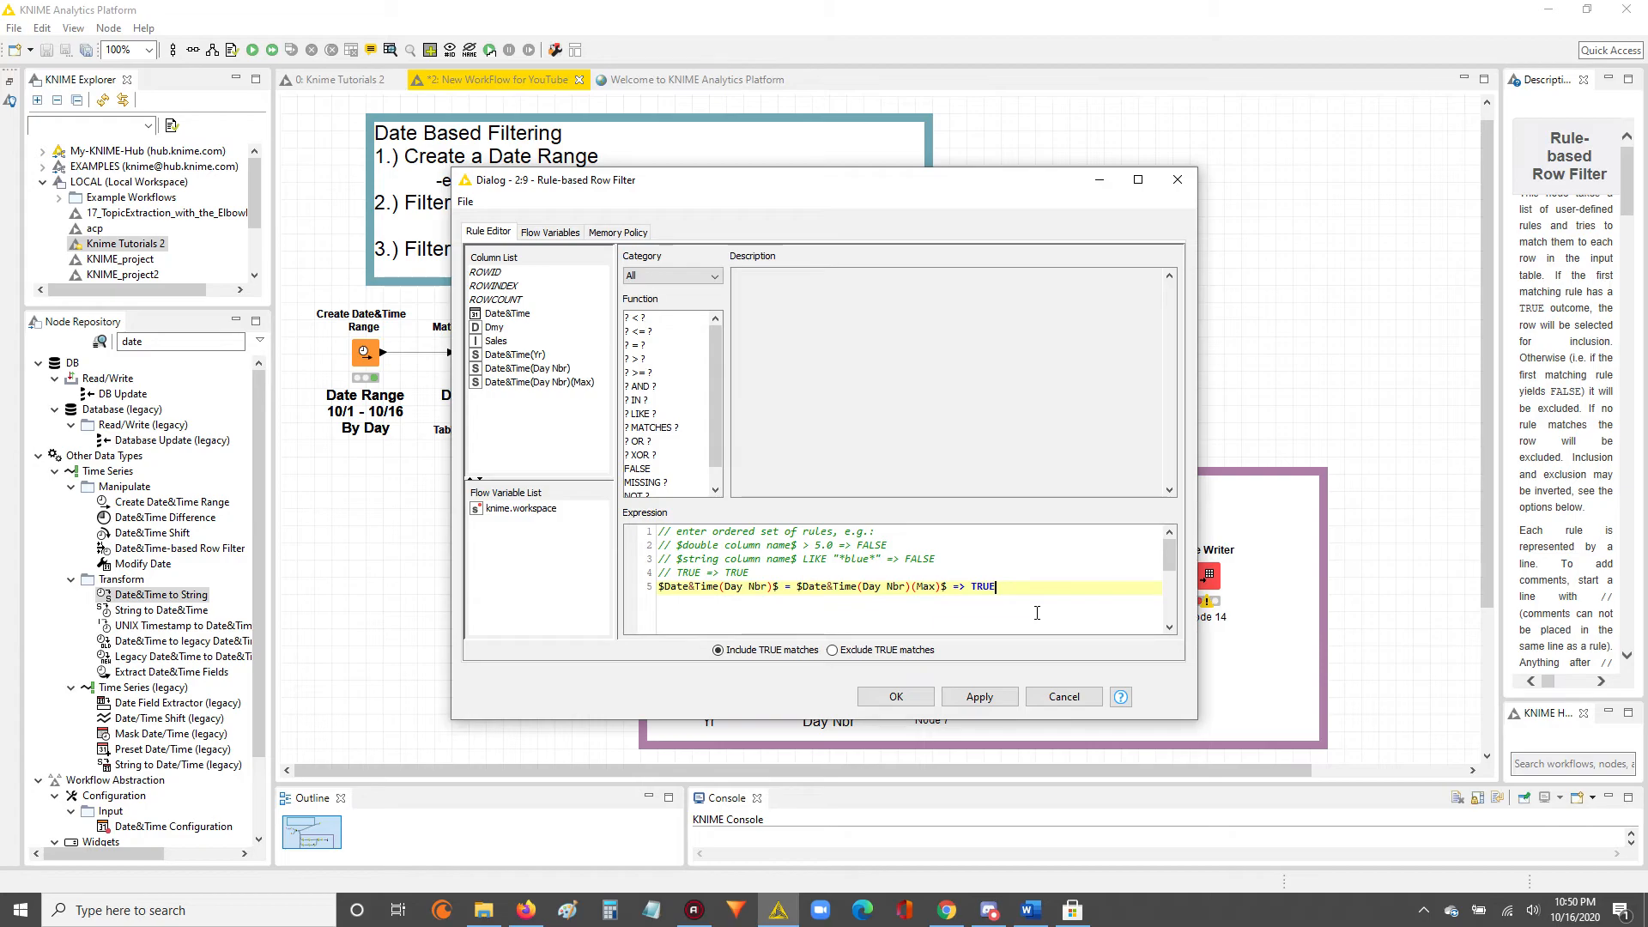
key(Caps_Lock)
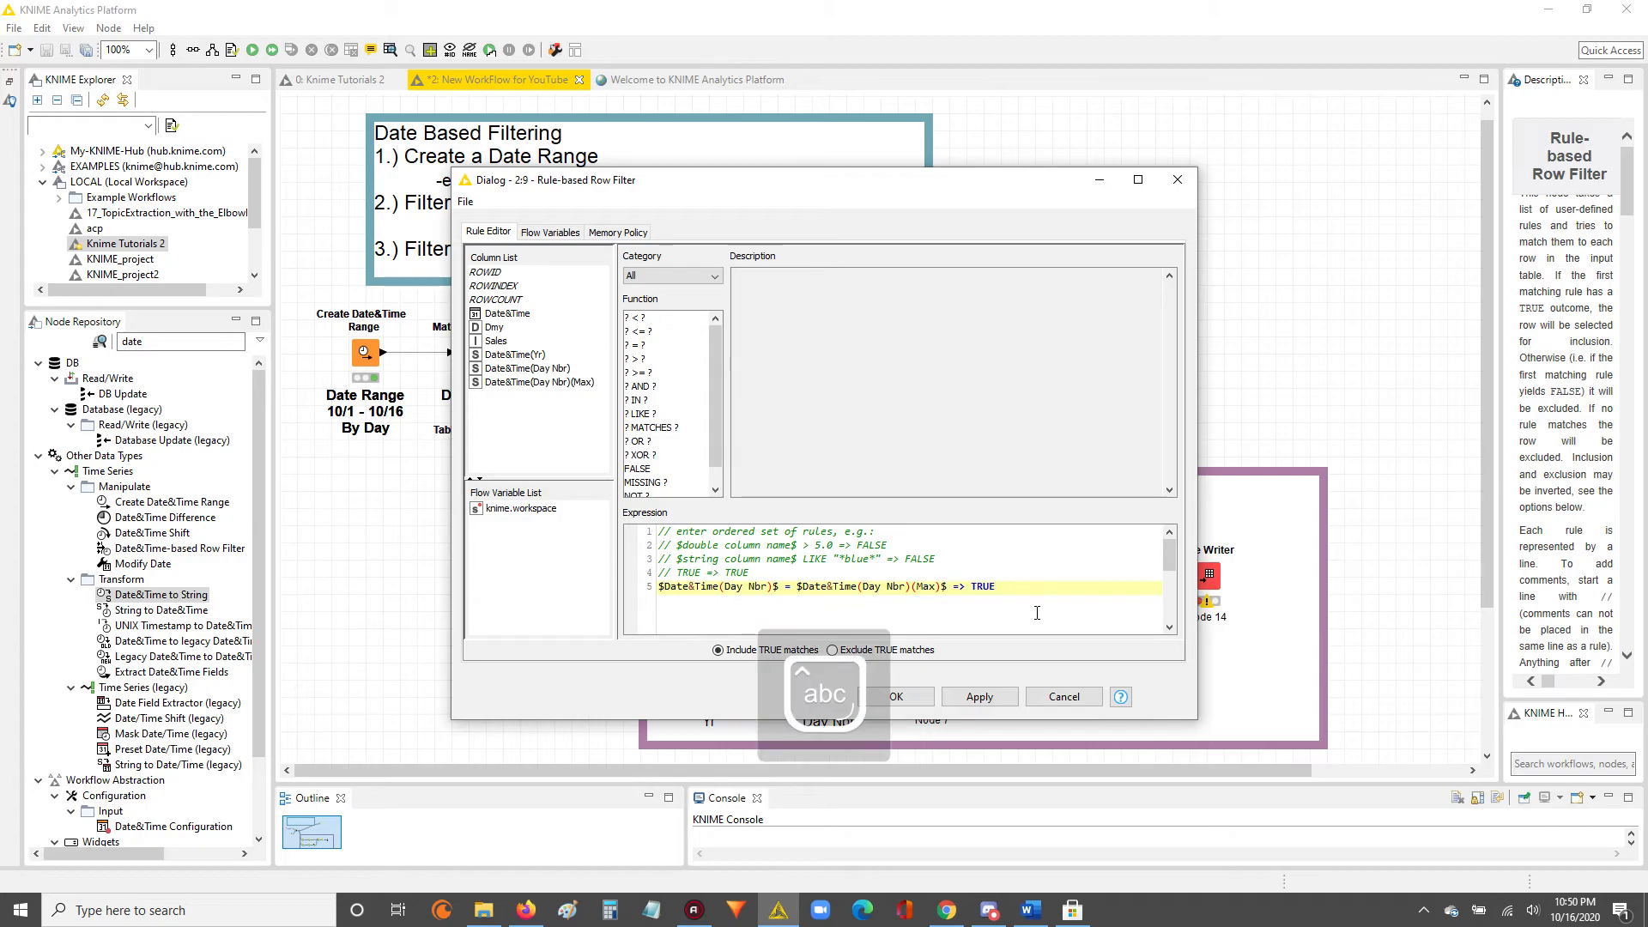
click(979, 697)
click(893, 695)
Execute the Rule-based Row Filter and examine the remaining rows in its filtered table.
right_click(1106, 577)
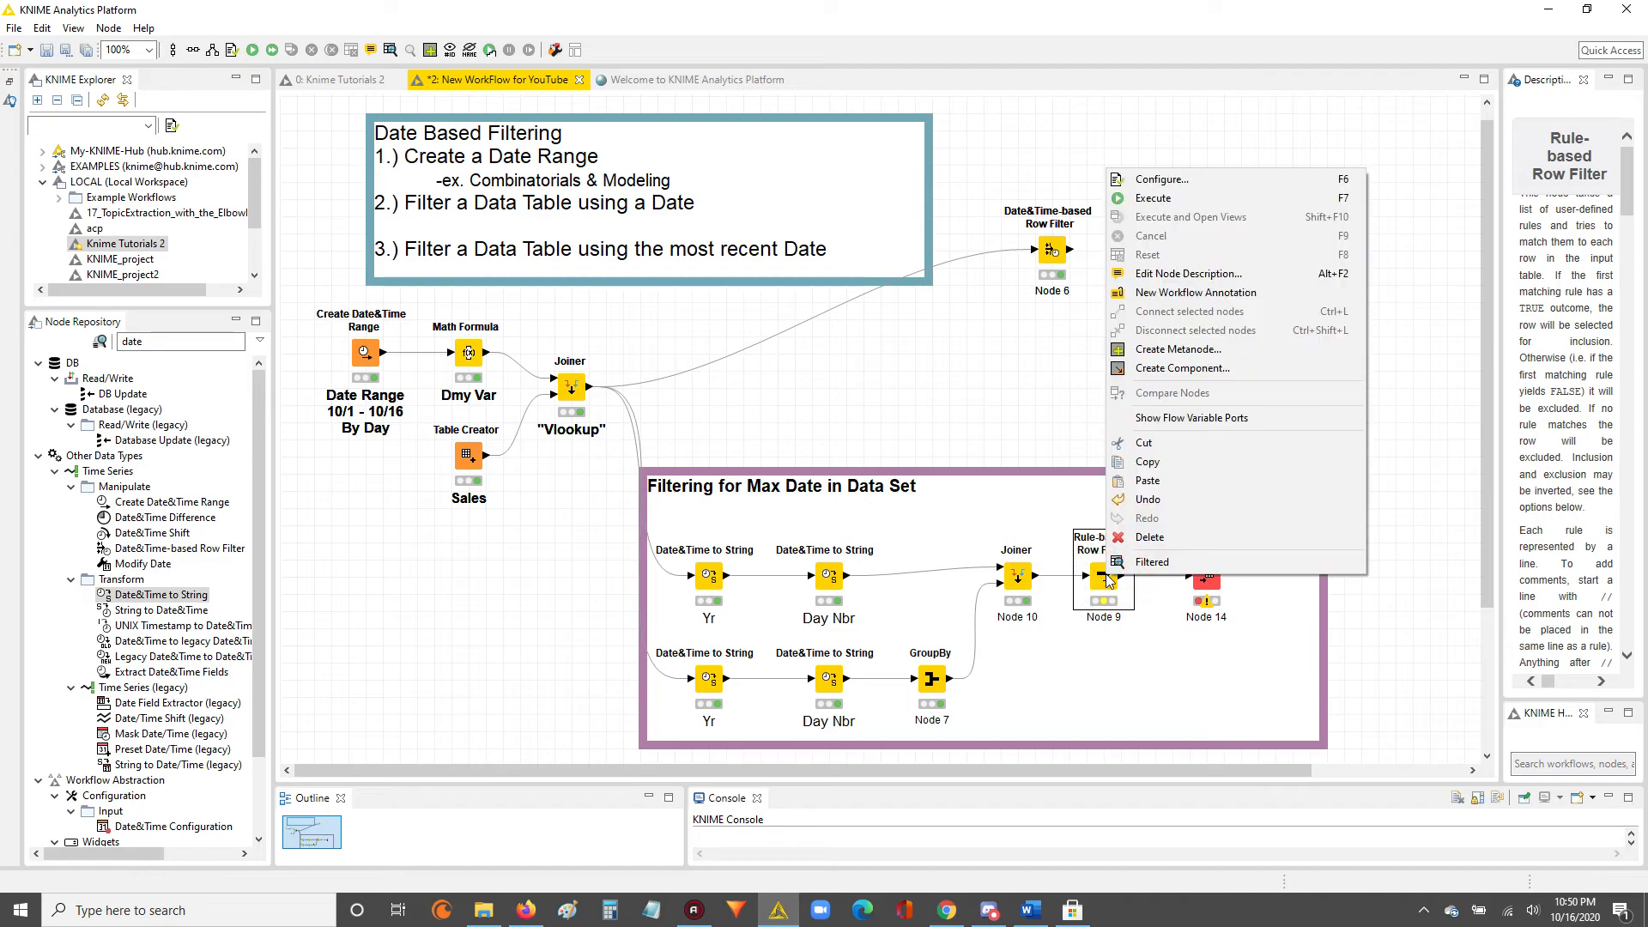
click(1150, 198)
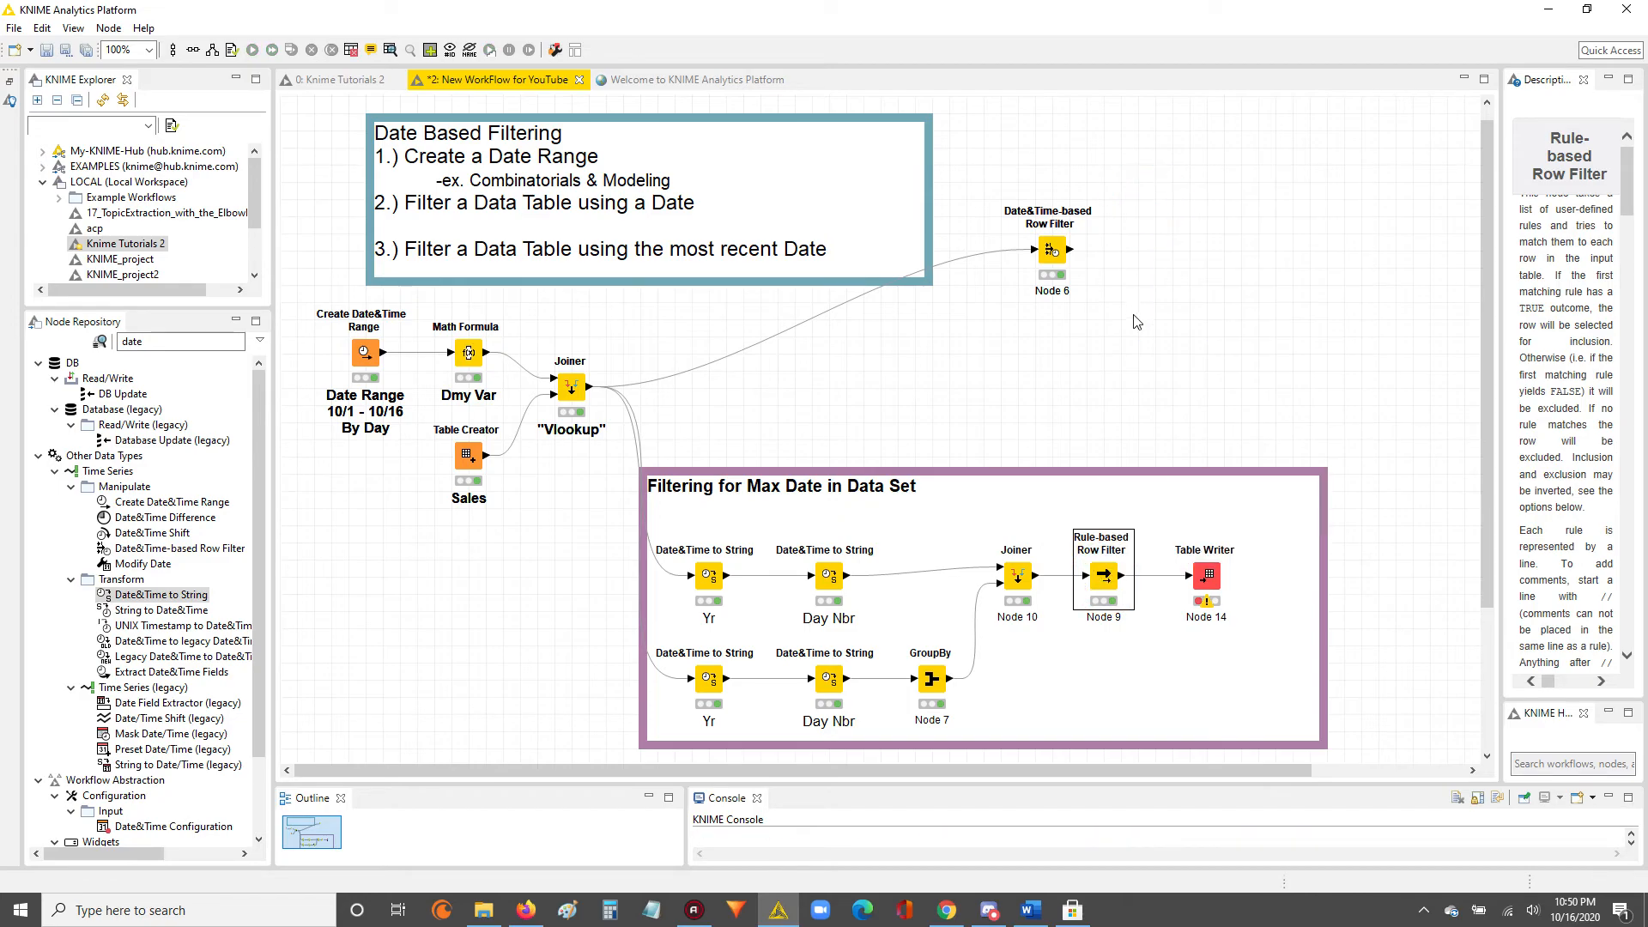
right_click(1106, 577)
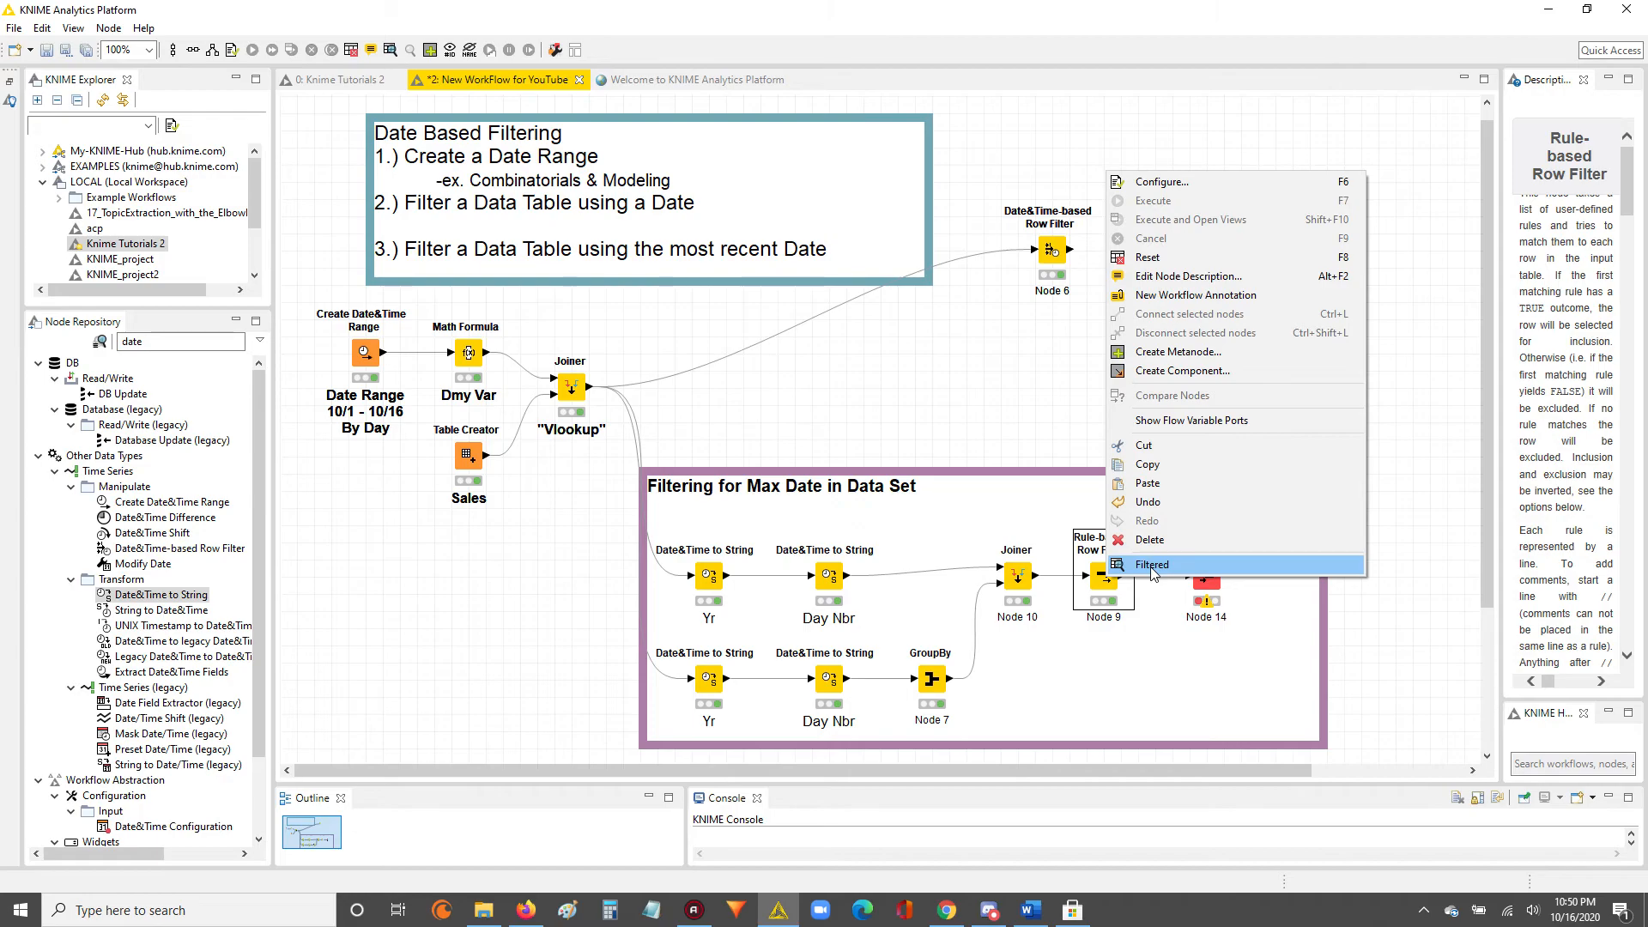
click(1151, 565)
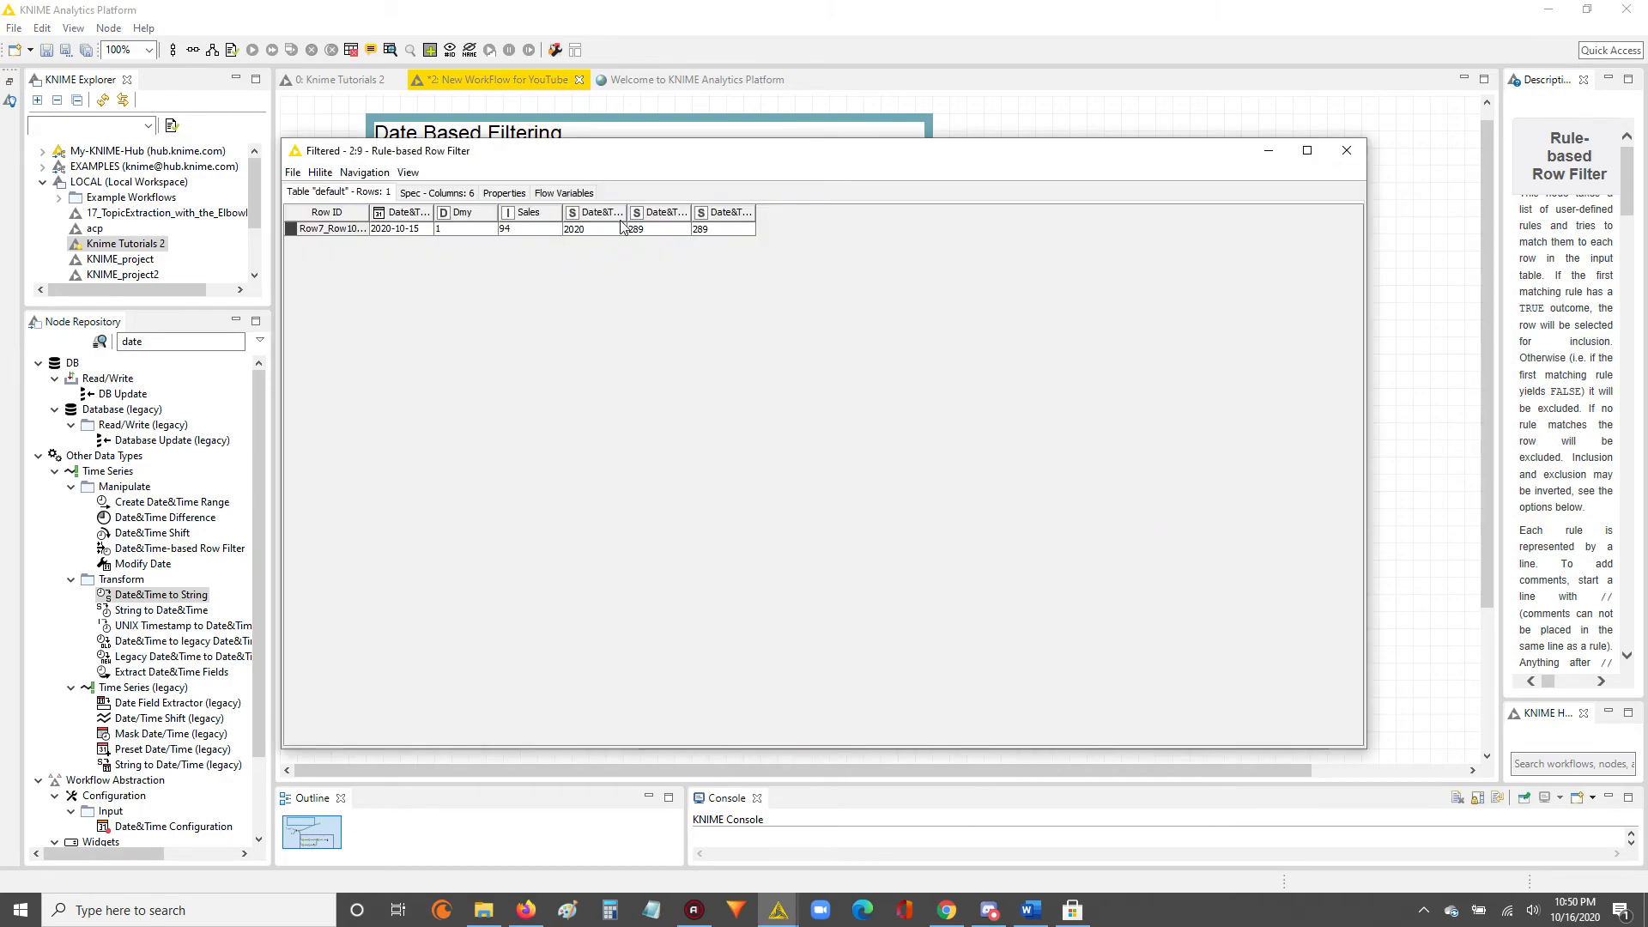
drag(738, 228, 381, 241)
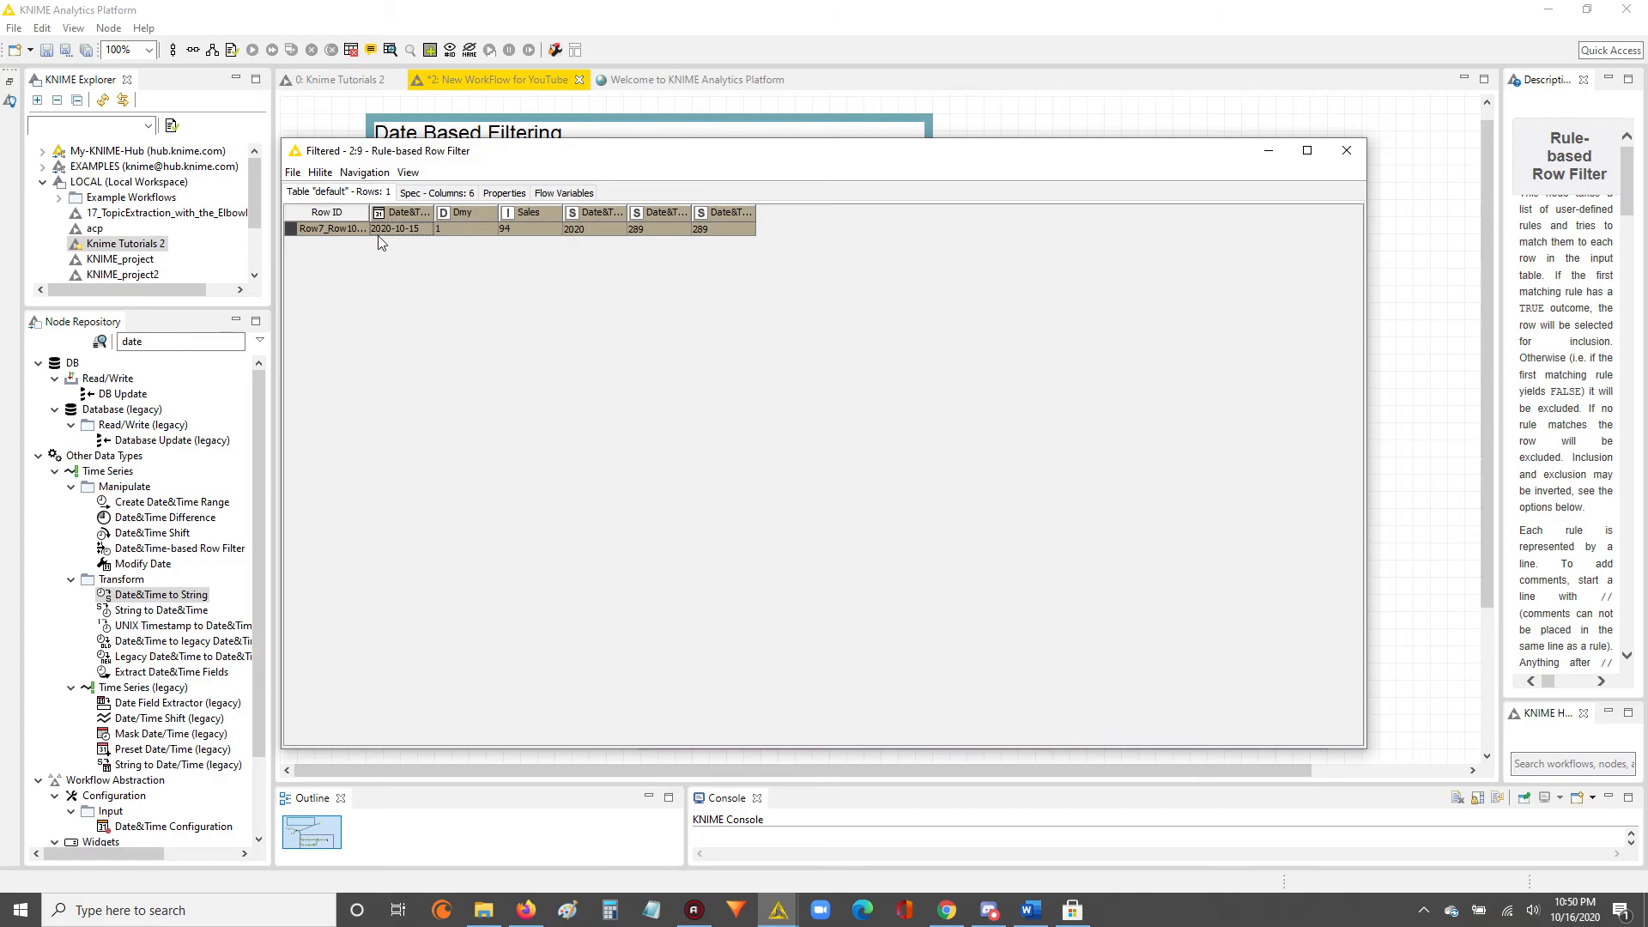
click(1346, 150)
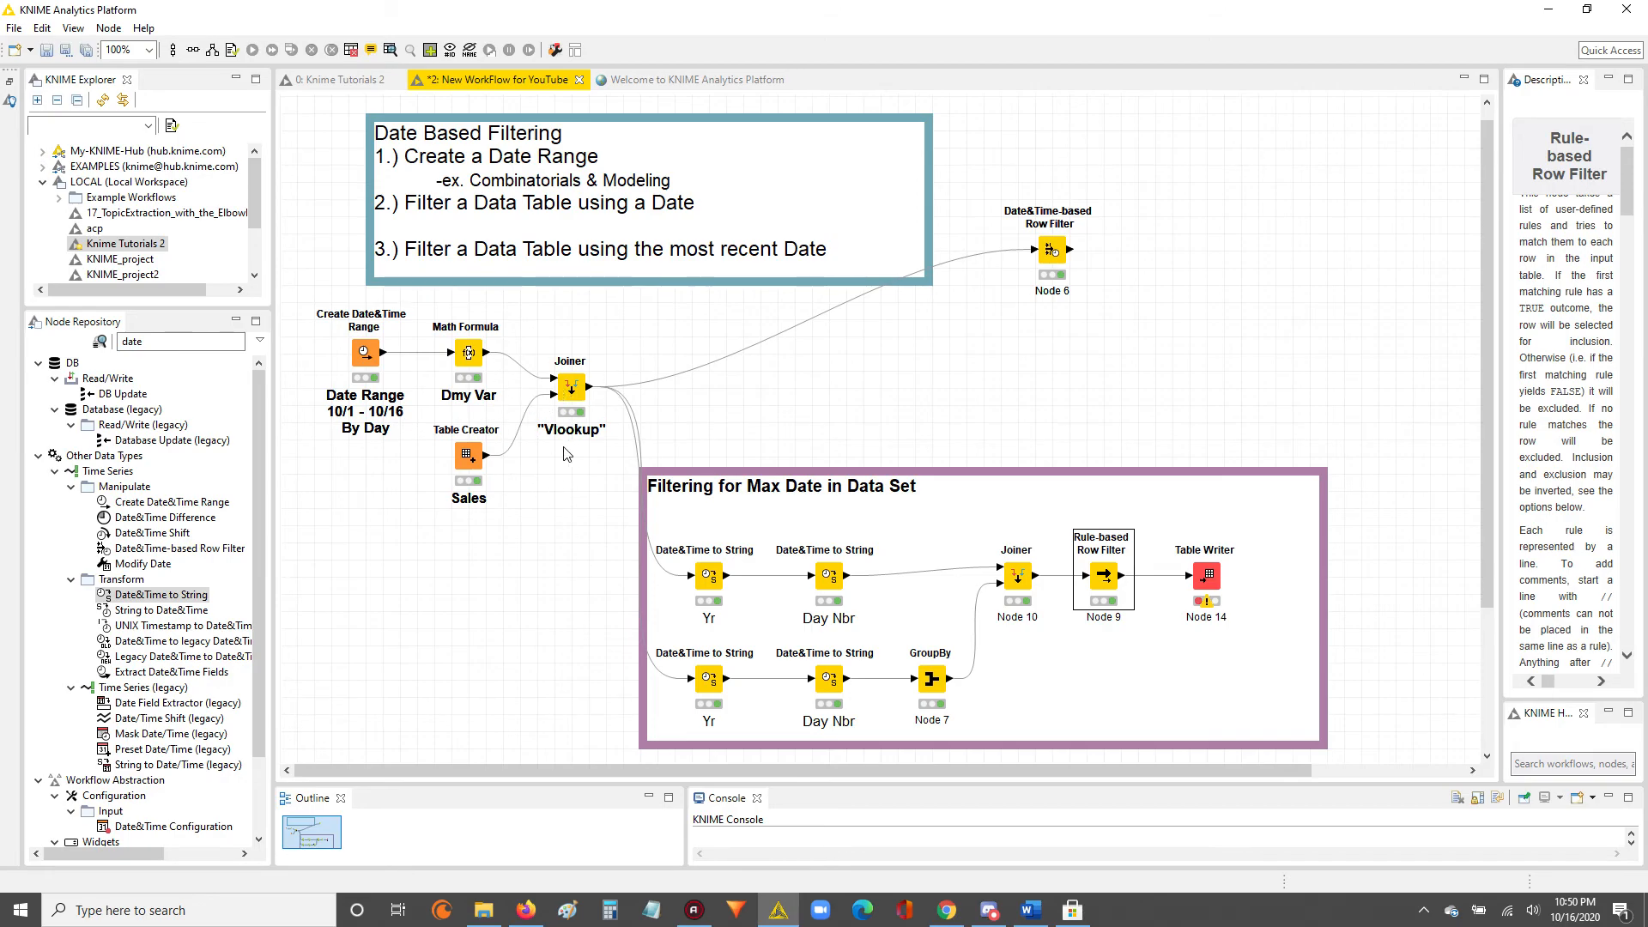
click(510, 627)
drag(311, 282, 510, 550)
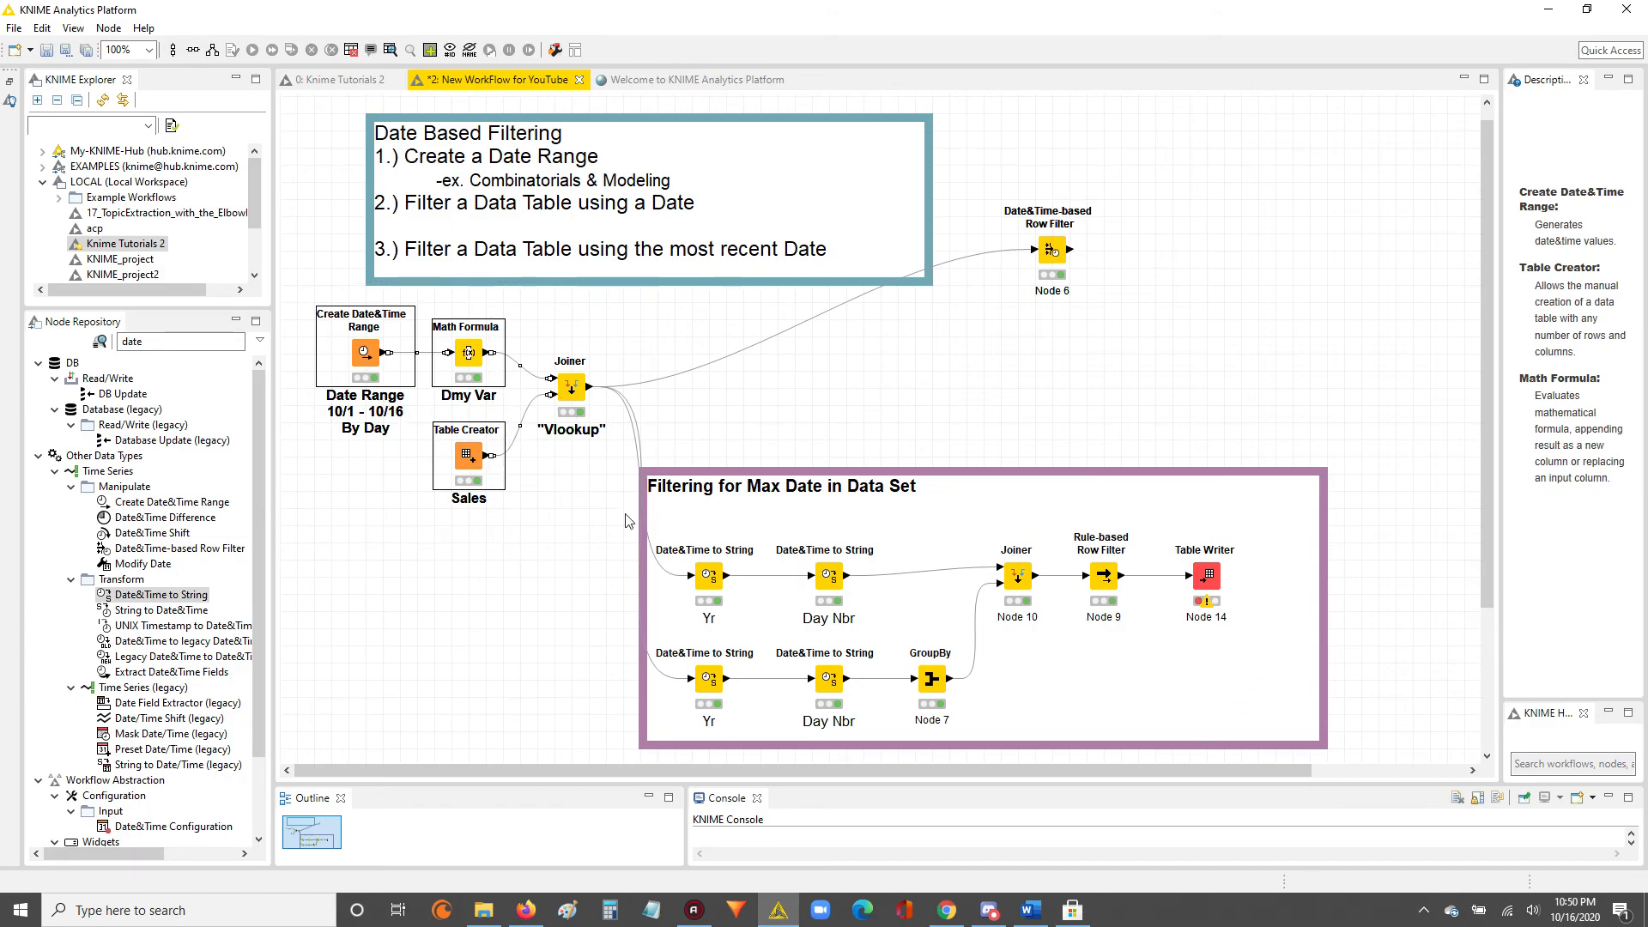
click(458, 457)
click(367, 352)
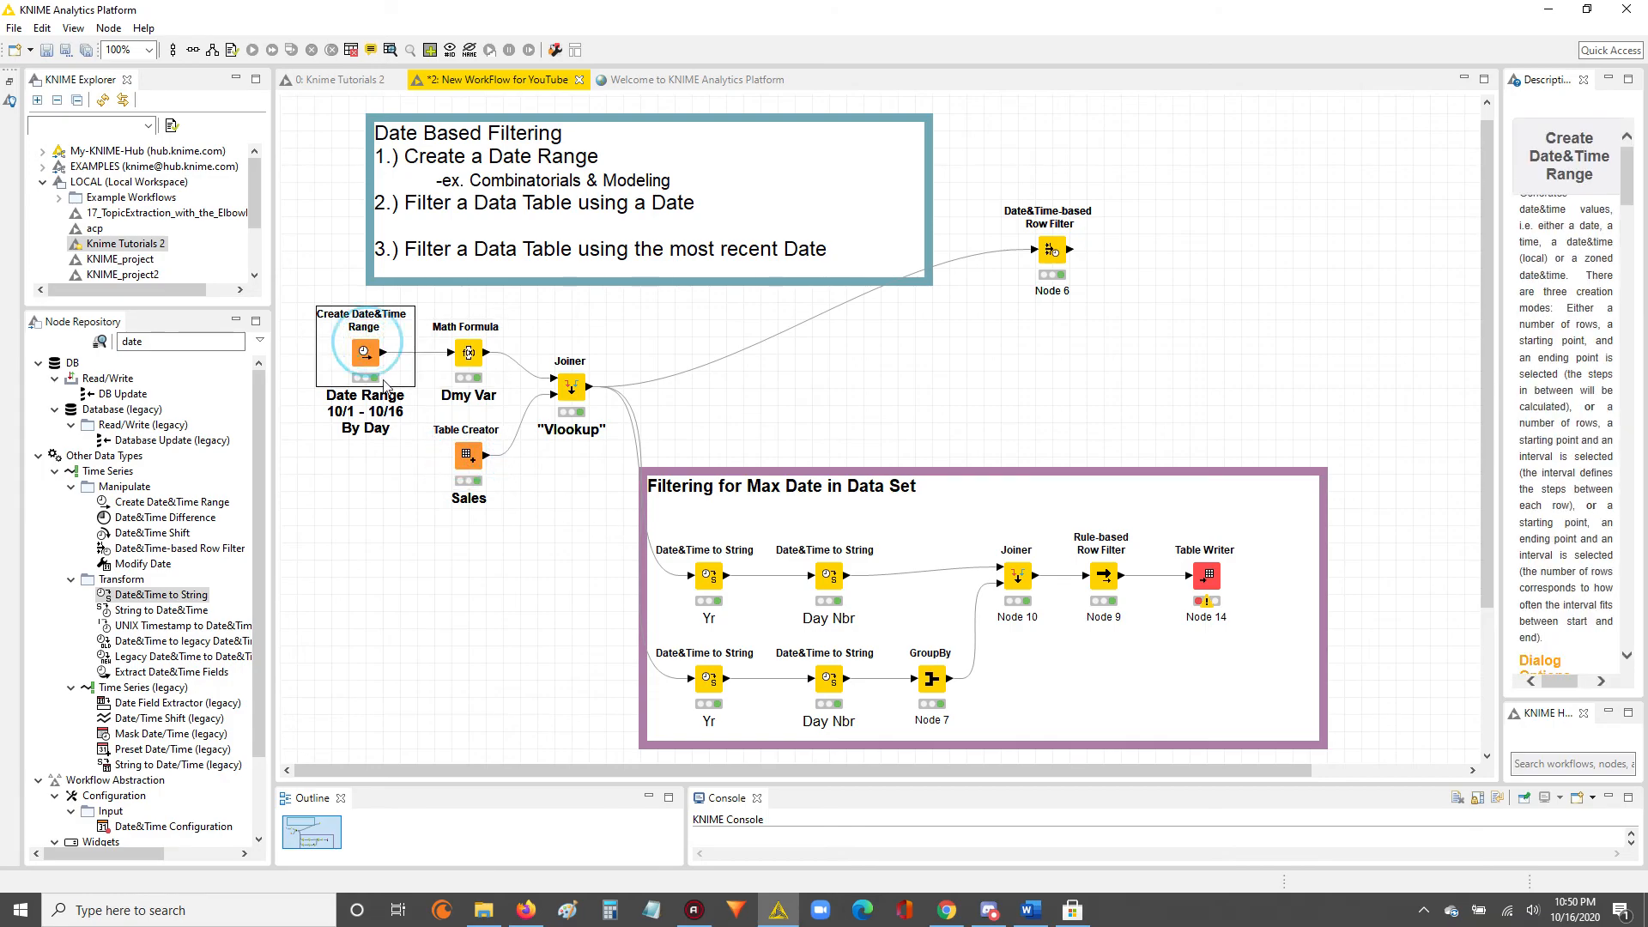
click(1112, 591)
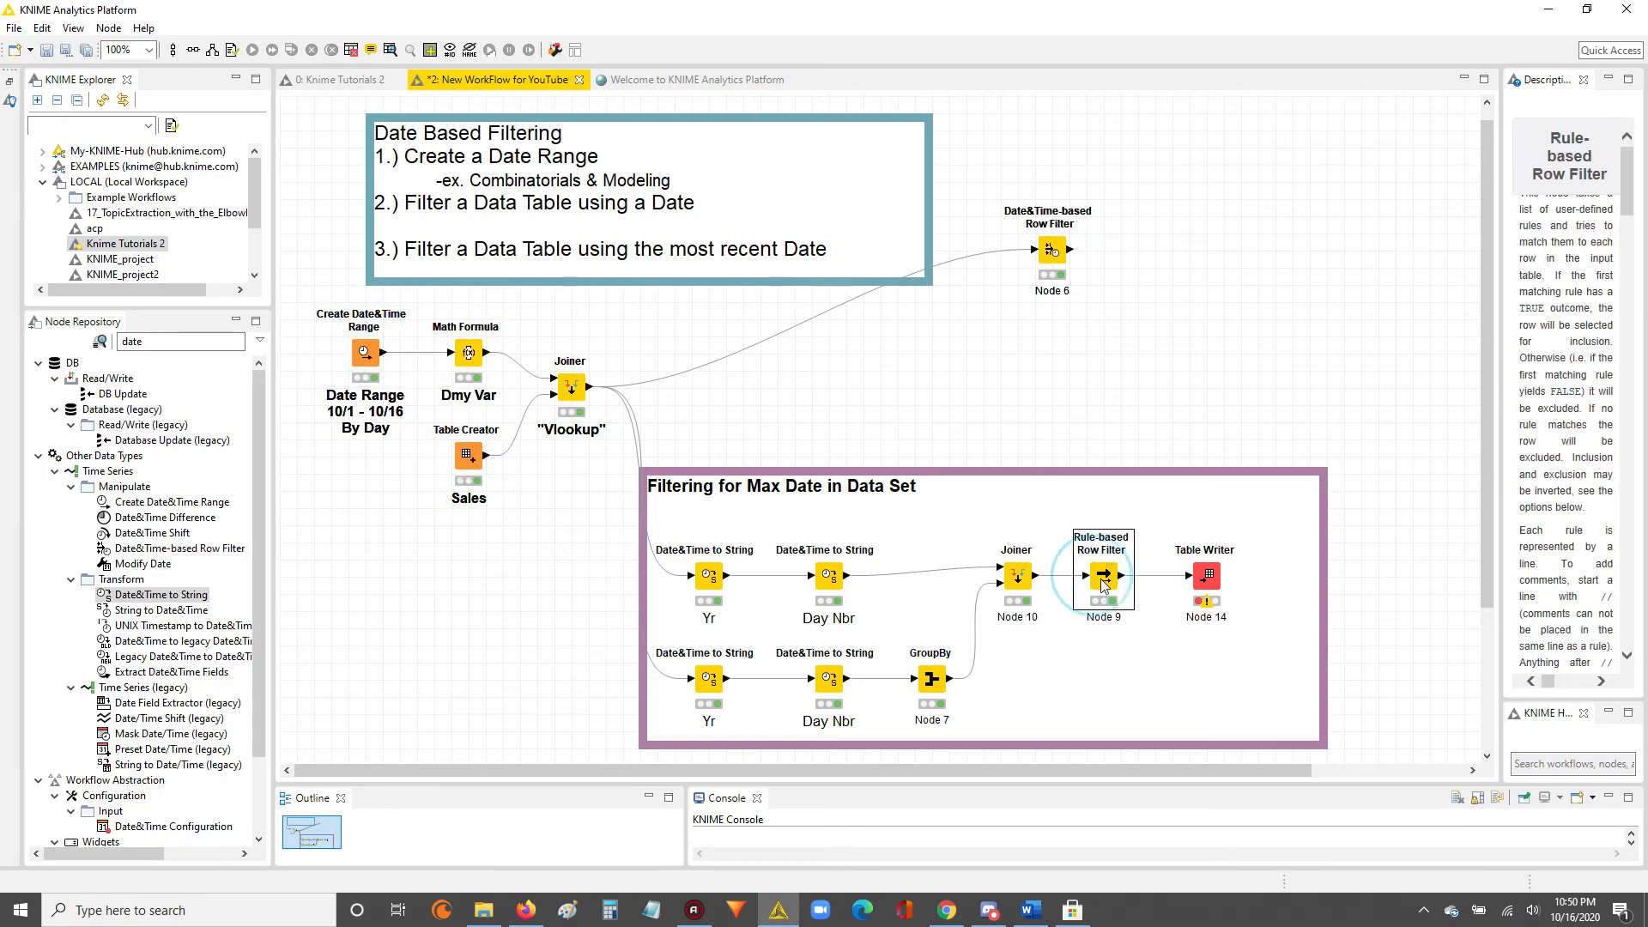